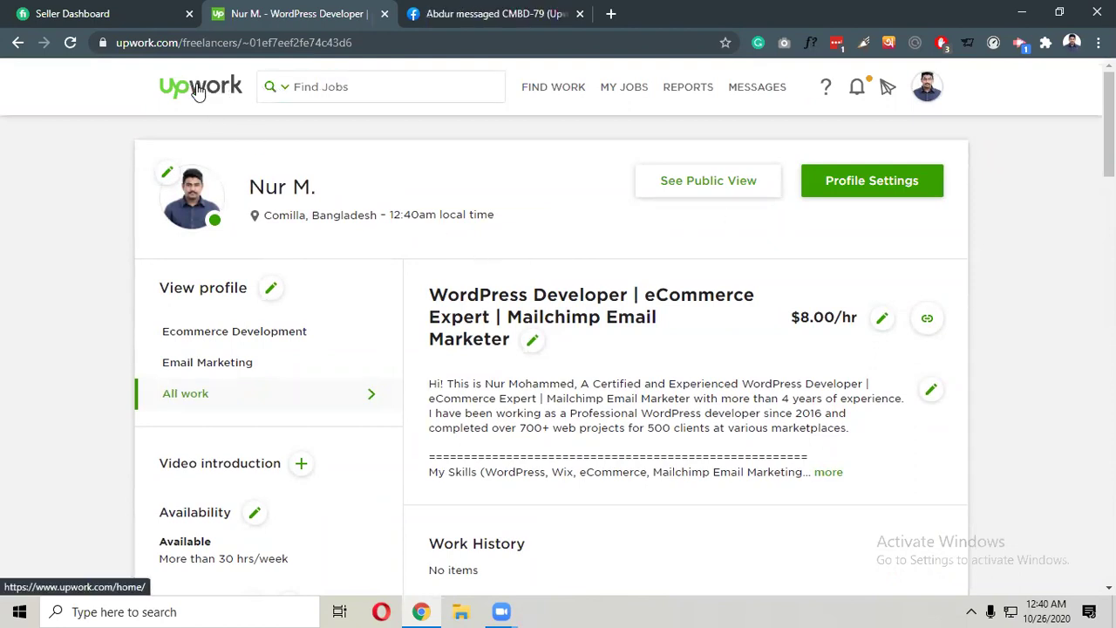
Open the Find Work page and look over the job feed.
click(283, 89)
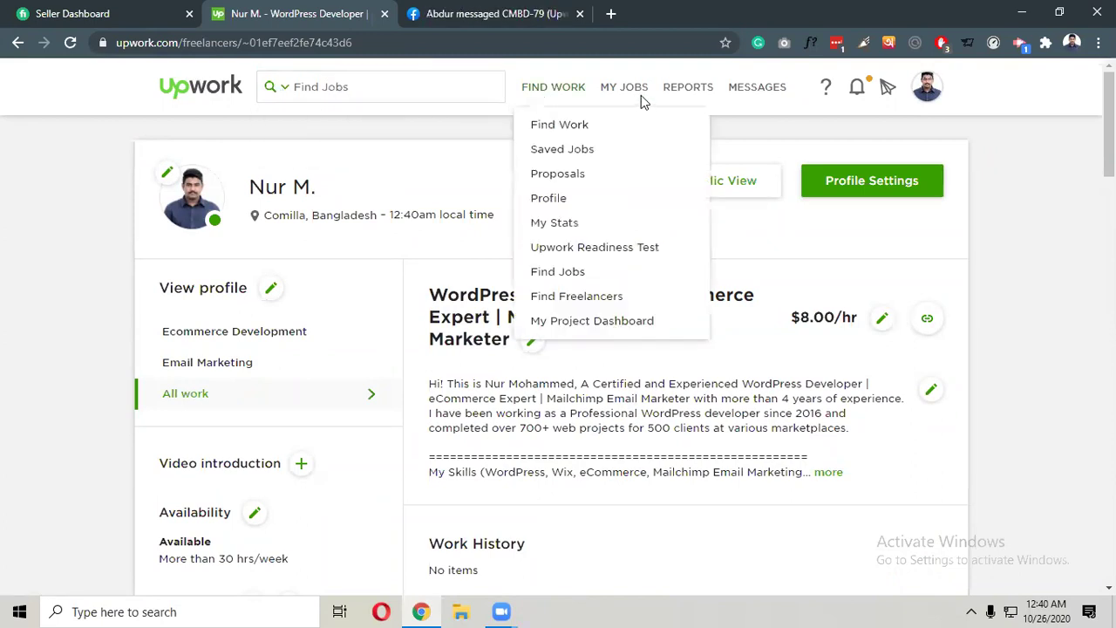
click(553, 89)
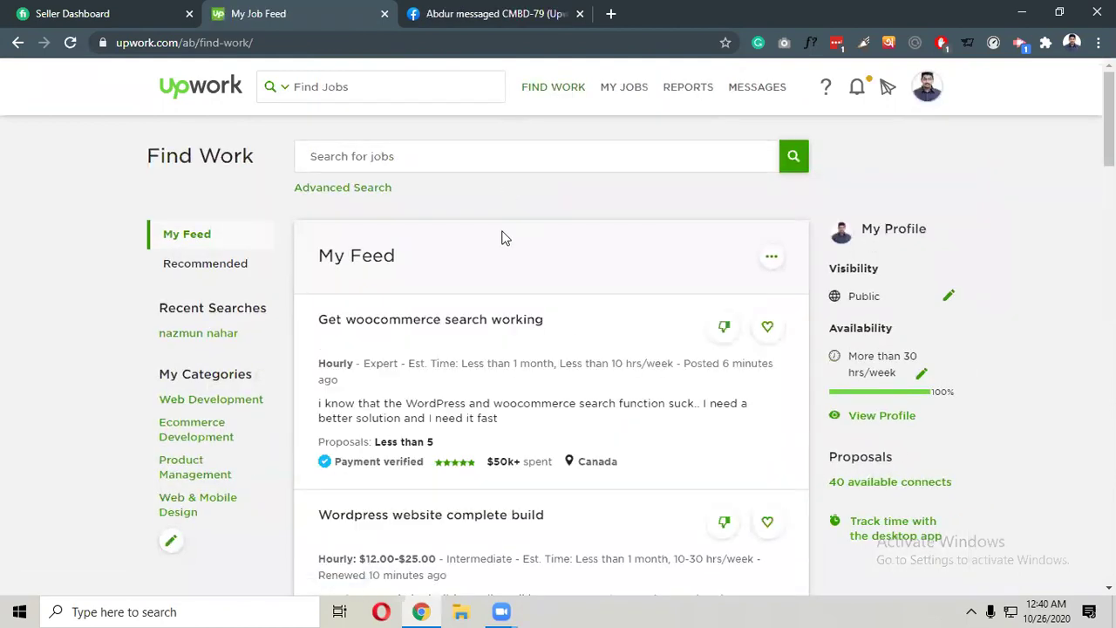
scroll(502, 238, down, 2)
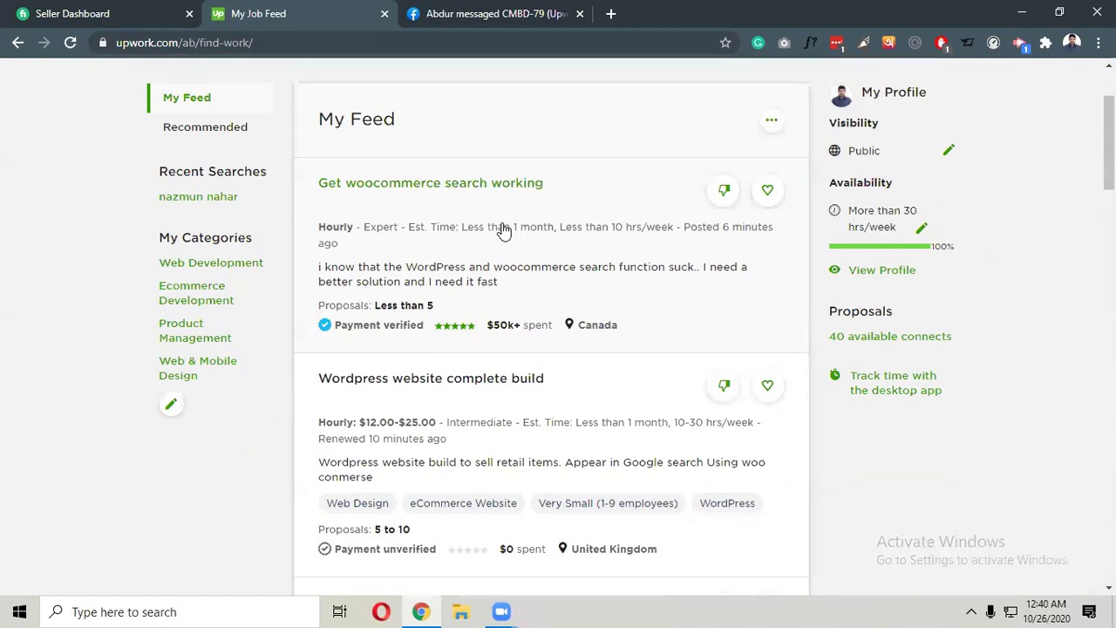
scroll(503, 229, up, 2)
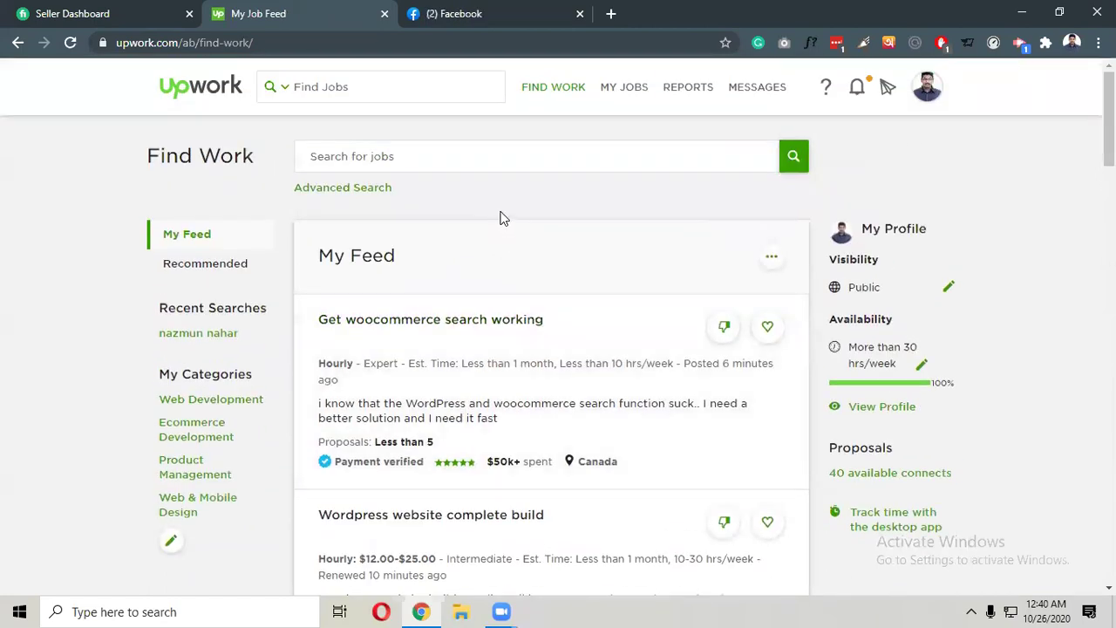
Search for jobs with the keyword "wordpress" from the Find Work page.
click(430, 154)
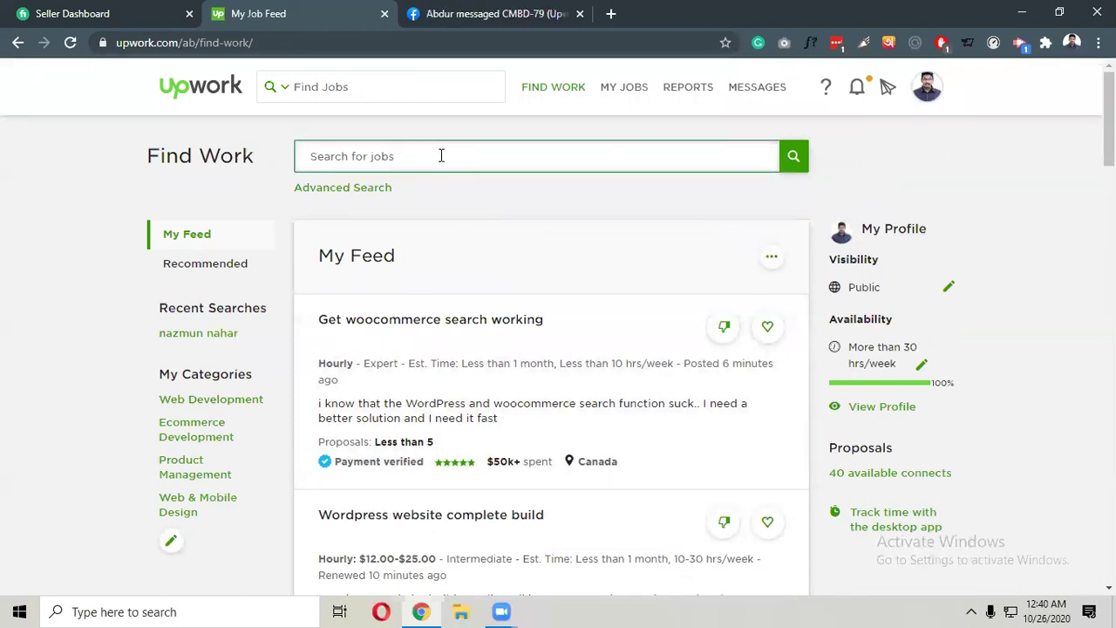
text(wordpress)
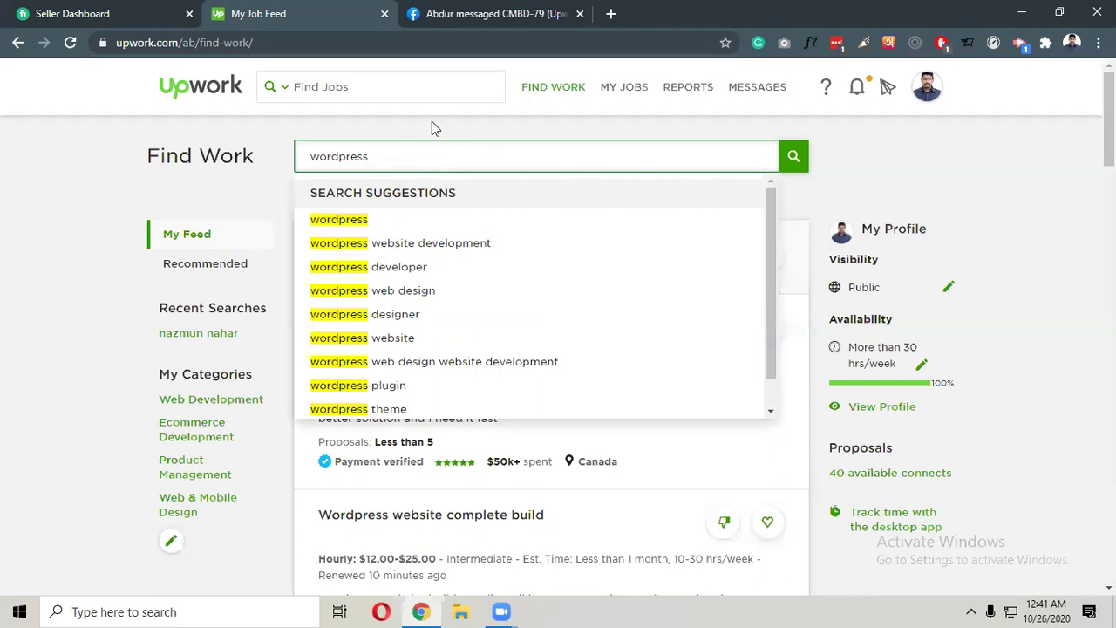
click(432, 121)
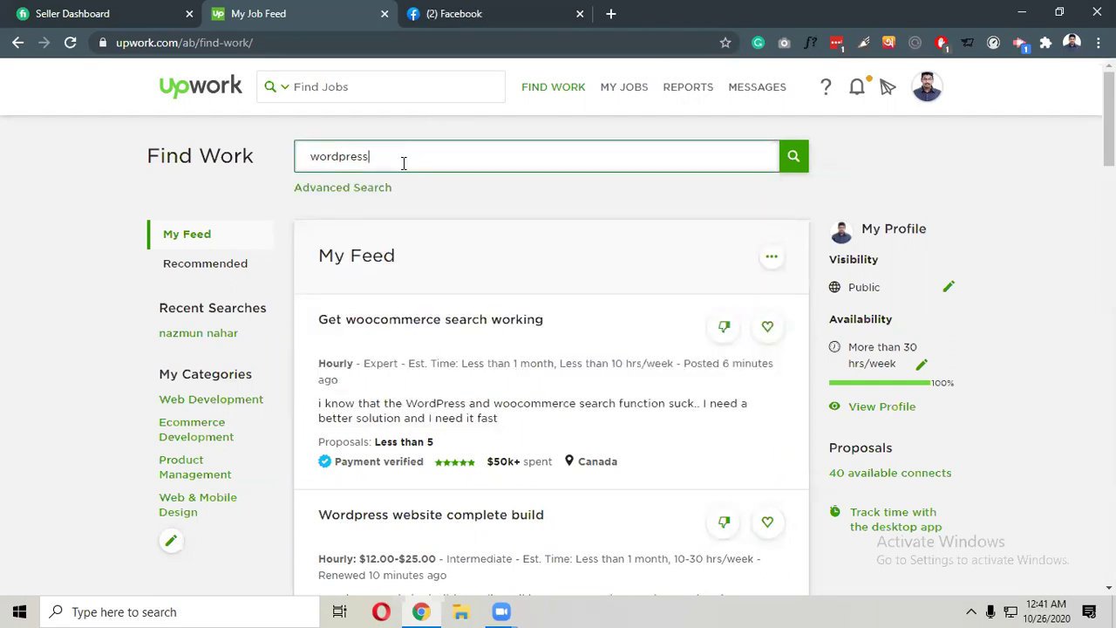
key(Return)
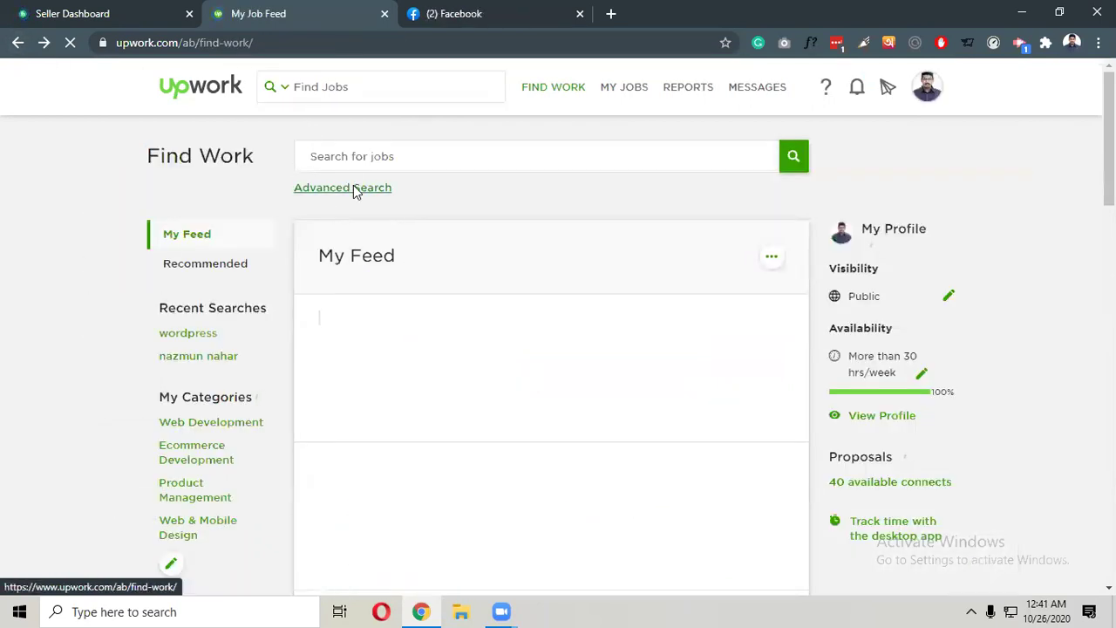
Run an advanced job search from the Find Work page for listings containing all of the words "wordpress".
click(353, 187)
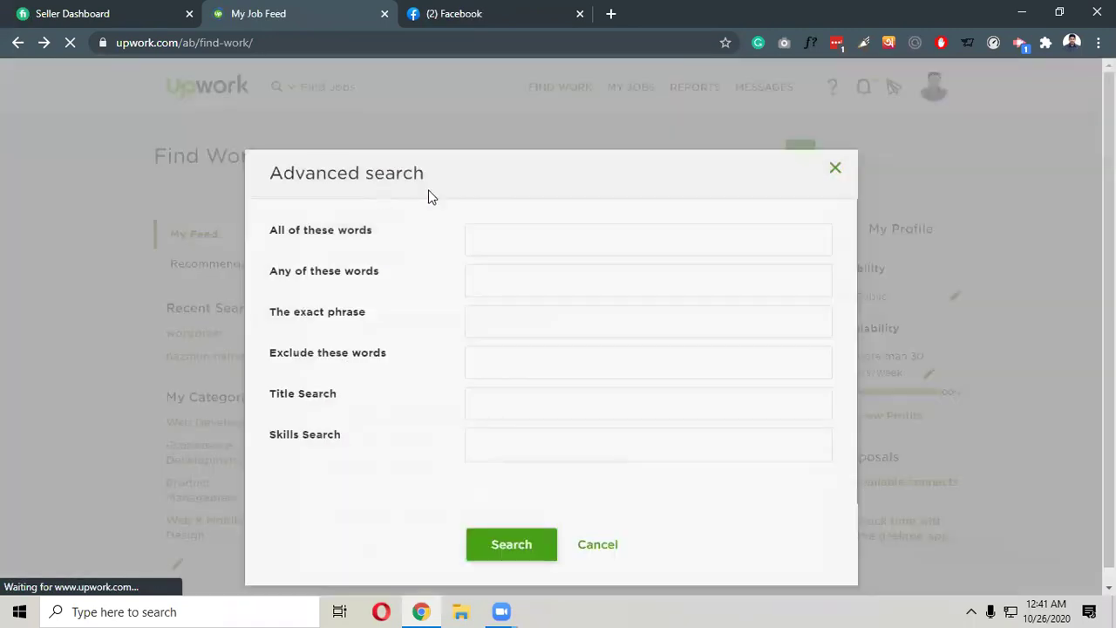
click(579, 191)
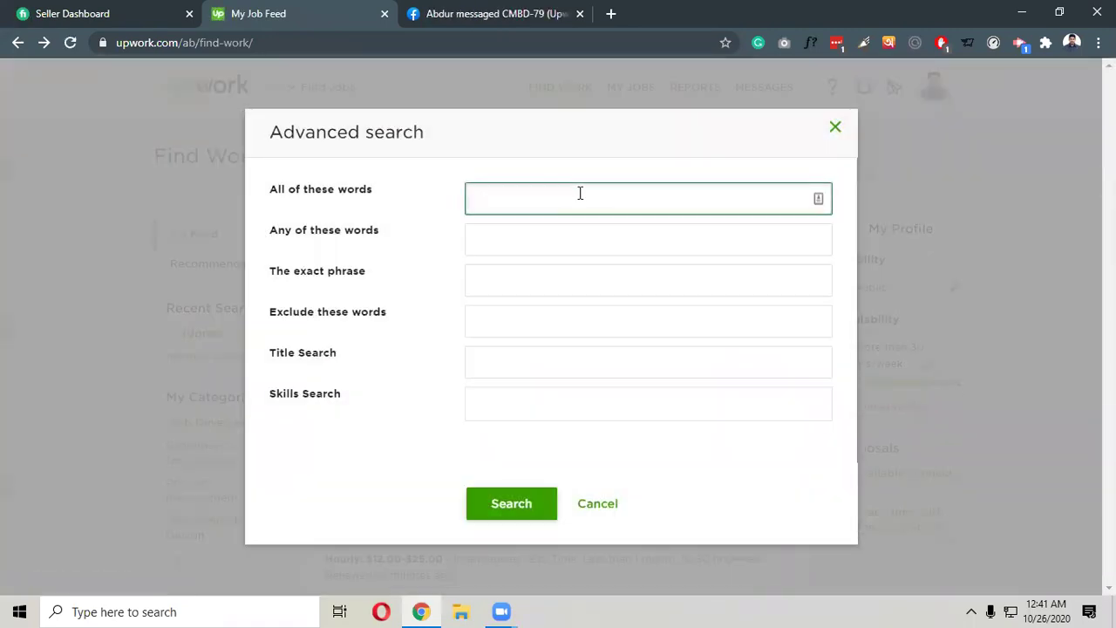
text(wordpress)
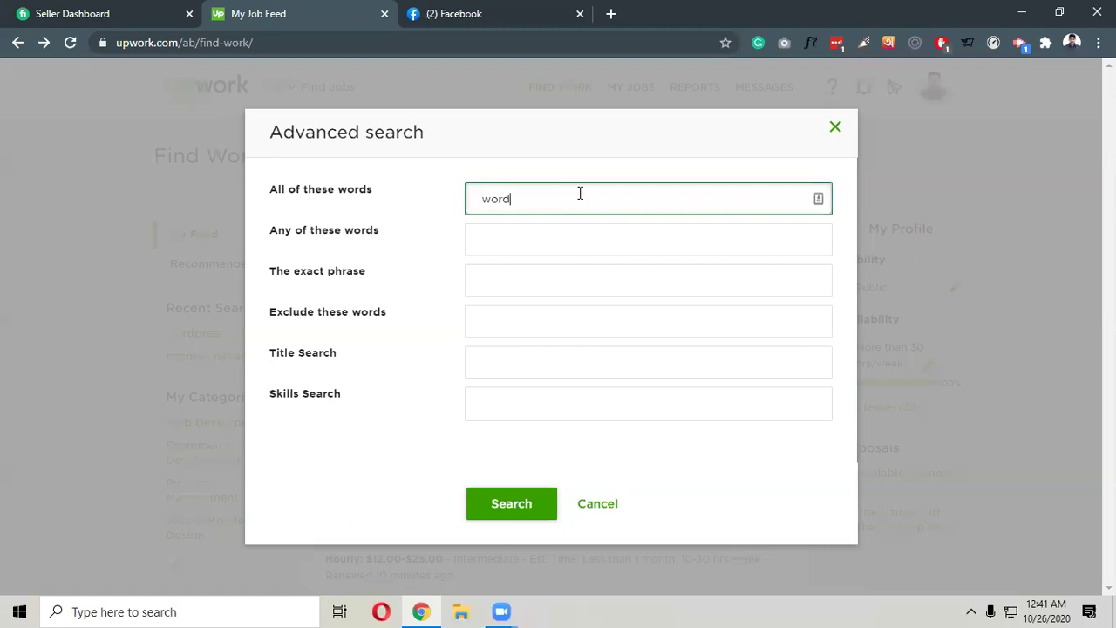
click(567, 241)
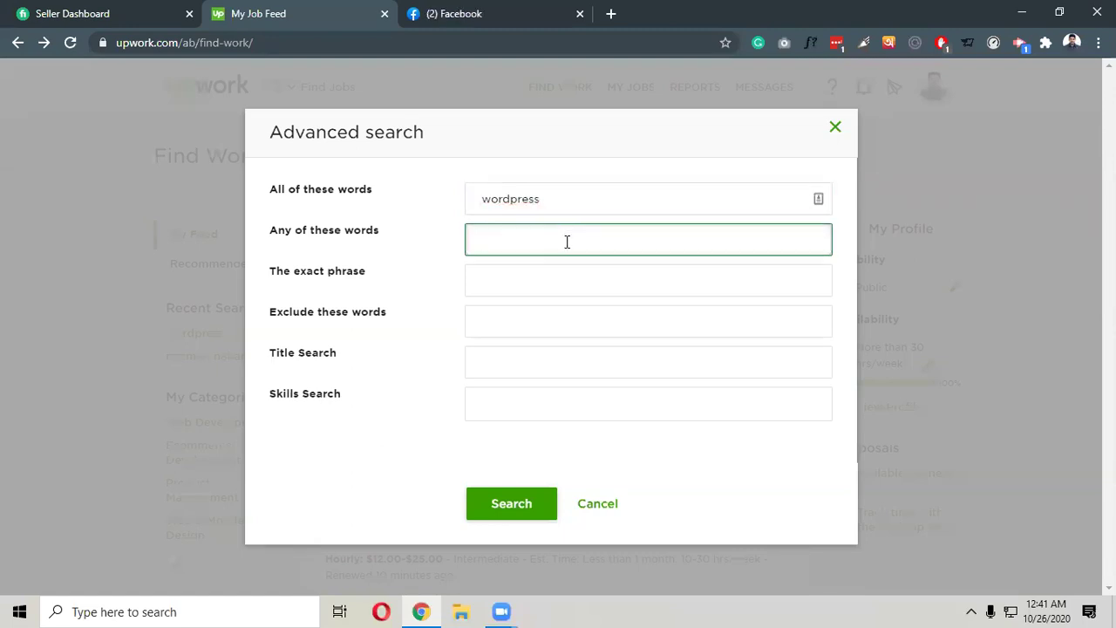
click(525, 488)
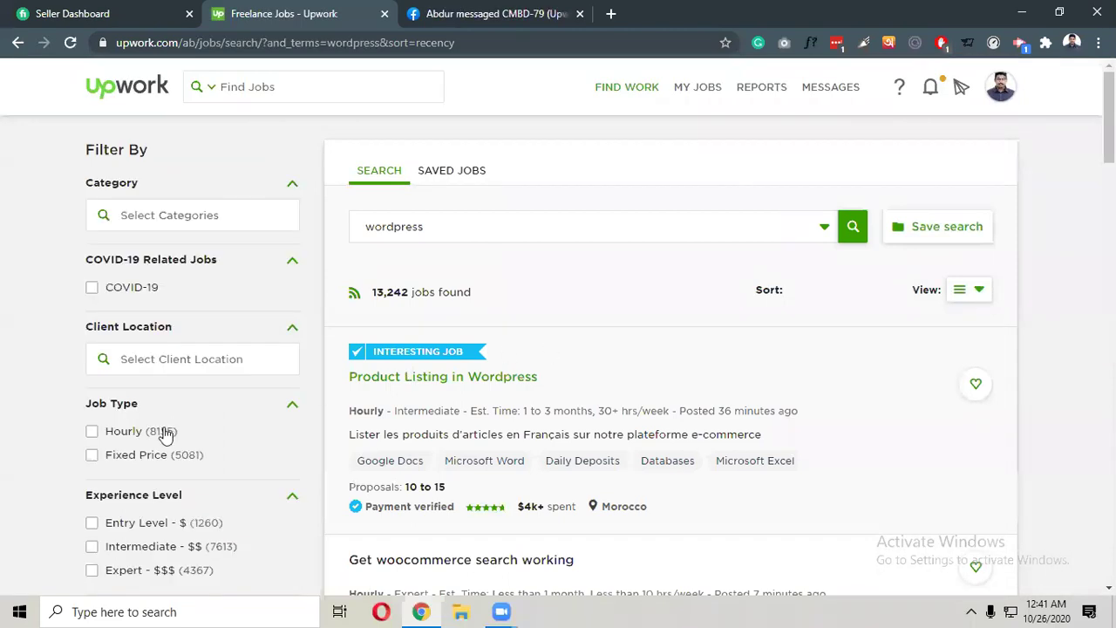
Examine the available filters for the wordpress job results, from category and job type through client info.
scroll(166, 436, down, 2)
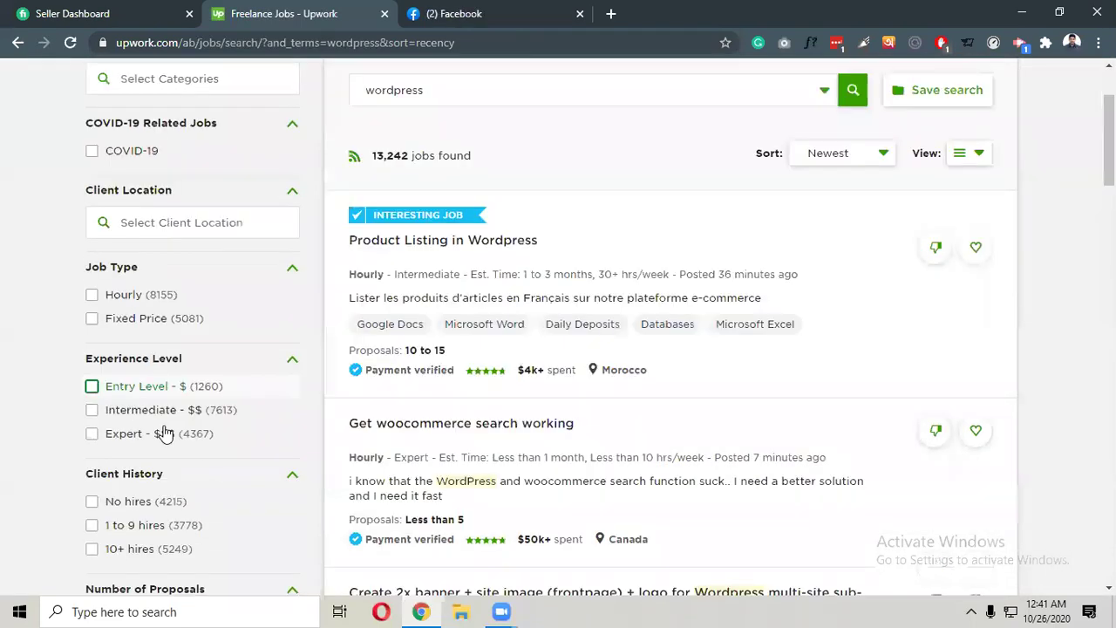
scroll(166, 433, down, 4)
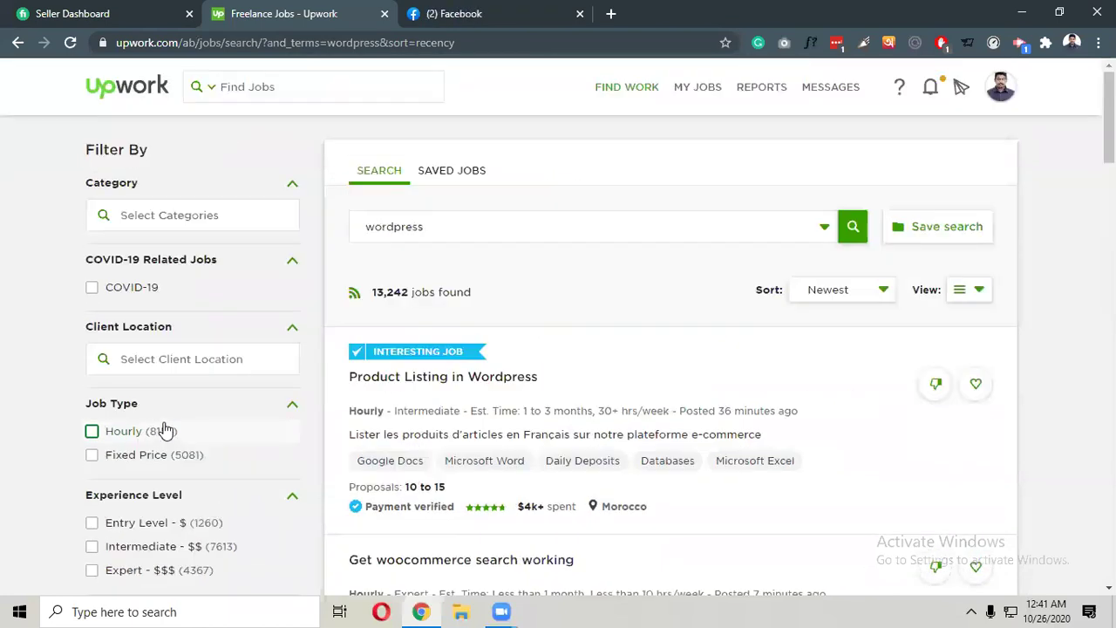
scroll(166, 430, down, 4)
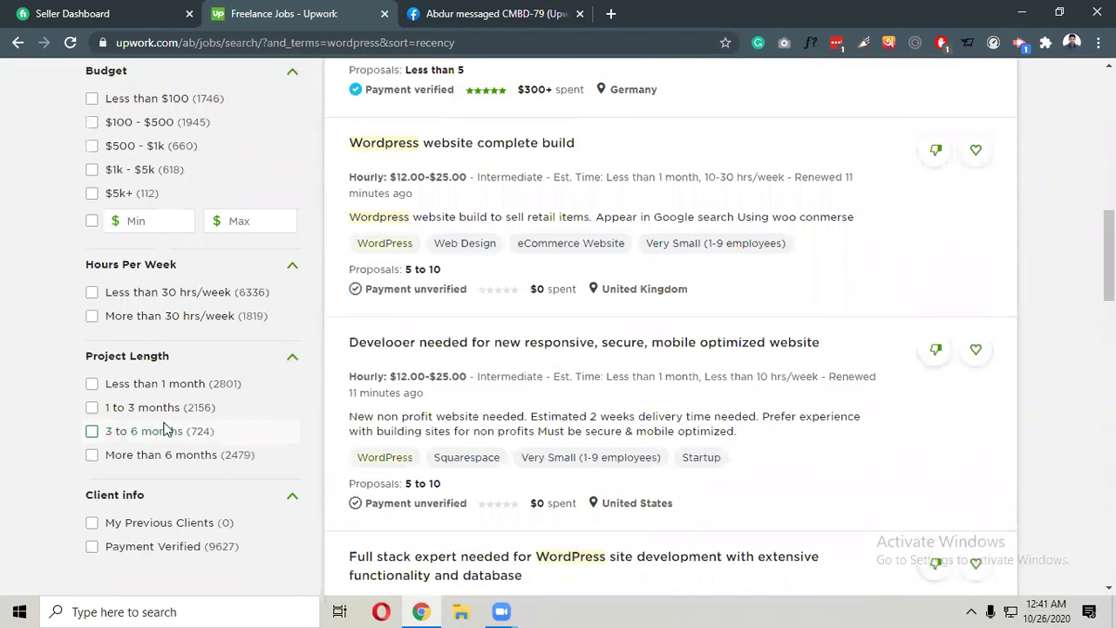
scroll(165, 429, down, 2)
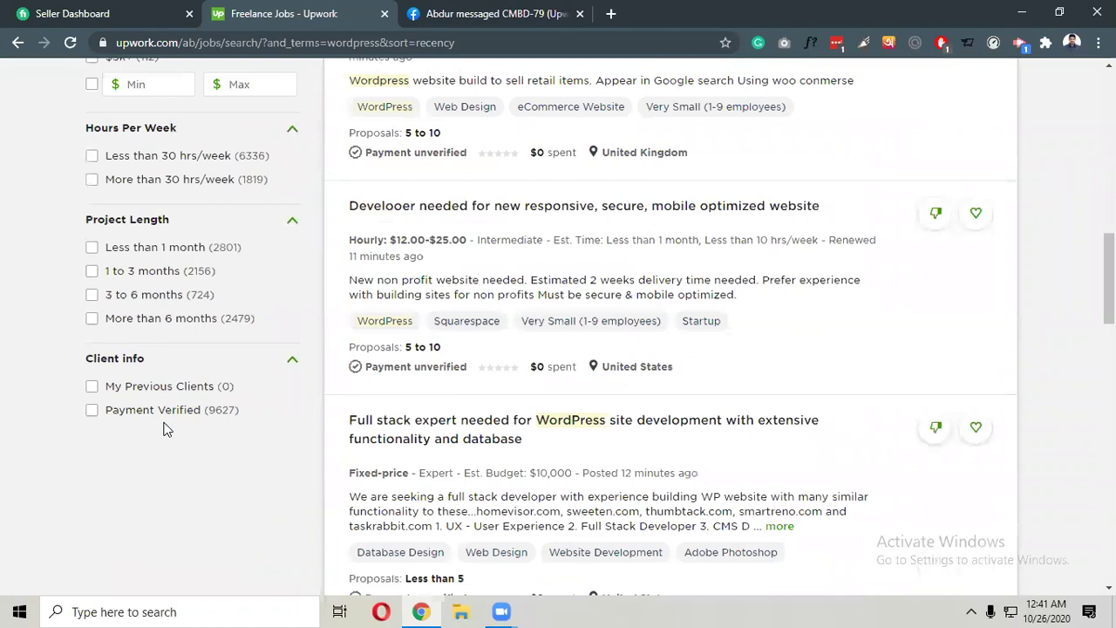
scroll(166, 429, up, 2)
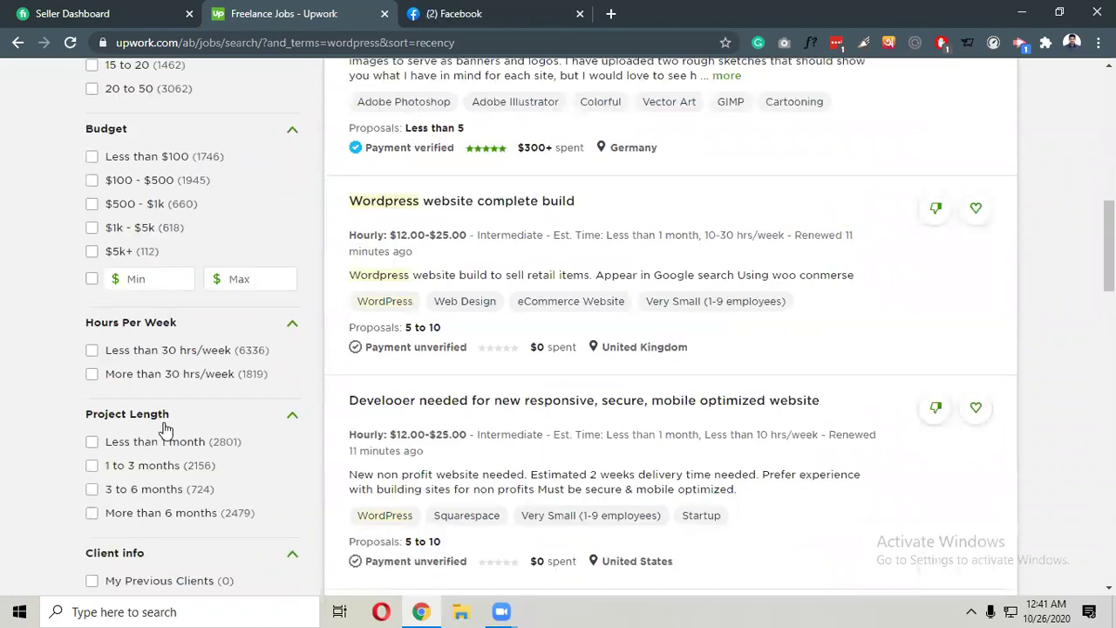
scroll(166, 429, up, 7)
scroll(166, 429, up, 2)
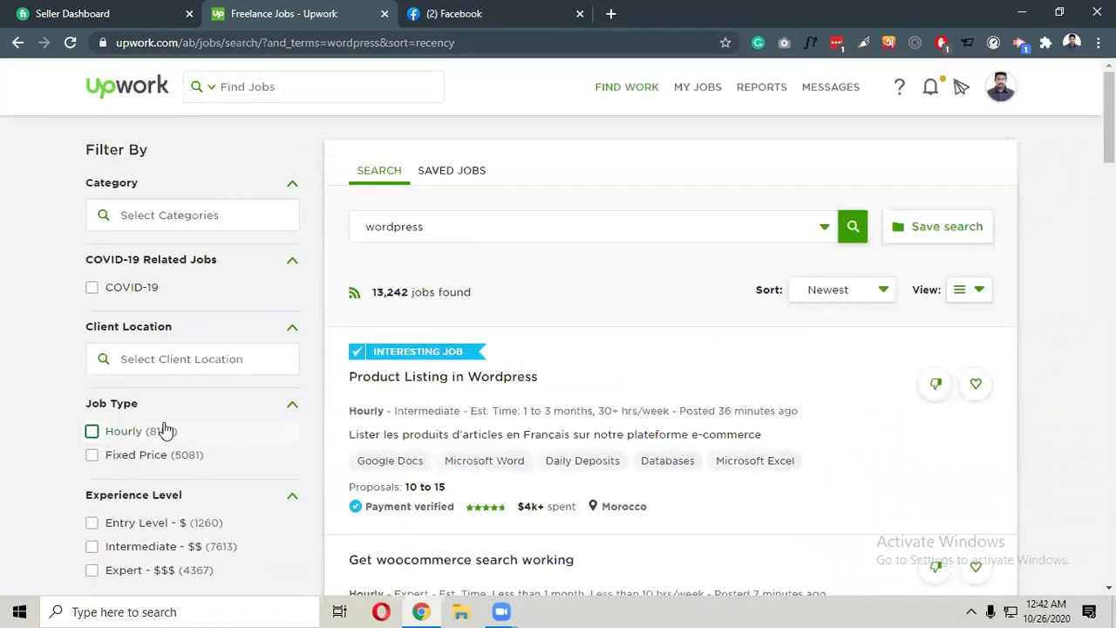
Filter the wordpress job results to clients with Payment Verified.
scroll(166, 427, down, 3)
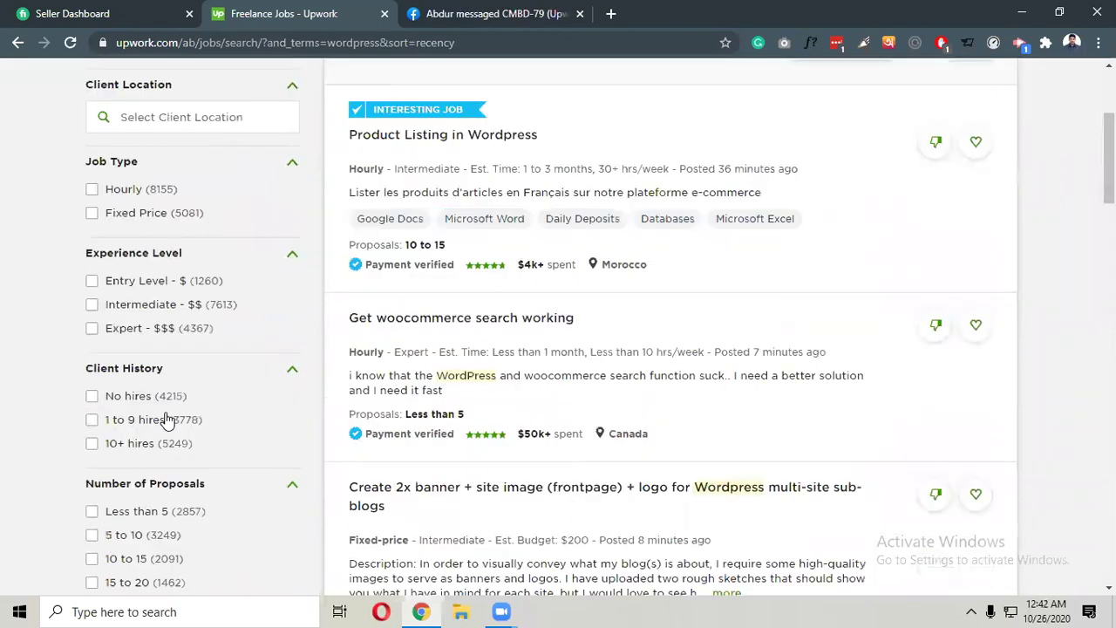
scroll(166, 421, down, 2)
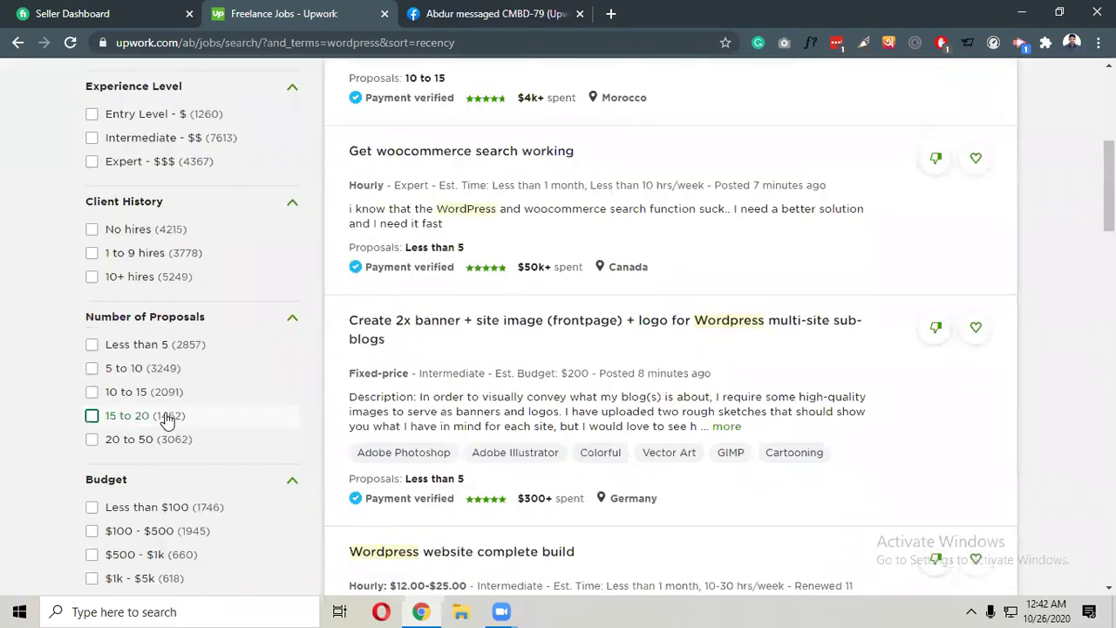
scroll(165, 416, down, 3)
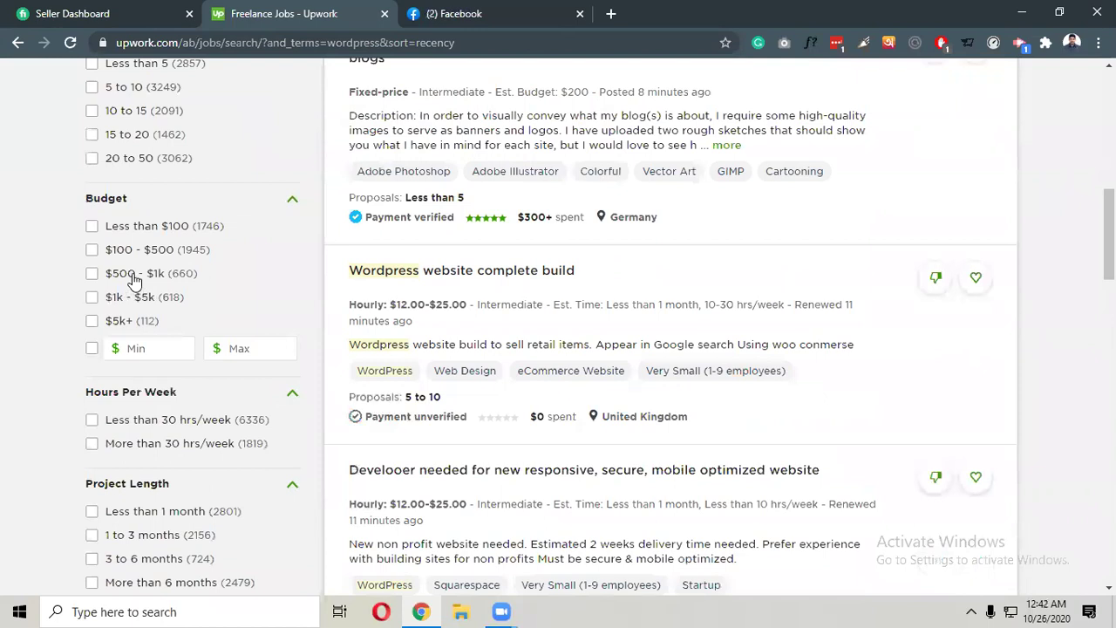
scroll(137, 286, down, 2)
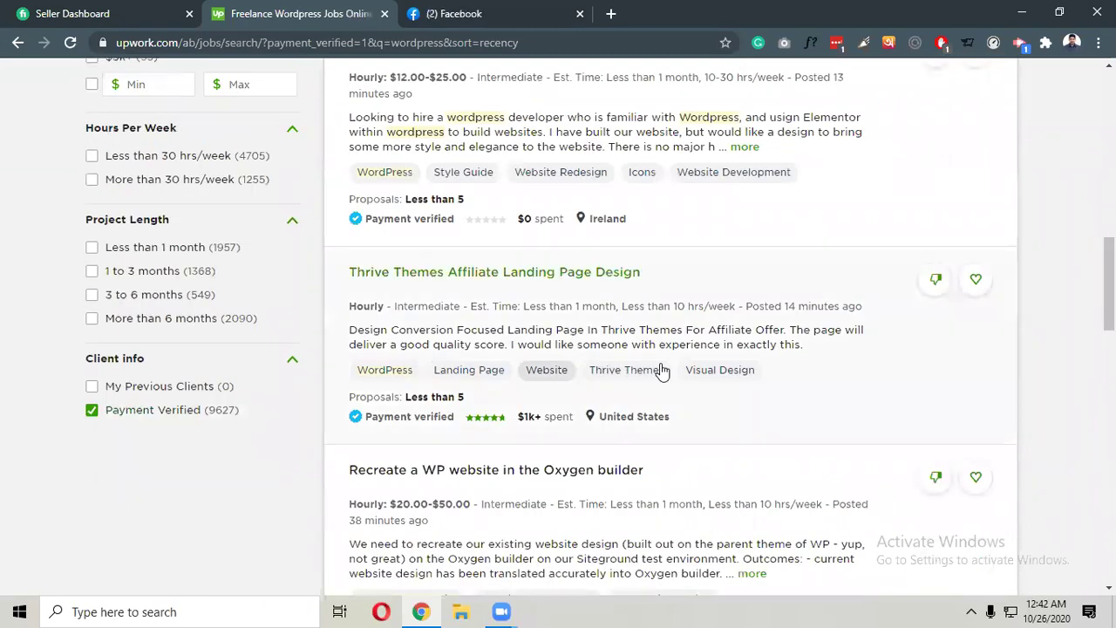
Save the filtered job search under the name "wordpress".
scroll(615, 376, up, 7)
scroll(616, 376, up, 3)
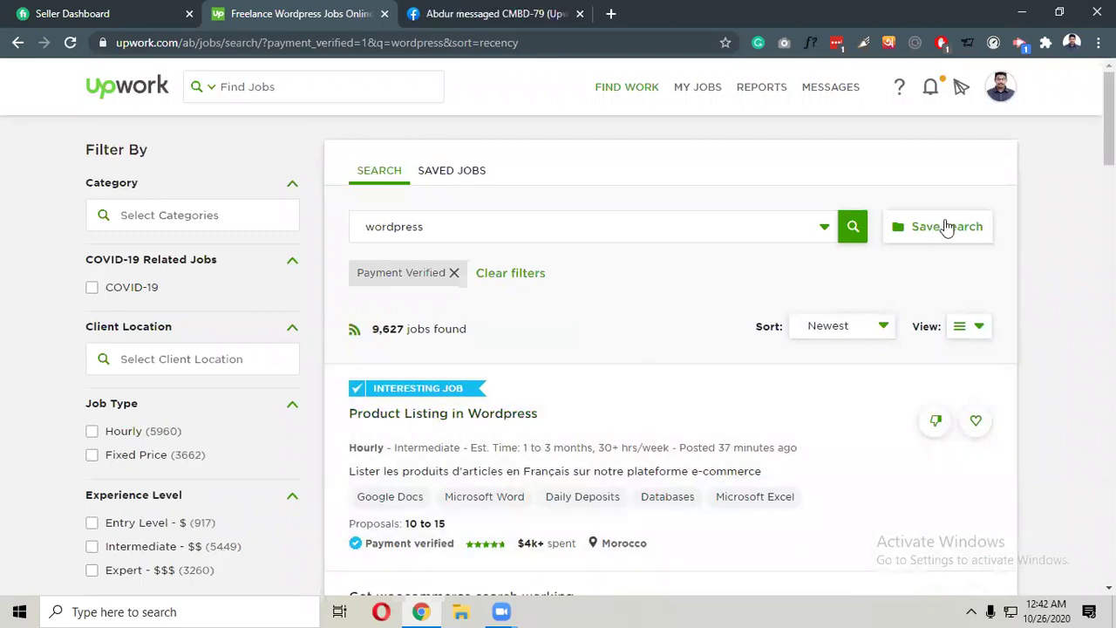
click(935, 231)
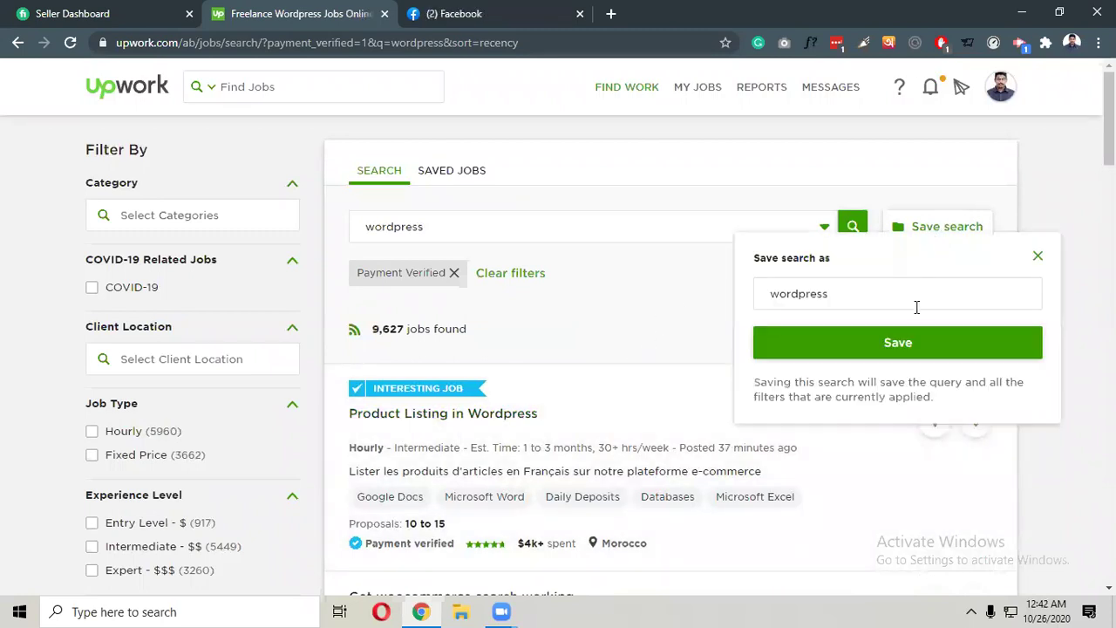
click(900, 346)
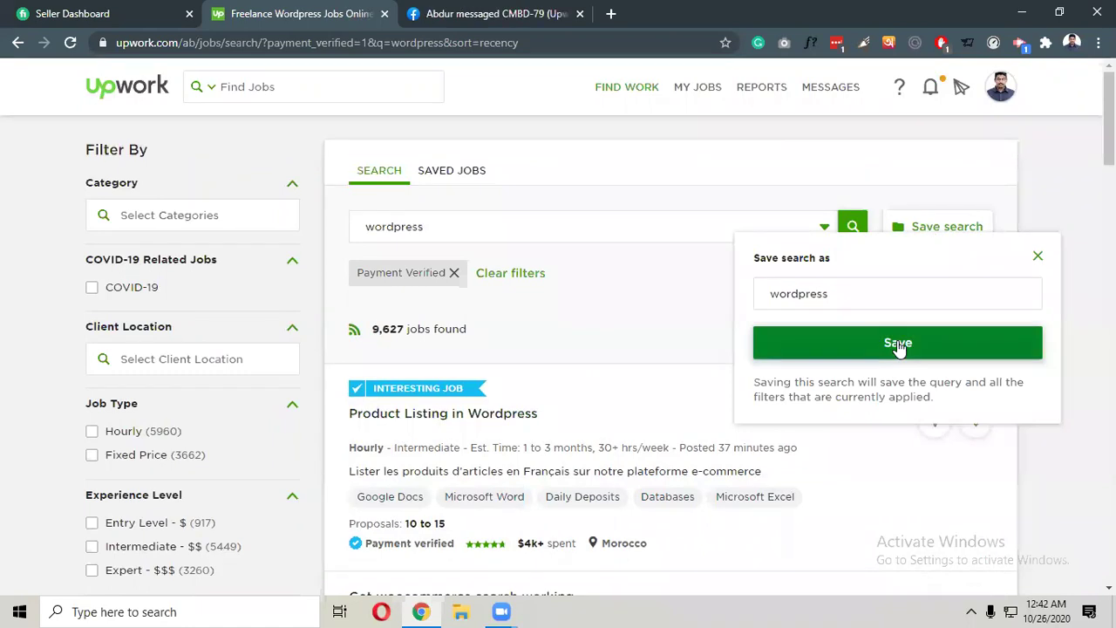
click(897, 340)
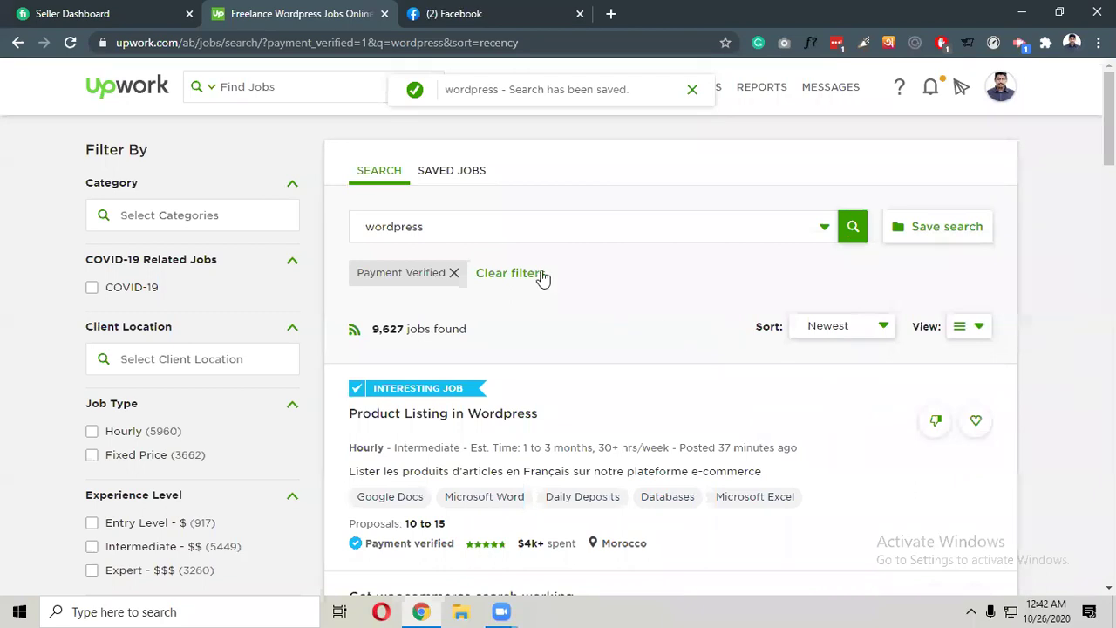
Replace the job search keyword with "elementor" and run the search with the Payment Verified filter kept.
drag(424, 227, 359, 226)
text(elemento)
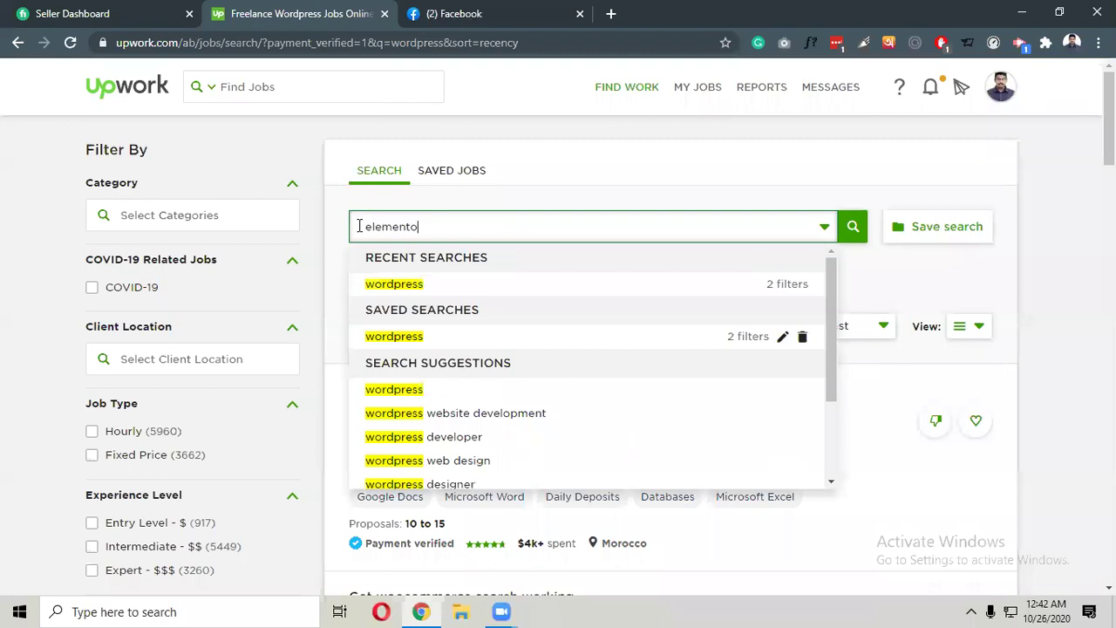
text(r)
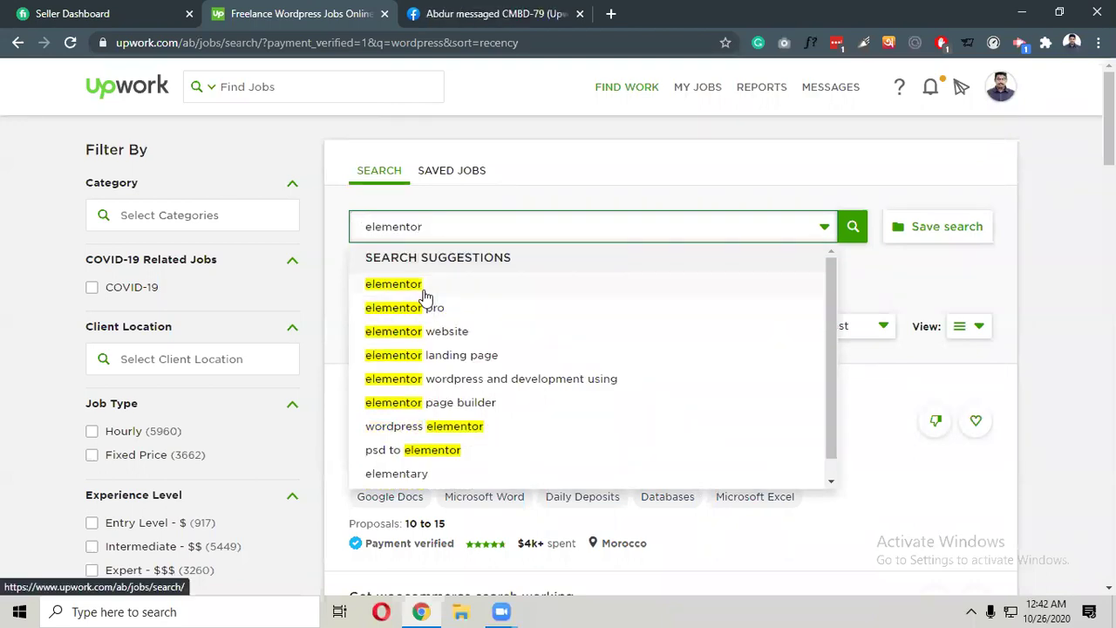
click(853, 227)
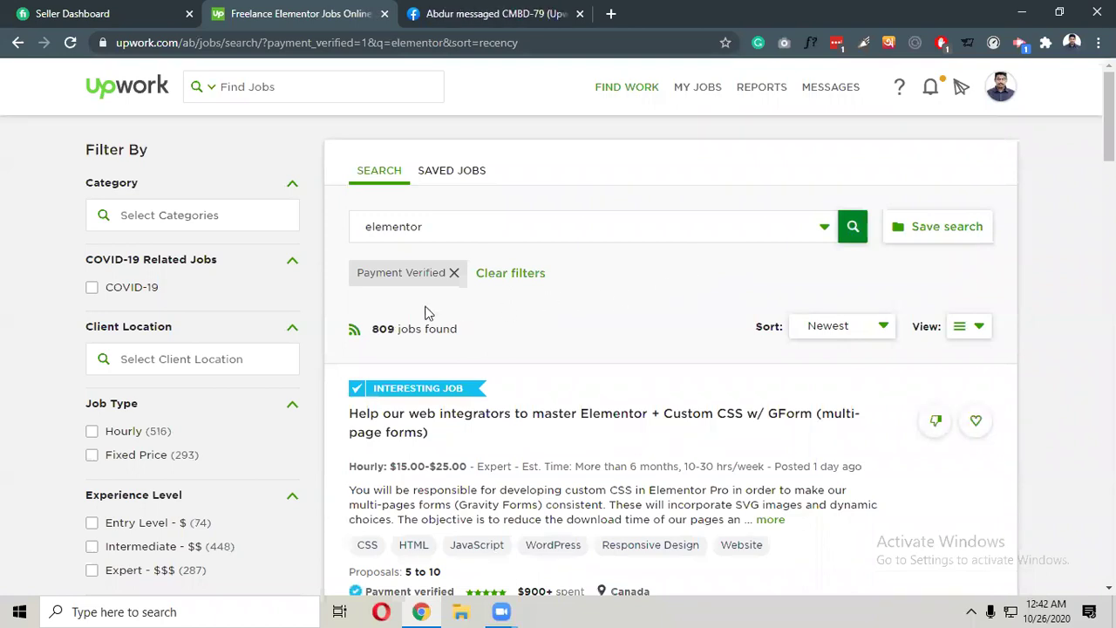
Review the filters for the elementor results, from client location through budget and project length to client info.
click(184, 352)
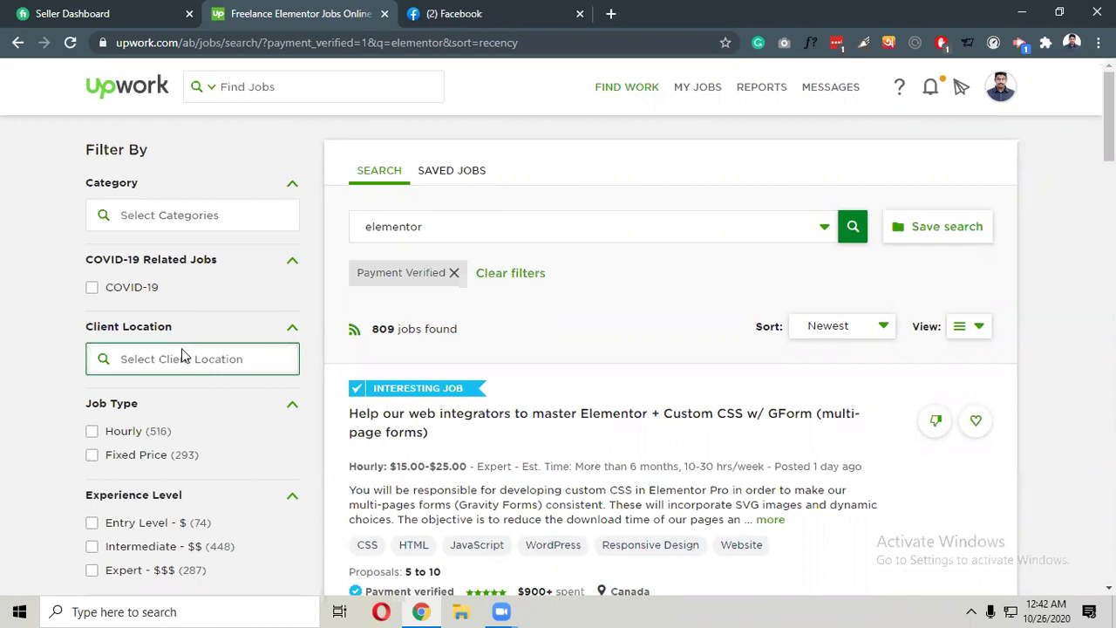
scroll(184, 353, down, 2)
scroll(183, 354, down, 2)
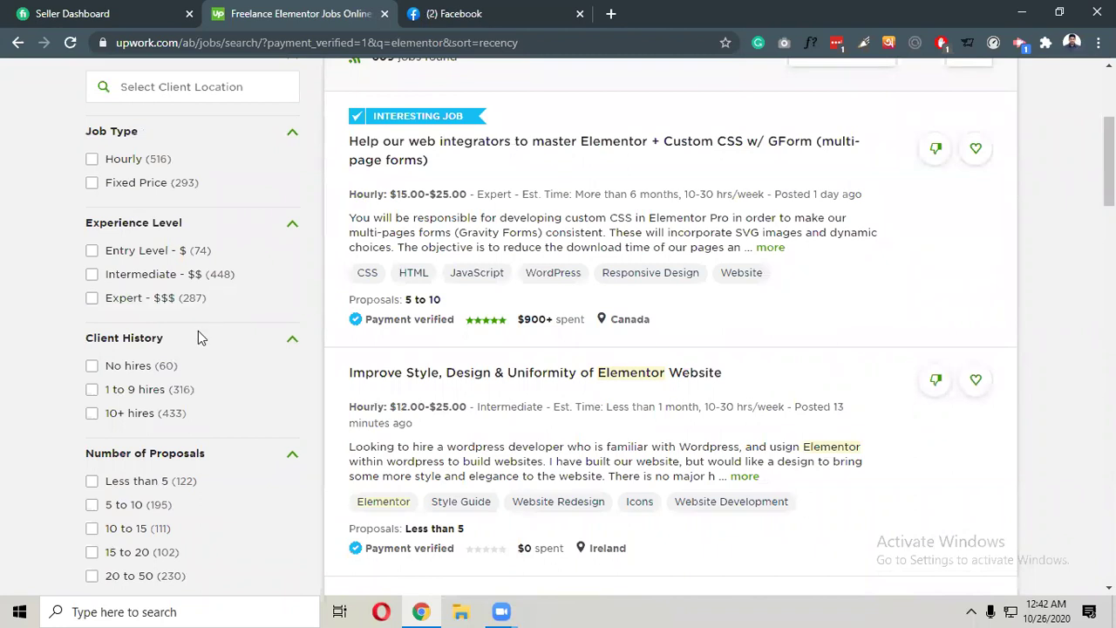
scroll(198, 332, down, 6)
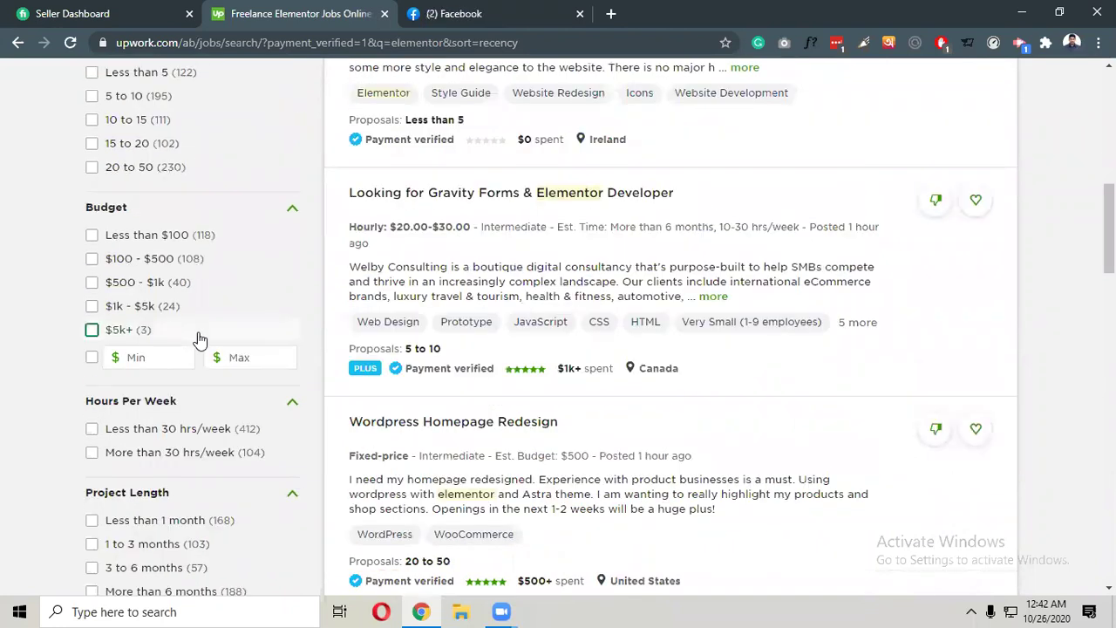
scroll(198, 332, down, 4)
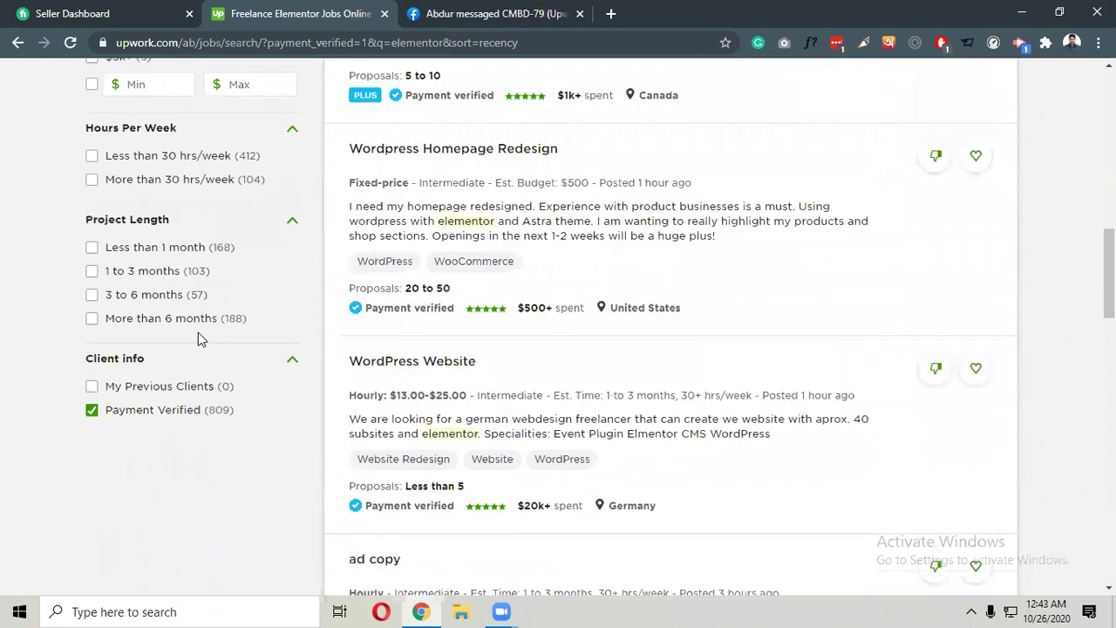
scroll(708, 327, up, 10)
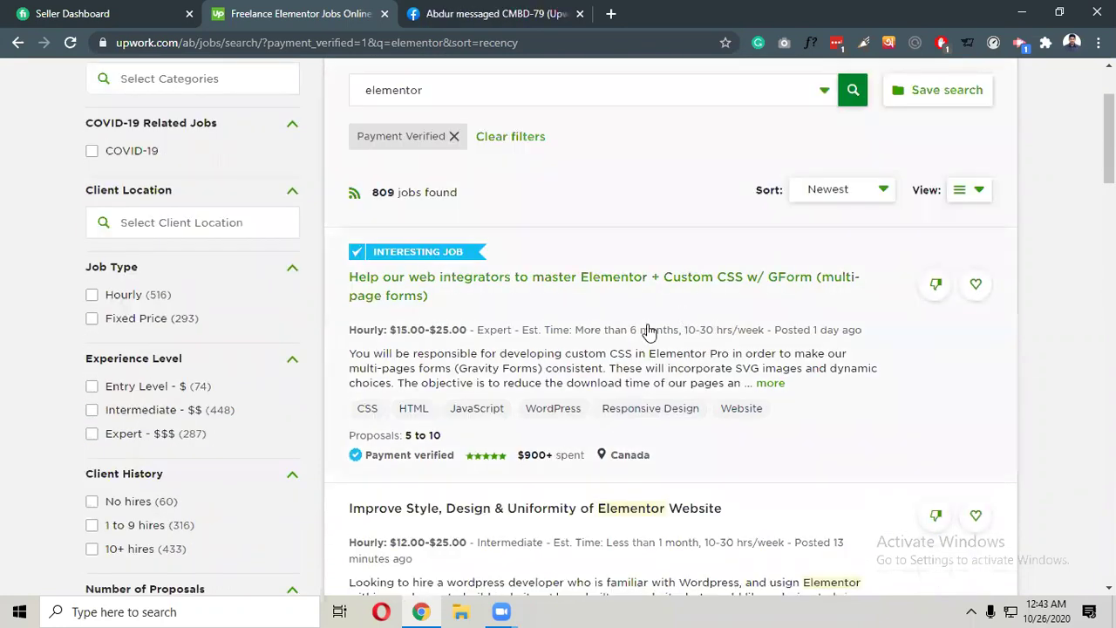
Save the Payment Verified elementor job search under the name "elementor".
scroll(652, 328, up, 2)
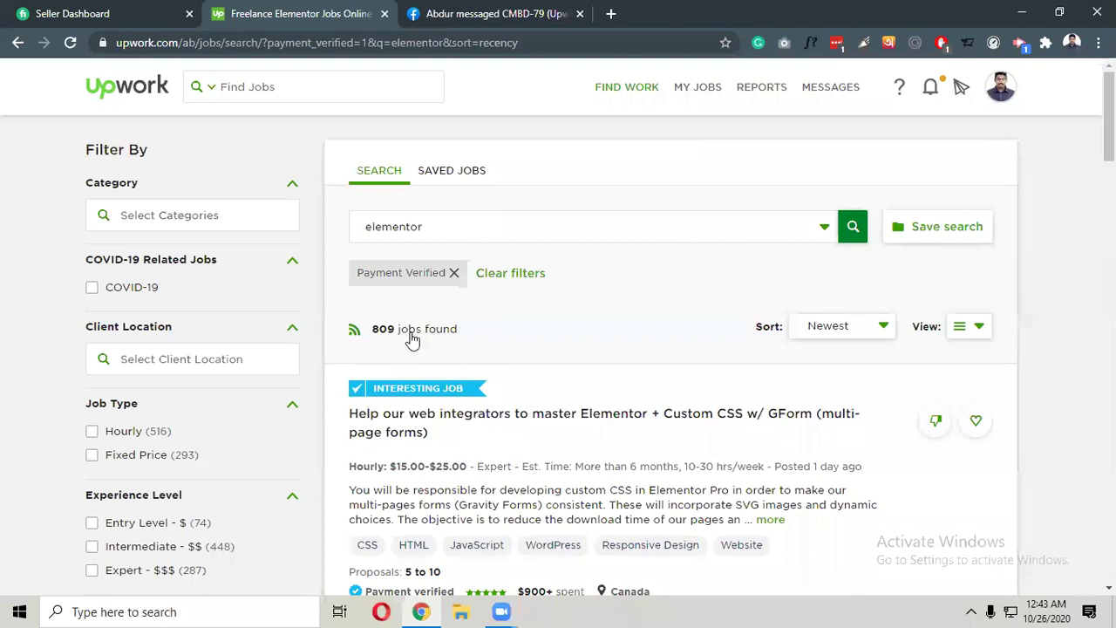
scroll(357, 327, down, 3)
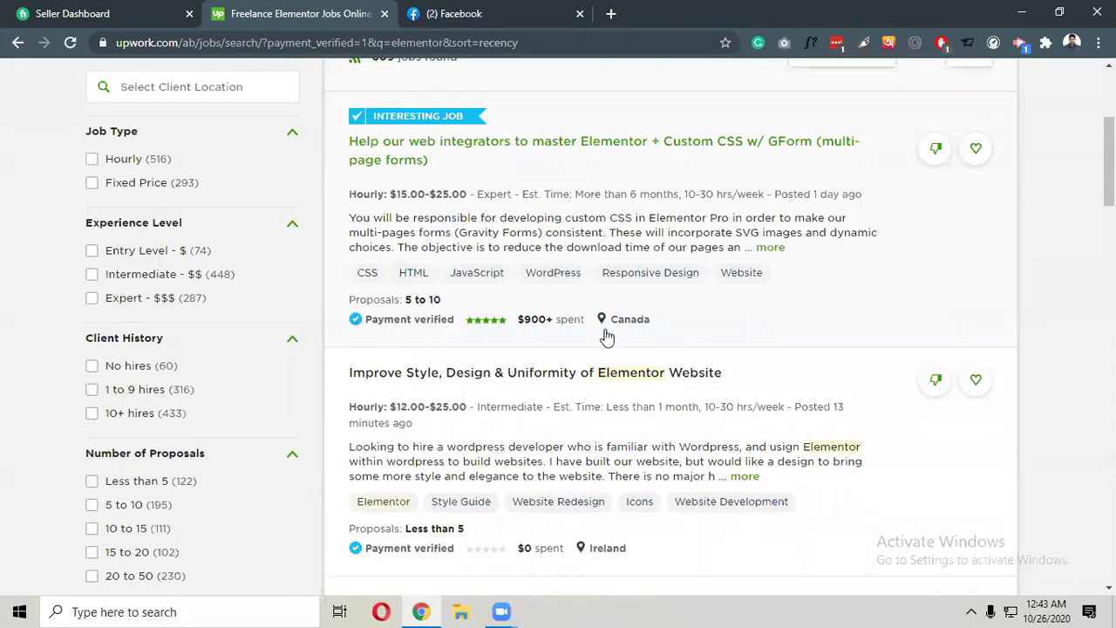
scroll(607, 337, down, 2)
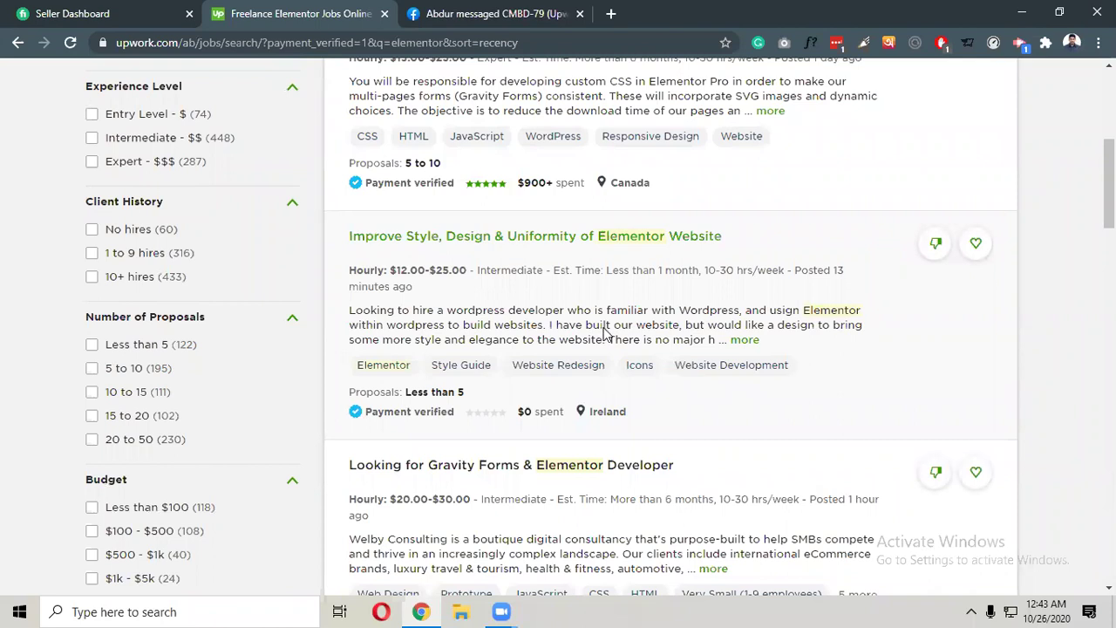
scroll(604, 334, up, 2)
scroll(604, 334, up, 2)
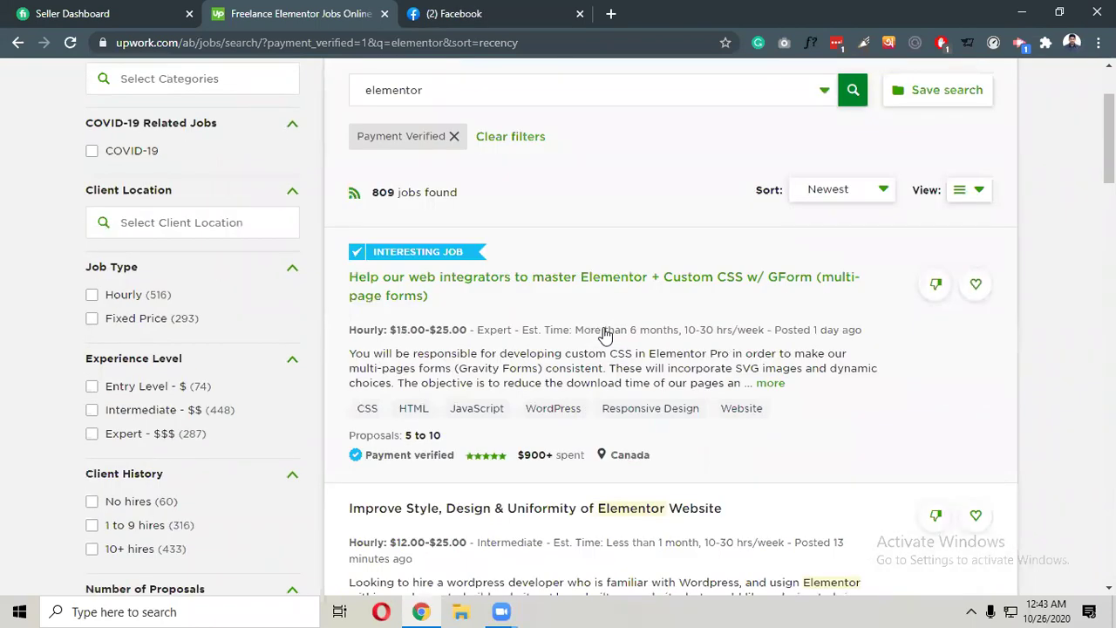
scroll(604, 334, up, 2)
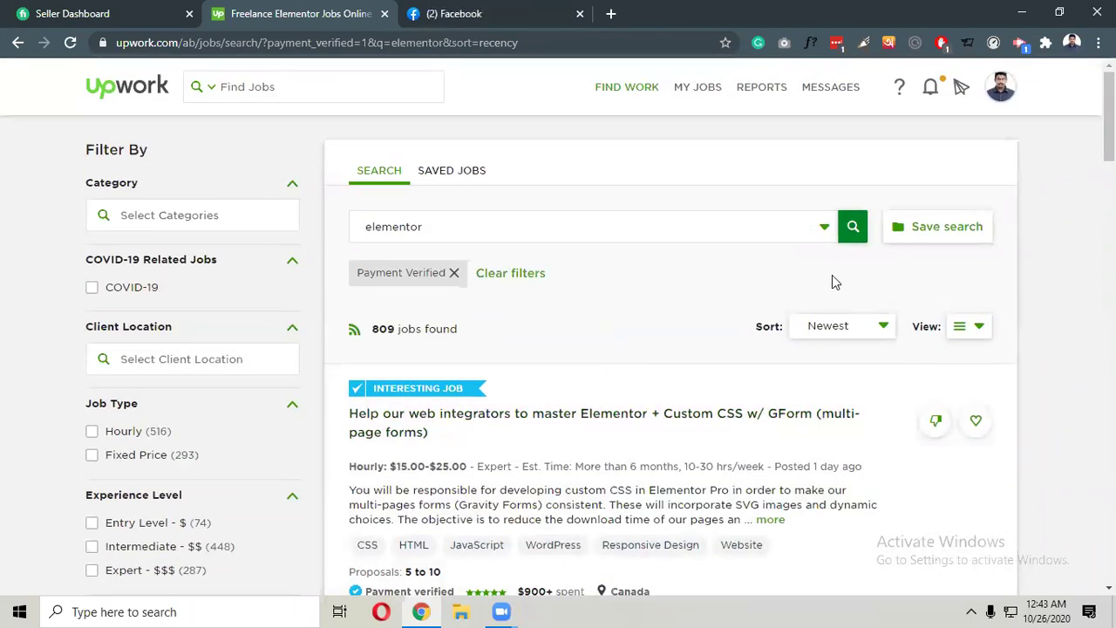
click(944, 232)
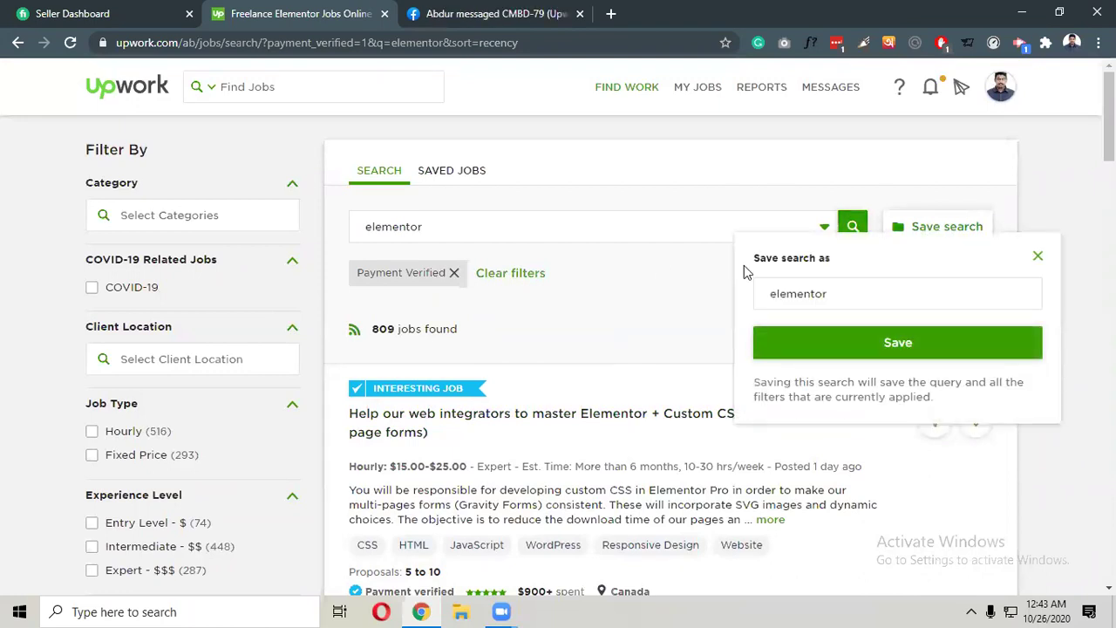
click(904, 344)
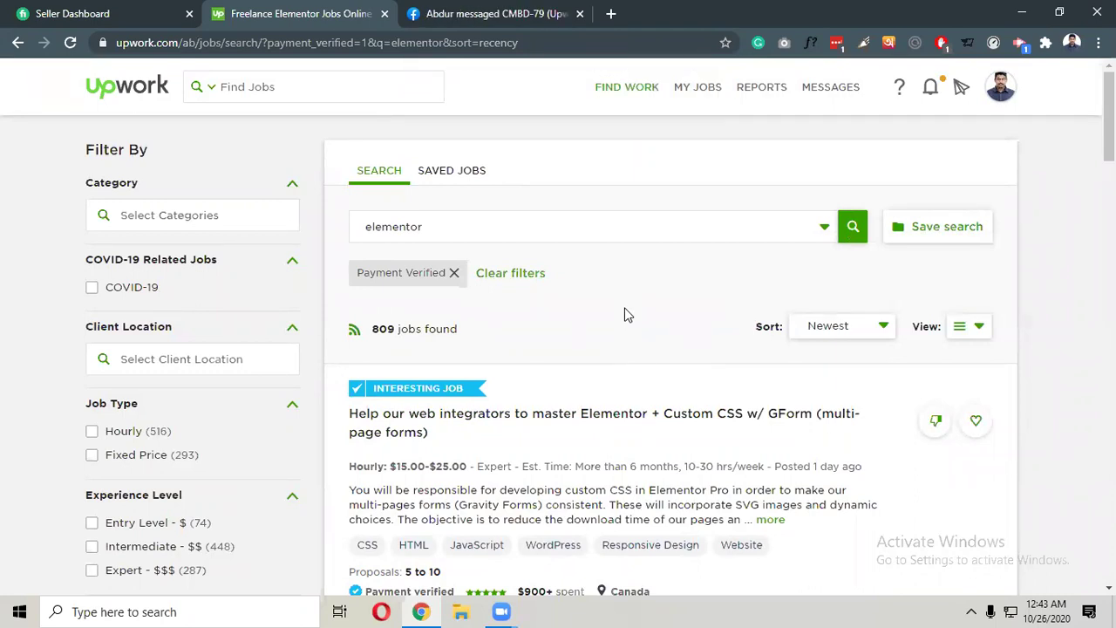
Replace the job search keyword with the suggested "gravity forms" and run the search with the Payment Verified filter kept.
double_click(511, 224)
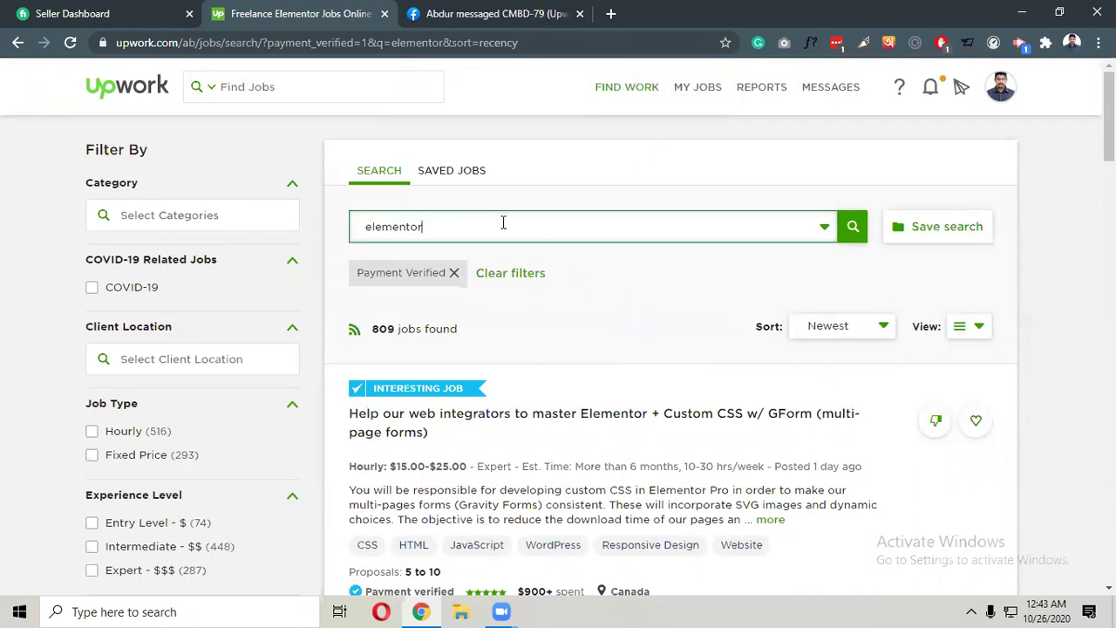
text(gra)
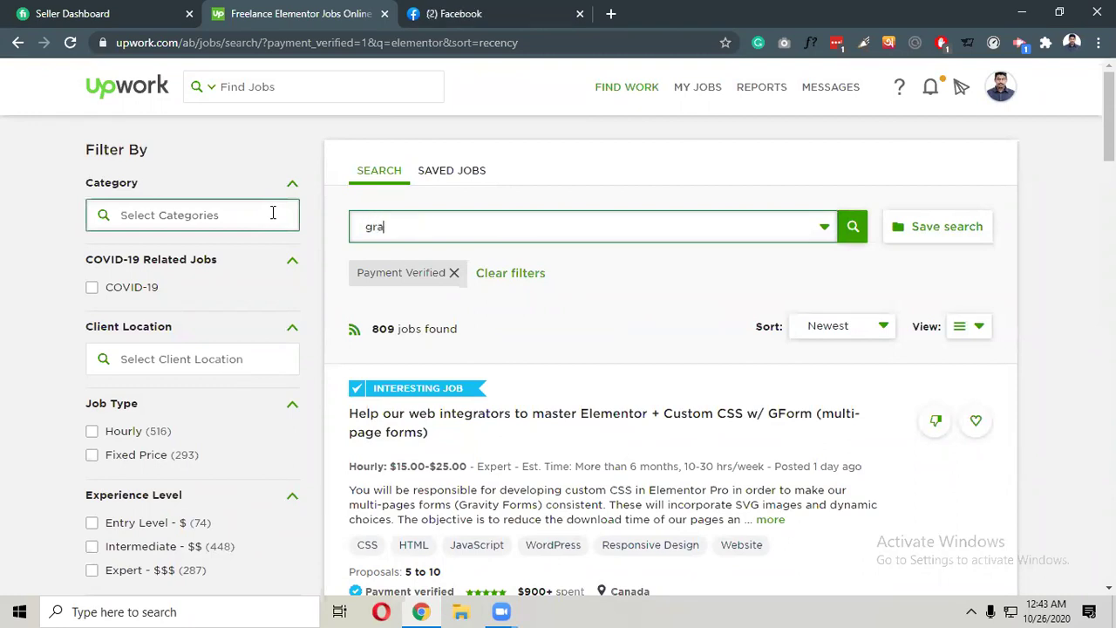
text(vity fo)
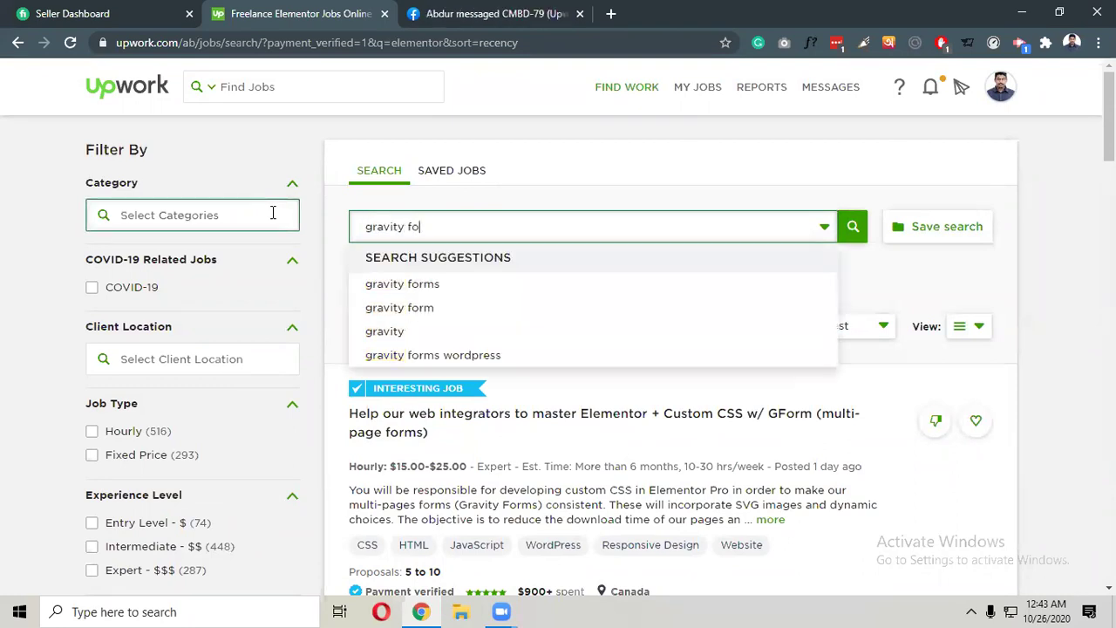
click(440, 284)
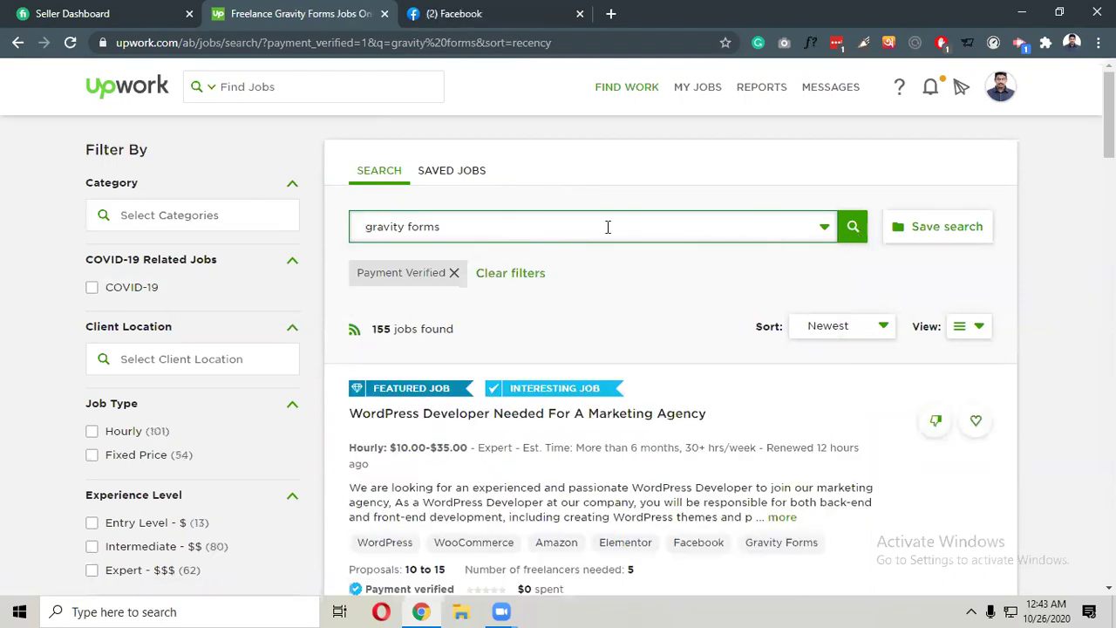
Shorten the keyword to "gravity form", rerun the job search and save it under the name "gravity form".
key(BackSpace)
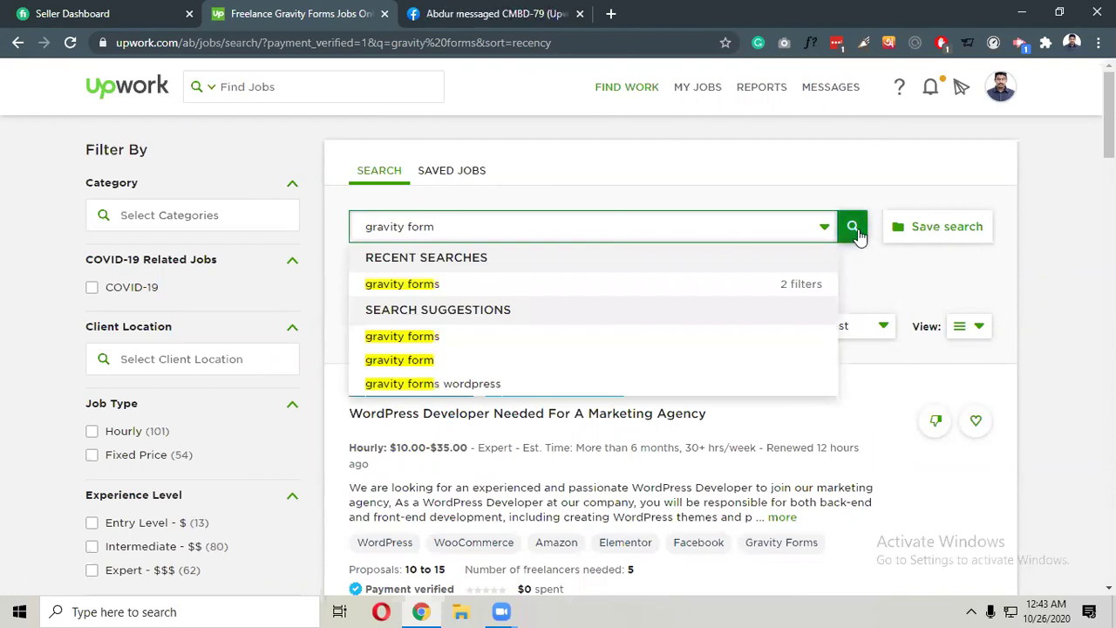
click(854, 230)
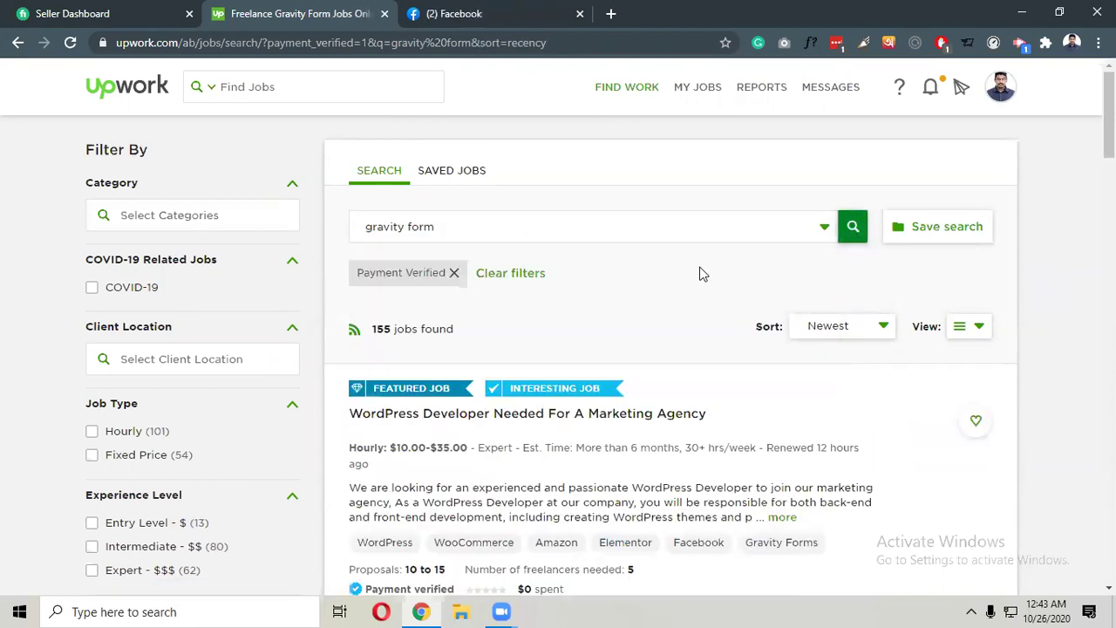
click(936, 233)
click(899, 343)
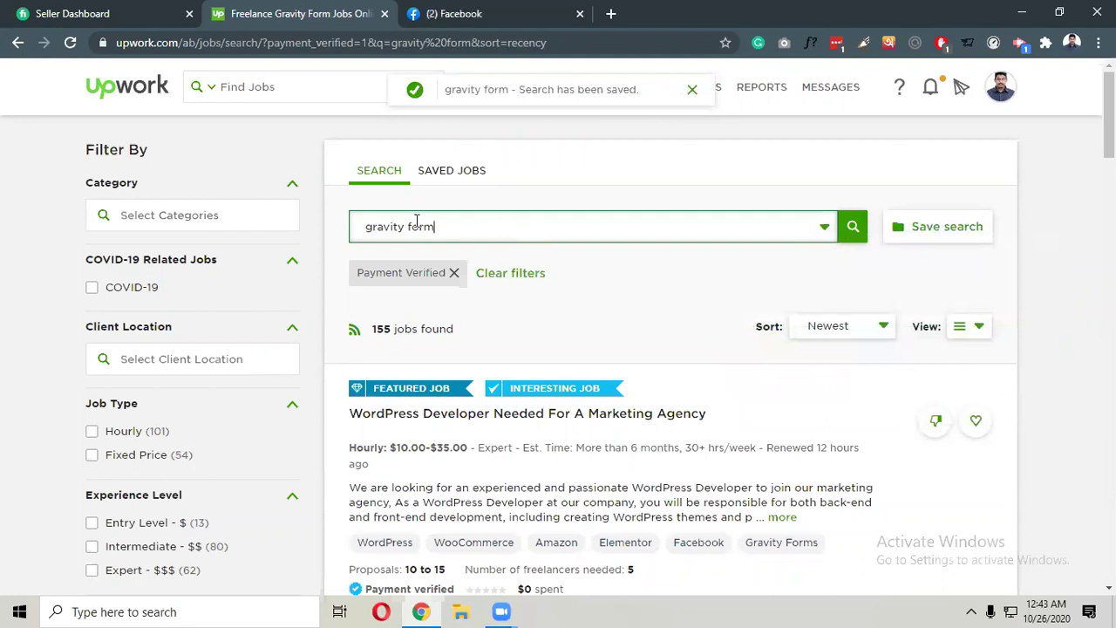
Run a Payment Verified job search for "woocommerce" and save it under the name "woocommerce".
drag(436, 227, 352, 225)
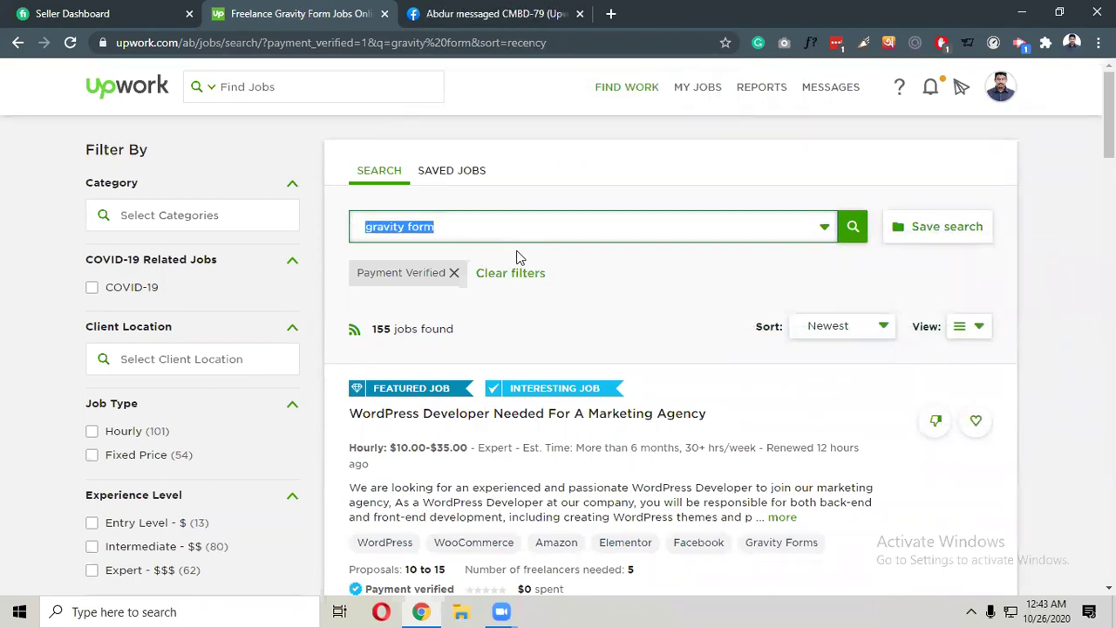
text(wooco)
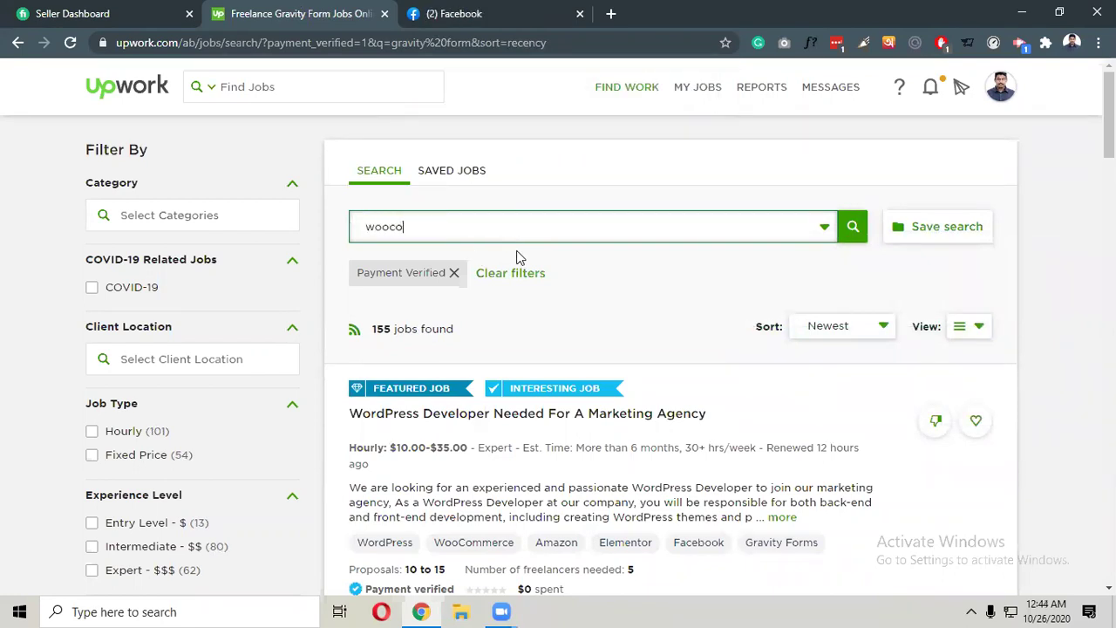
text(mmerce)
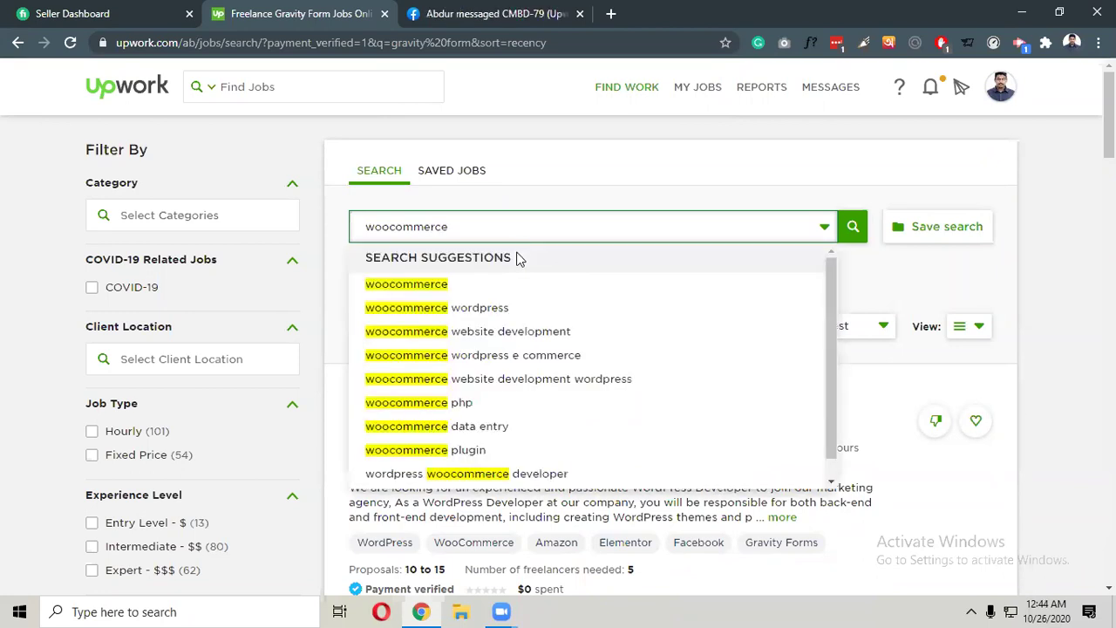
click(855, 227)
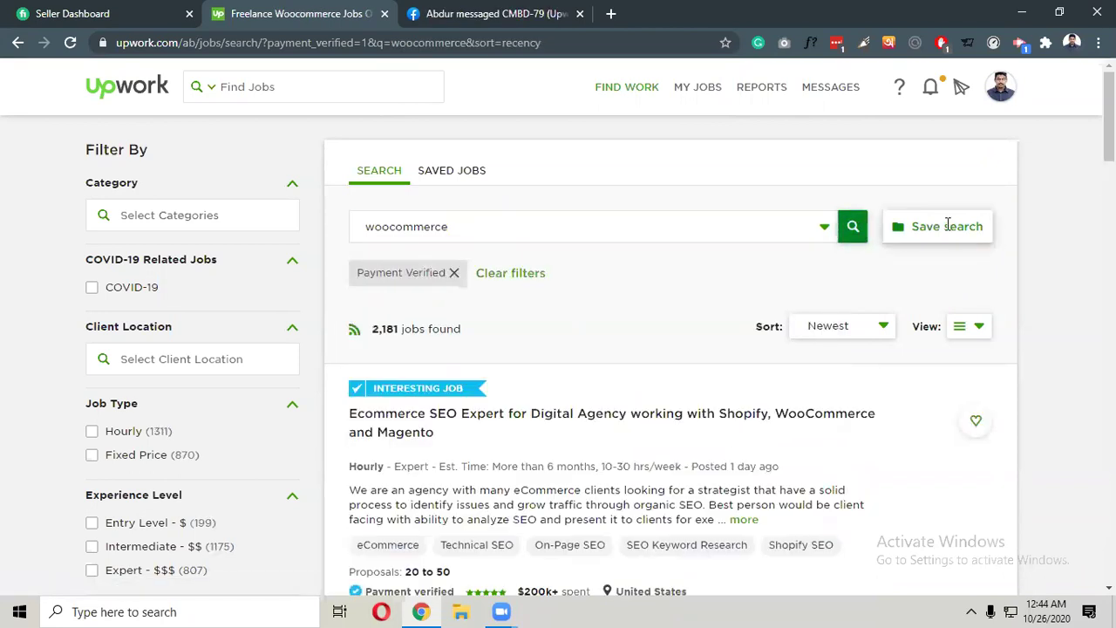
click(914, 227)
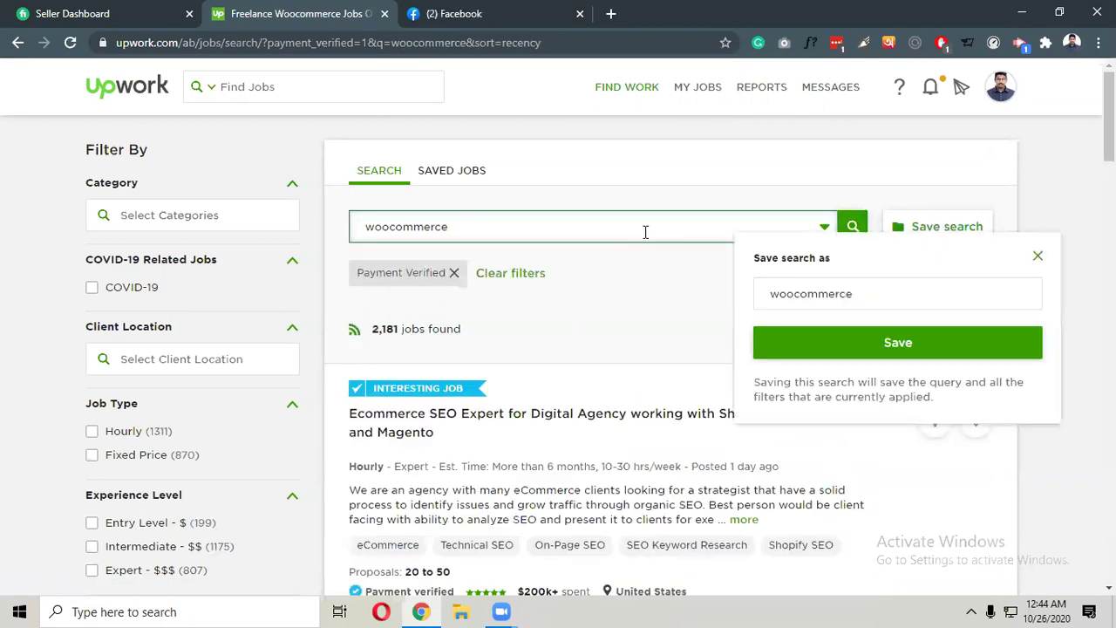
click(892, 342)
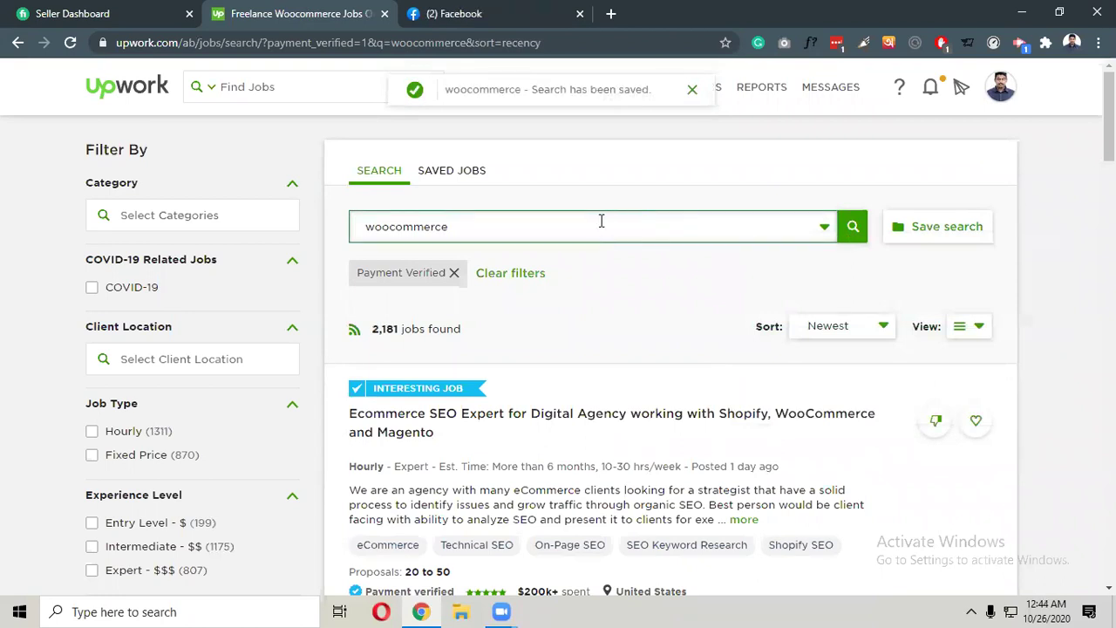
Run a Payment Verified job search for "mailchimp" and save it under the name "mailchimp".
drag(600, 222, 359, 226)
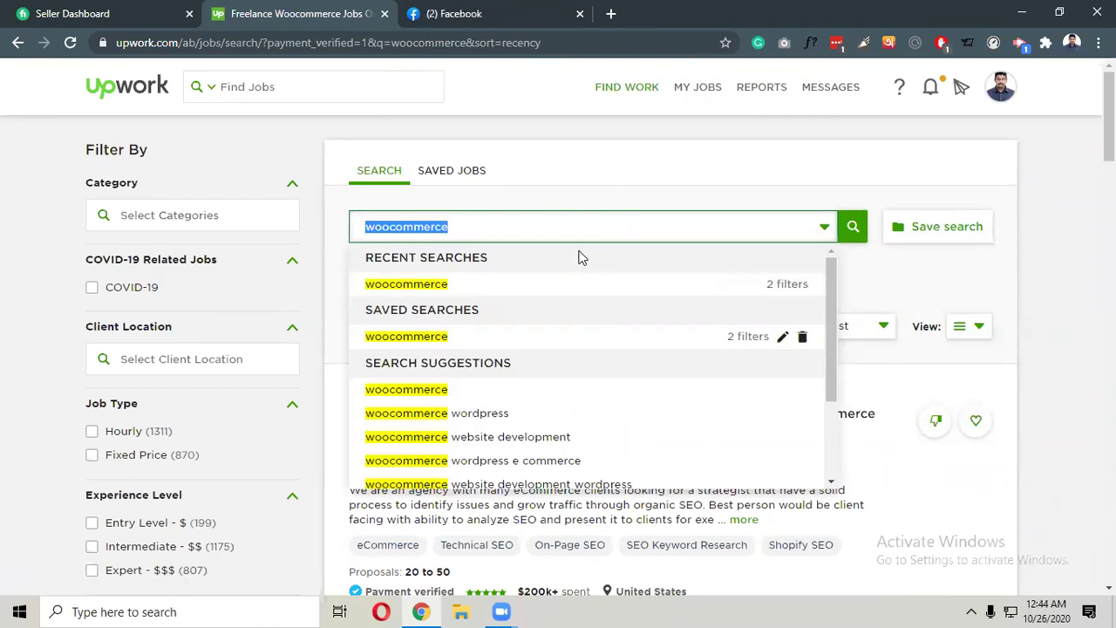
text(wi)
key(BackSpace)
key(BackSpace)
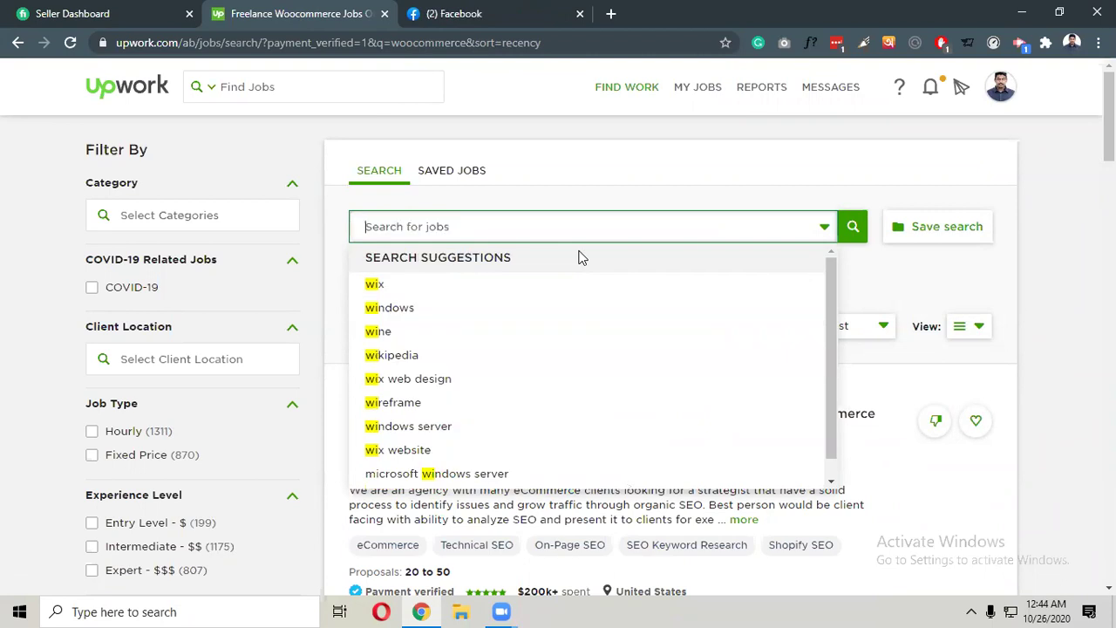
text(mailchimp)
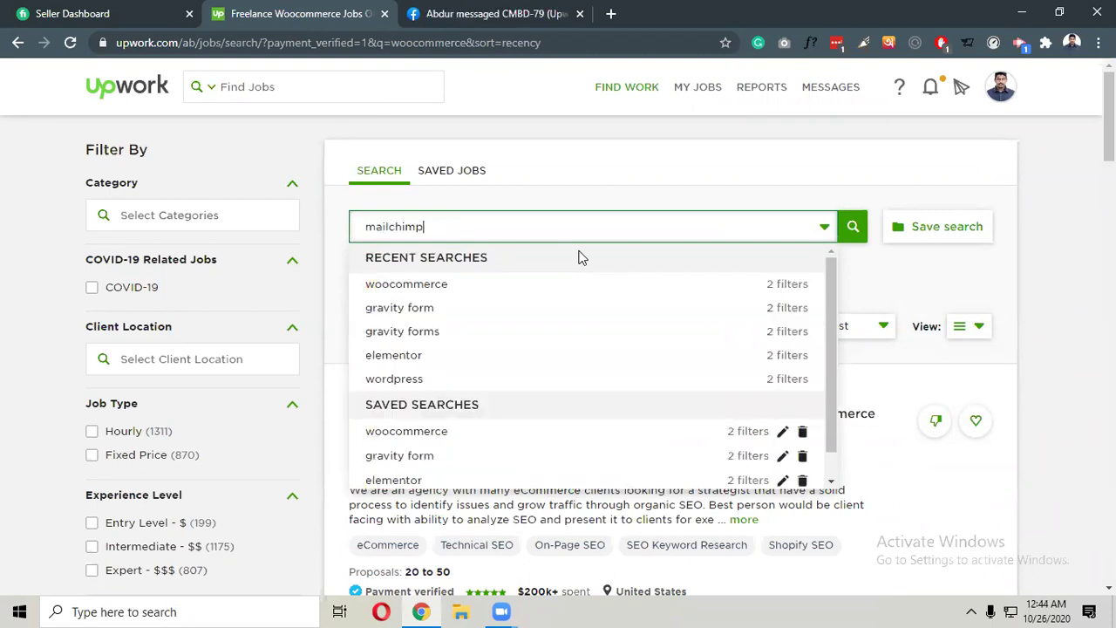
key(Return)
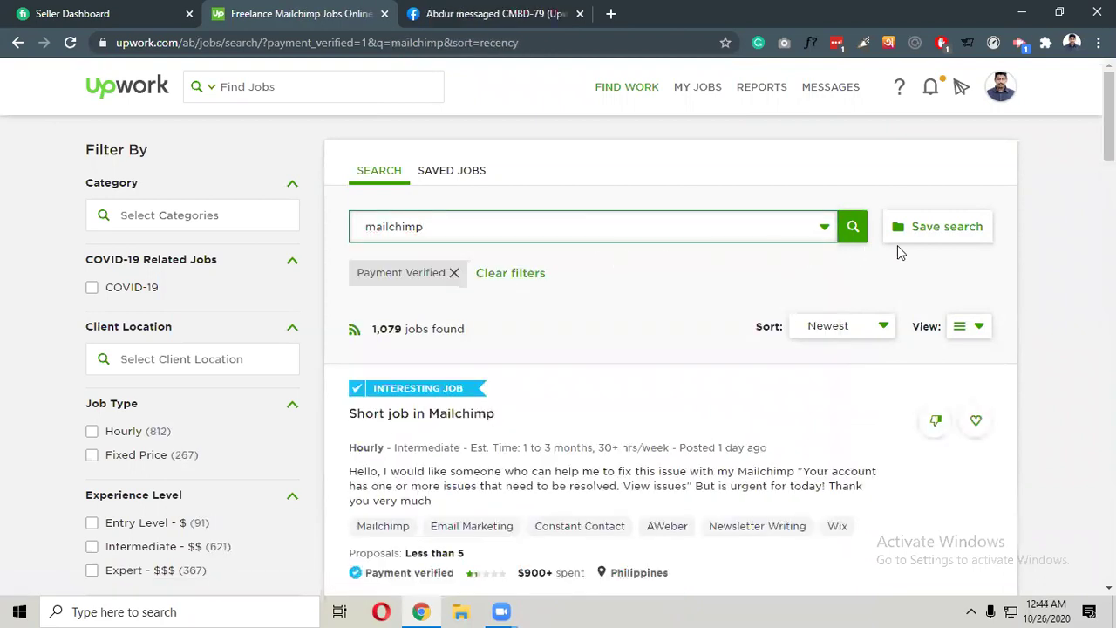
click(947, 229)
click(931, 335)
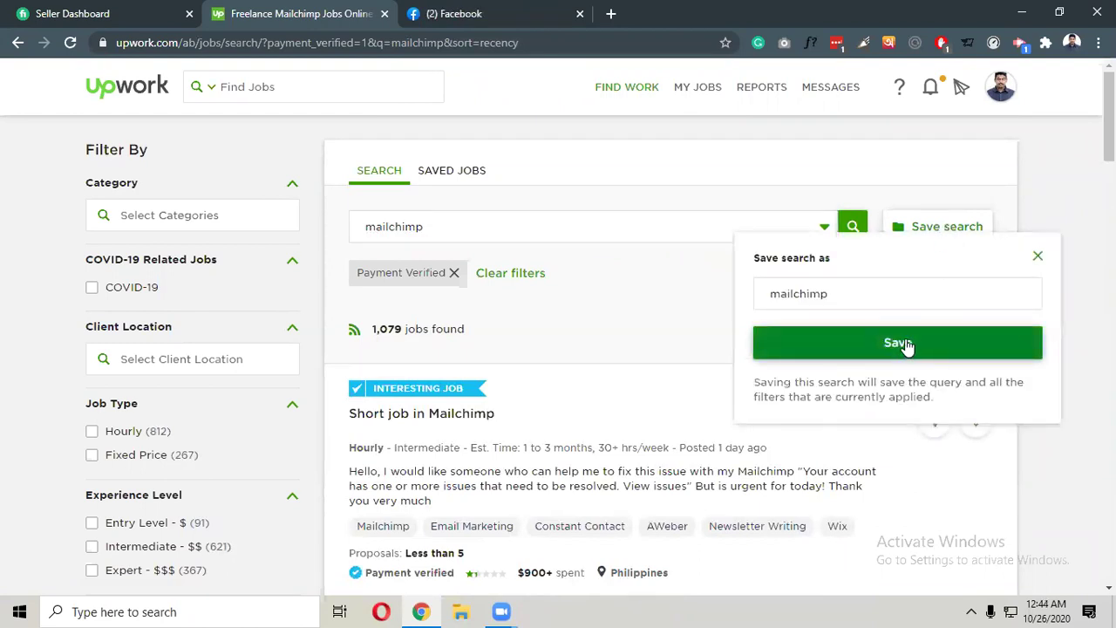
click(568, 236)
drag(561, 236, 347, 232)
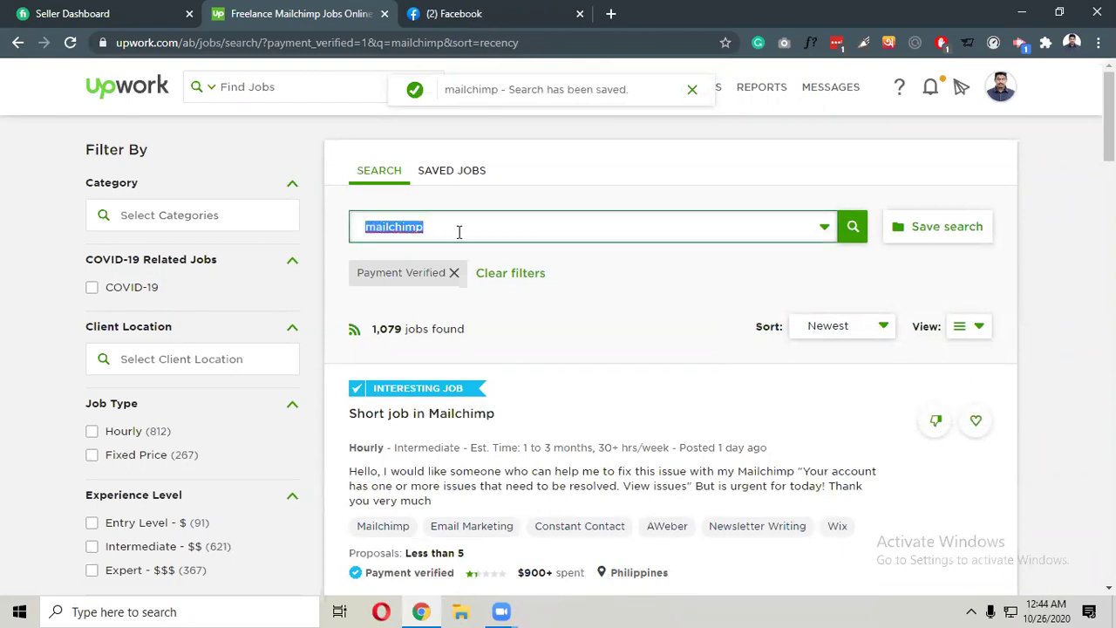
click(639, 279)
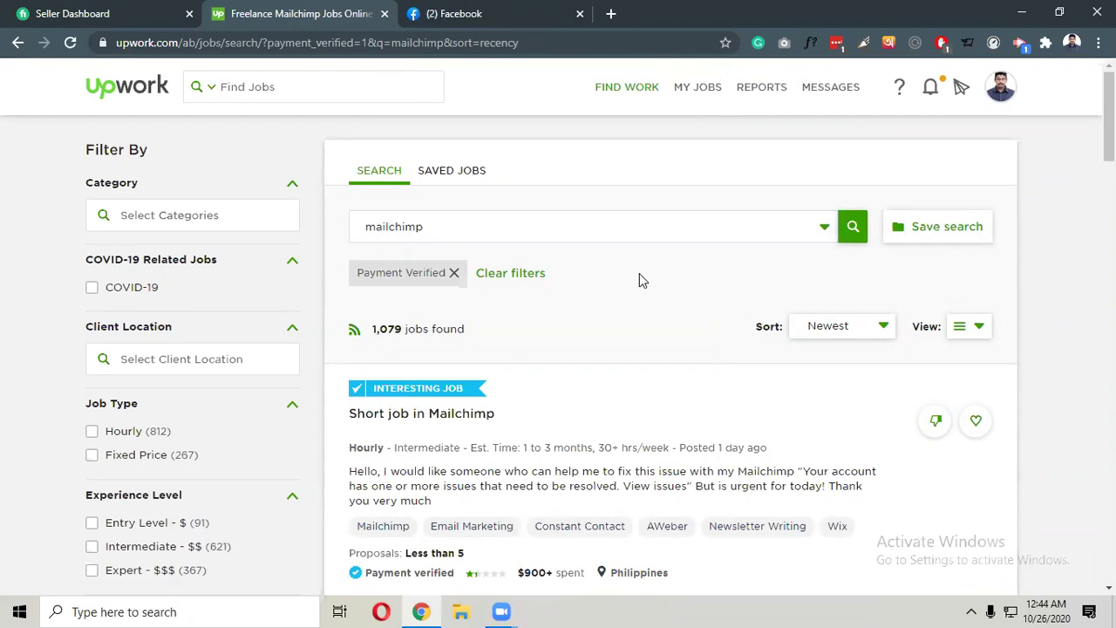
Open the saved wordpress search on the Find Work page and review its newest job postings.
mouse_move(621, 87)
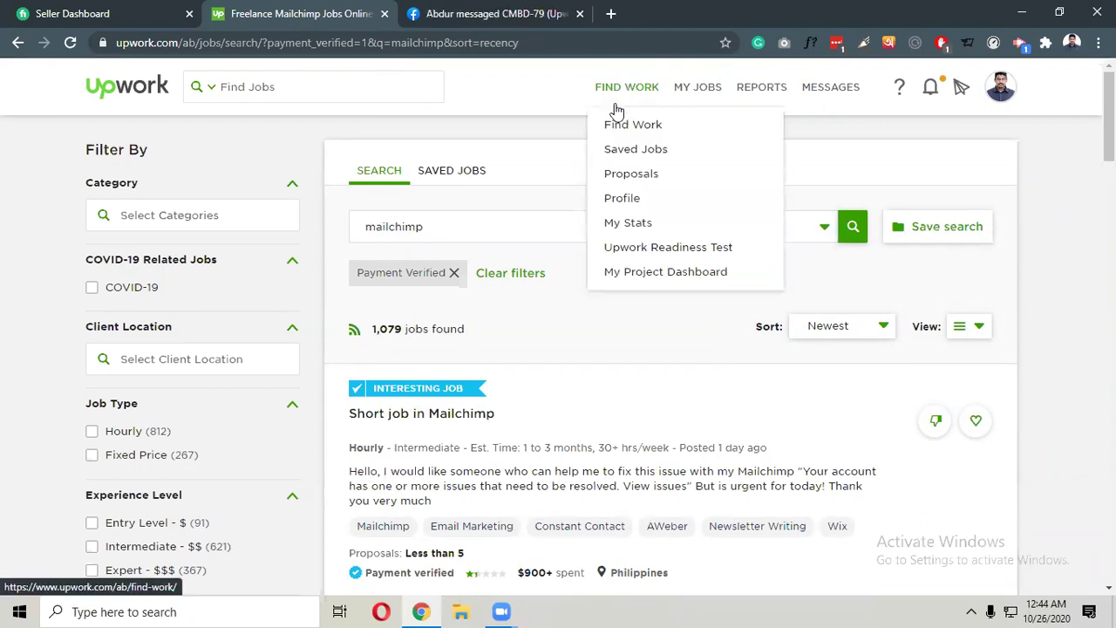
click(600, 131)
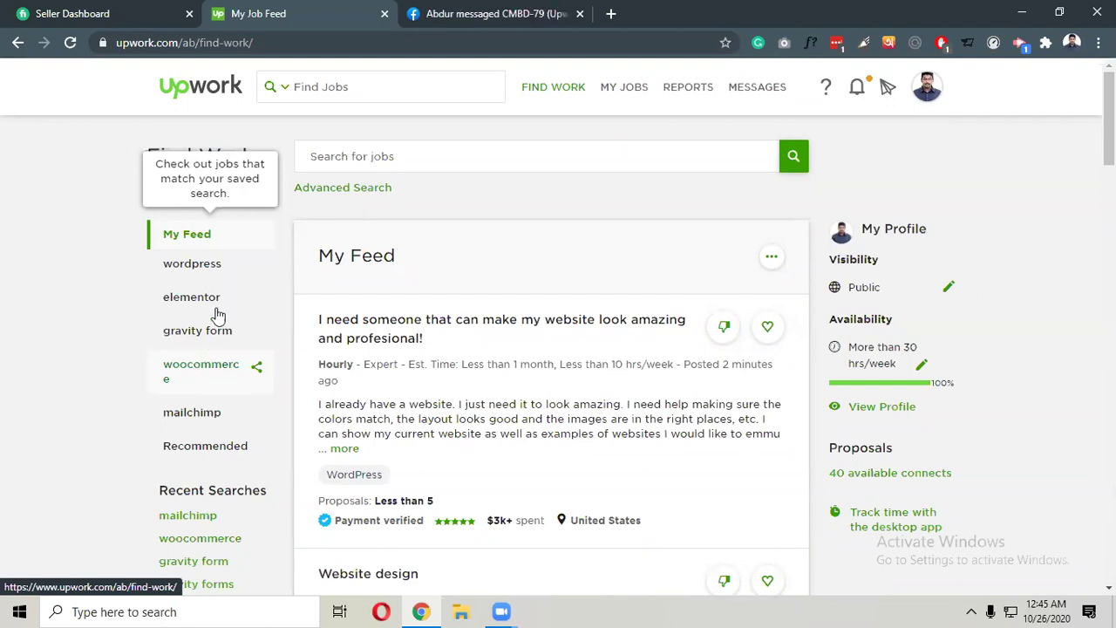
click(210, 272)
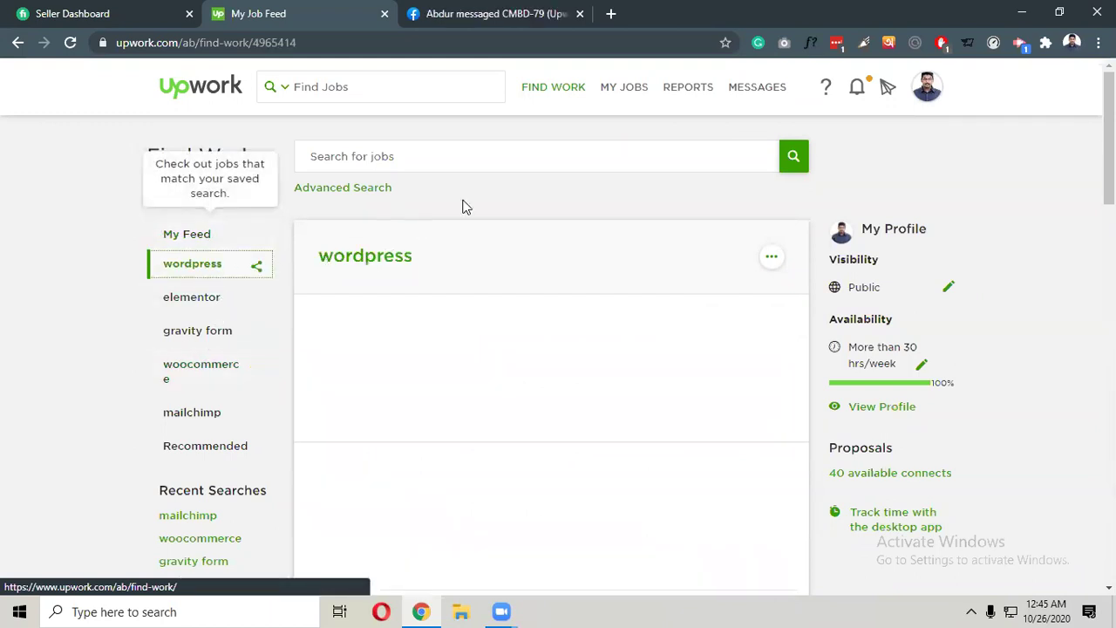
scroll(634, 225, down, 2)
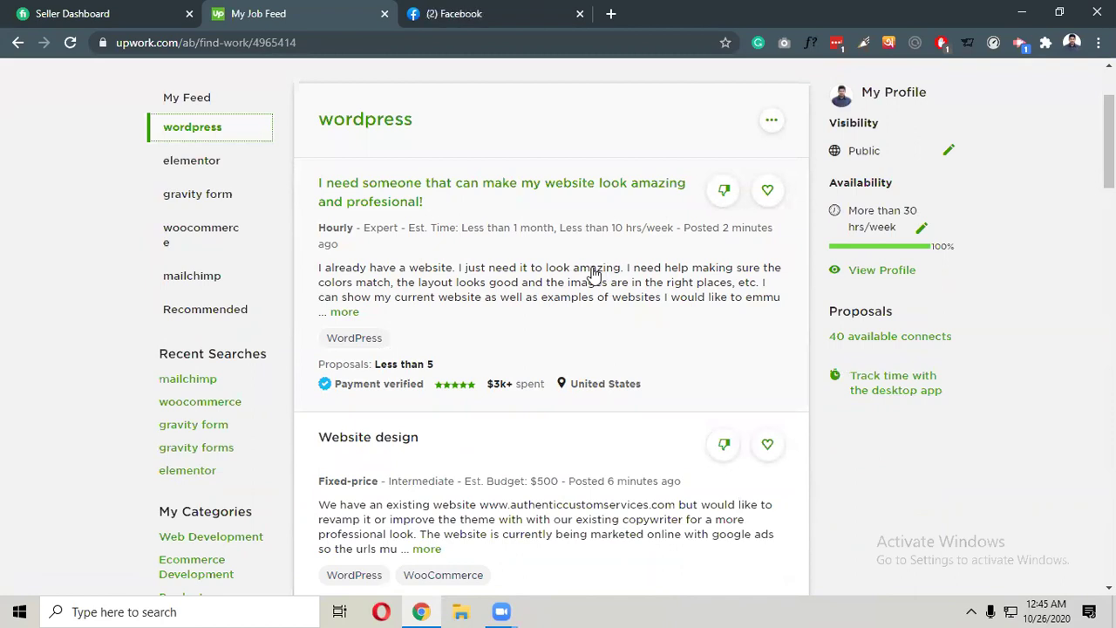
scroll(433, 319, down, 2)
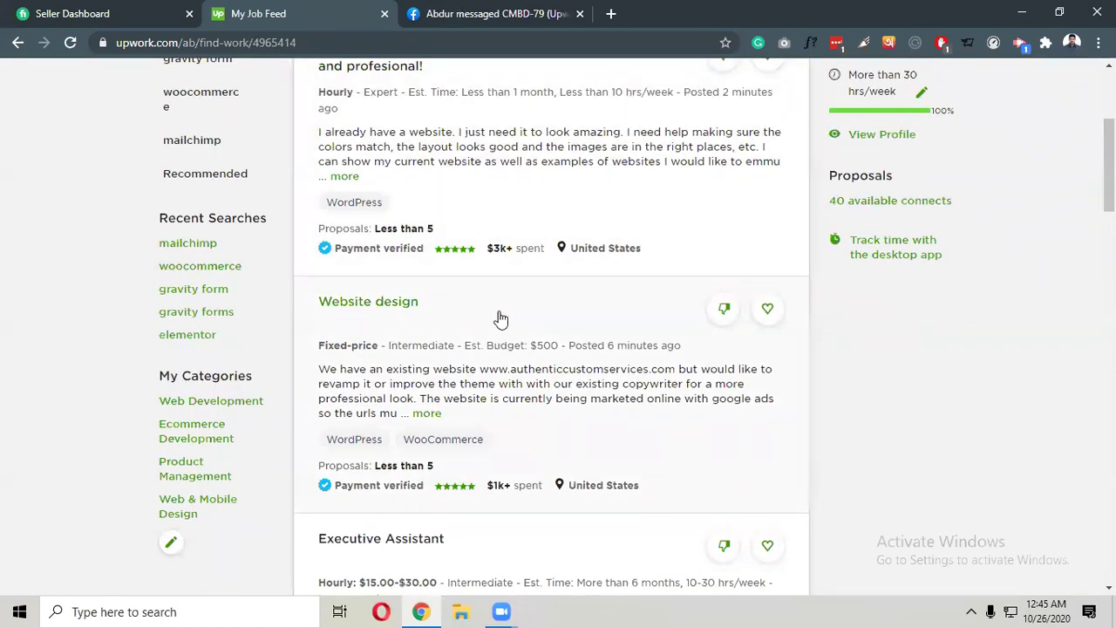
scroll(505, 320, down, 5)
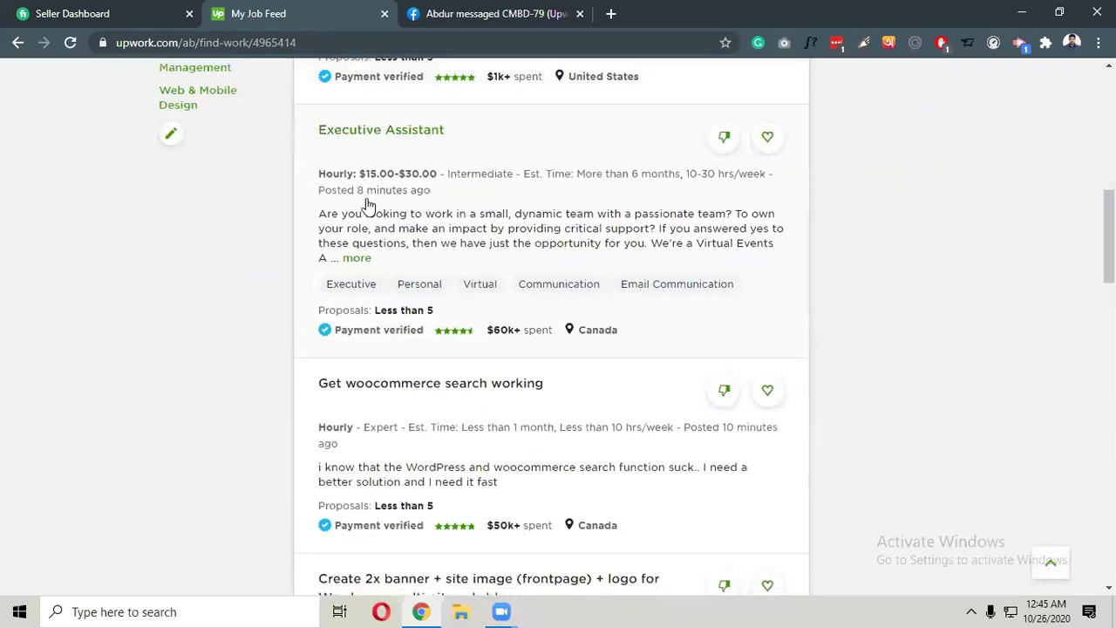
scroll(504, 220, down, 2)
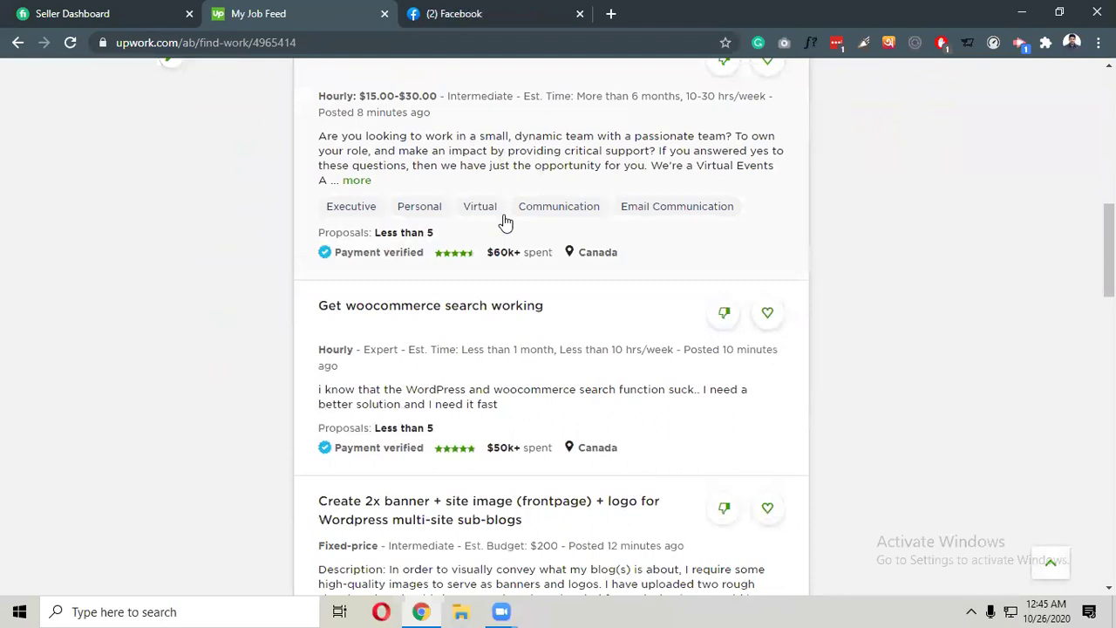
scroll(504, 220, up, 2)
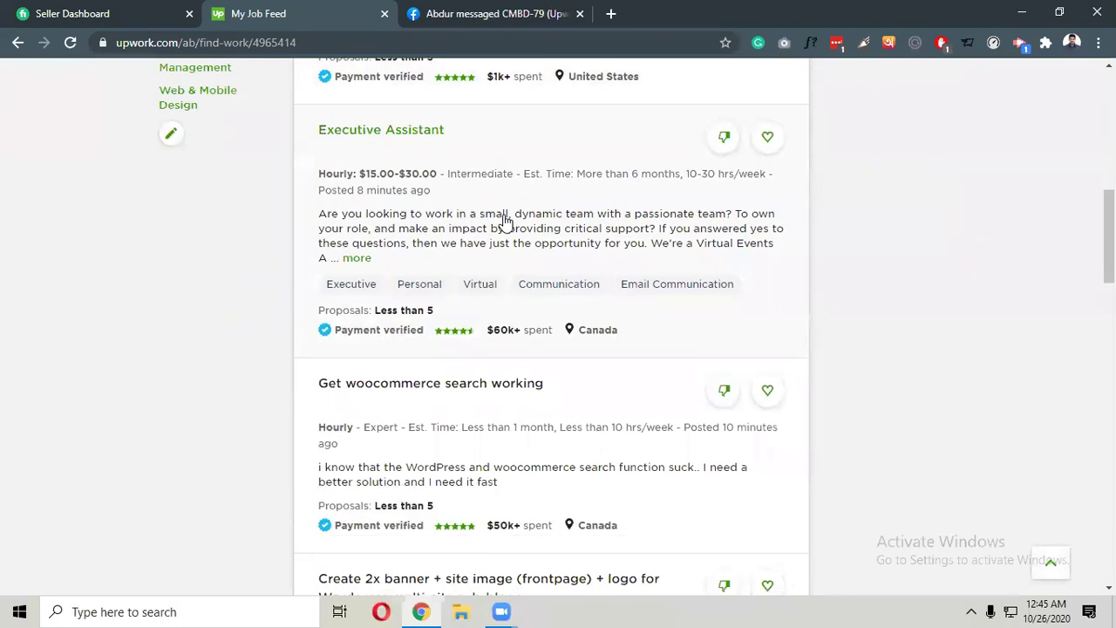
Open the saved elementor search on the Find Work page and review its newest job postings.
scroll(505, 214, up, 7)
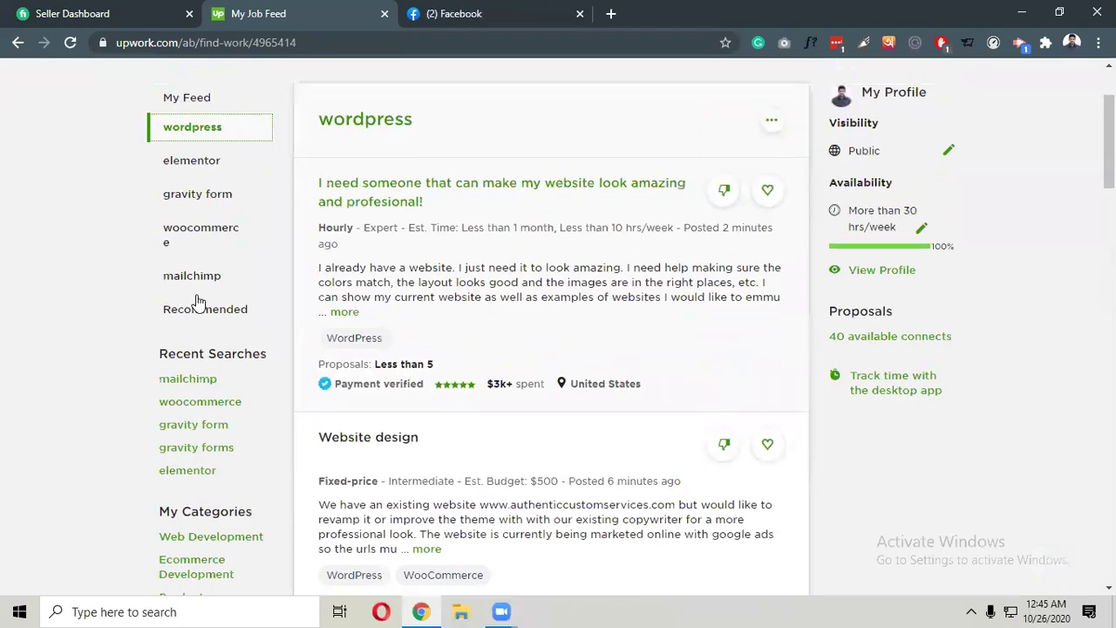
scroll(199, 301, up, 2)
click(197, 299)
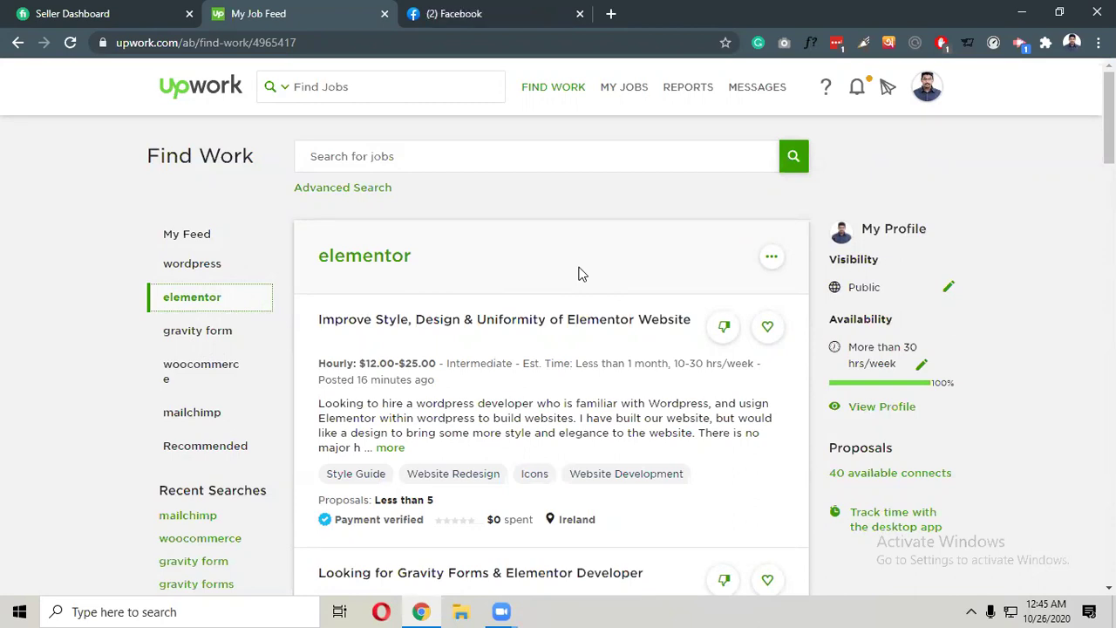
scroll(582, 274, down, 4)
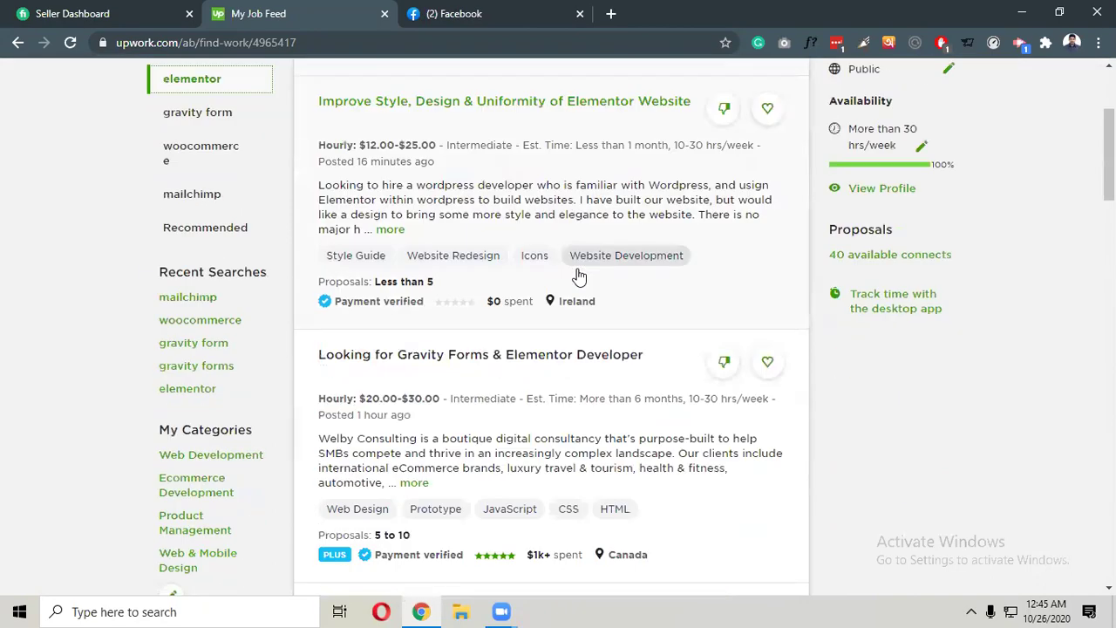
scroll(579, 274, down, 4)
scroll(576, 274, up, 9)
scroll(575, 273, up, 2)
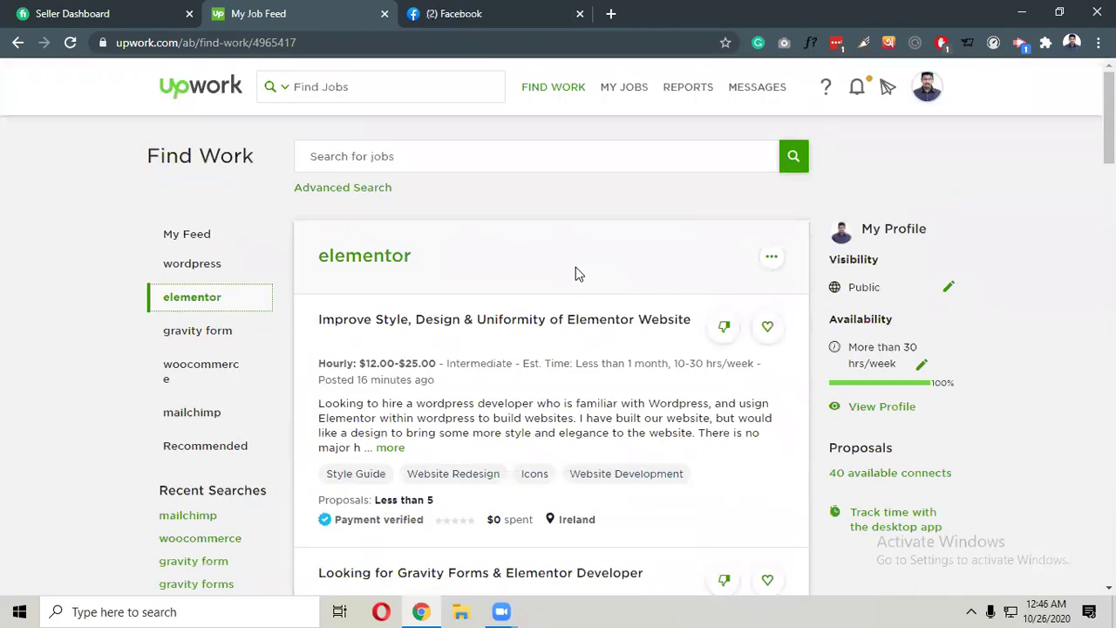
Switch back to the saved wordpress search and examine the proposals, client rating and spending on its newest postings.
click(213, 265)
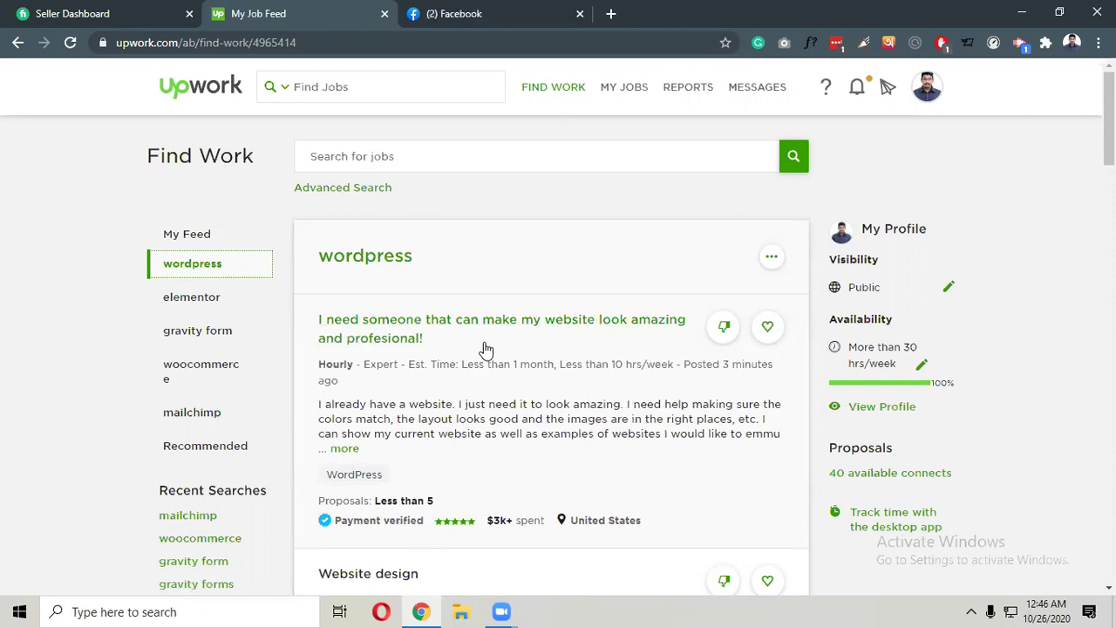
scroll(486, 349, down, 3)
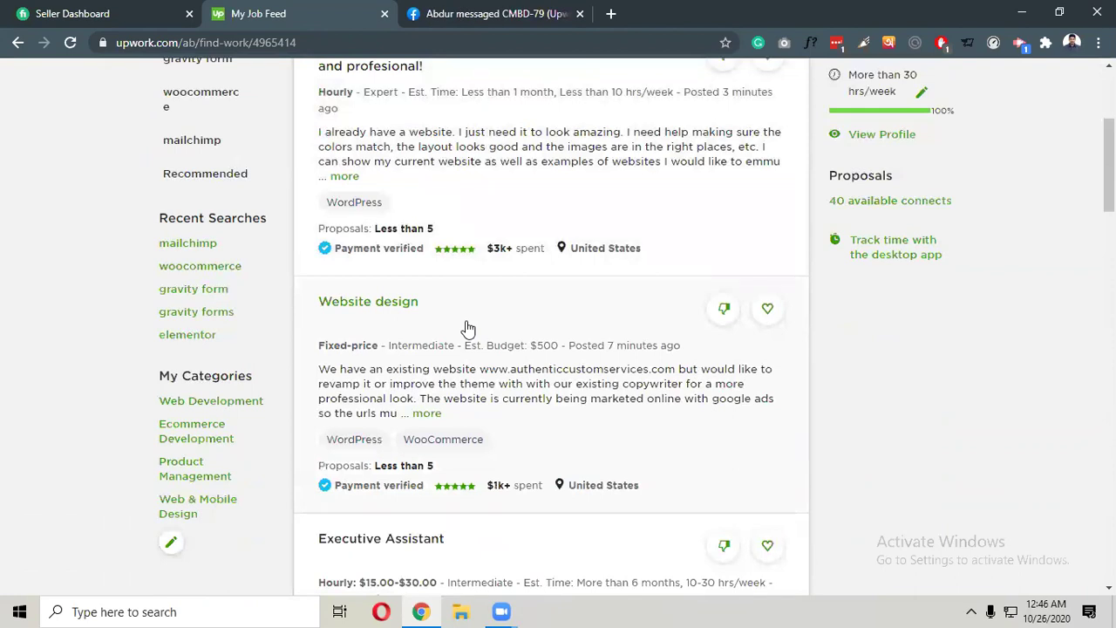
scroll(466, 329, down, 5)
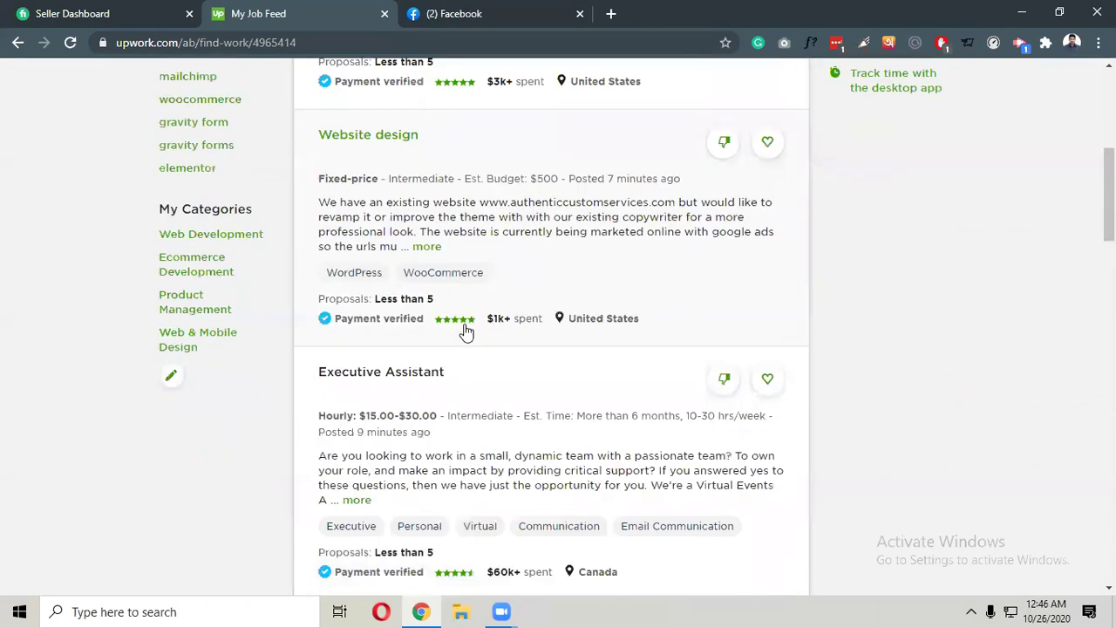
scroll(462, 329, up, 2)
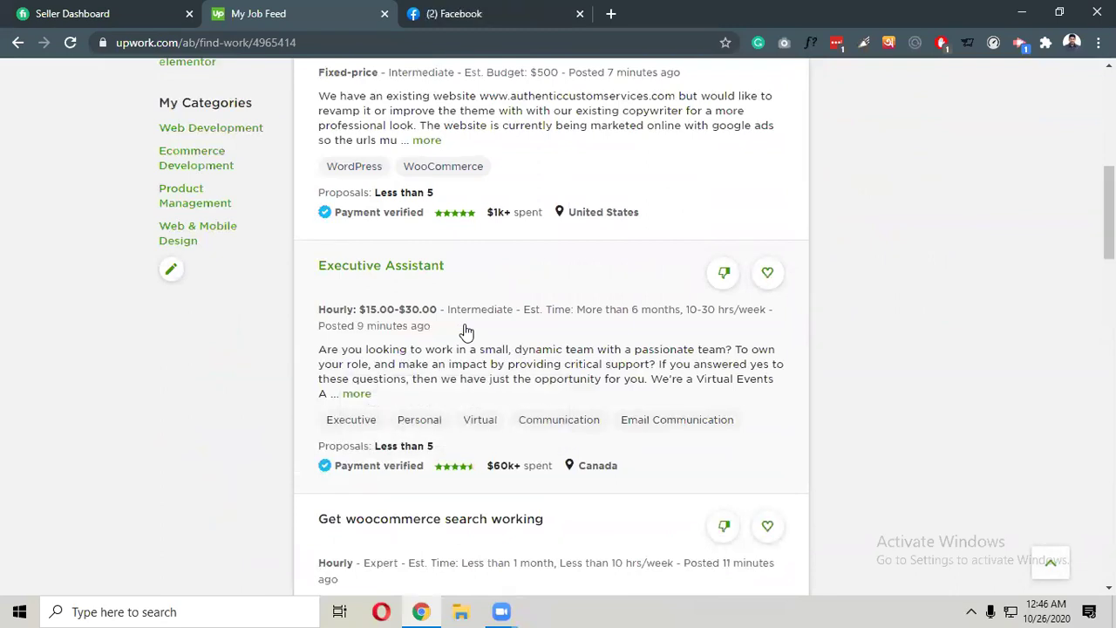
scroll(466, 331, down, 3)
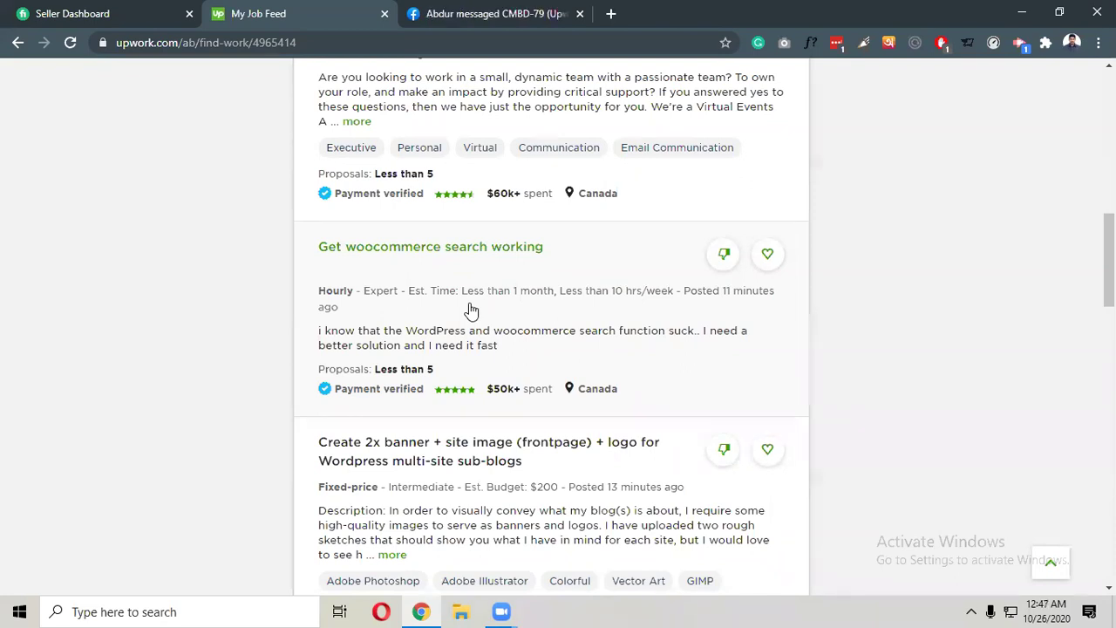
scroll(470, 310, up, 15)
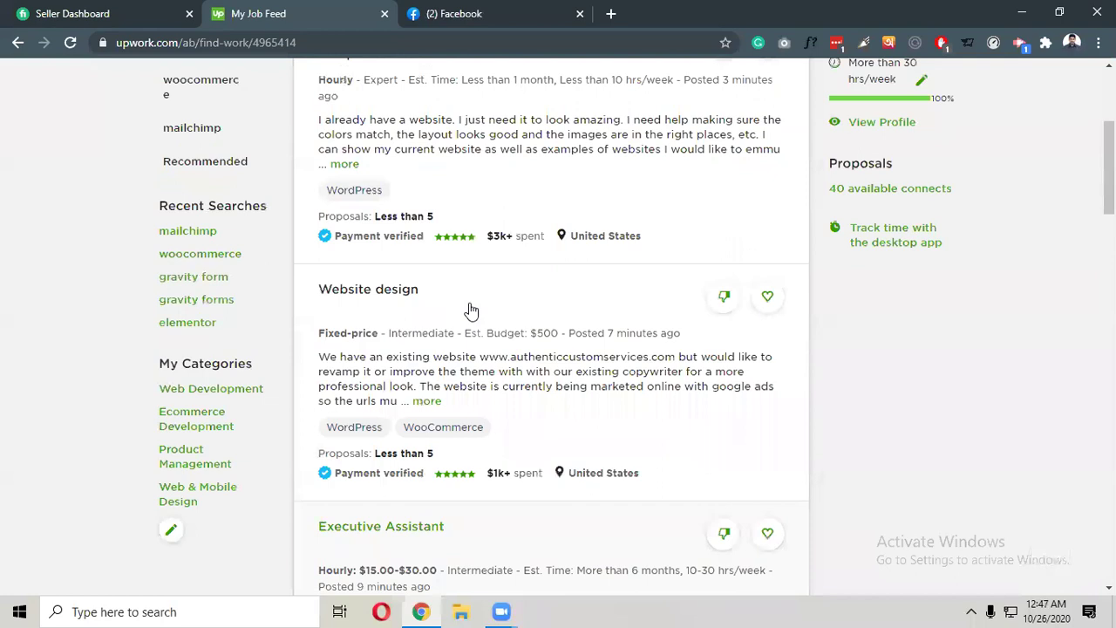
Review the wordpress postings down to the Thrive Themes landing page job and return to the newest one.
scroll(471, 312, down, 2)
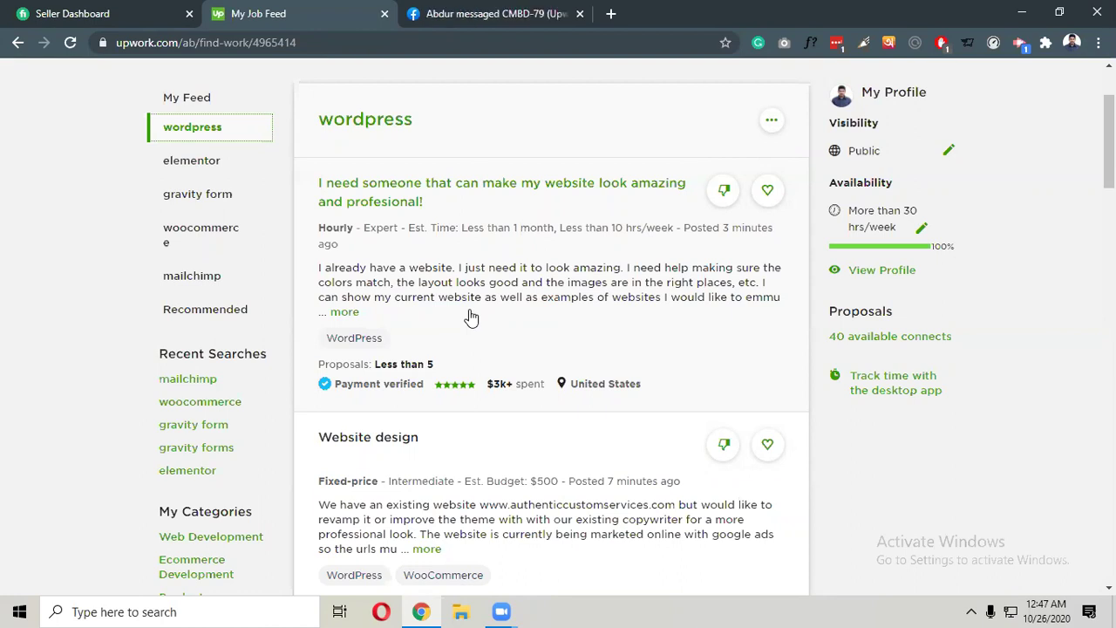
scroll(471, 318, down, 5)
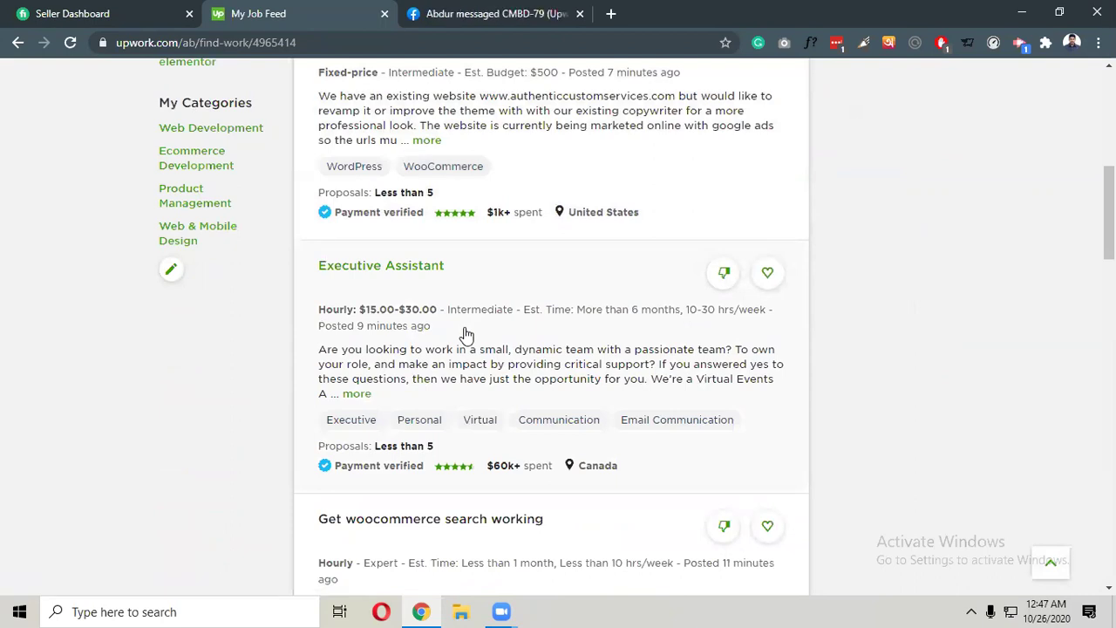
scroll(467, 333, down, 3)
scroll(466, 333, down, 2)
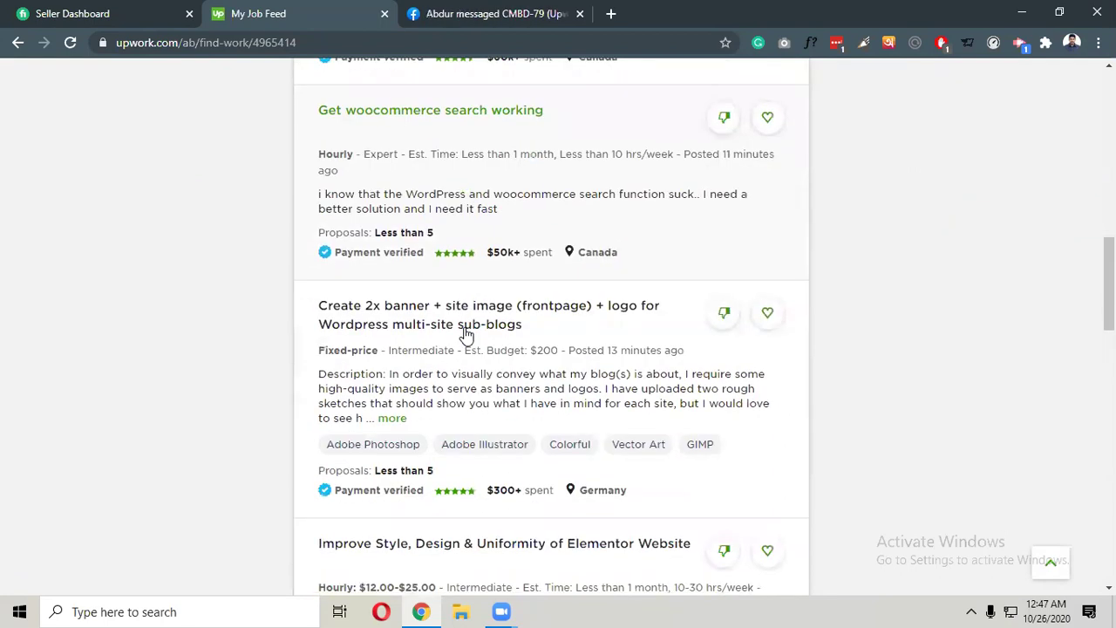
scroll(467, 333, down, 3)
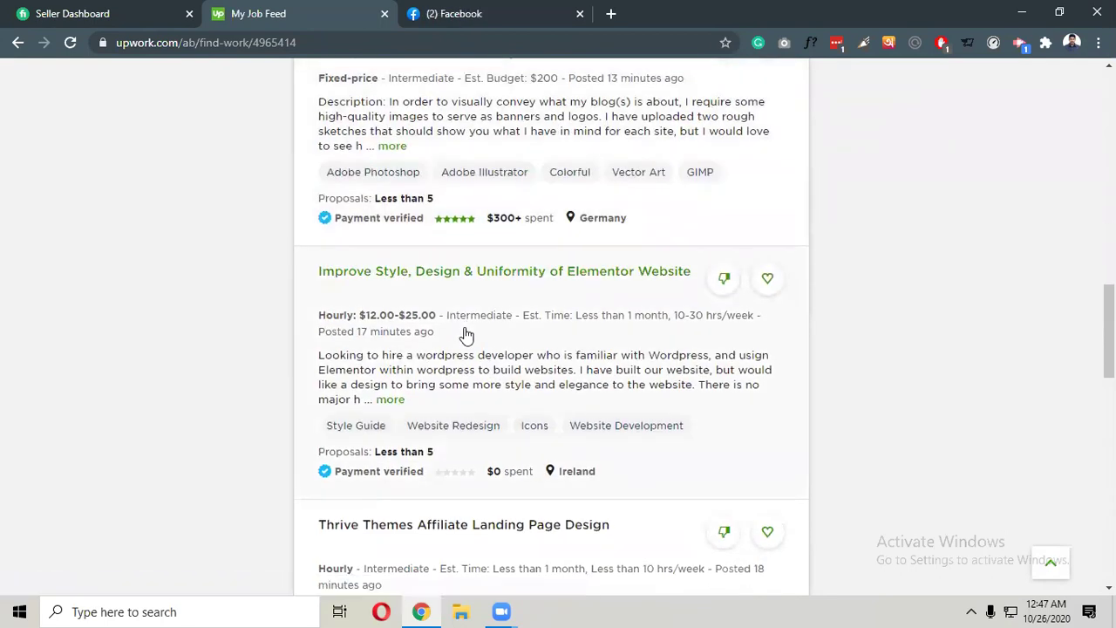
scroll(466, 333, down, 3)
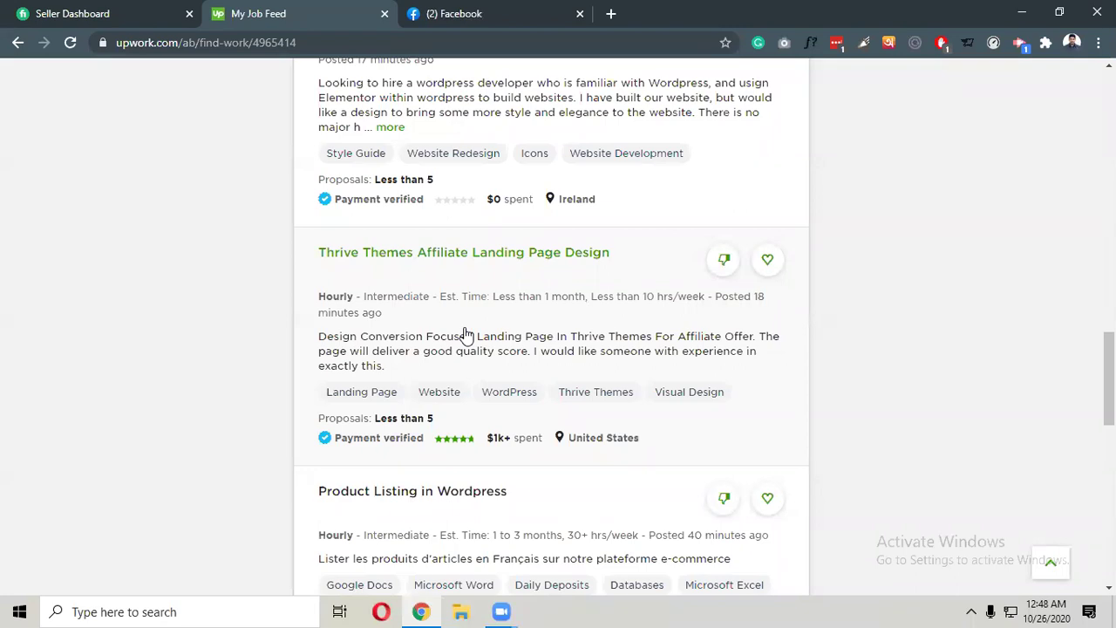
scroll(470, 336, up, 7)
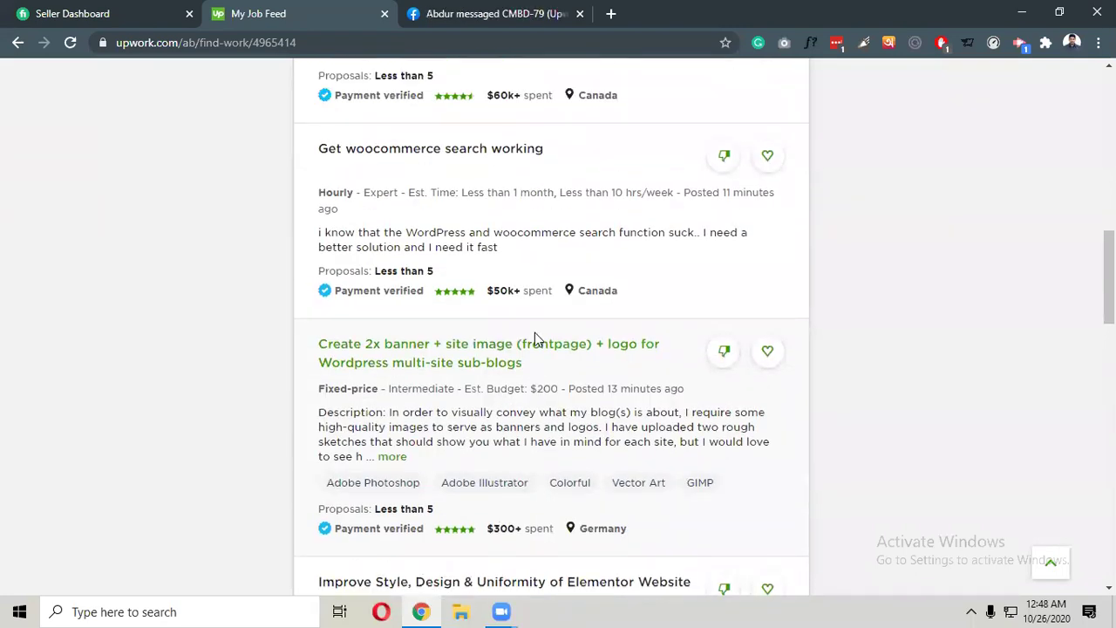
scroll(534, 340, up, 10)
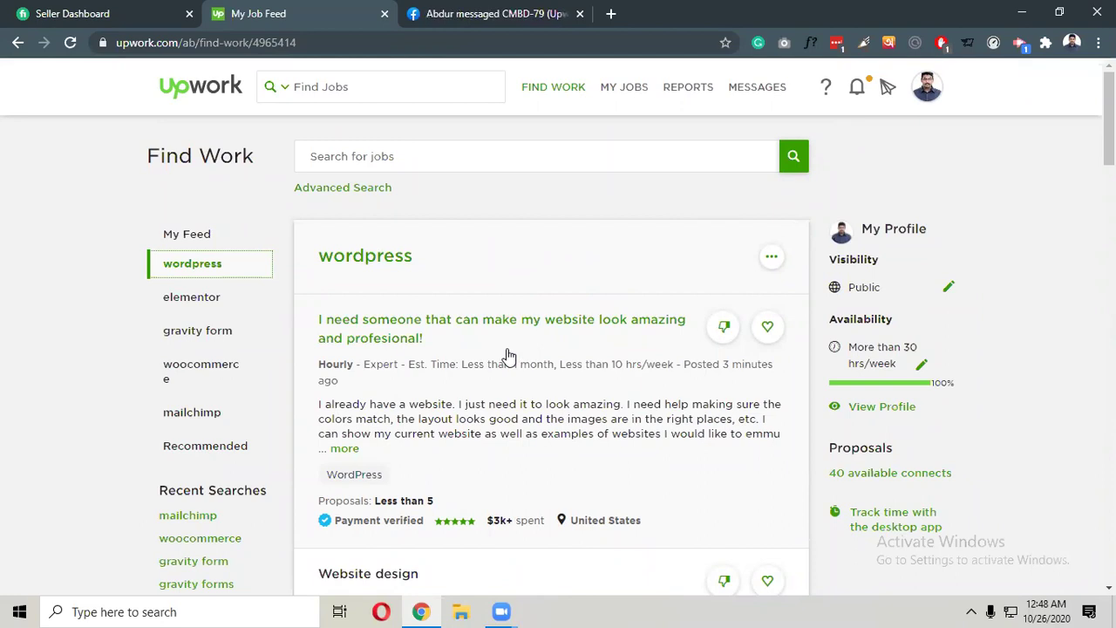
scroll(508, 356, down, 1)
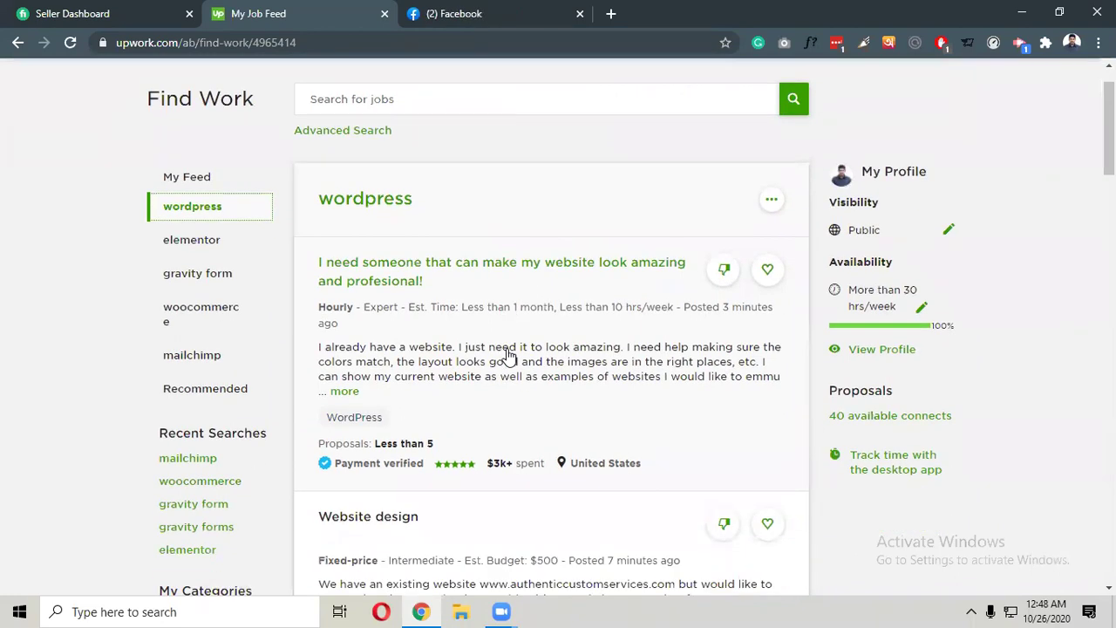
scroll(509, 356, down, 1)
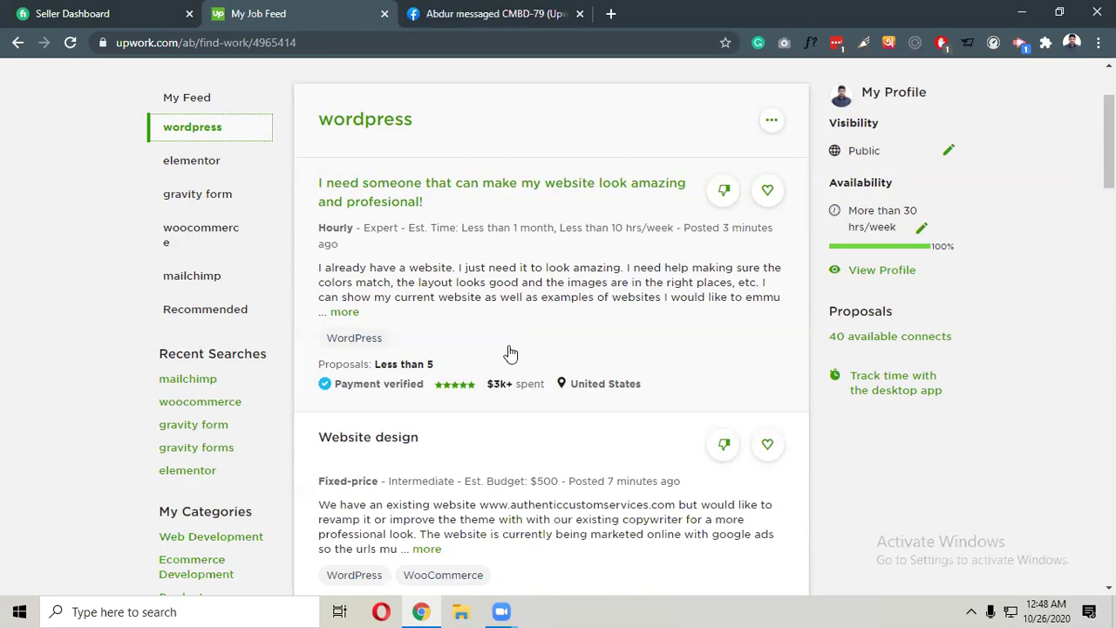
In the saved elementor search, open the "Improve Style, Design & Uniformity of Elementor Website" job and read its details.
click(208, 167)
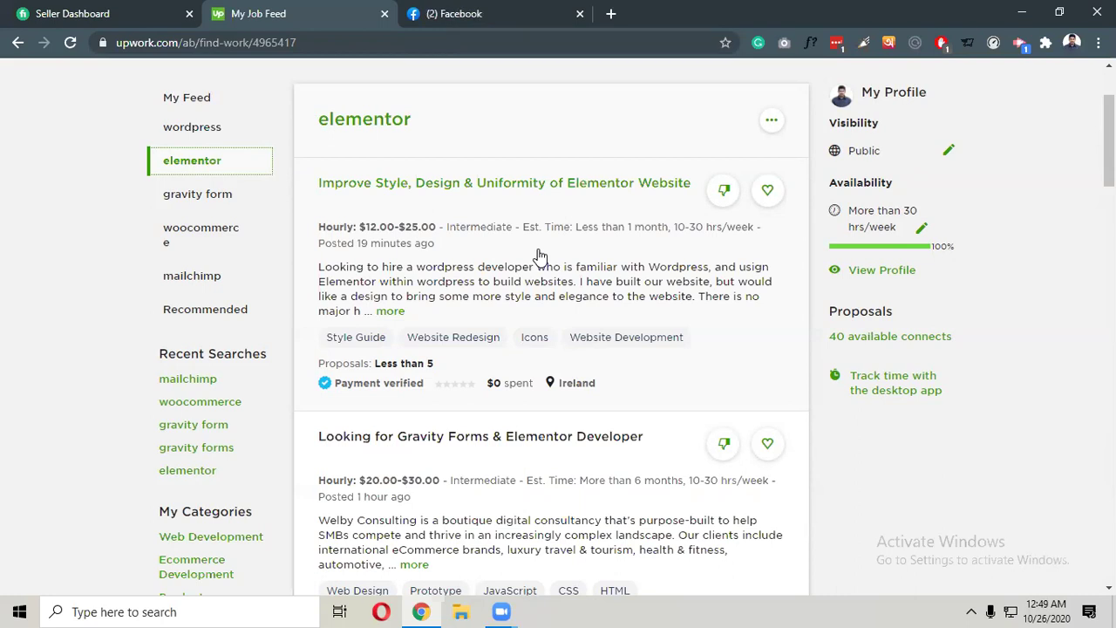
click(515, 188)
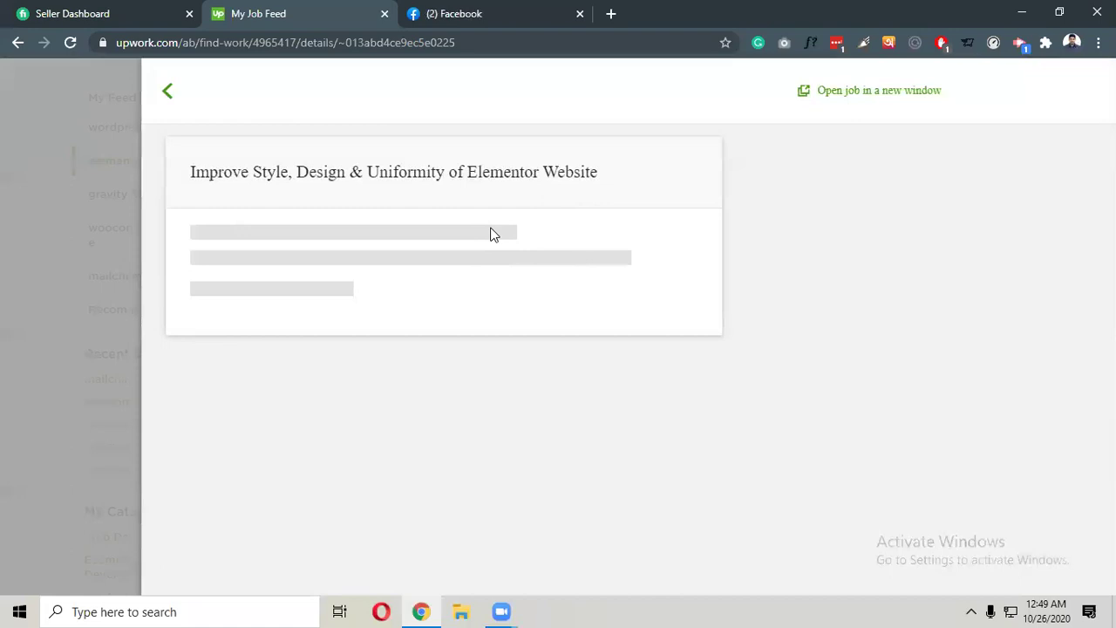
scroll(456, 239, down, 2)
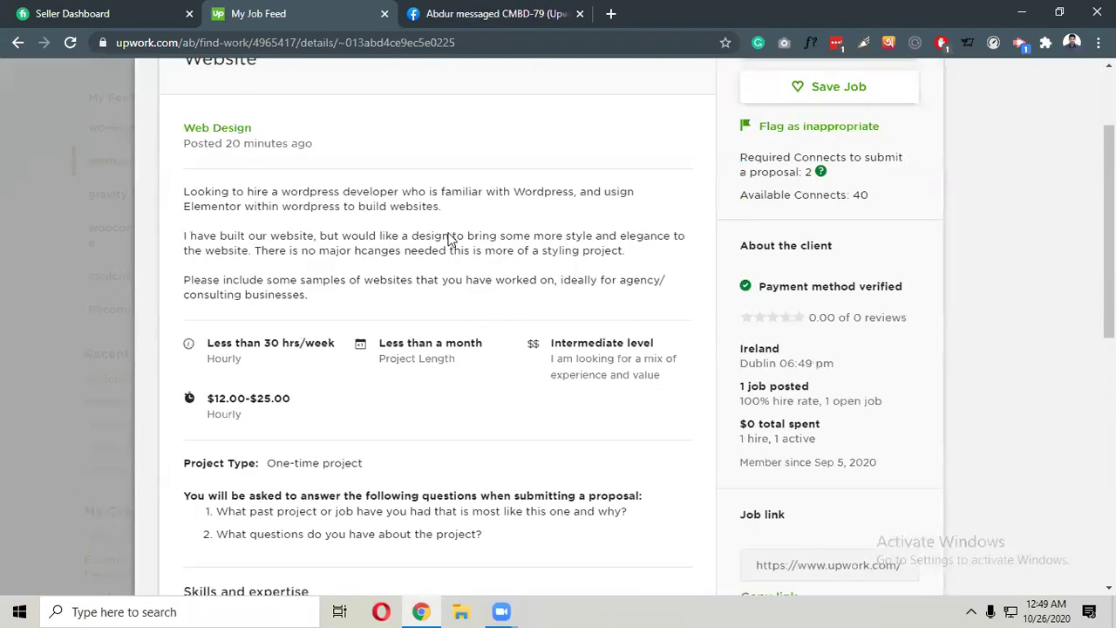
scroll(451, 239, up, 2)
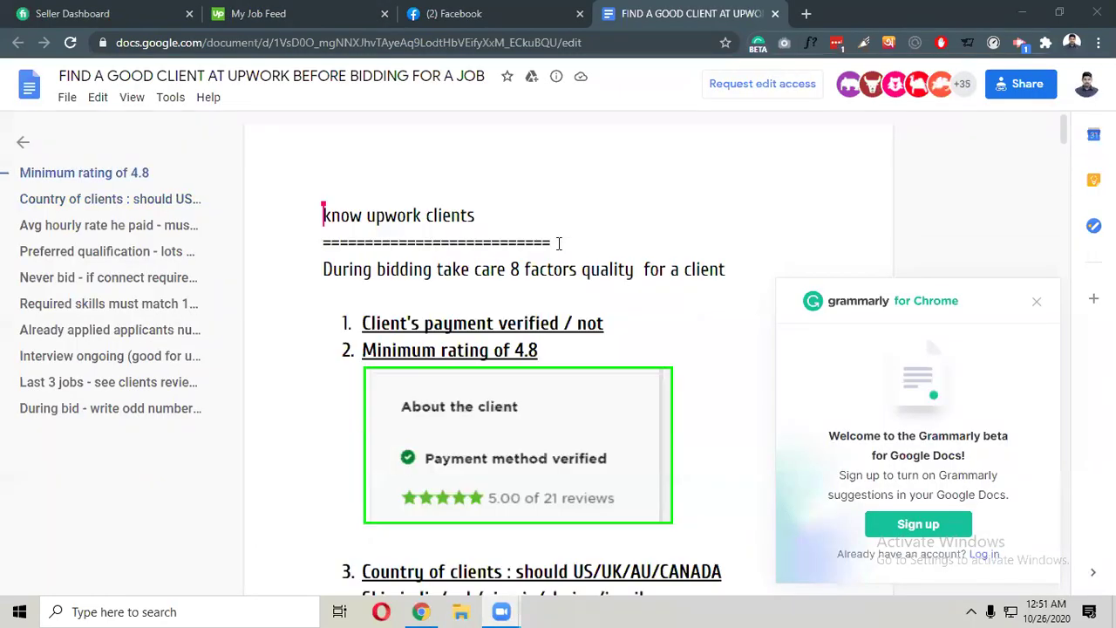
Read the payment, rating and country criteria in the Google Docs client guide and check the Upwork job's client against them.
scroll(540, 267, down, 3)
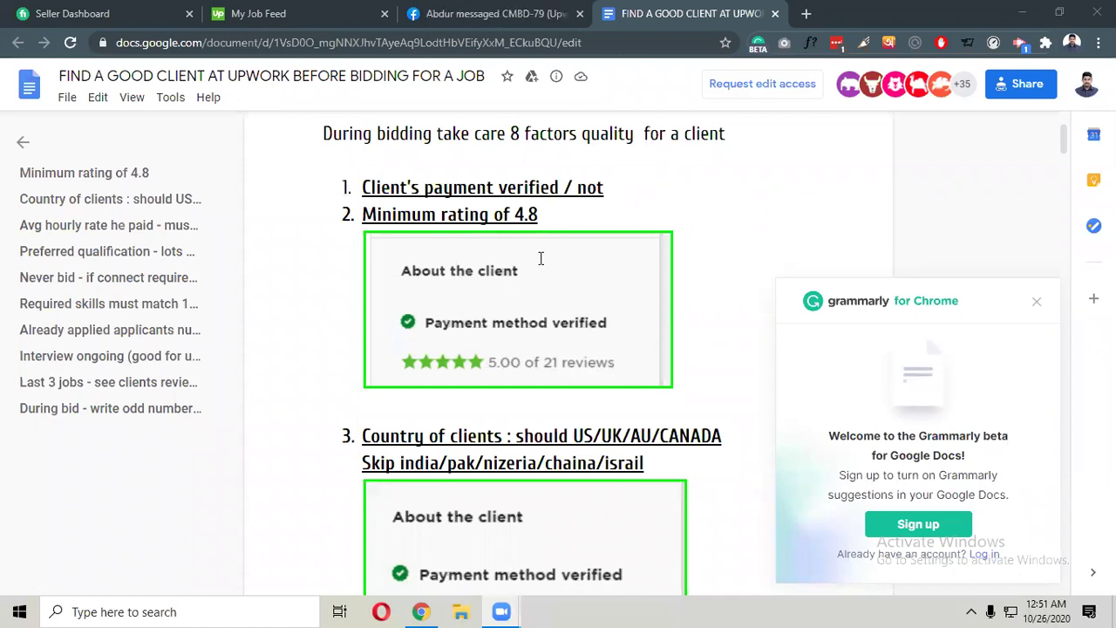
scroll(540, 258, down, 3)
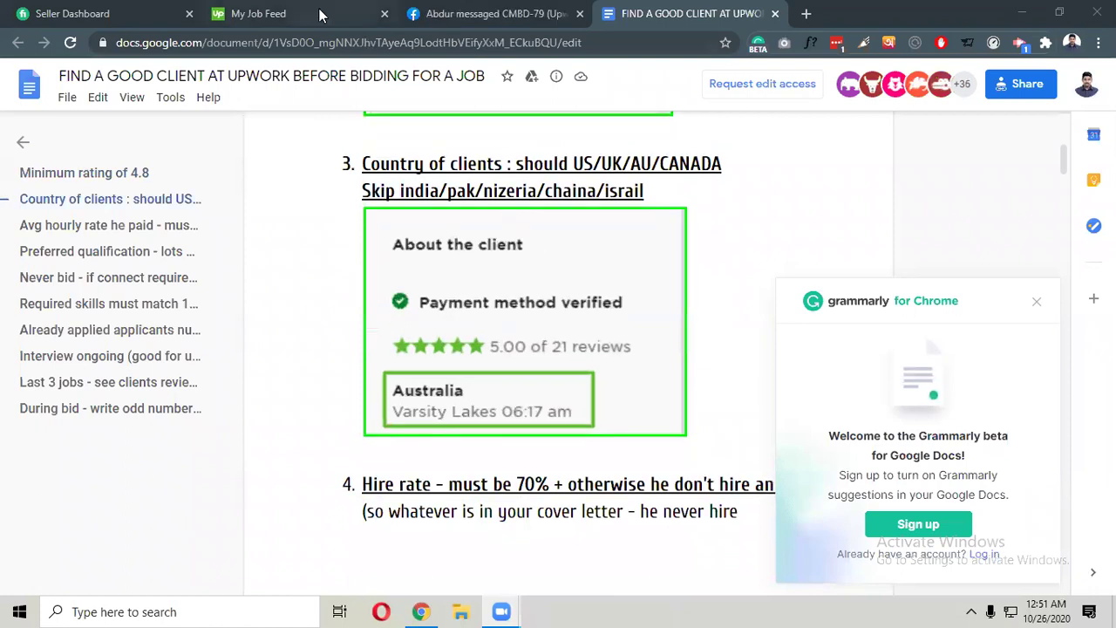
key(ctrl+2)
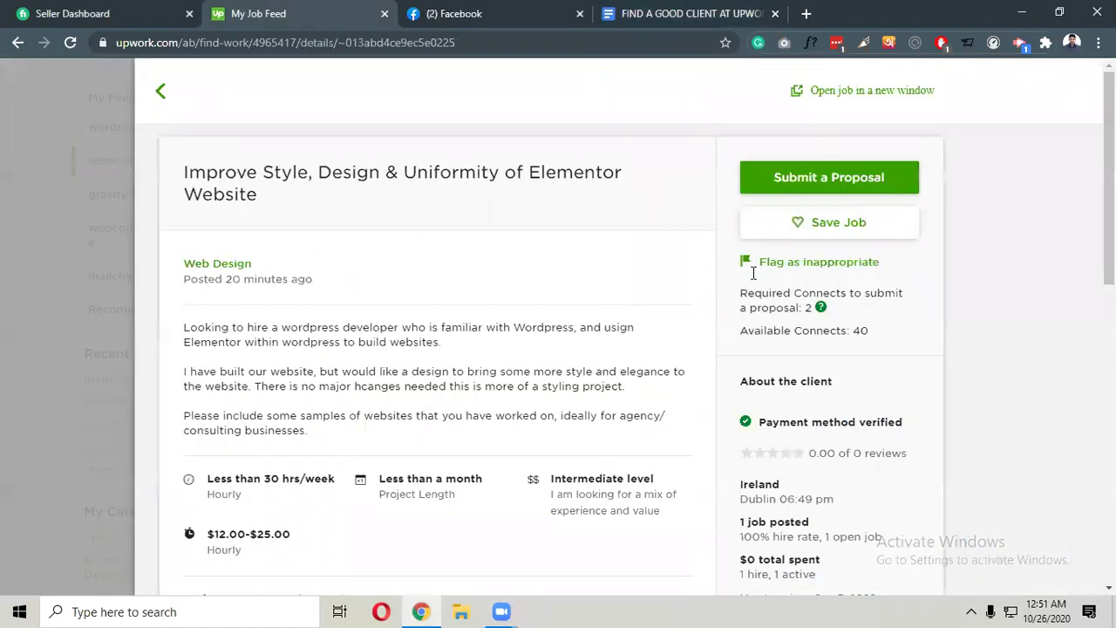
scroll(824, 329, down, 2)
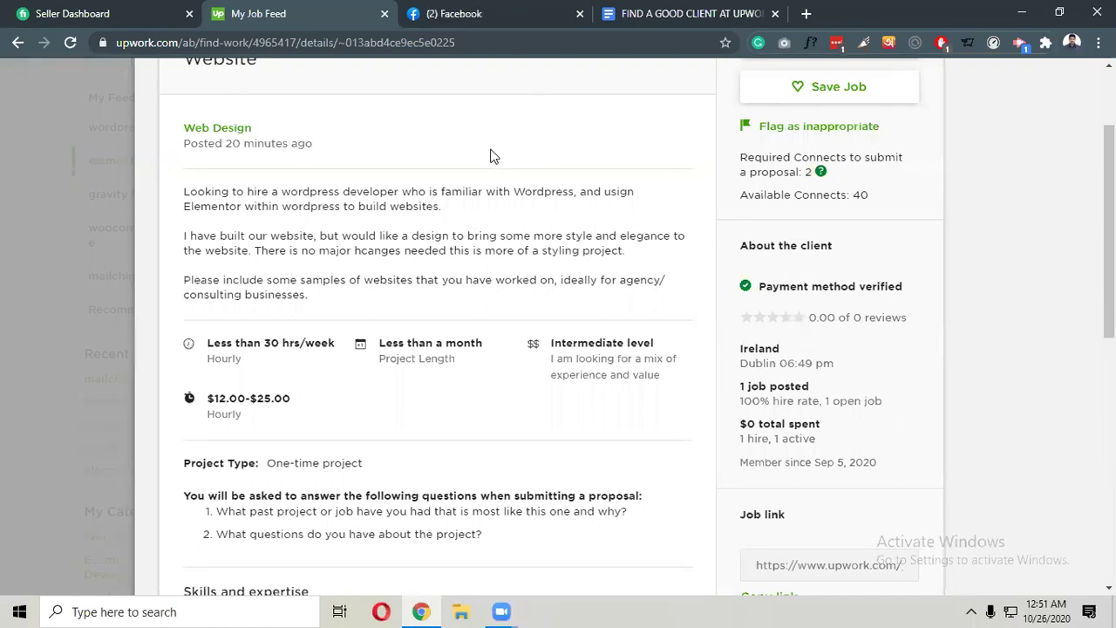
Switch back to the Google Docs client guide and read its hire rate criterion.
click(689, 13)
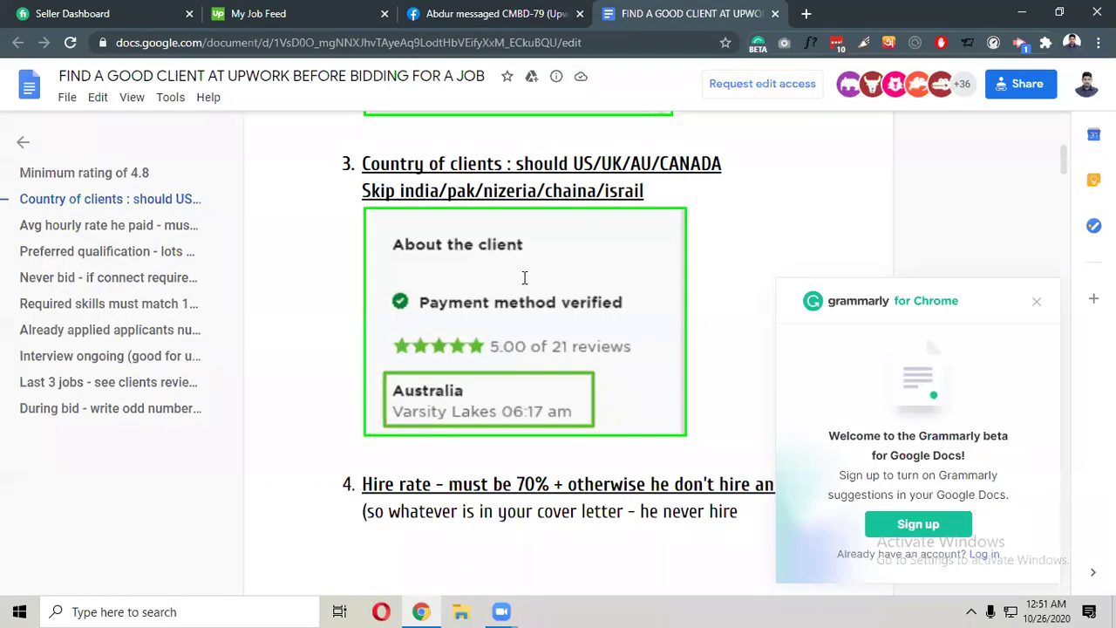
scroll(524, 277, down, 3)
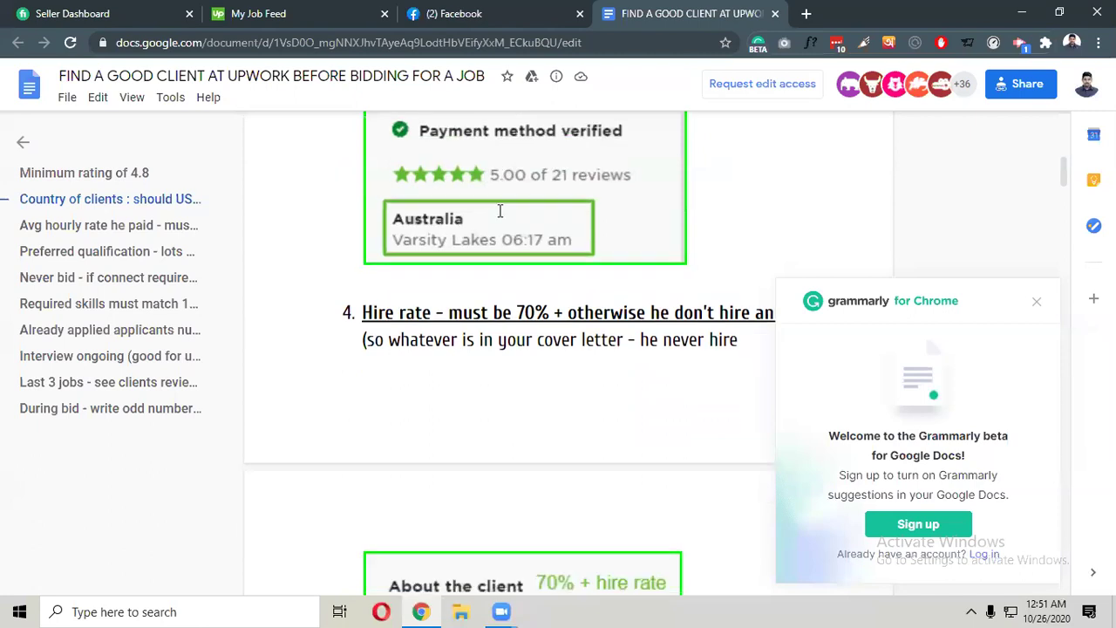
scroll(309, 16, down, 2)
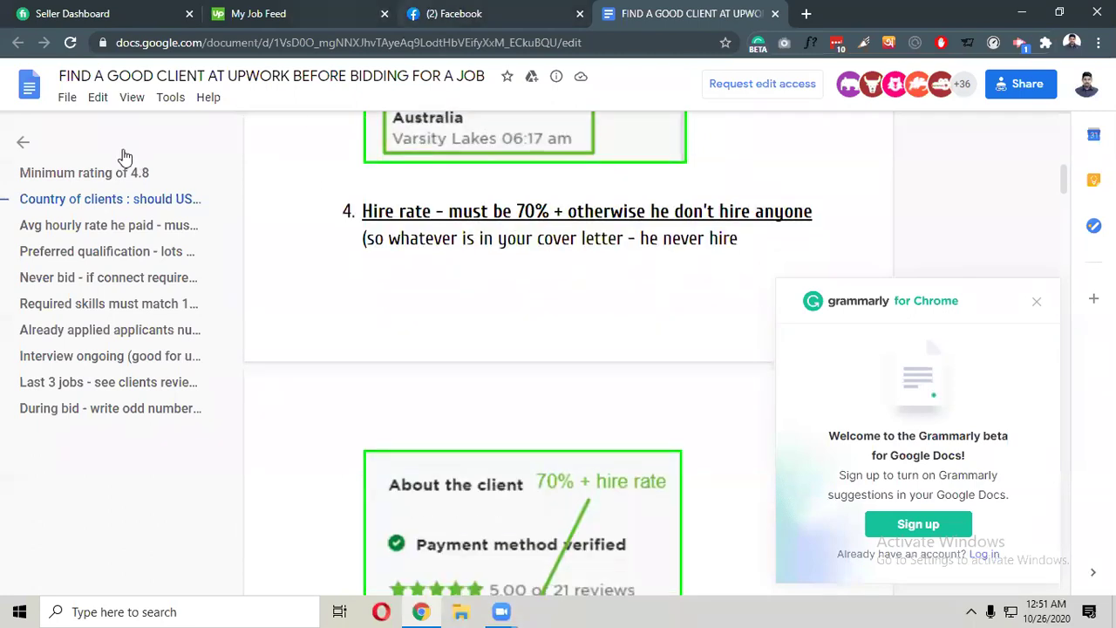
Return to Upwork, close the Elementor job's details and revisit the saved wordpress and elementor searches.
key(ctrl+2)
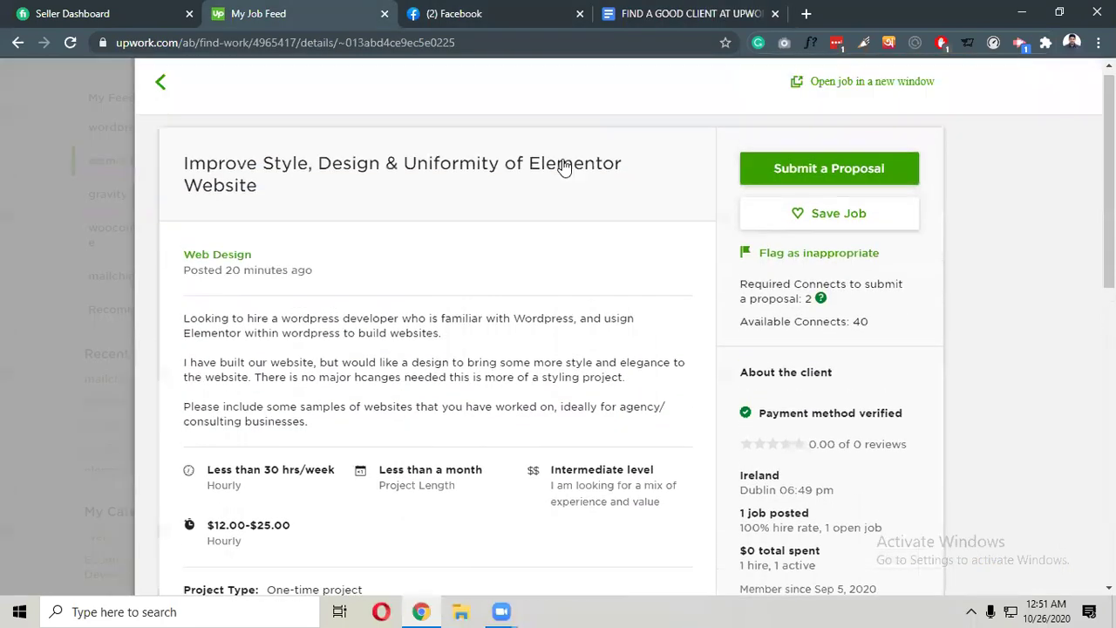
click(190, 308)
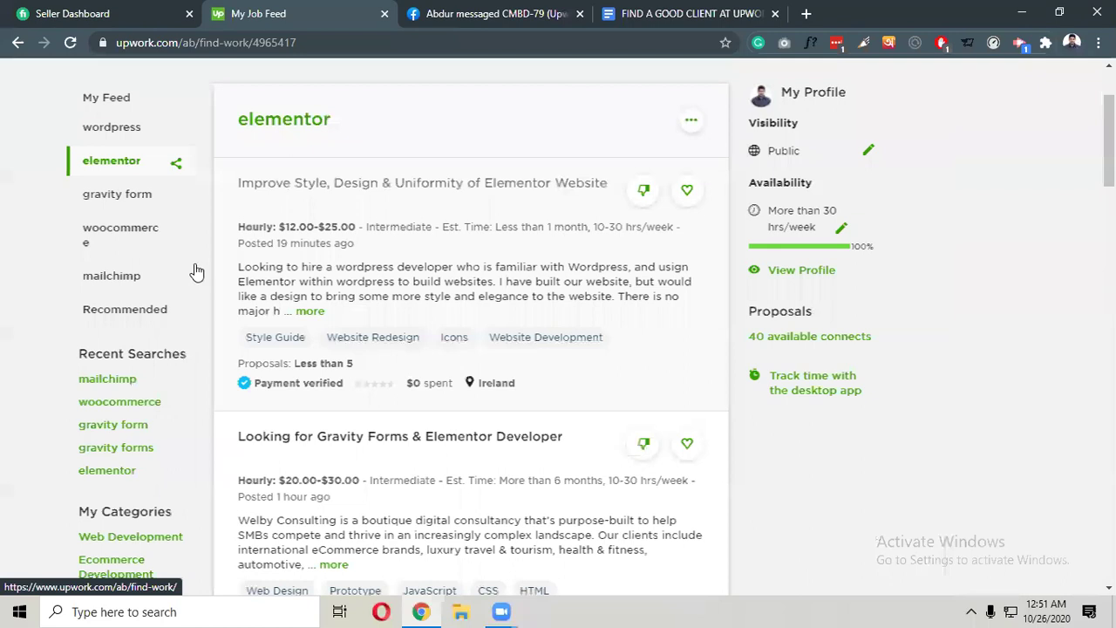
scroll(453, 256, up, 2)
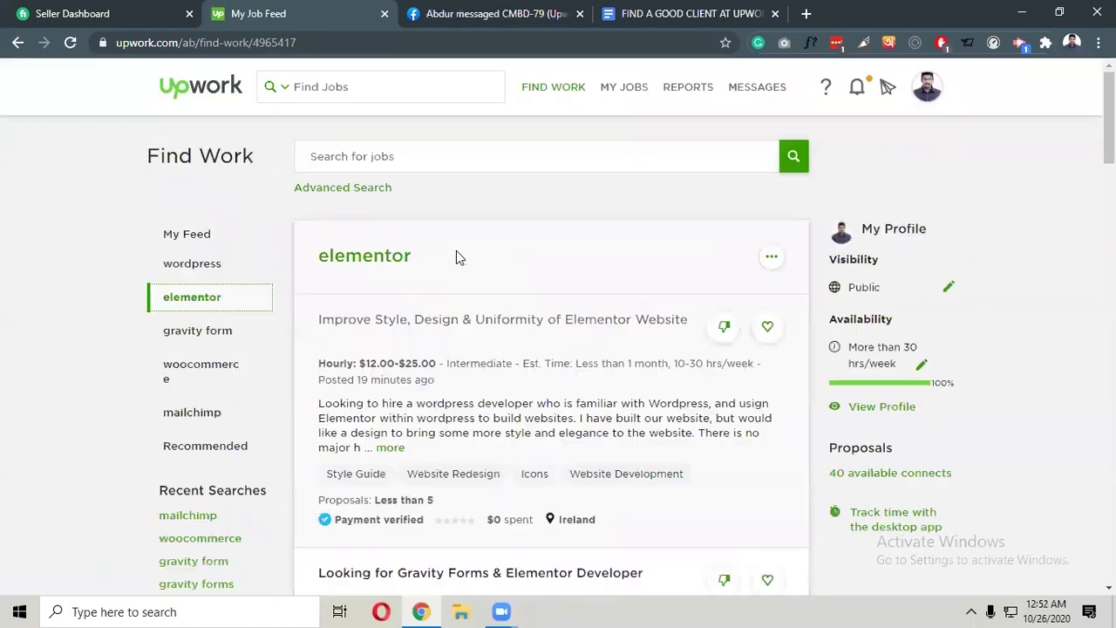
key(Up)
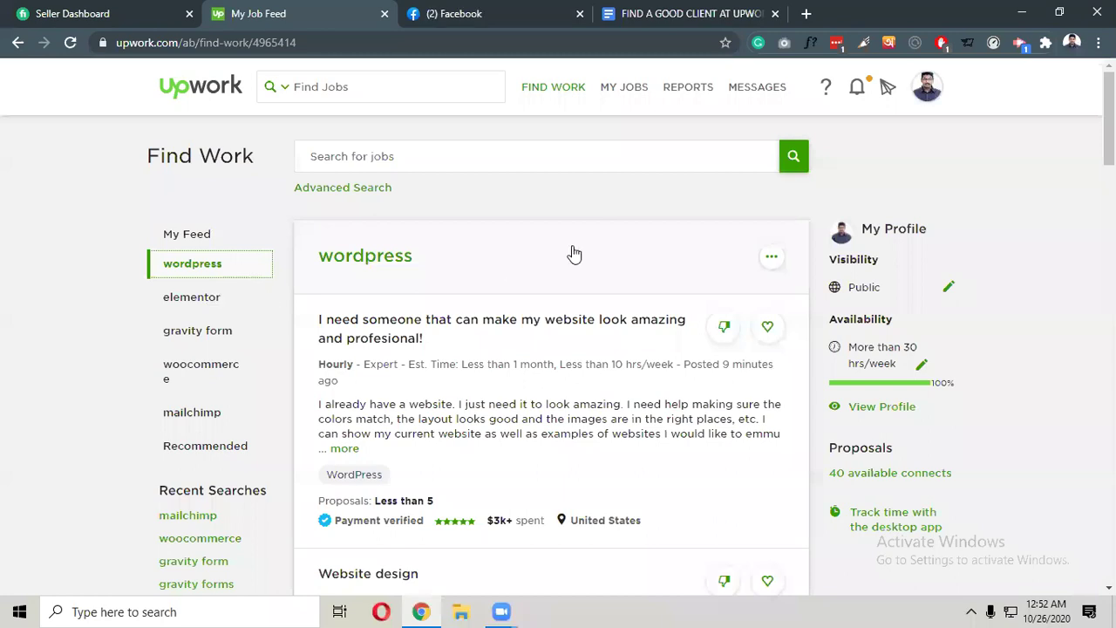
key(Down)
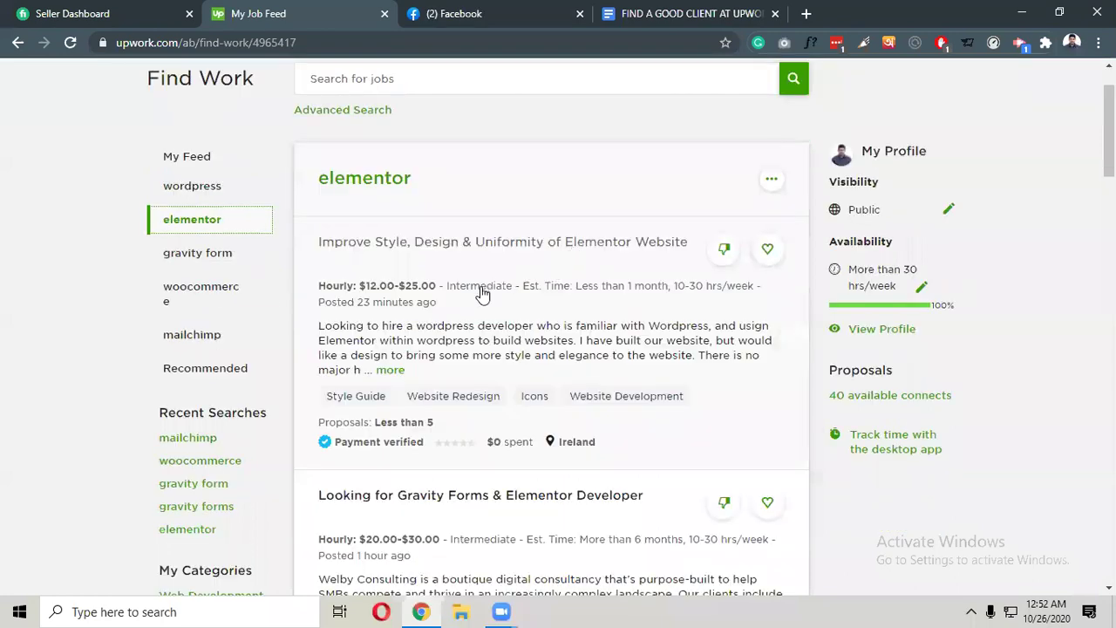
Browse the saved elementor search, view the "Wordpress Homepage Redesign" job's details and close them.
scroll(482, 296, down, 1)
scroll(475, 292, down, 2)
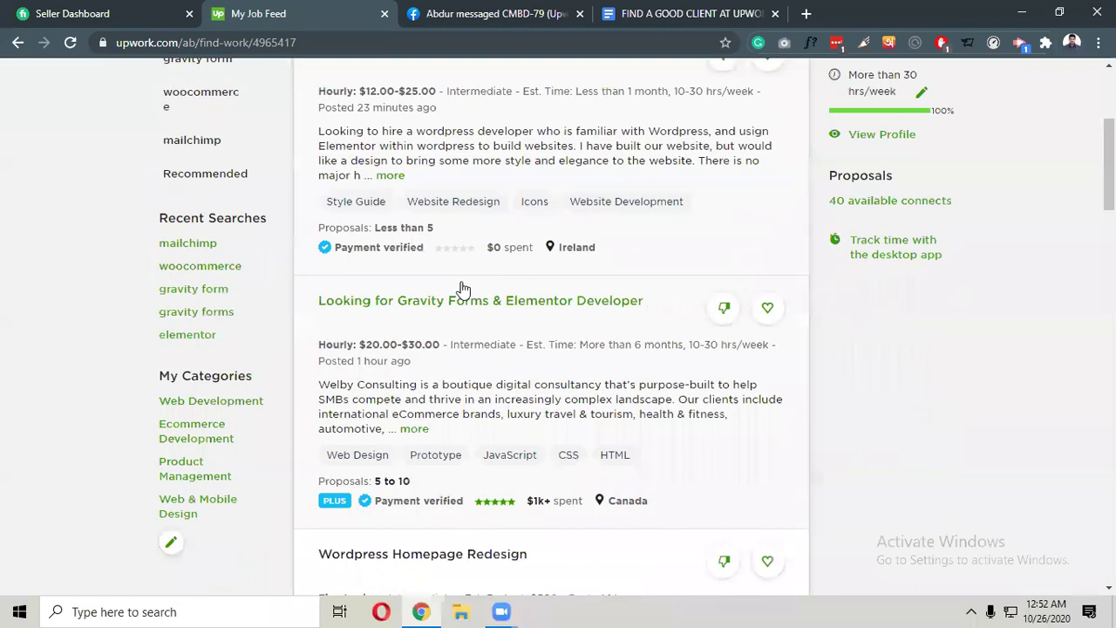
scroll(452, 292, down, 2)
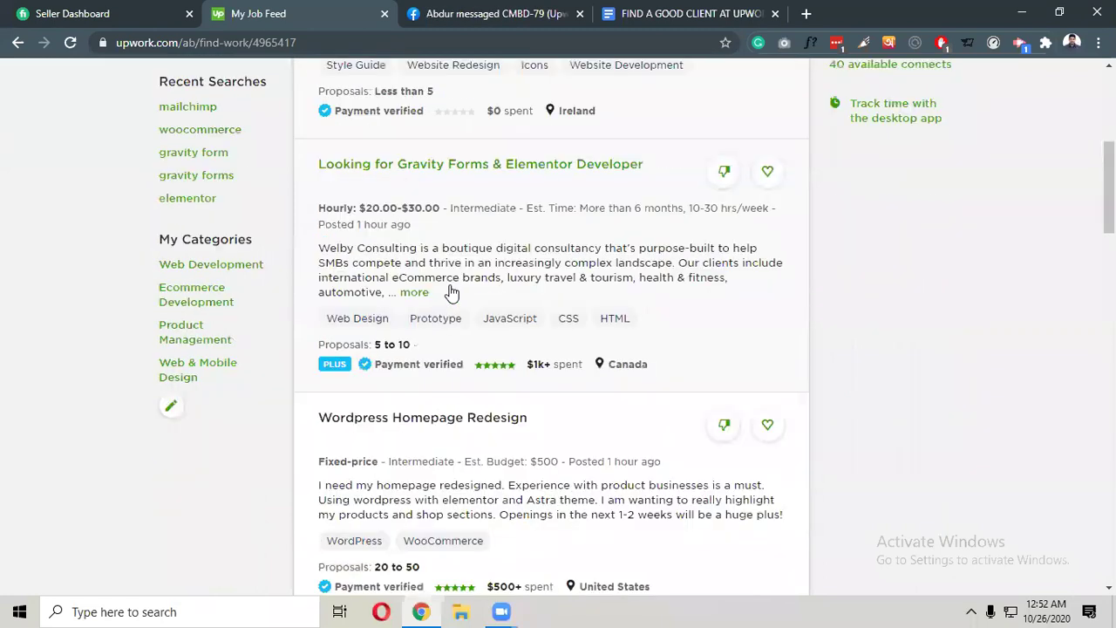
scroll(451, 292, down, 2)
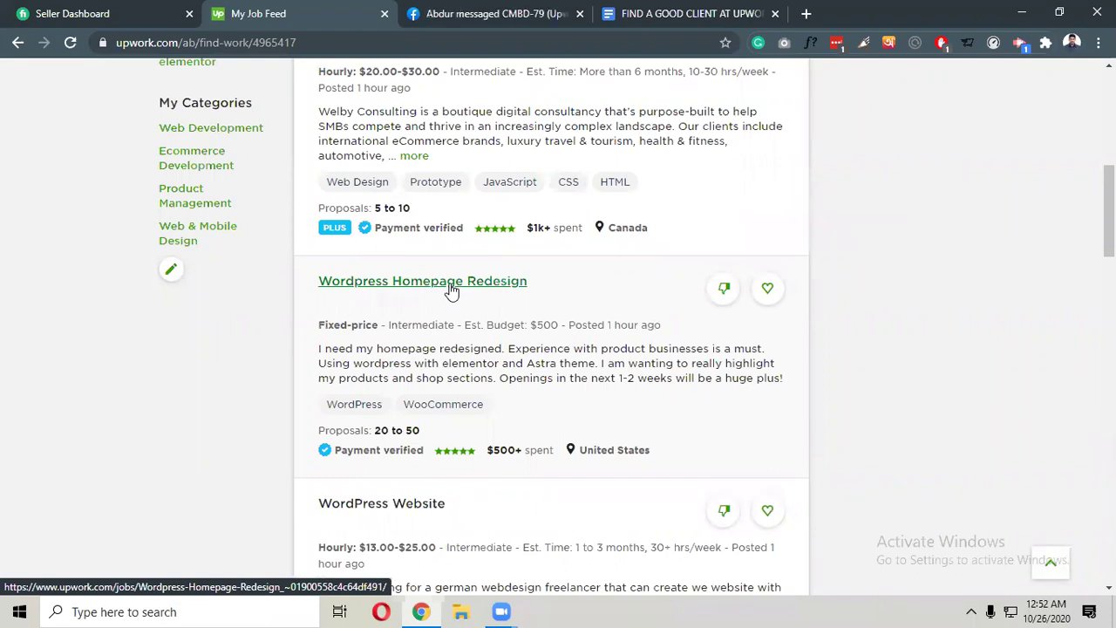
click(490, 285)
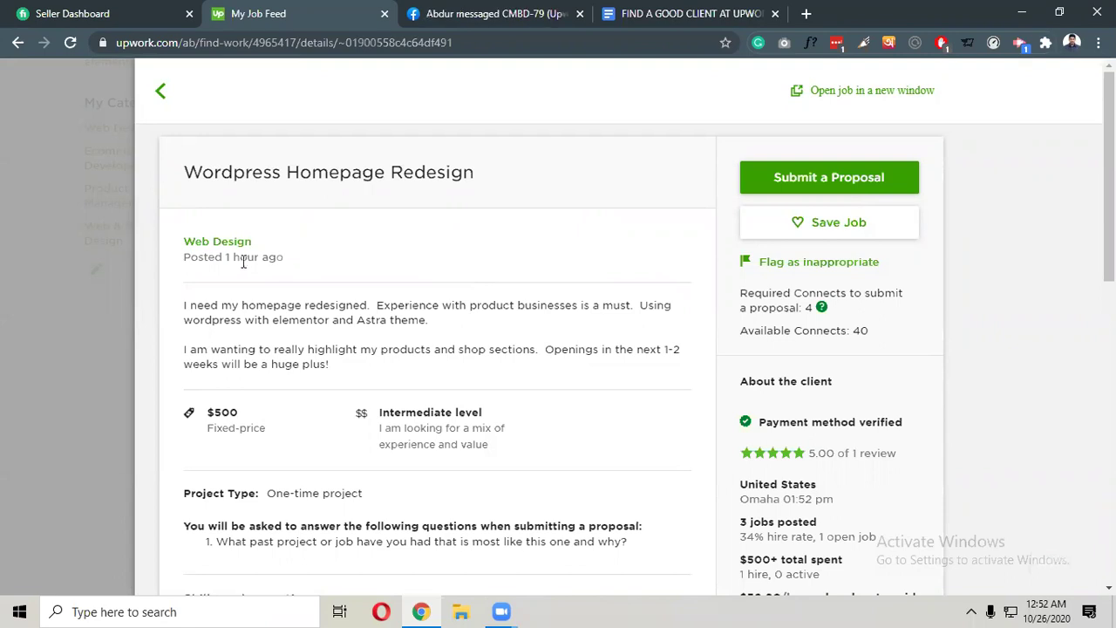
click(162, 91)
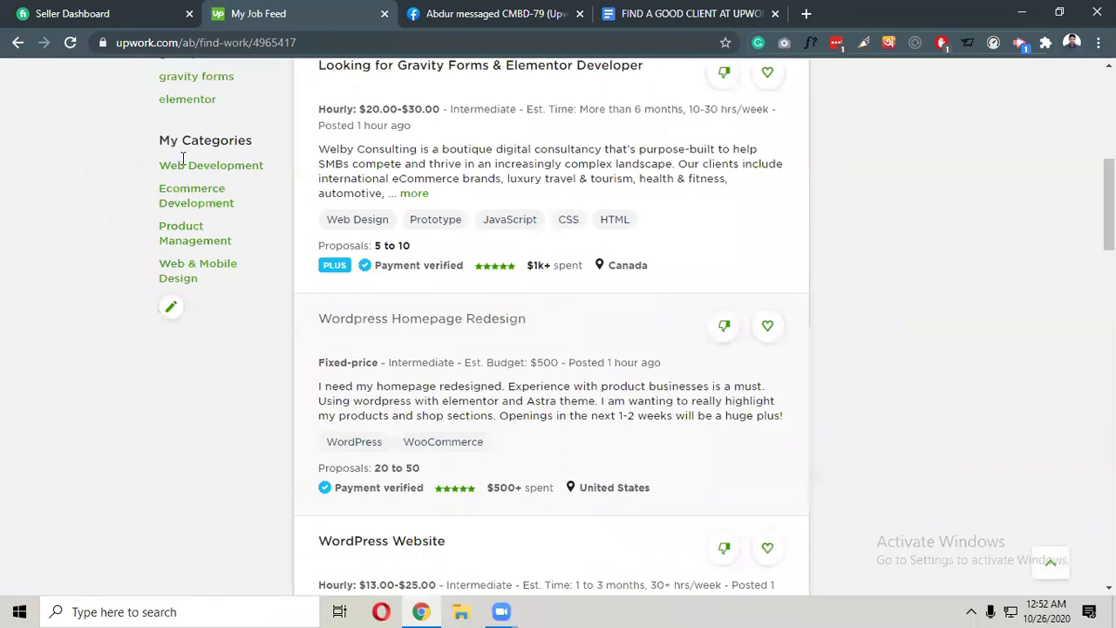
Look through the job listings in the saved wordpress and mailchimp searches, then return to wordpress.
scroll(195, 252, up, 6)
click(193, 263)
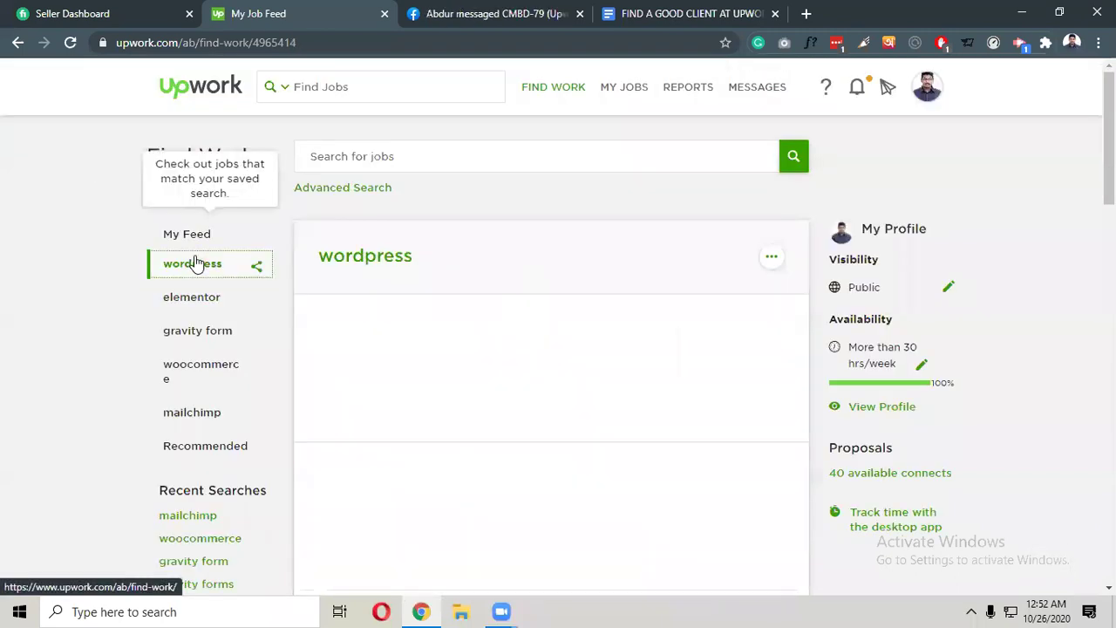
scroll(518, 249, down, 2)
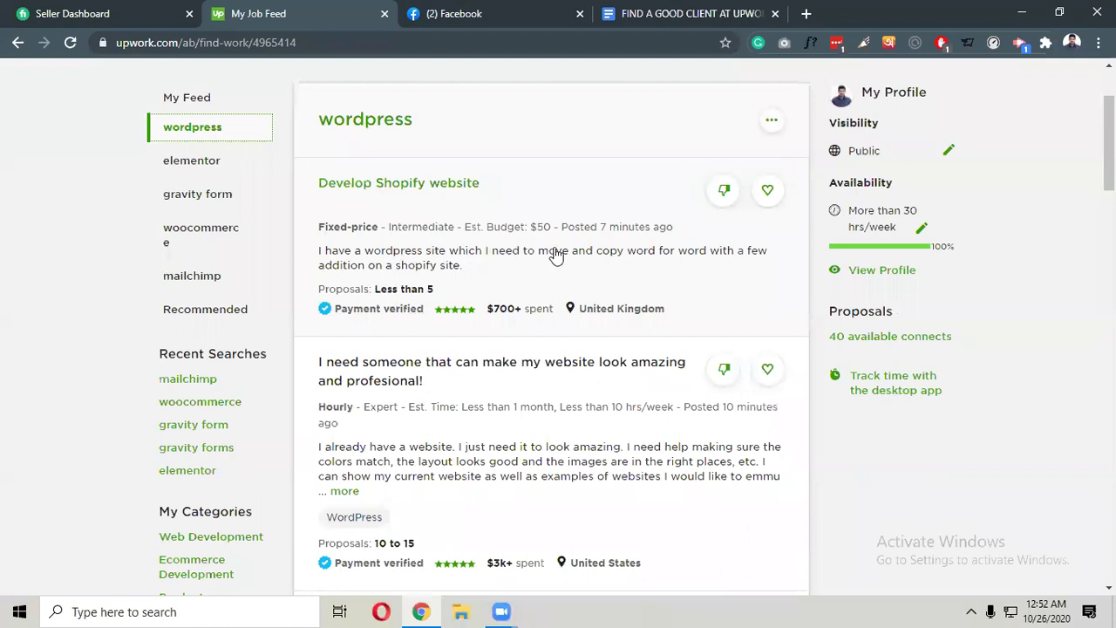
scroll(607, 238, down, 2)
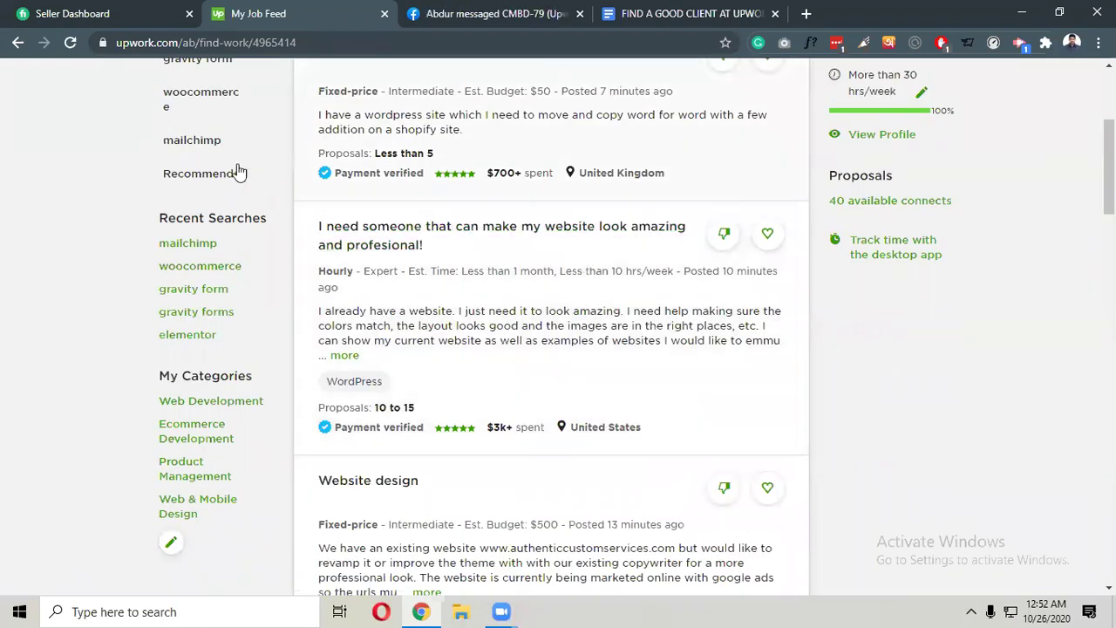
click(201, 152)
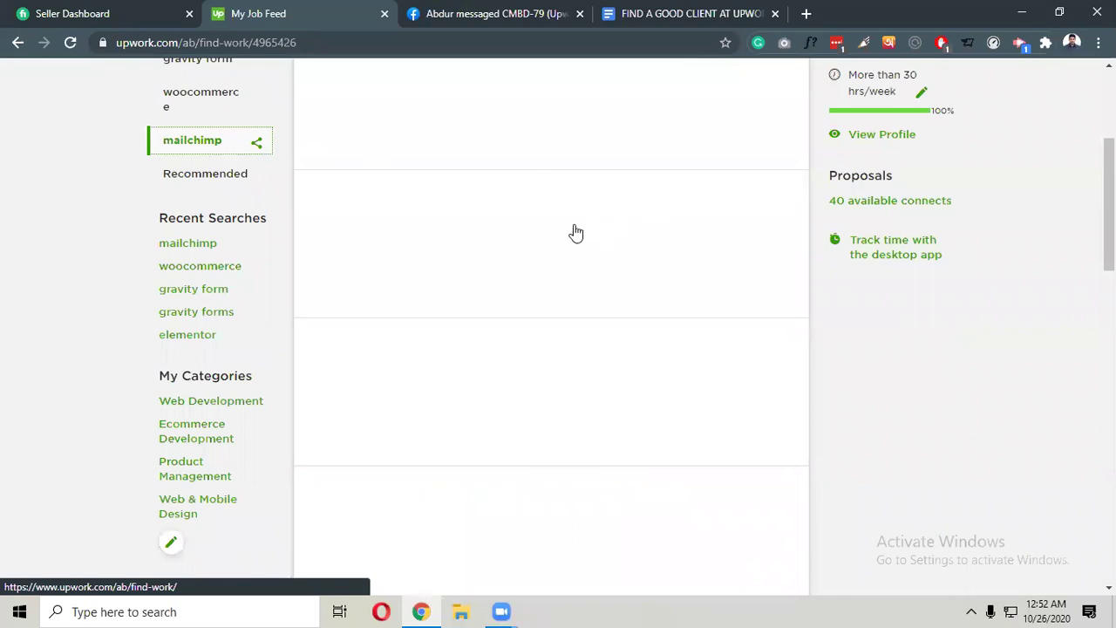
scroll(523, 279, up, 3)
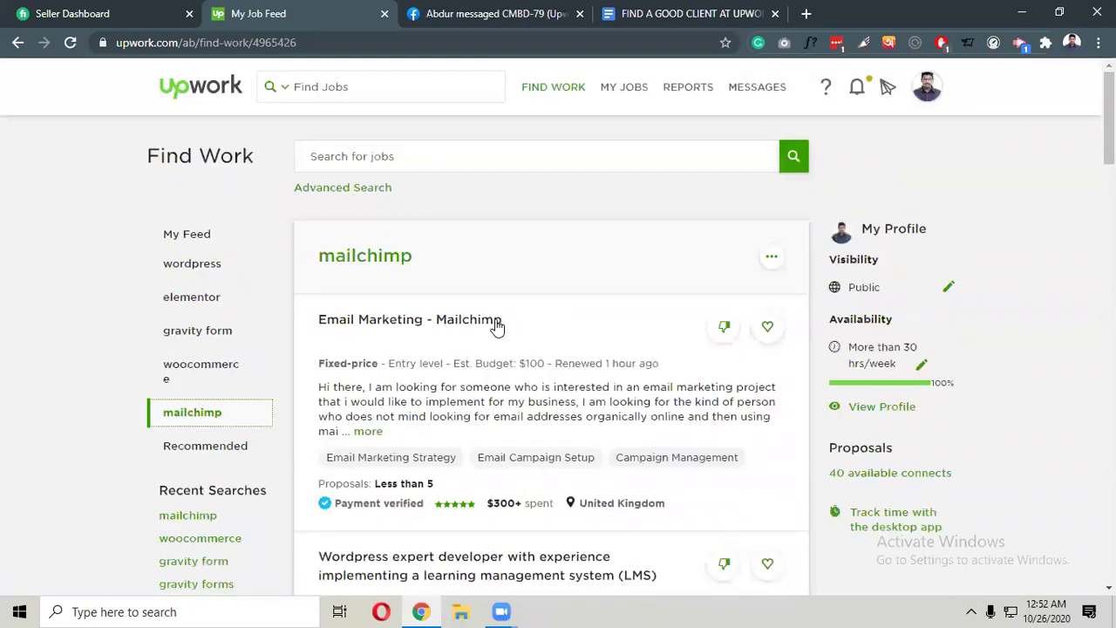
click(196, 267)
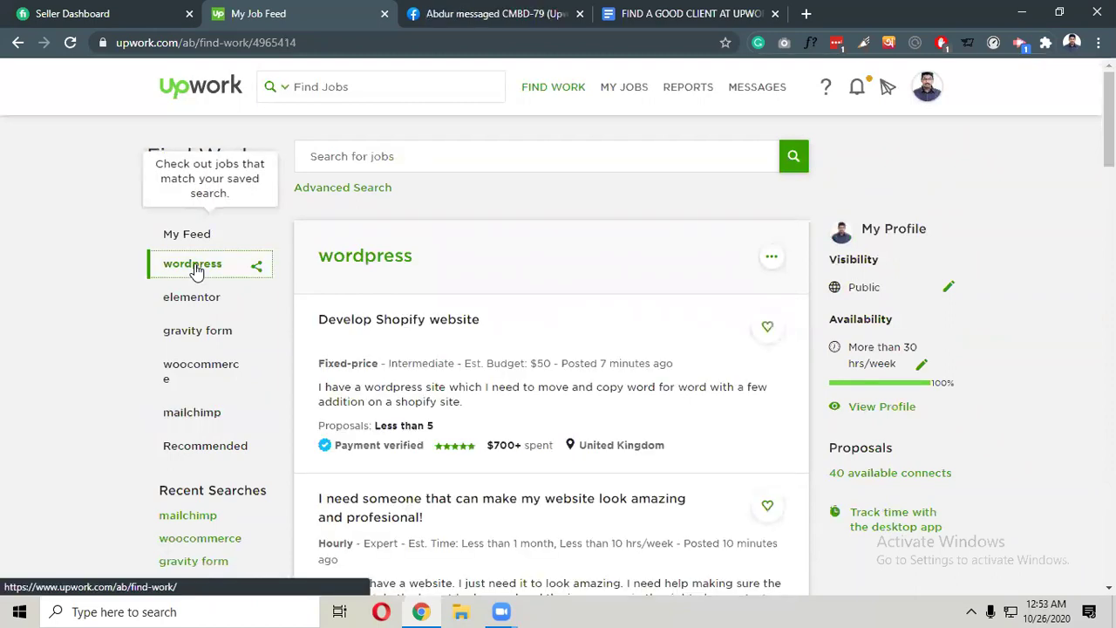
In the saved elementor search, review the listings and briefly view the "Improve Style, Design & Uniformity of Elementor Website" job.
click(195, 297)
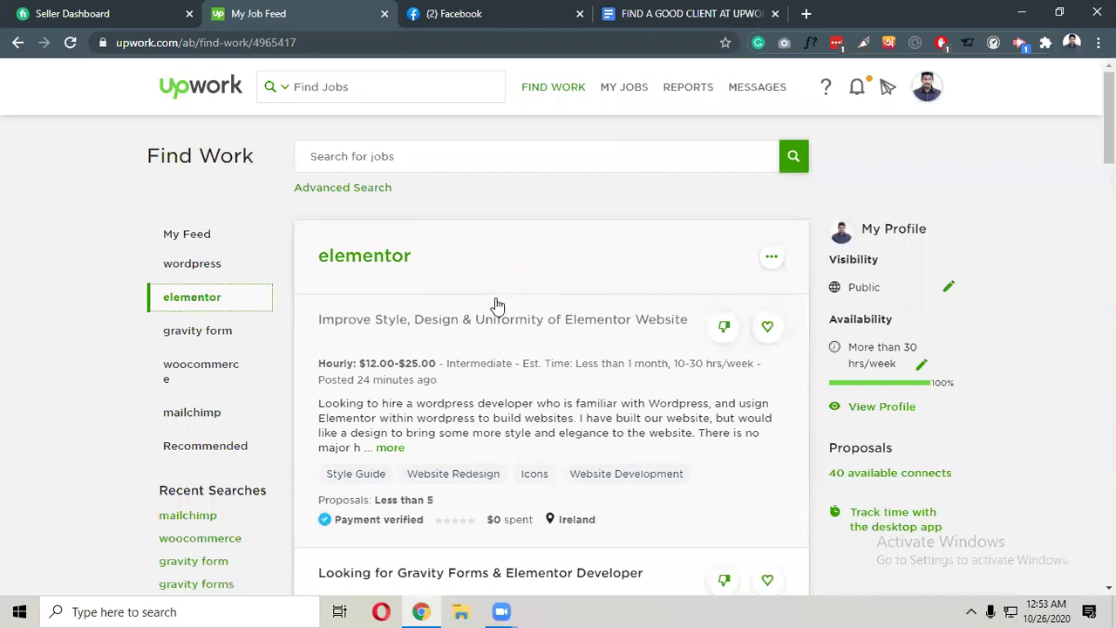
scroll(497, 305, down, 3)
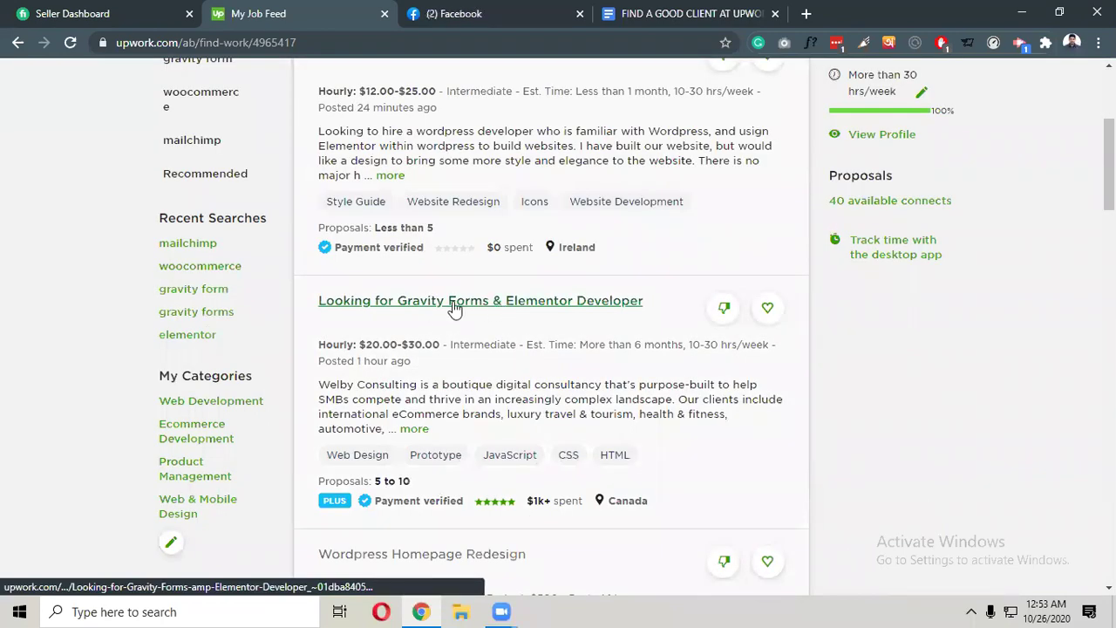
scroll(513, 299, down, 1)
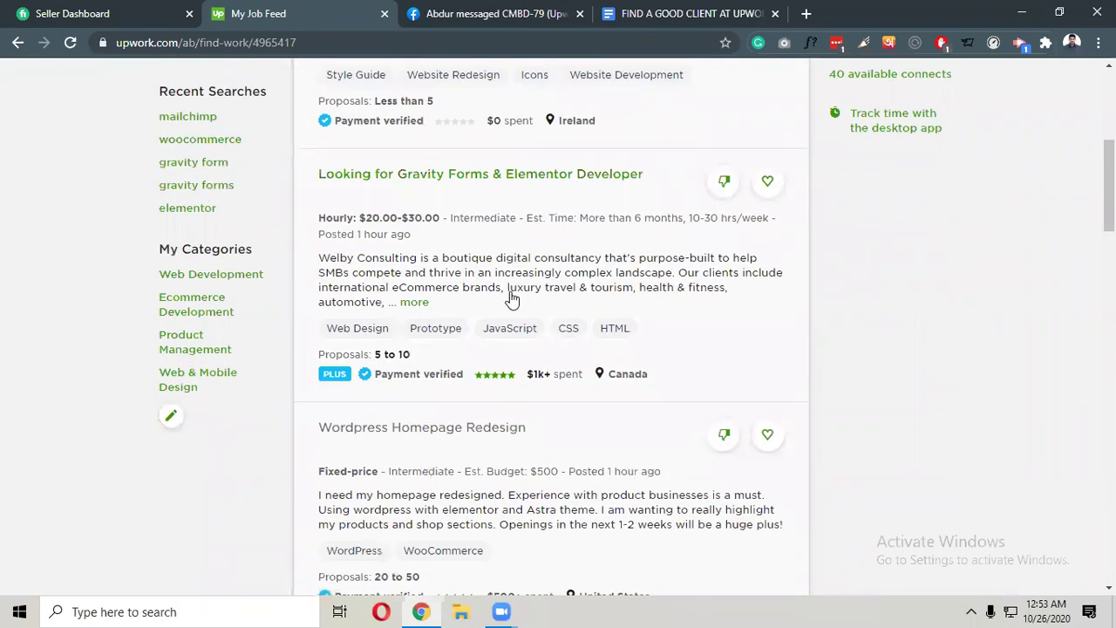
scroll(511, 296, up, 3)
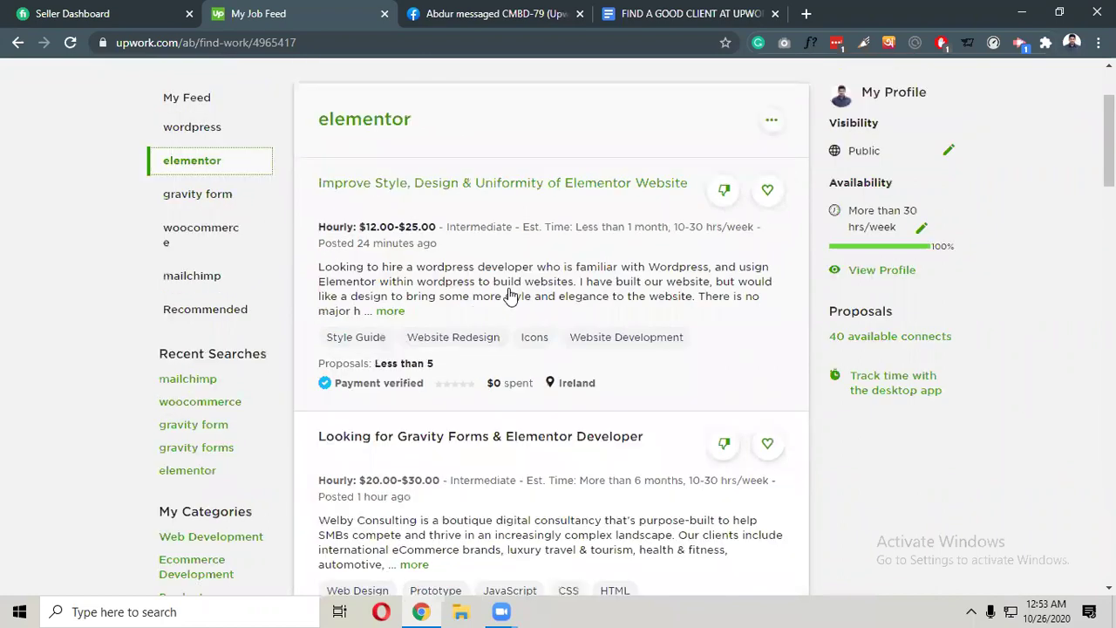
click(508, 188)
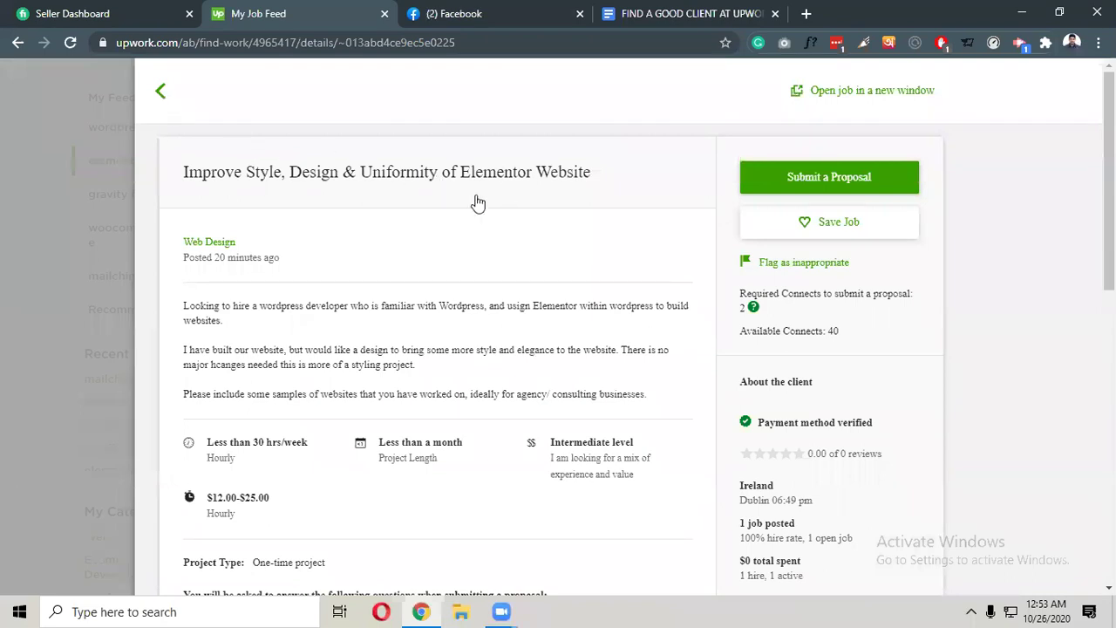
key(Escape)
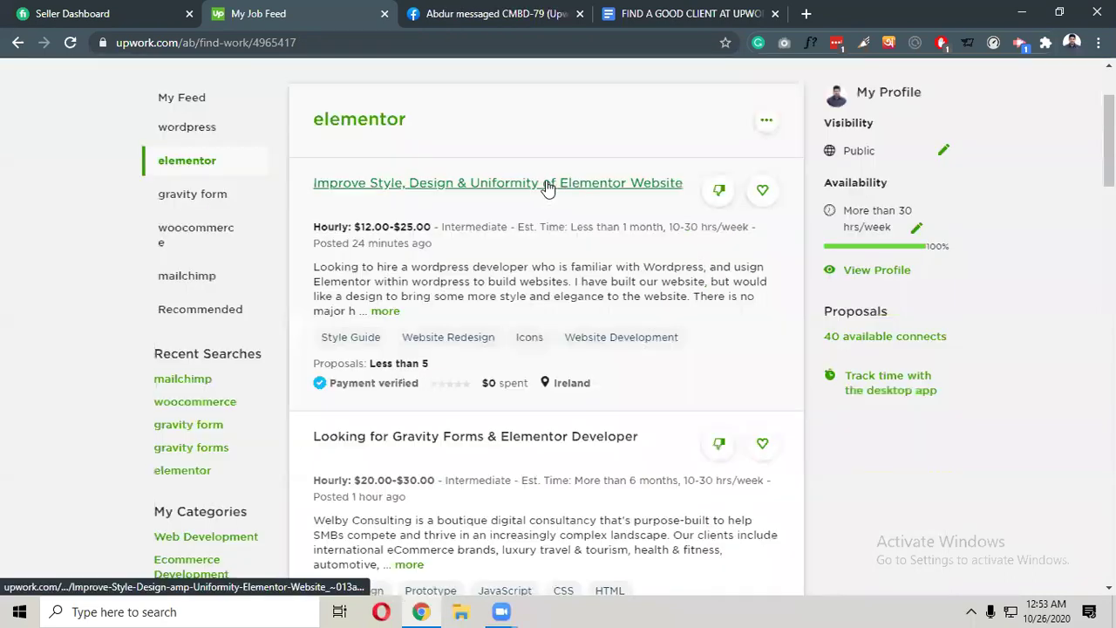
Reopen the "Wordpress Homepage Redesign" job, examine its required connects and client details, and close it.
scroll(547, 185, down, 8)
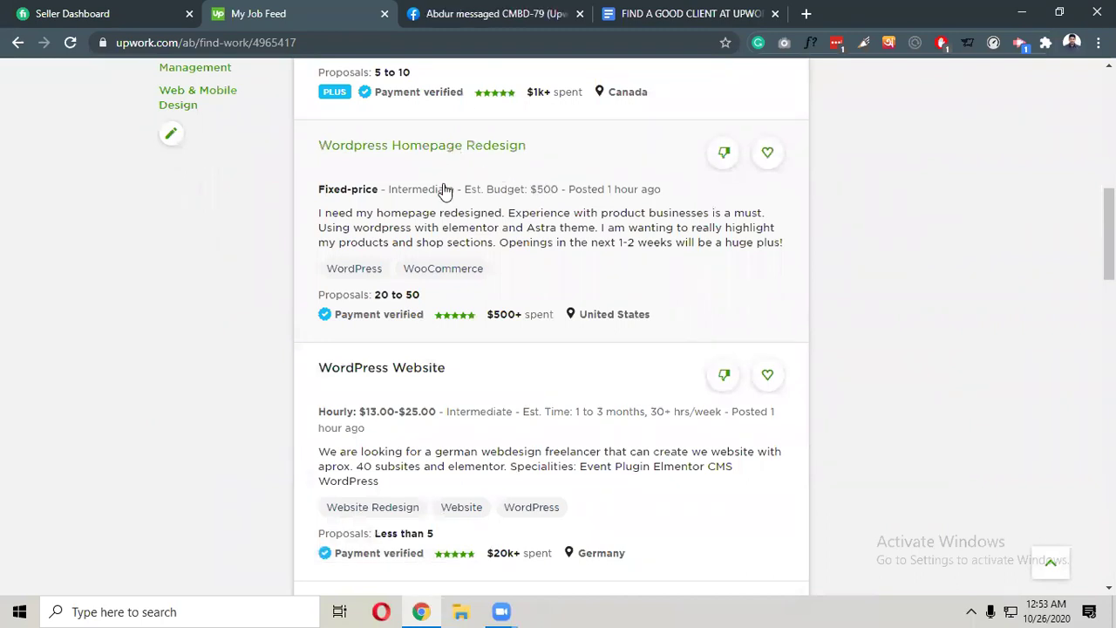
scroll(444, 191, down, 2)
scroll(439, 163, up, 2)
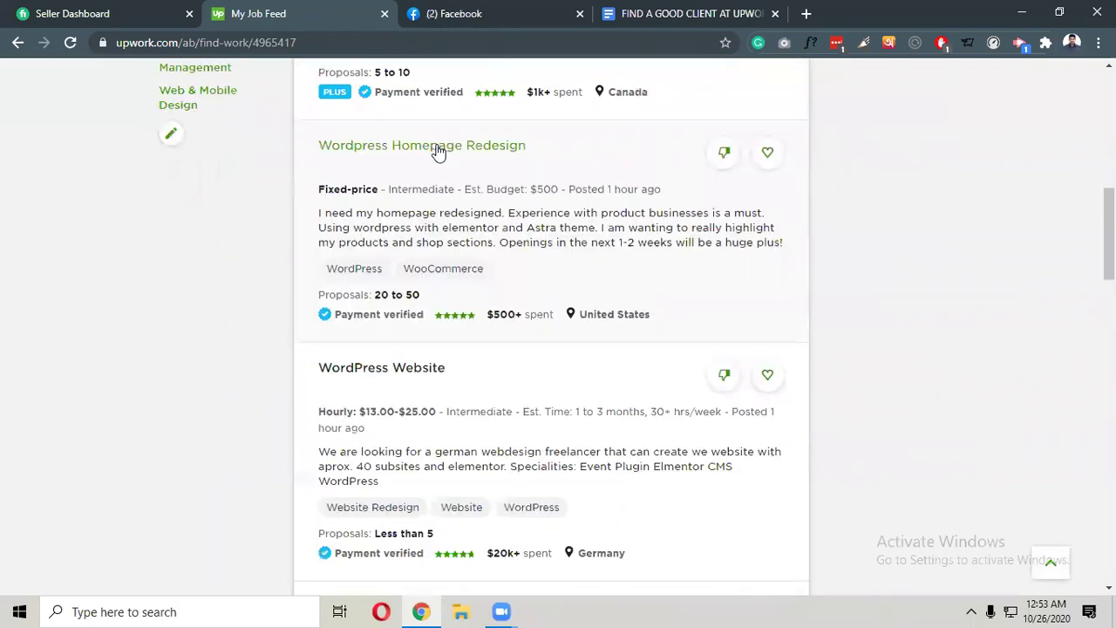
click(482, 147)
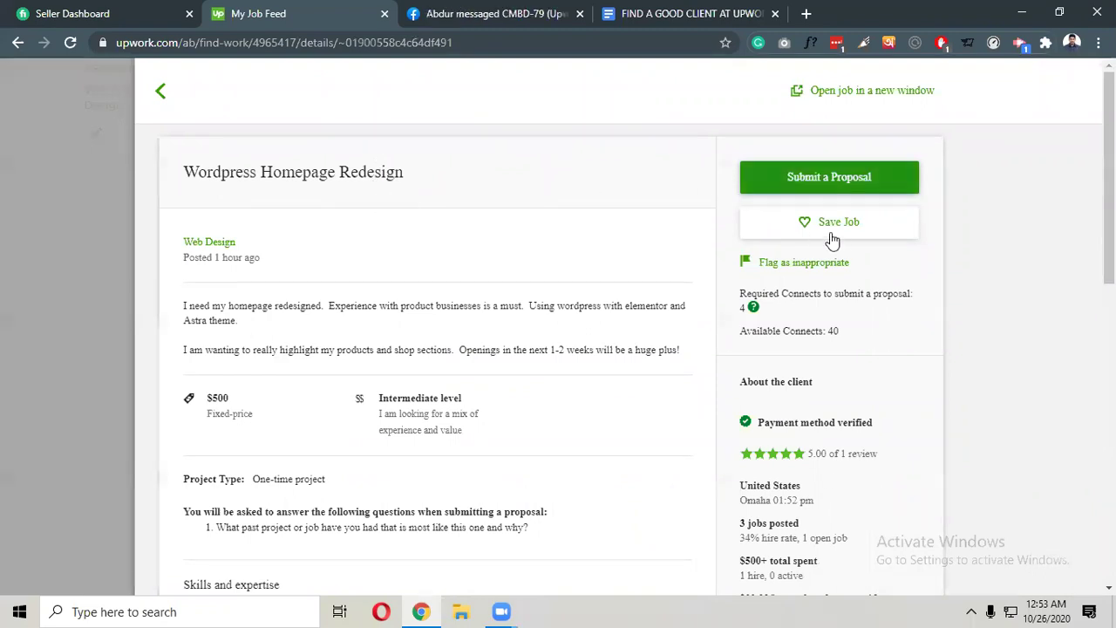
scroll(803, 337, down, 2)
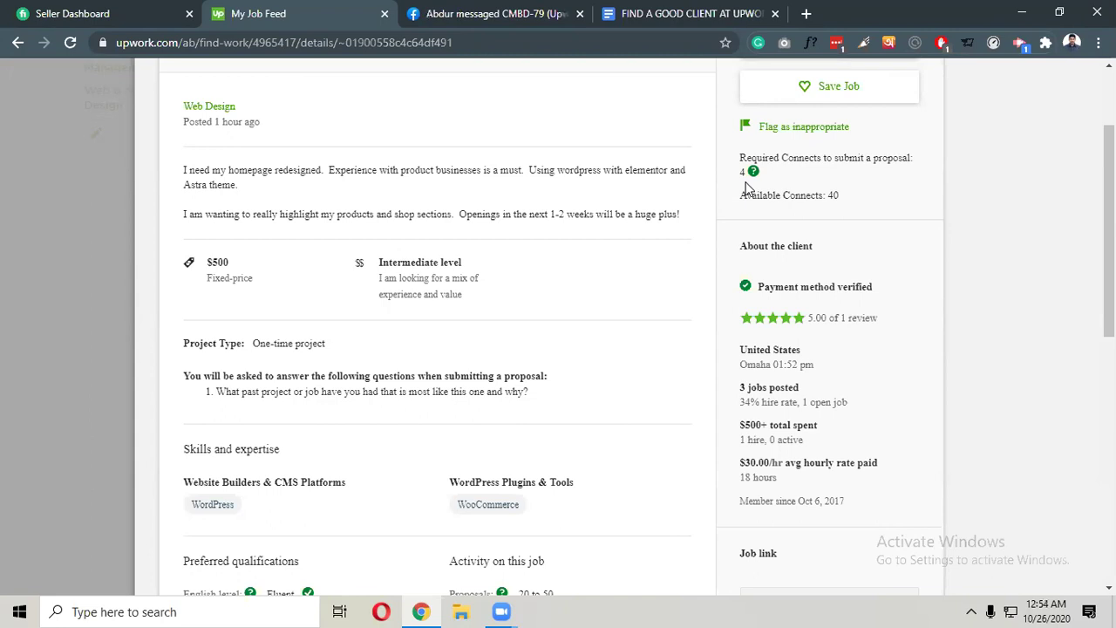
scroll(389, 211, up, 2)
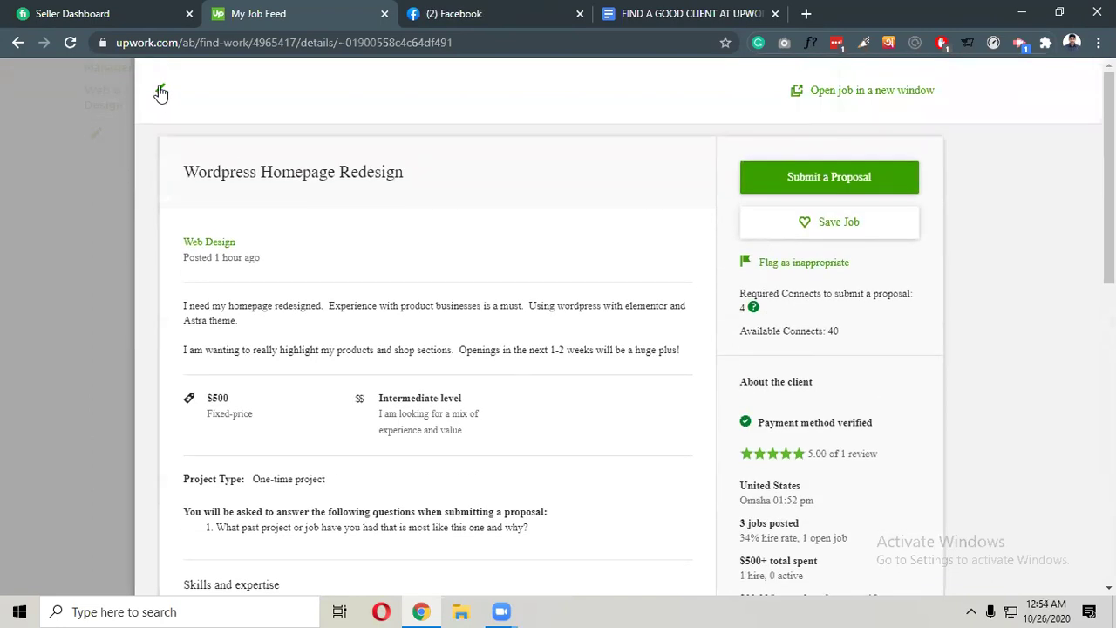
click(160, 92)
From the saved wordpress search, open the "I need someone that can make my website look amazing and profesional!" job and read its client details.
scroll(227, 218, up, 5)
click(193, 265)
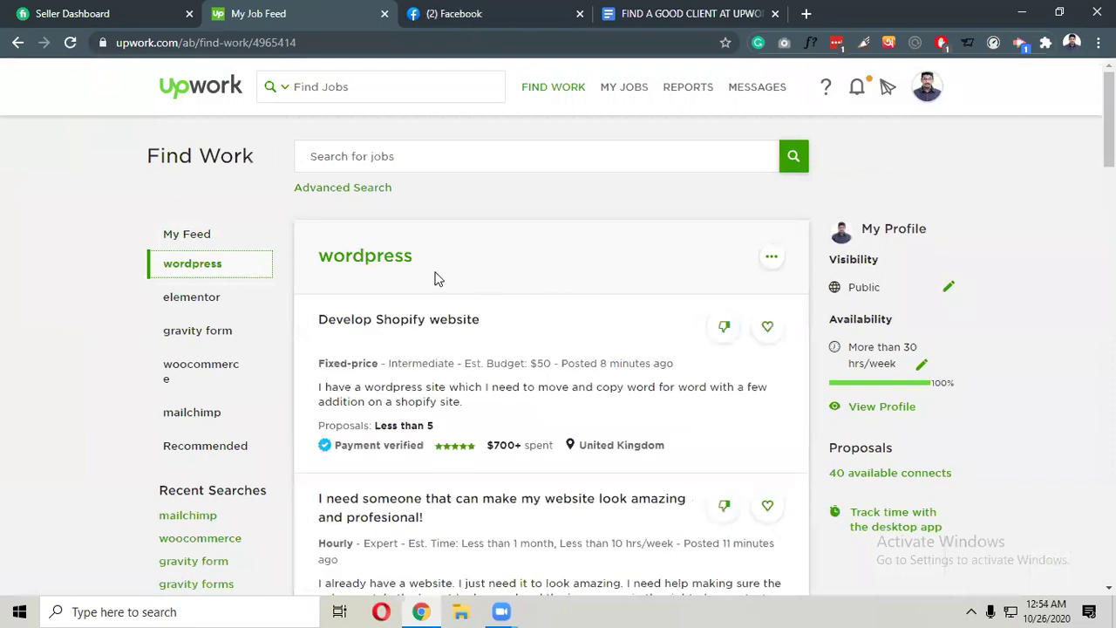
click(180, 301)
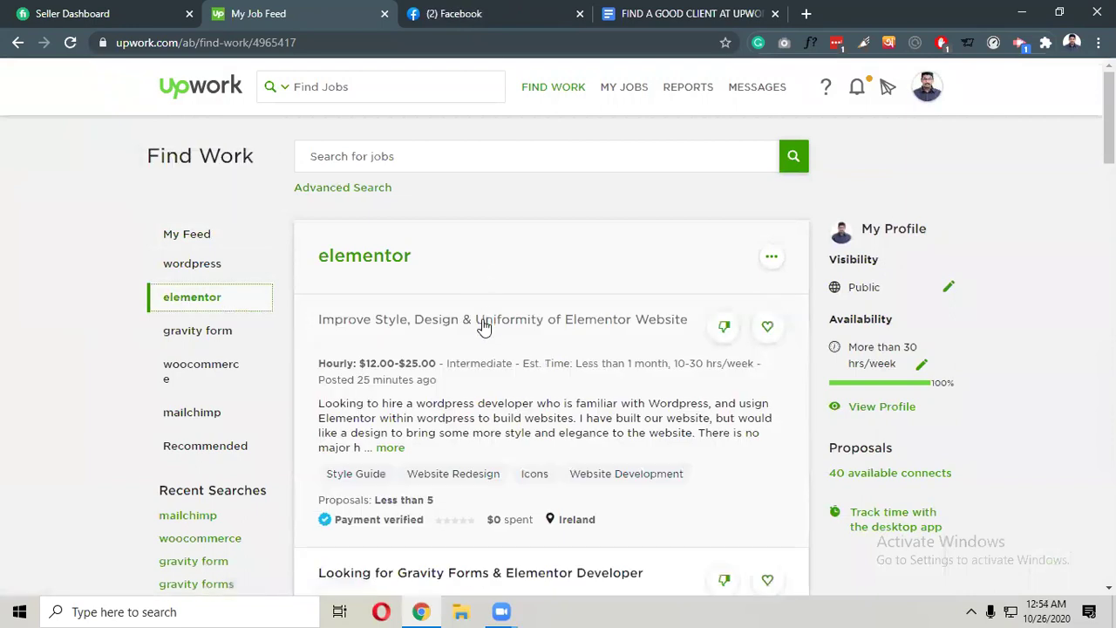
scroll(484, 327, down, 3)
click(70, 44)
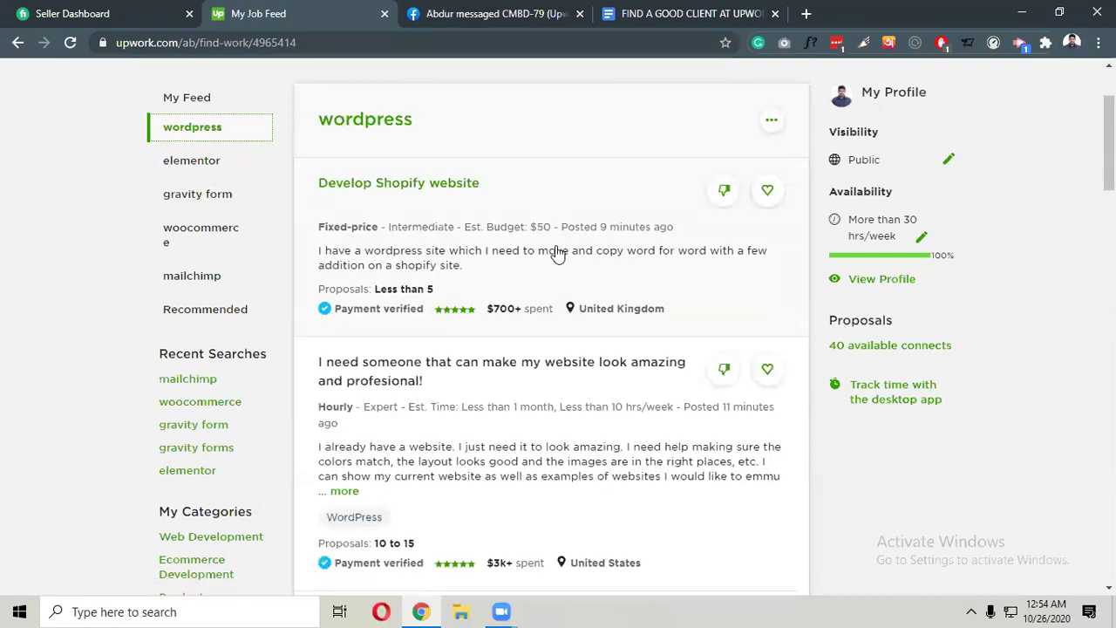
click(526, 375)
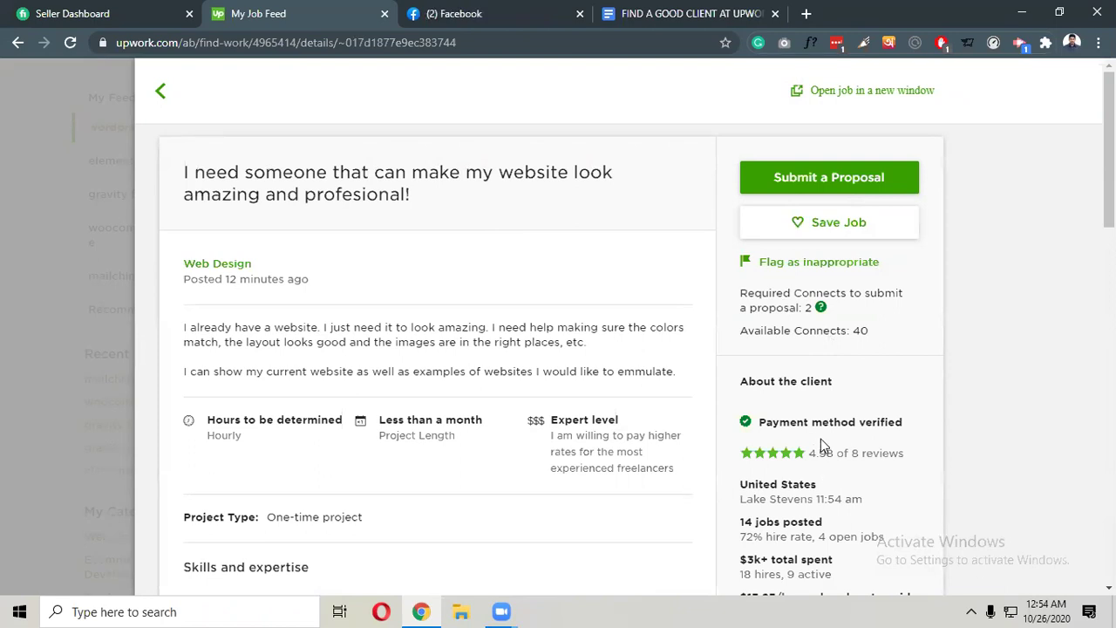
scroll(820, 438, down, 3)
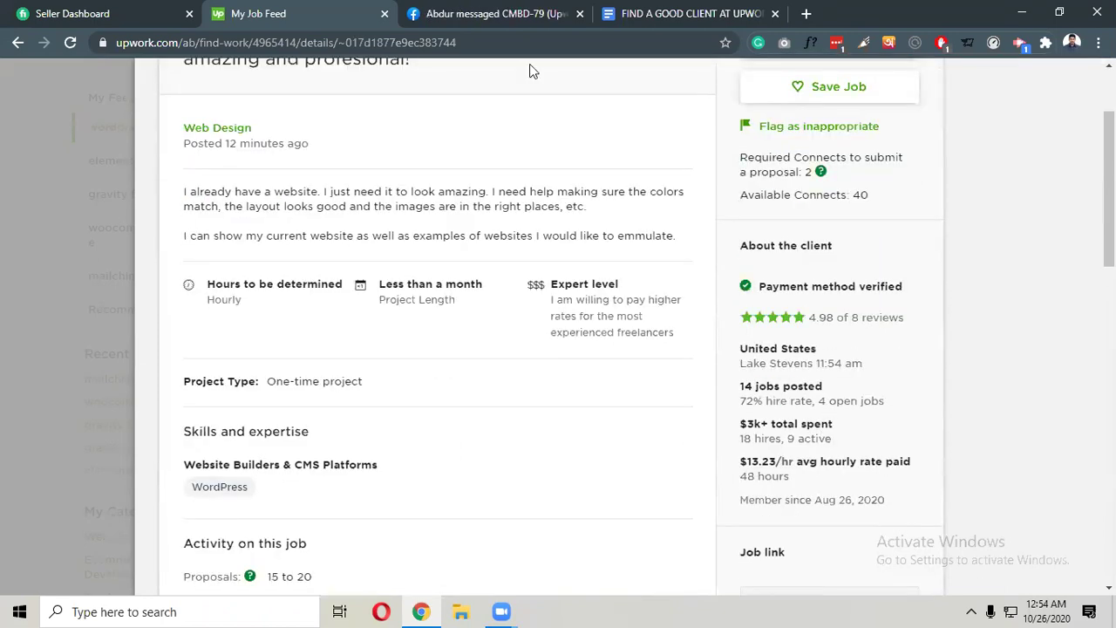
Switch to the Google Docs client guide, reread its country and hire rate criteria, and return to the Upwork job.
key(ctrl+4)
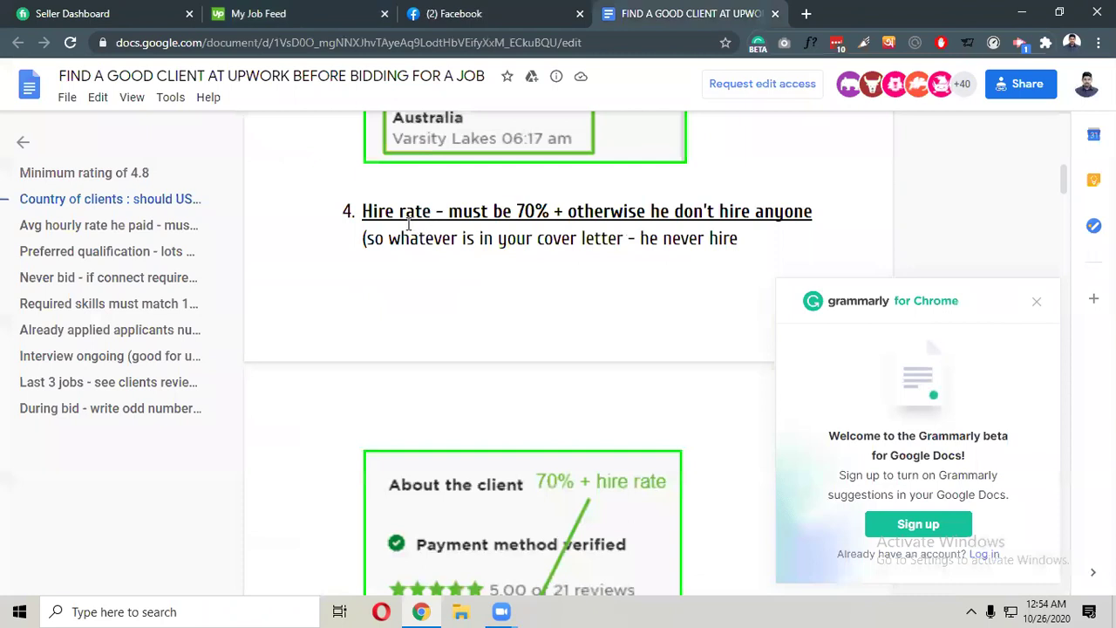
scroll(408, 224, up, 3)
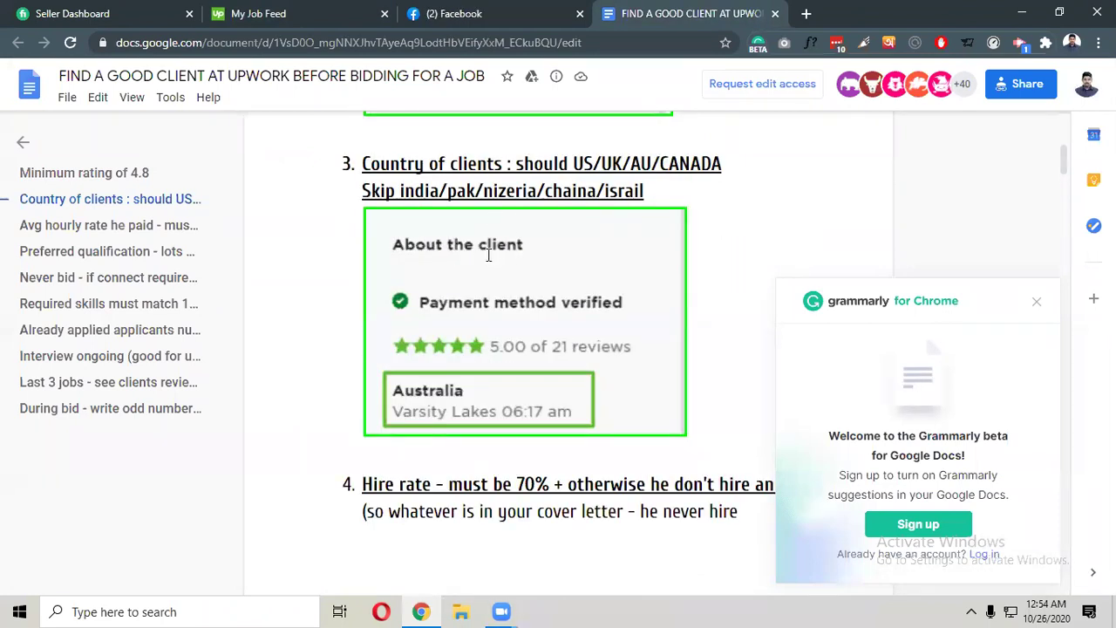
scroll(498, 307, down, 2)
scroll(503, 309, down, 2)
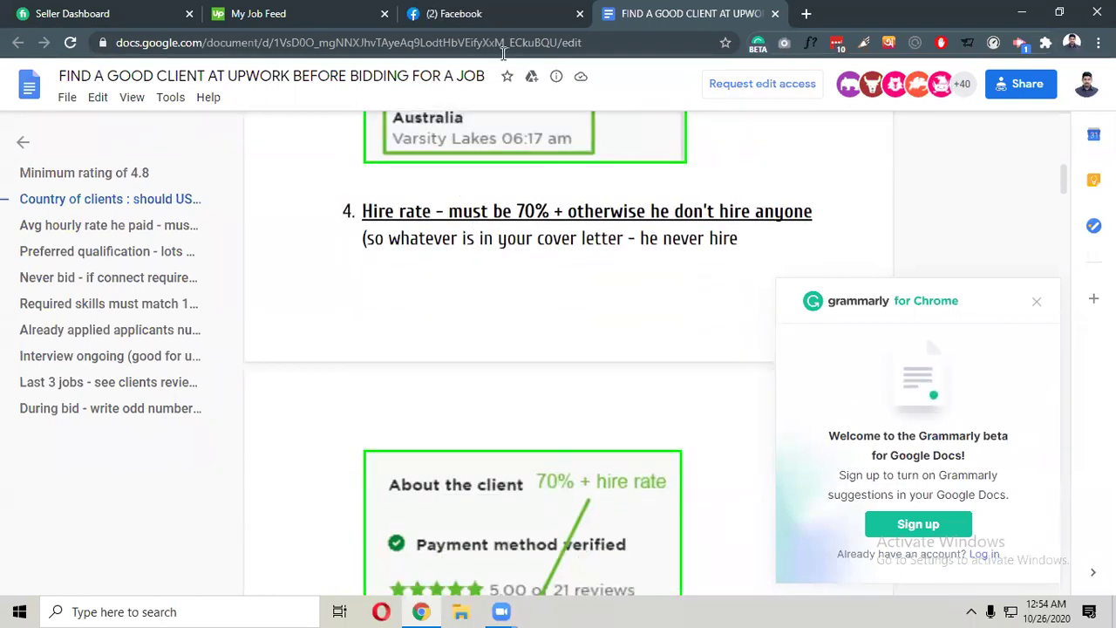
click(486, 14)
click(288, 13)
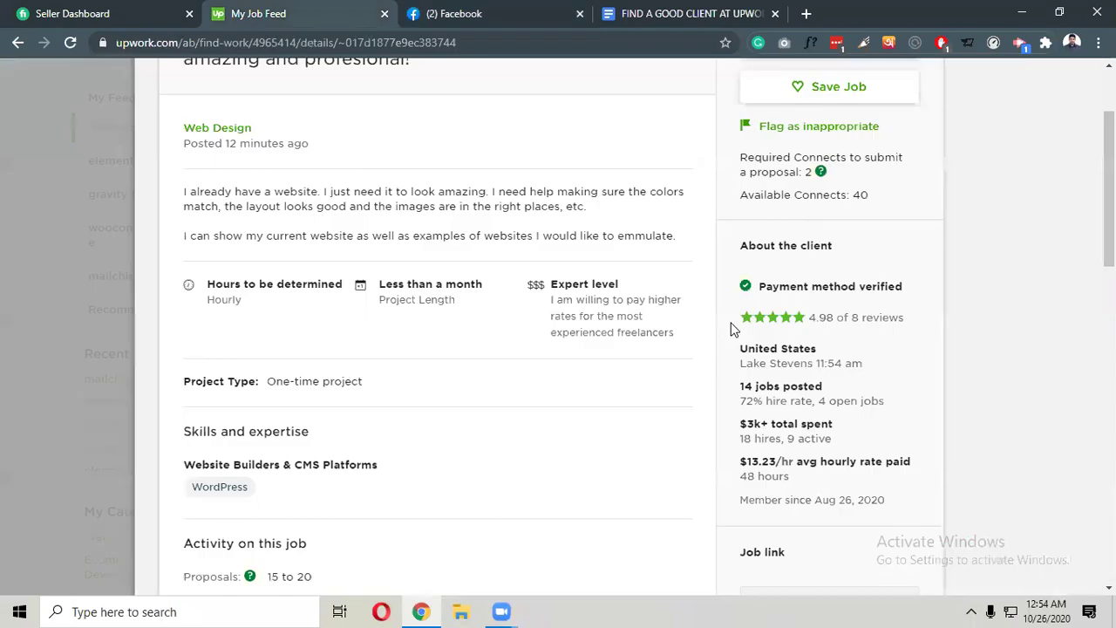
Check the job client's rating, country and hire rate against the guide, highlighting the hire rate line.
scroll(830, 345, up, 2)
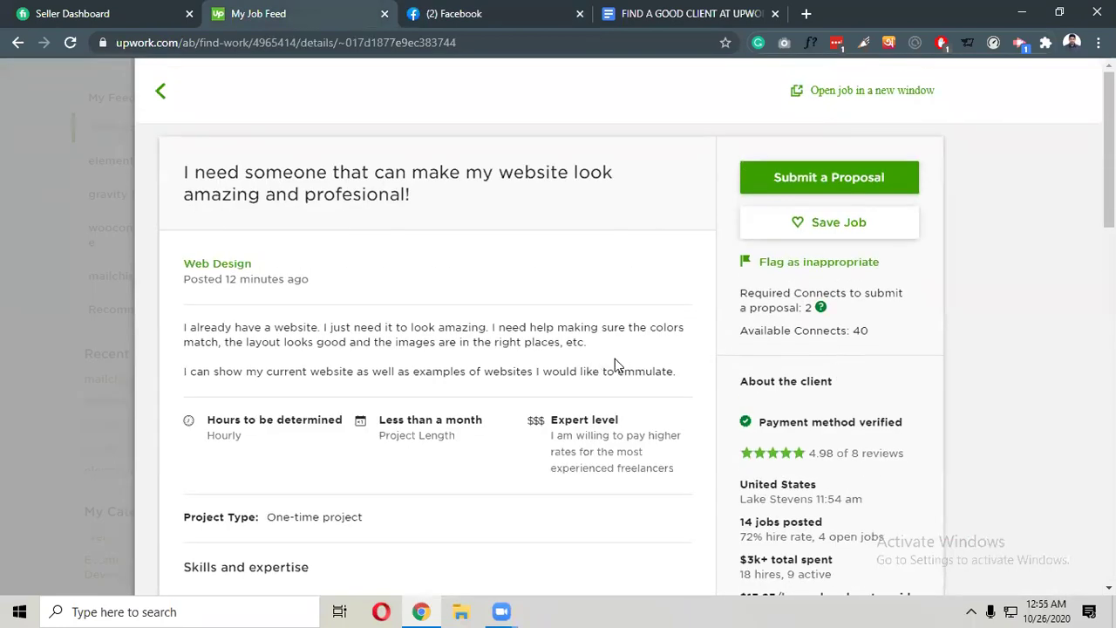
scroll(829, 325, down, 4)
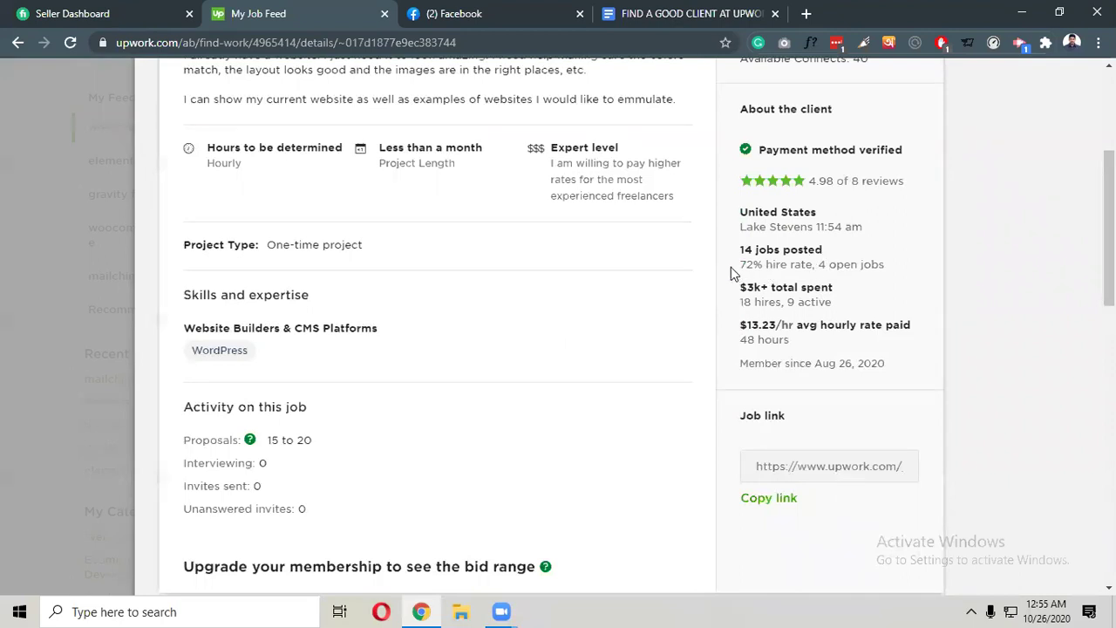
drag(739, 264, 872, 264)
click(876, 260)
triple_click(890, 265)
click(898, 288)
scroll(904, 287, up, 2)
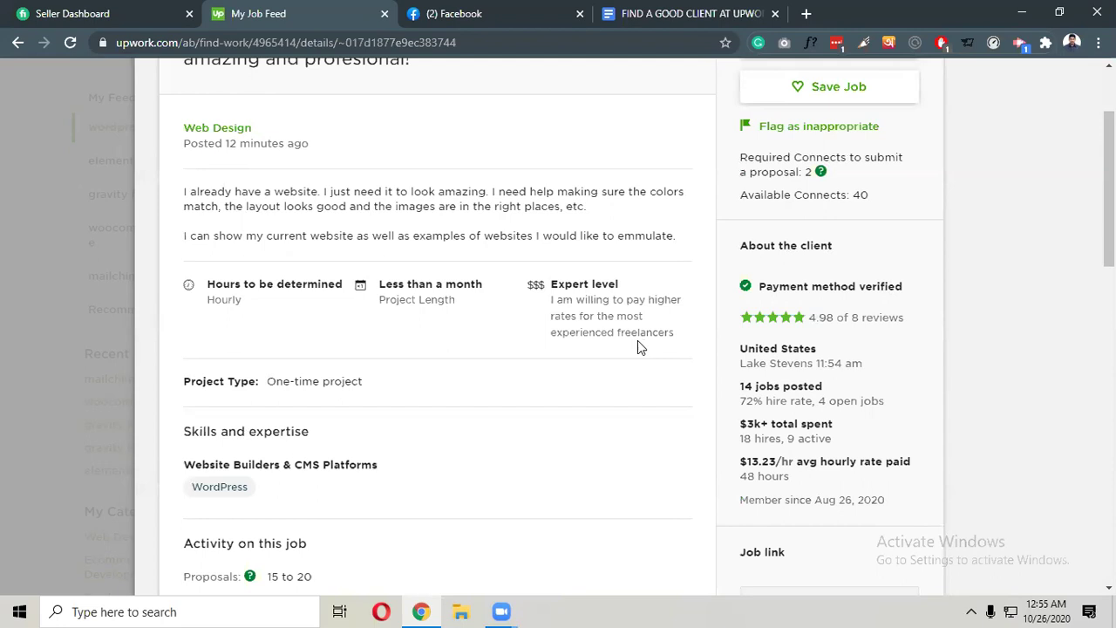
scroll(463, 324, up, 2)
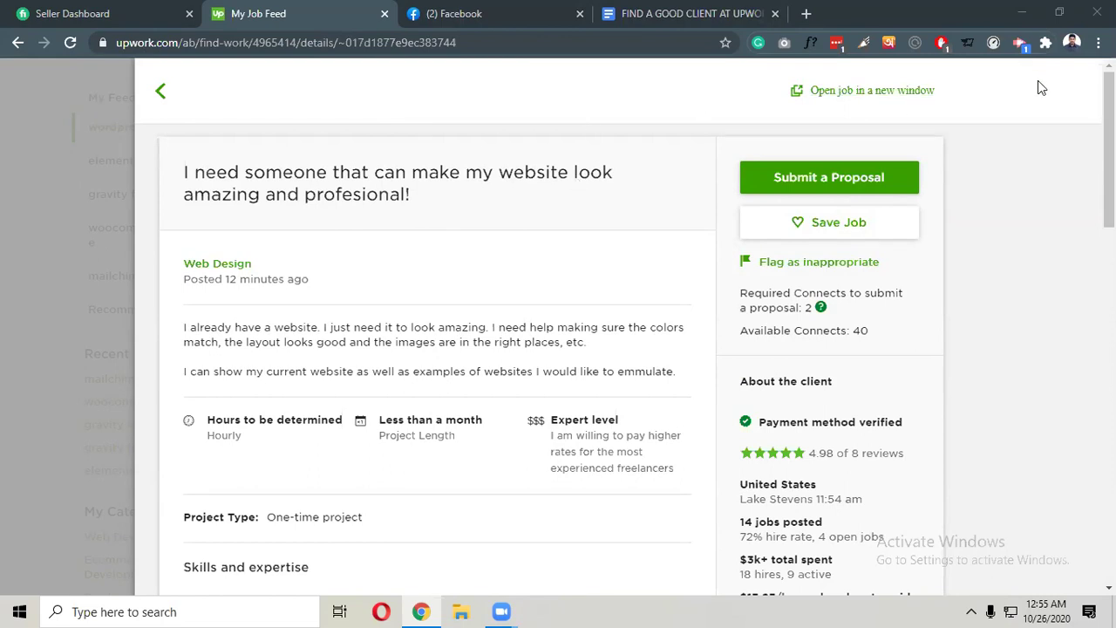
Close the job, glance at the guide's hire rate rule, and reopen the "I need someone that can make my website look amazing and profesional!" job.
key(Escape)
click(689, 13)
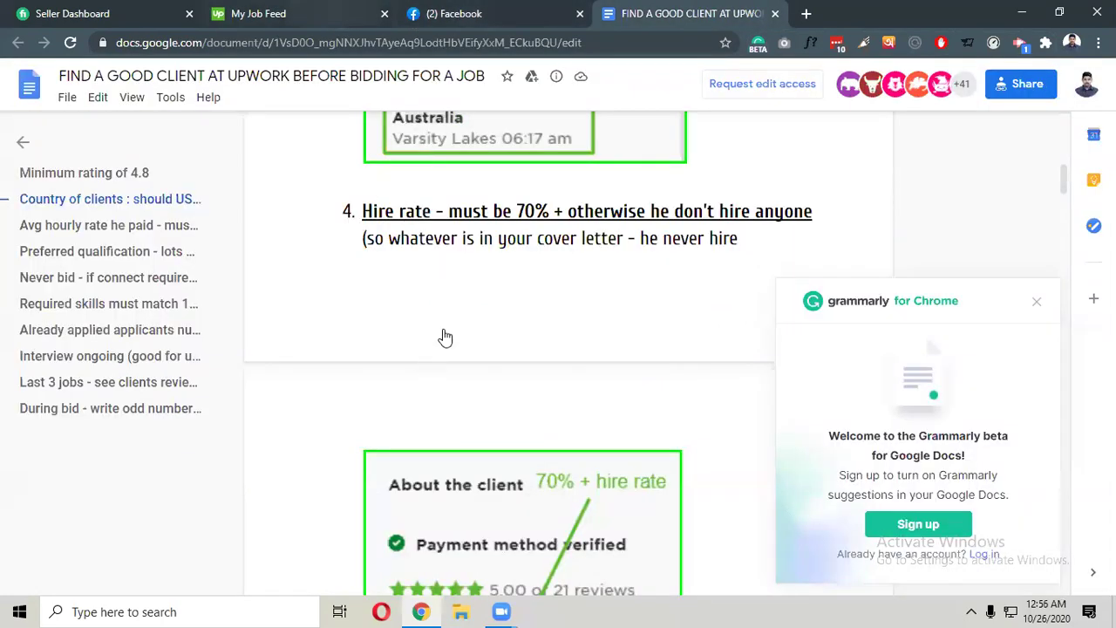
key(ctrl+2)
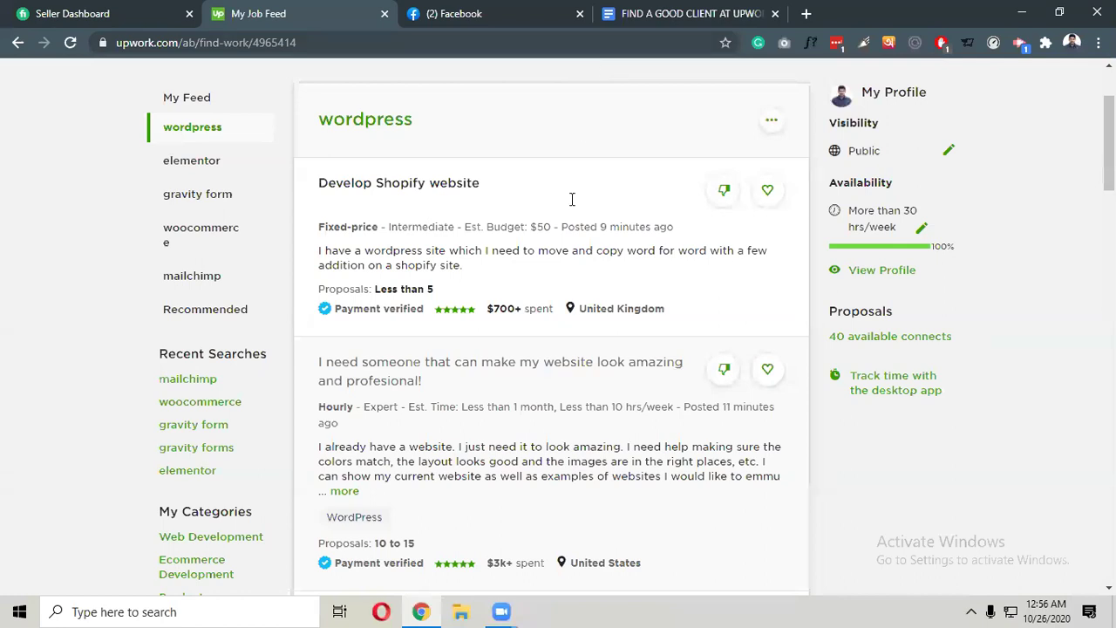
scroll(549, 260, down, 1)
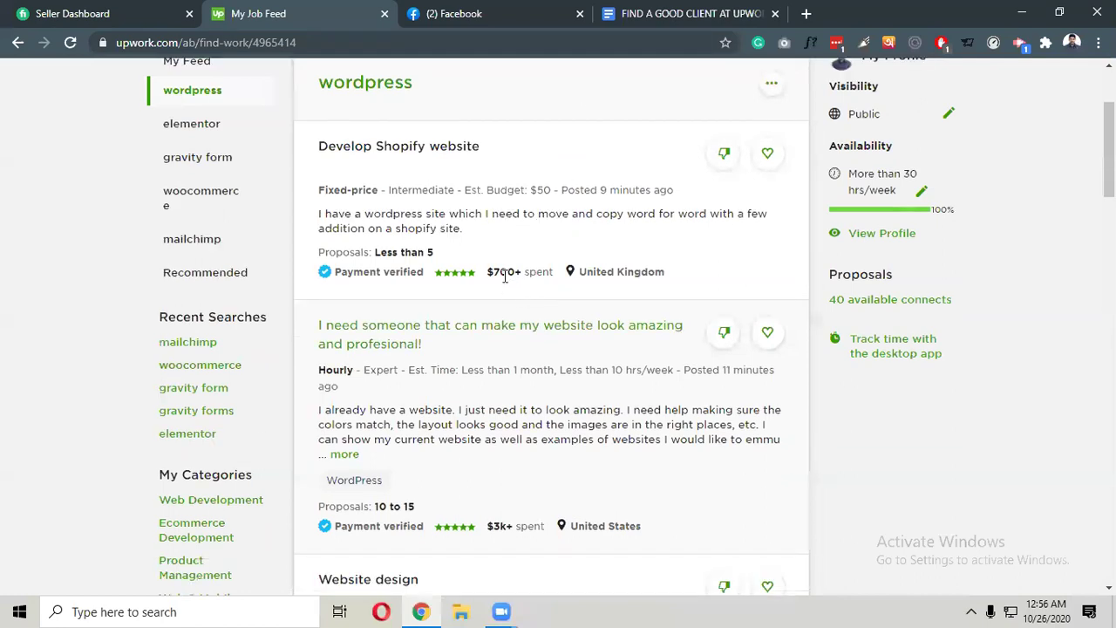
scroll(528, 245, up, 1)
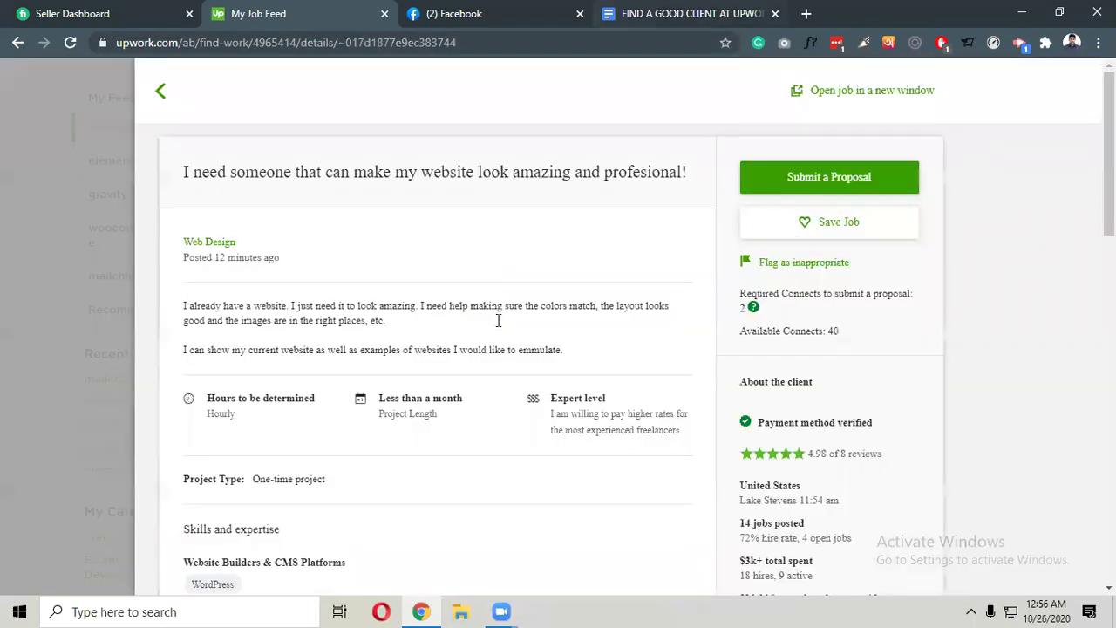
Read the guide's average hourly rate rule and compare it with the average hourly rate paid by the Upwork job's client.
key(ctrl+4)
scroll(490, 333, down, 2)
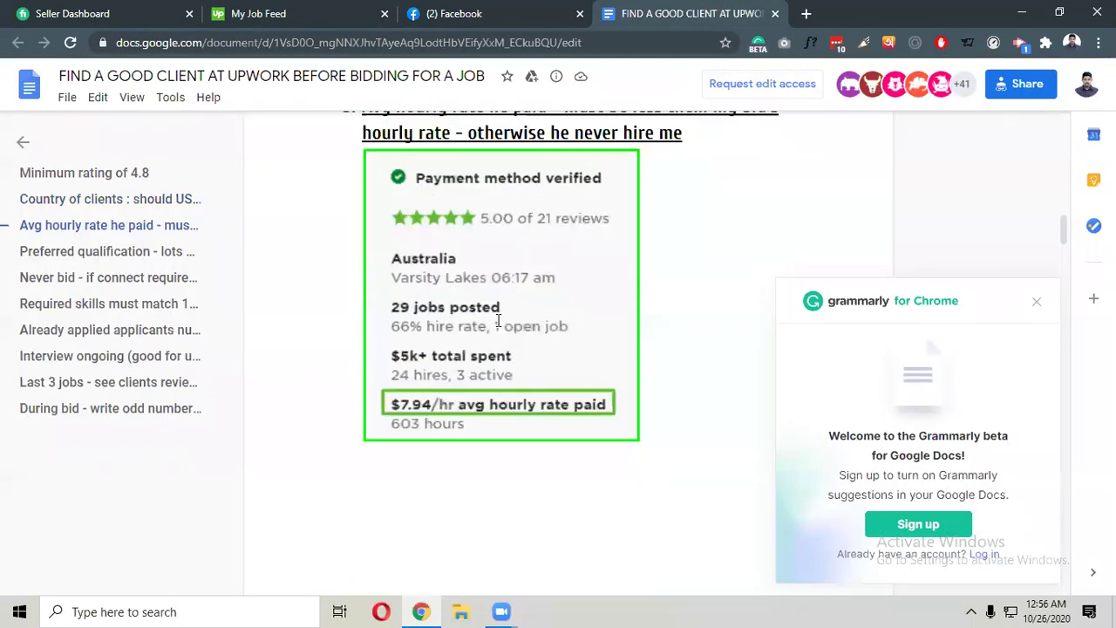
scroll(490, 333, up, 2)
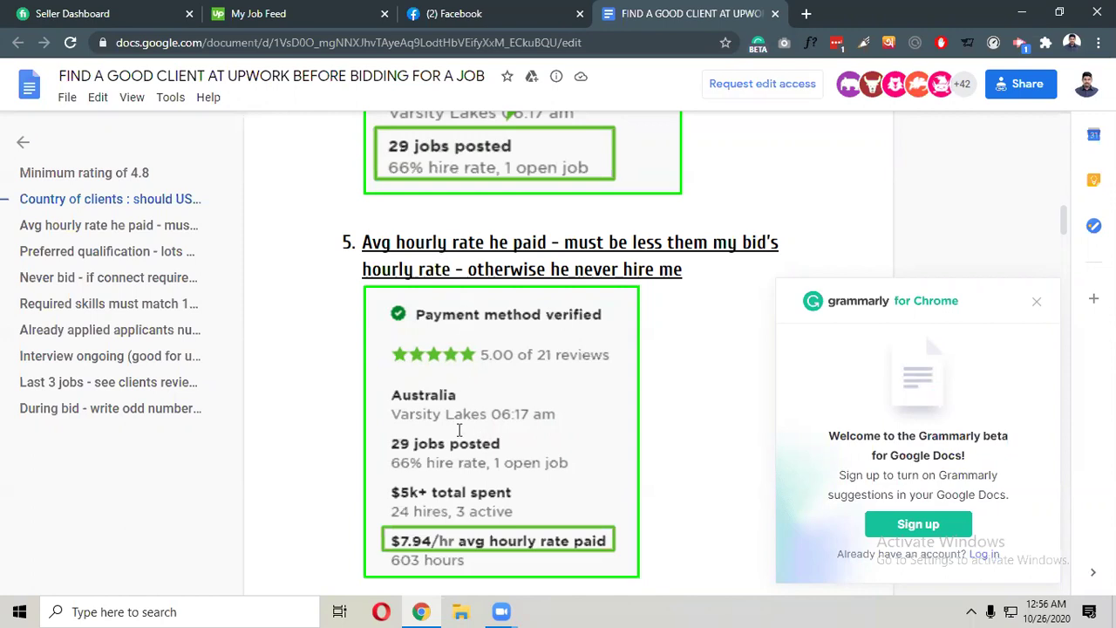
click(270, 13)
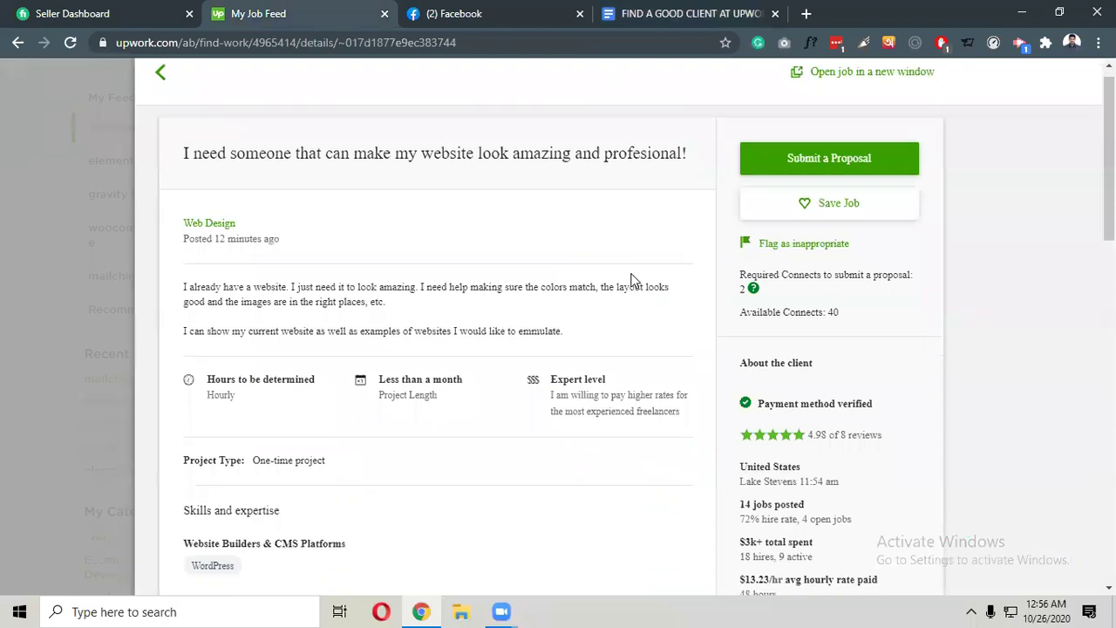
scroll(636, 324, down, 1)
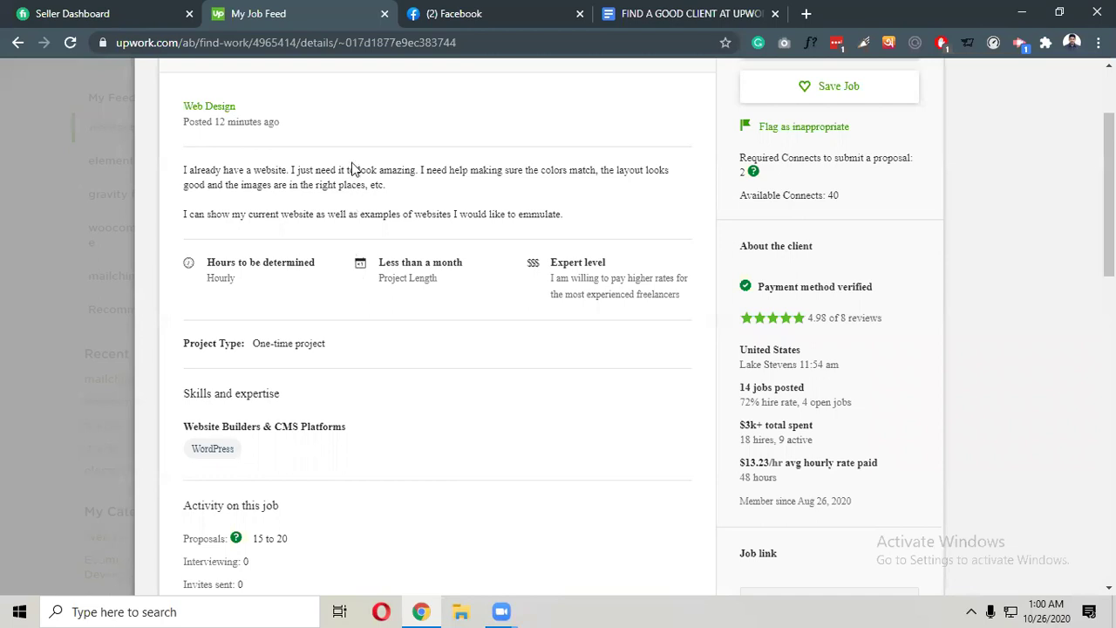
scroll(101, 122, up, 2)
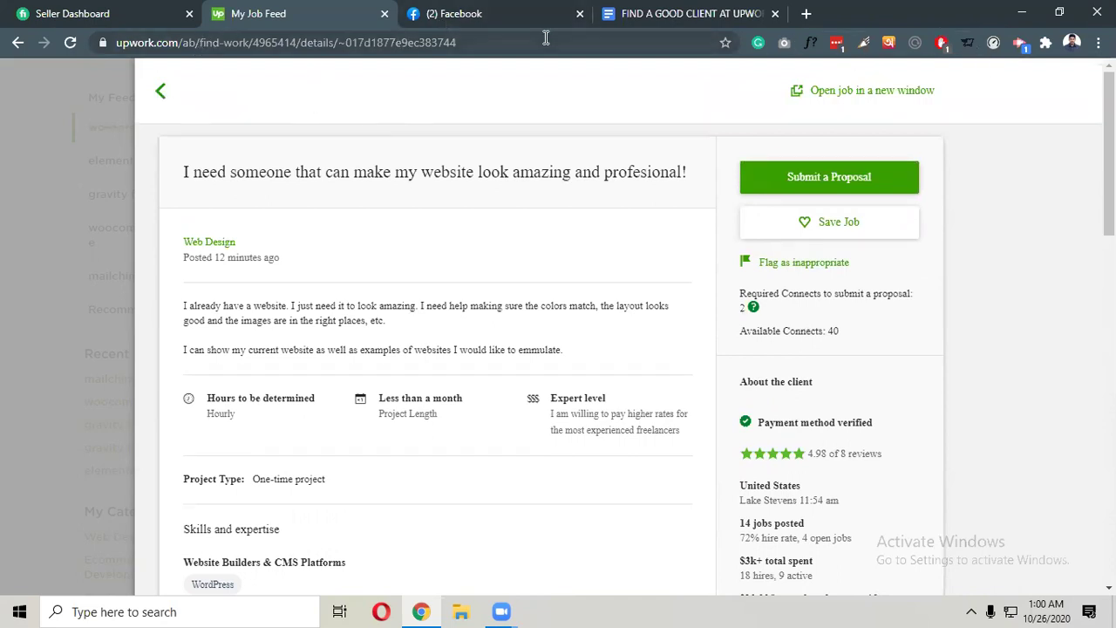
Close the job details and open the Upwork Find Work page in a separate tab.
click(134, 27)
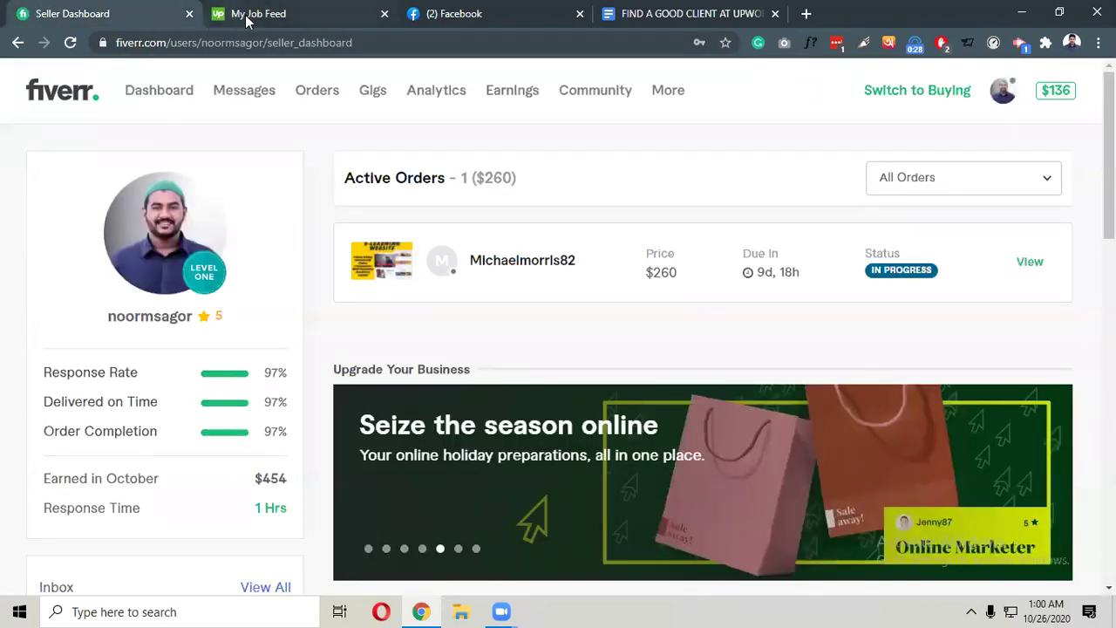
click(246, 20)
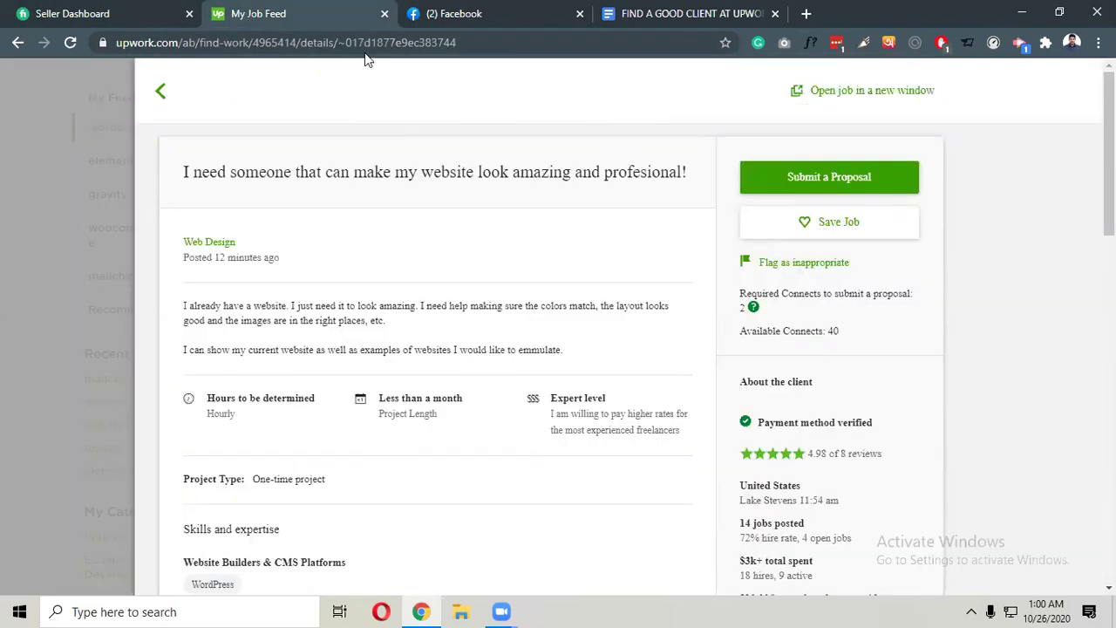
click(103, 109)
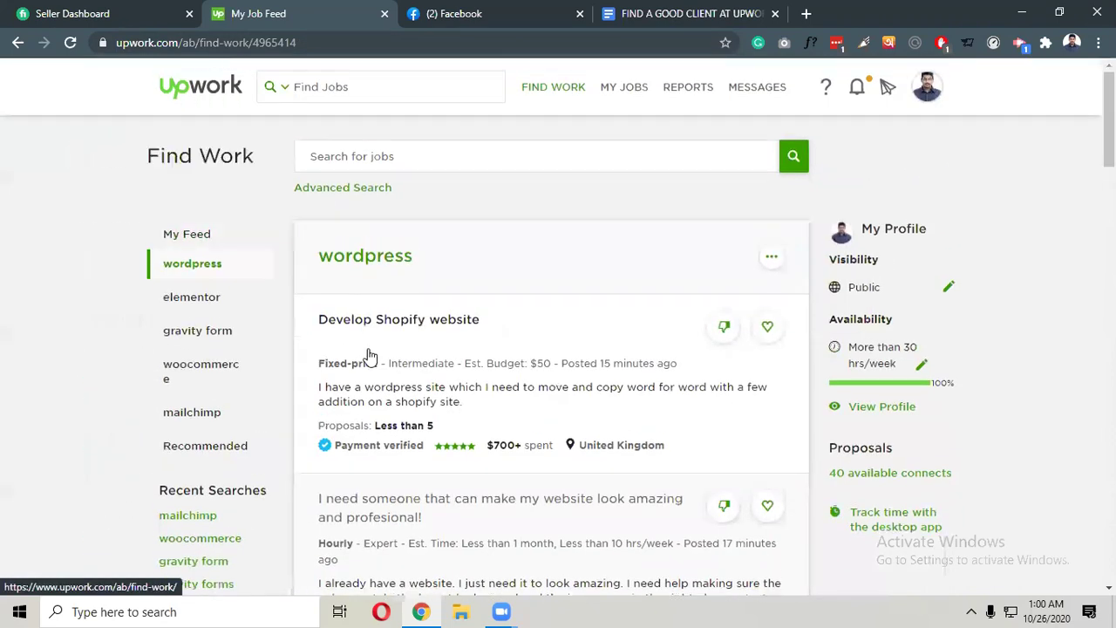
middle_click(393, 439)
scroll(393, 439, down, 2)
scroll(393, 438, down, 3)
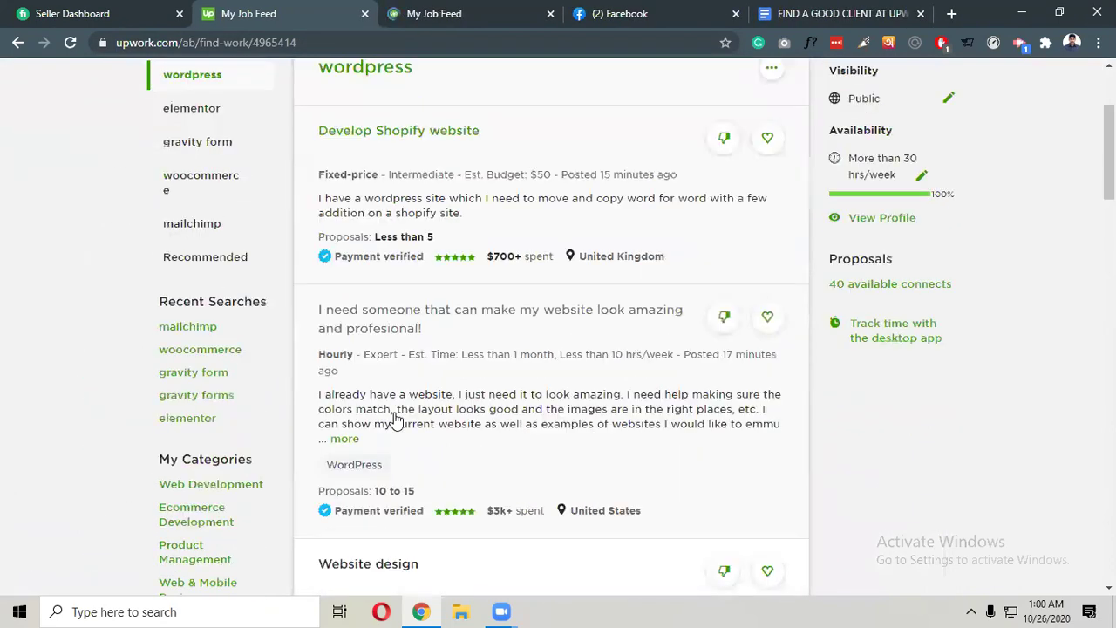
click(392, 229)
key(ctrl+Tab)
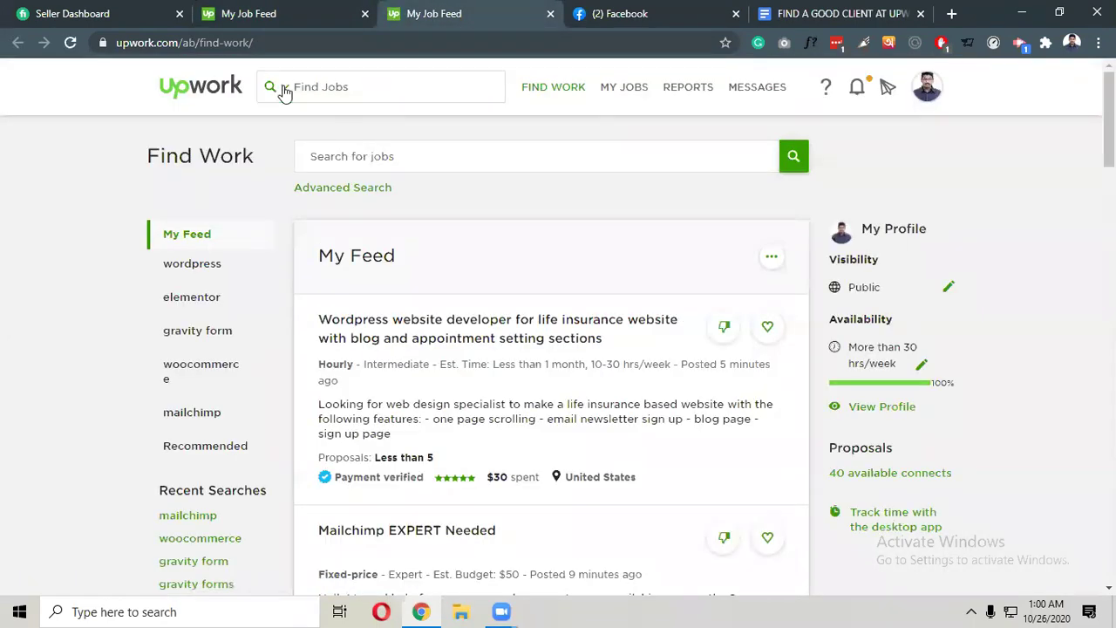
Switch the Upwork site search to Freelancers & Agencies and search for "wordpress".
click(284, 87)
click(340, 120)
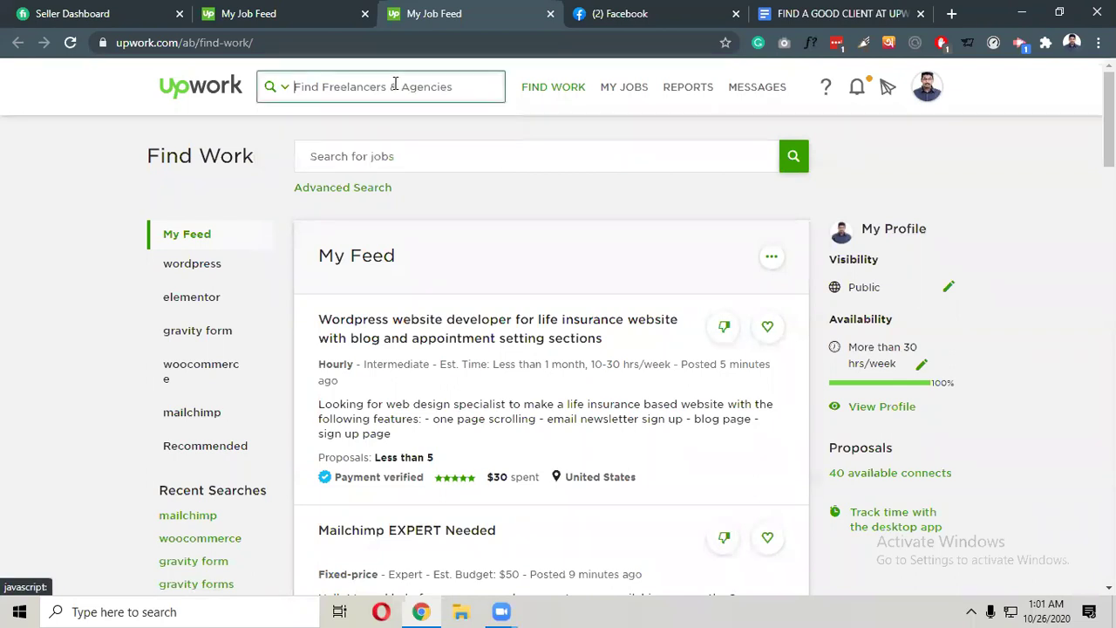
click(393, 84)
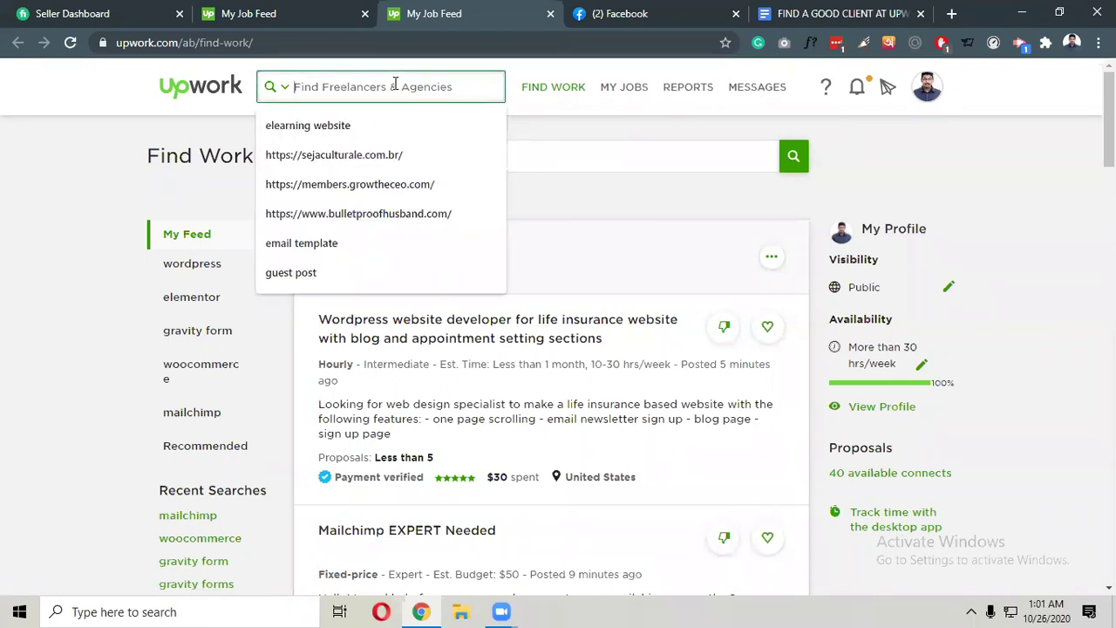
text(wordpress)
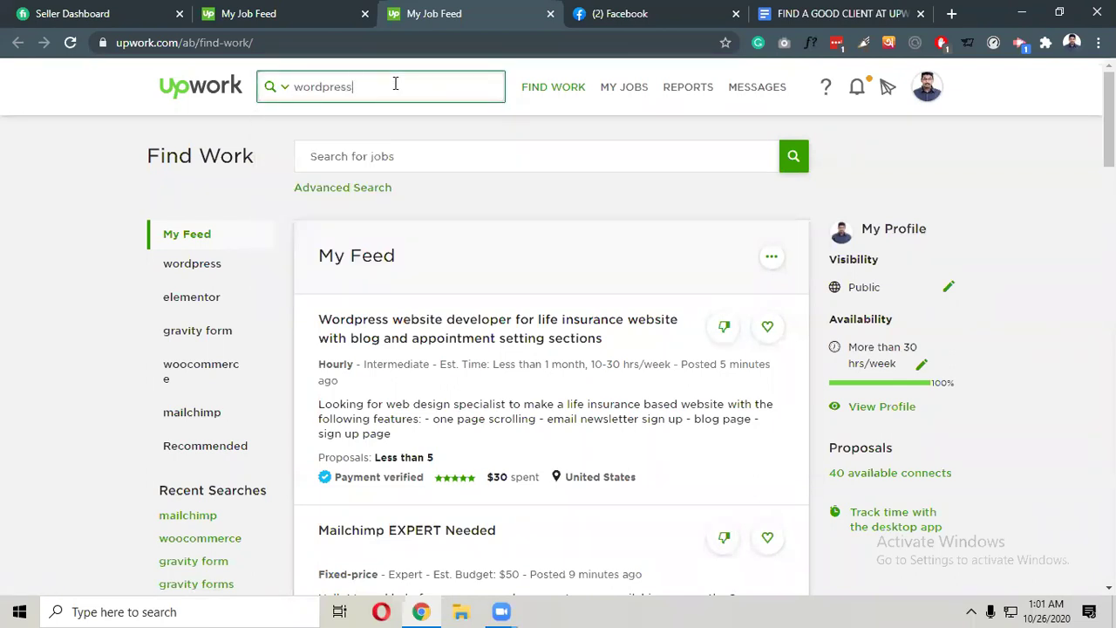
key(Return)
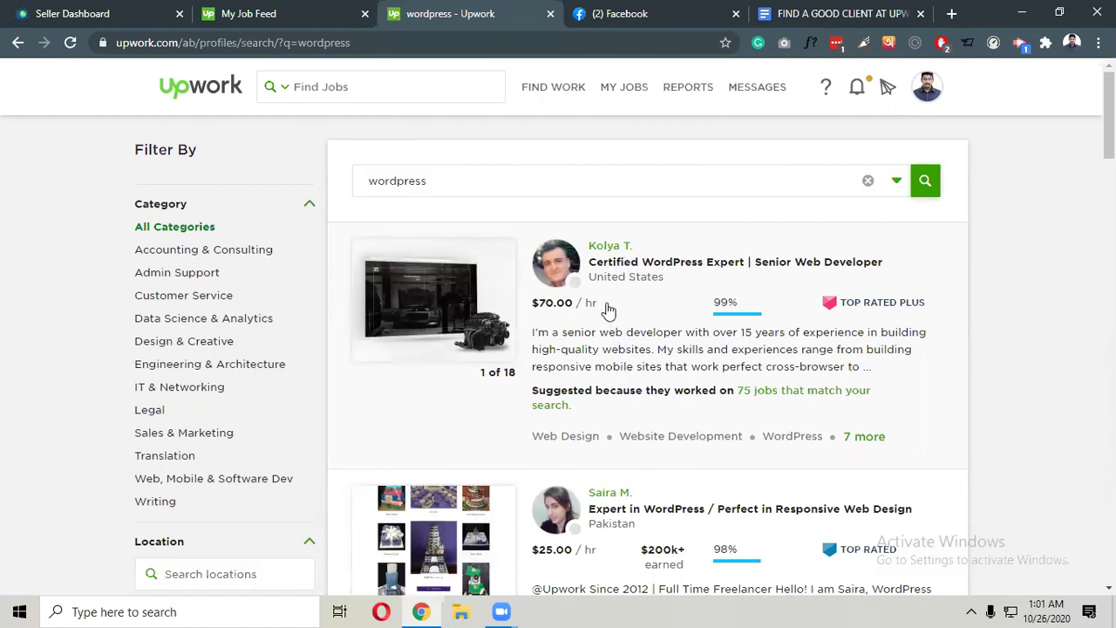
Open the first freelancer's profile in the results, examine the total jobs and total hours, and close that tab.
scroll(608, 310, down, 3)
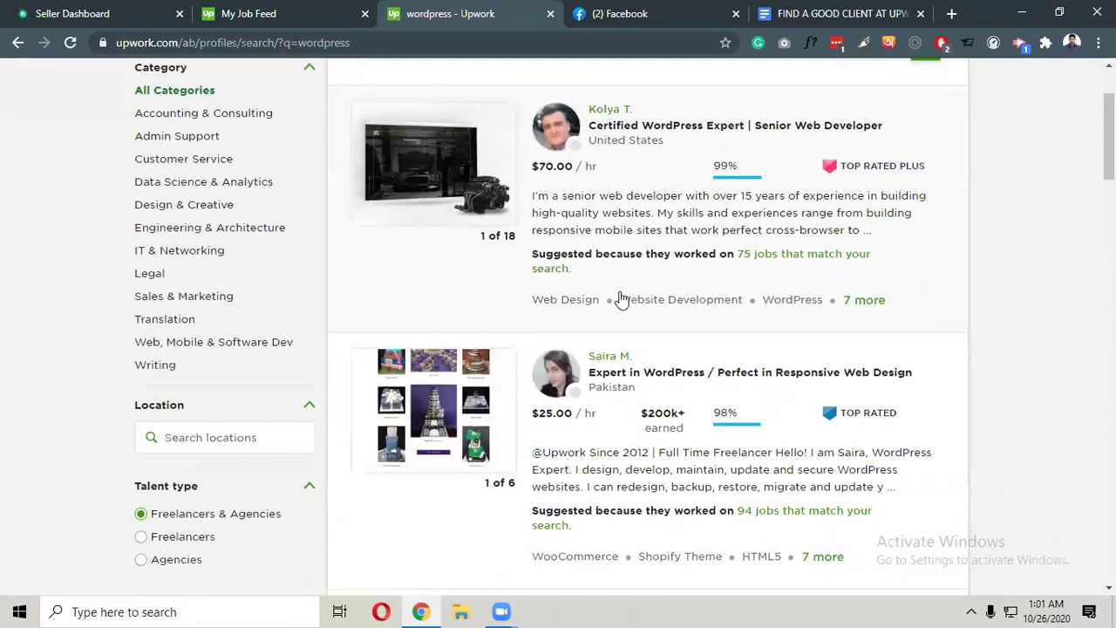
click(612, 110)
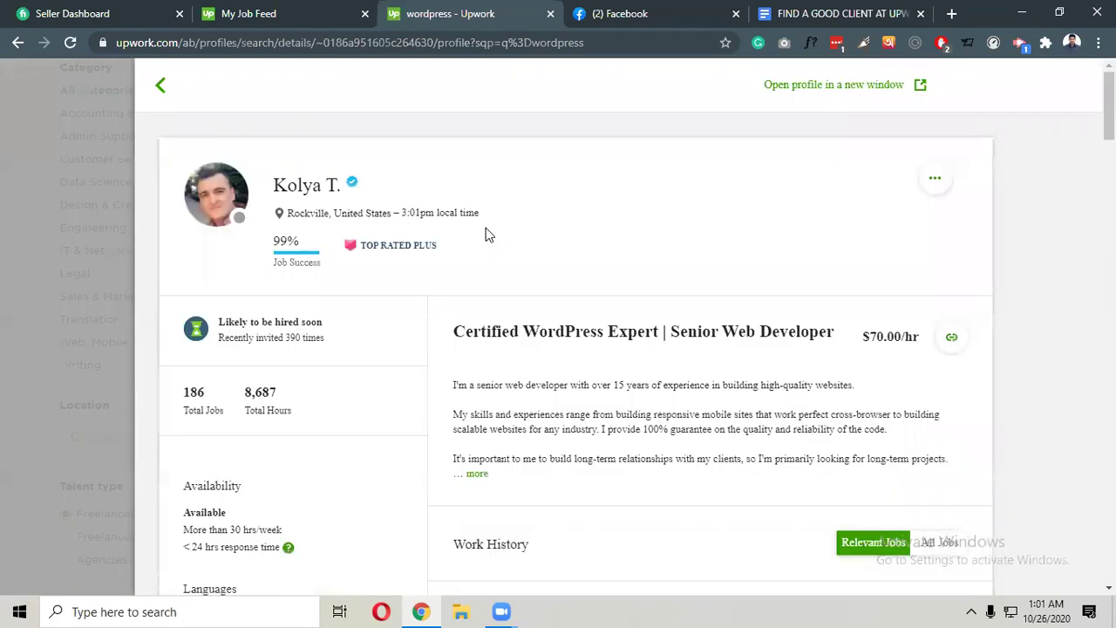
scroll(485, 234, down, 3)
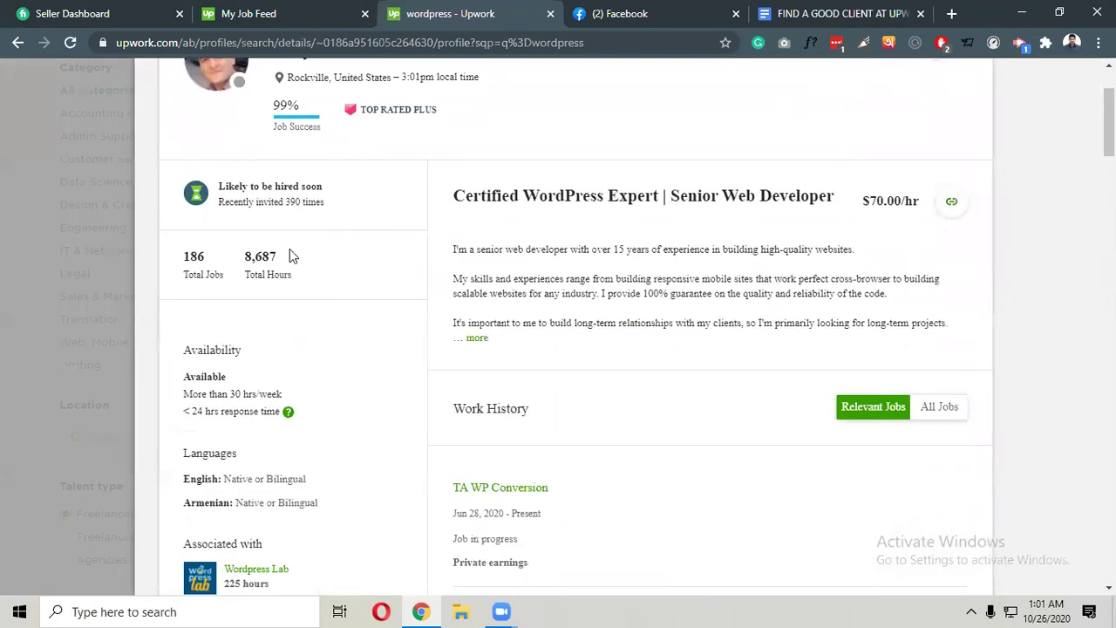
mouse_move(235, 264)
mouse_down()
mouse_move(287, 256)
mouse_move(218, 275)
mouse_move(244, 277)
mouse_move(187, 274)
mouse_move(189, 289)
mouse_move(186, 273)
mouse_move(204, 268)
mouse_move(175, 277)
mouse_move(228, 275)
mouse_up()
click(299, 272)
click(195, 275)
click(340, 276)
middle_click(396, 14)
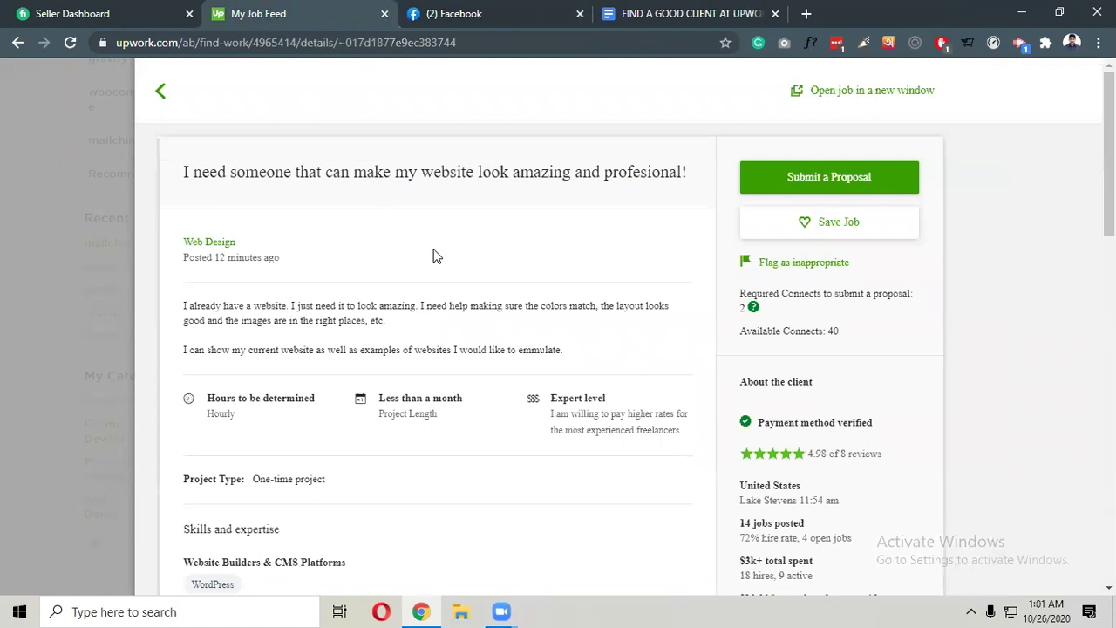
Review the website redesign job's client details and start a proposal for it, dismissing the Connects notice.
scroll(436, 256, down, 2)
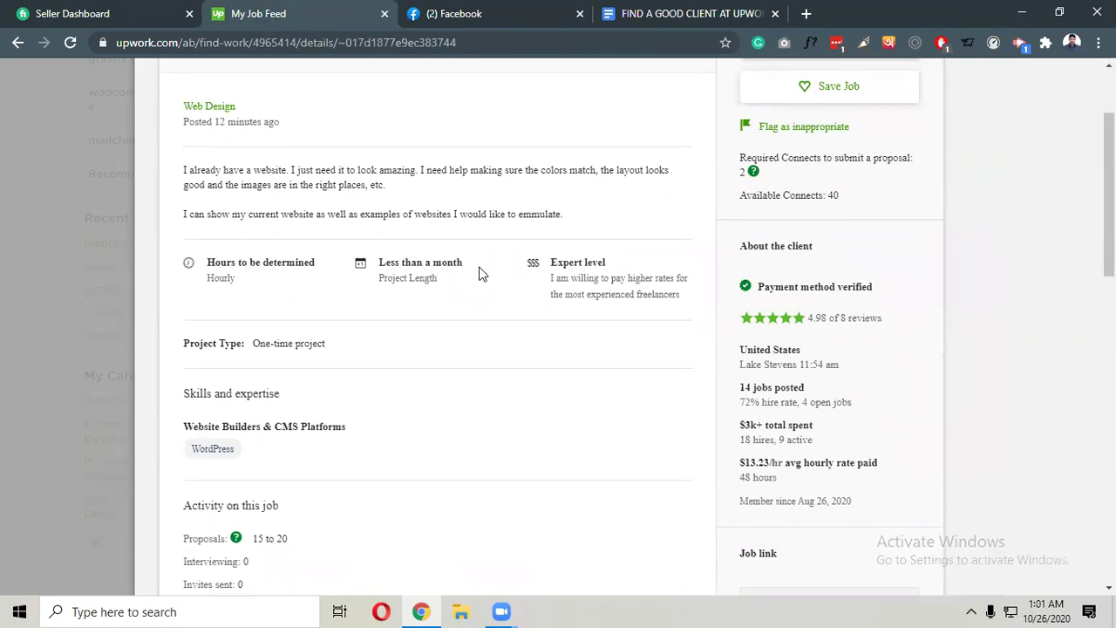
scroll(479, 275, up, 2)
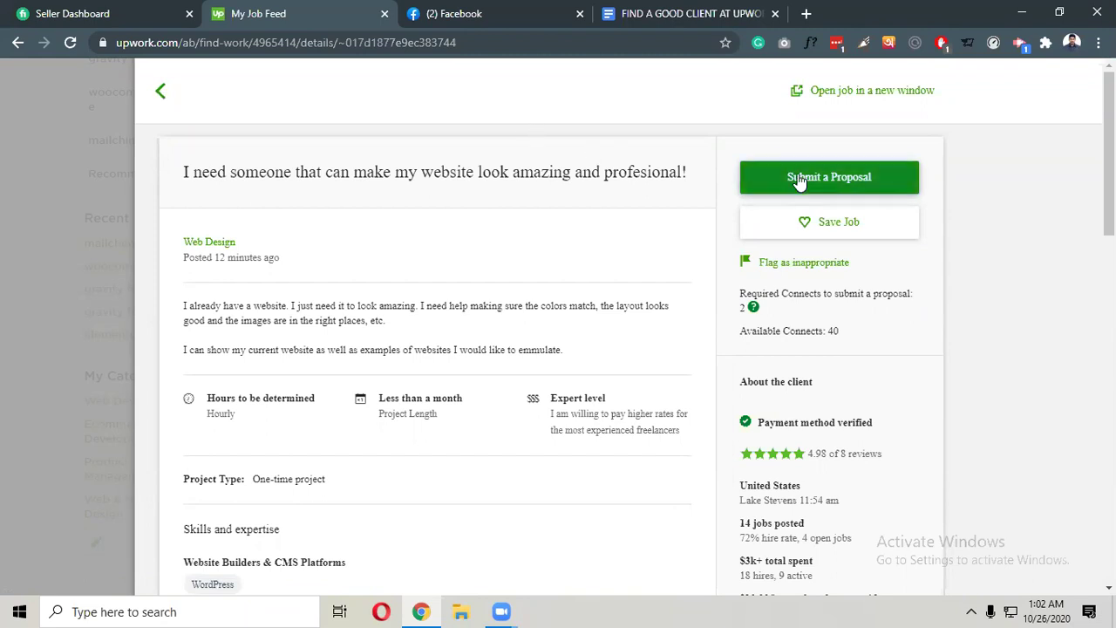
click(840, 177)
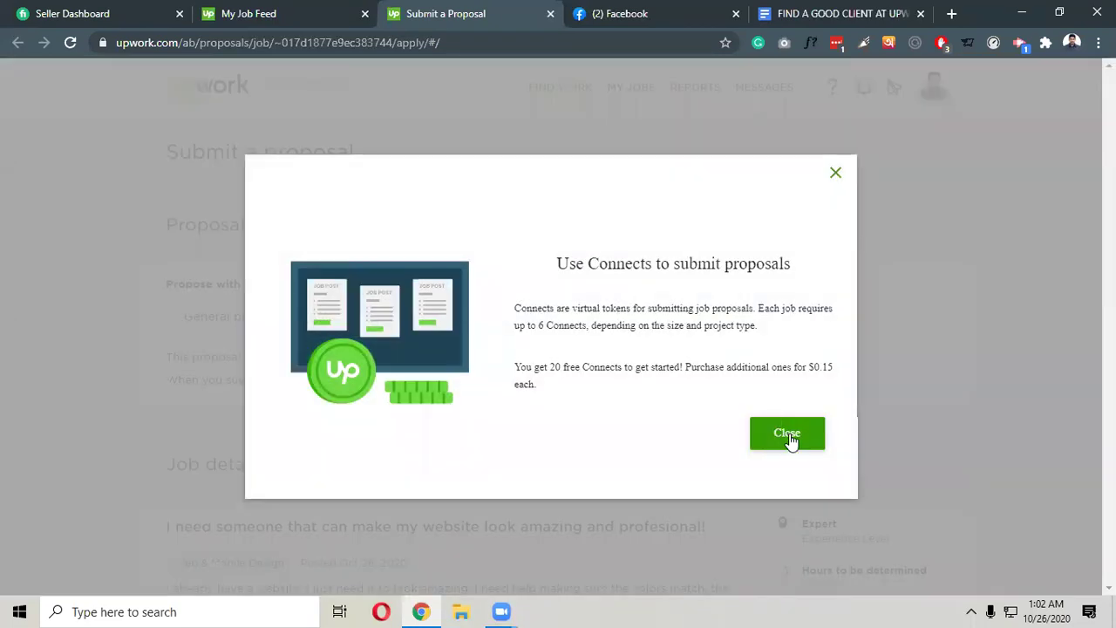
click(787, 433)
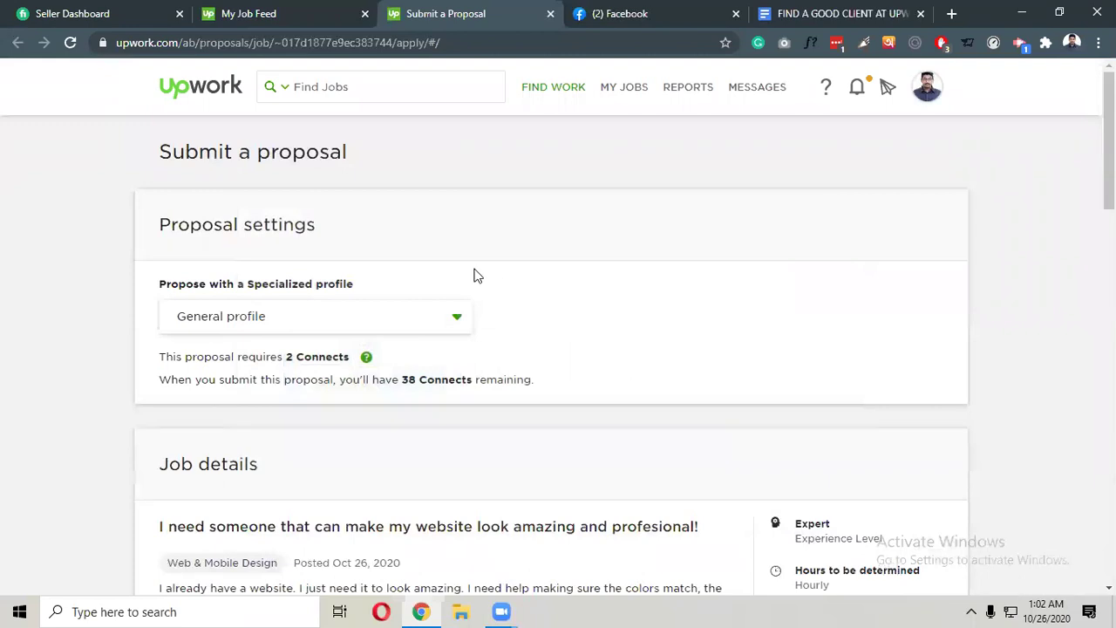
Review the proposal settings and job details, and set the bid's hourly rate to $13.00.
scroll(588, 207, down, 2)
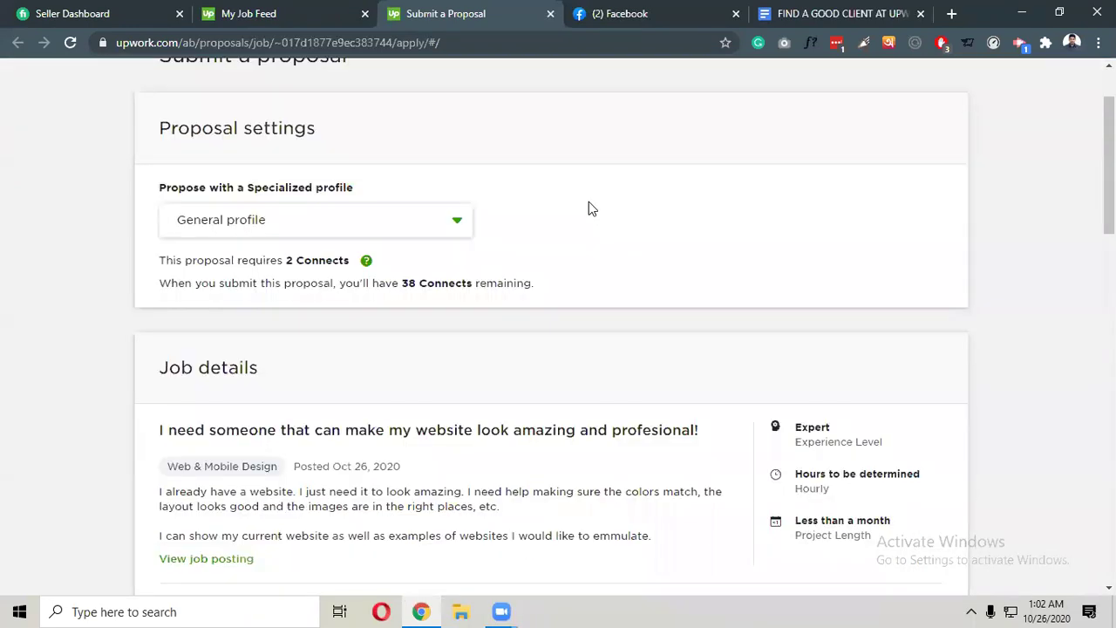
scroll(518, 206, up, 2)
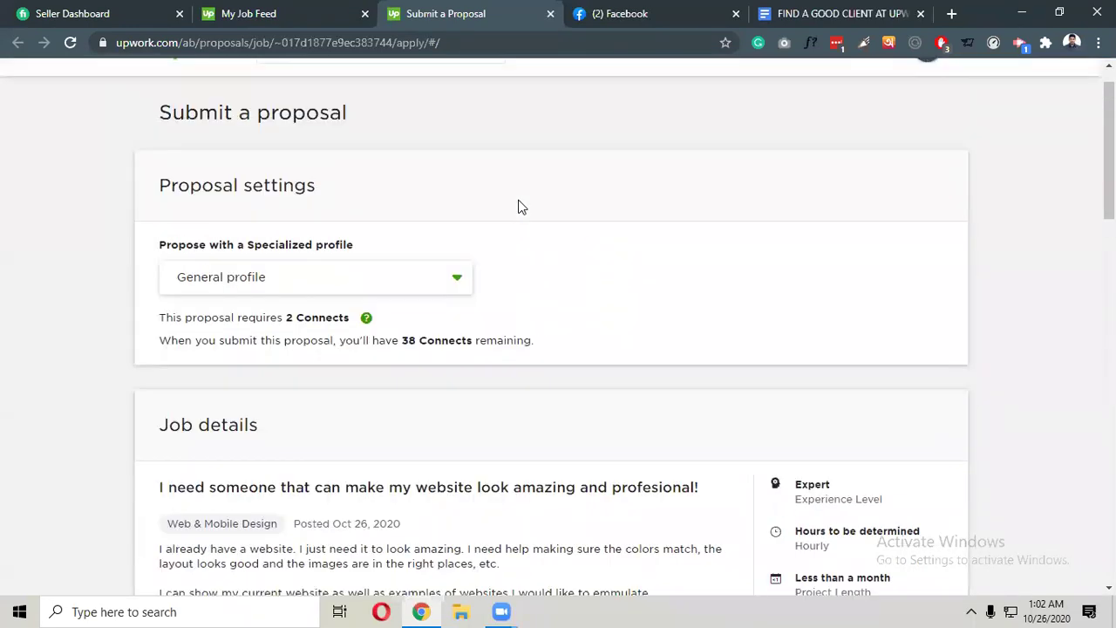
scroll(518, 206, down, 3)
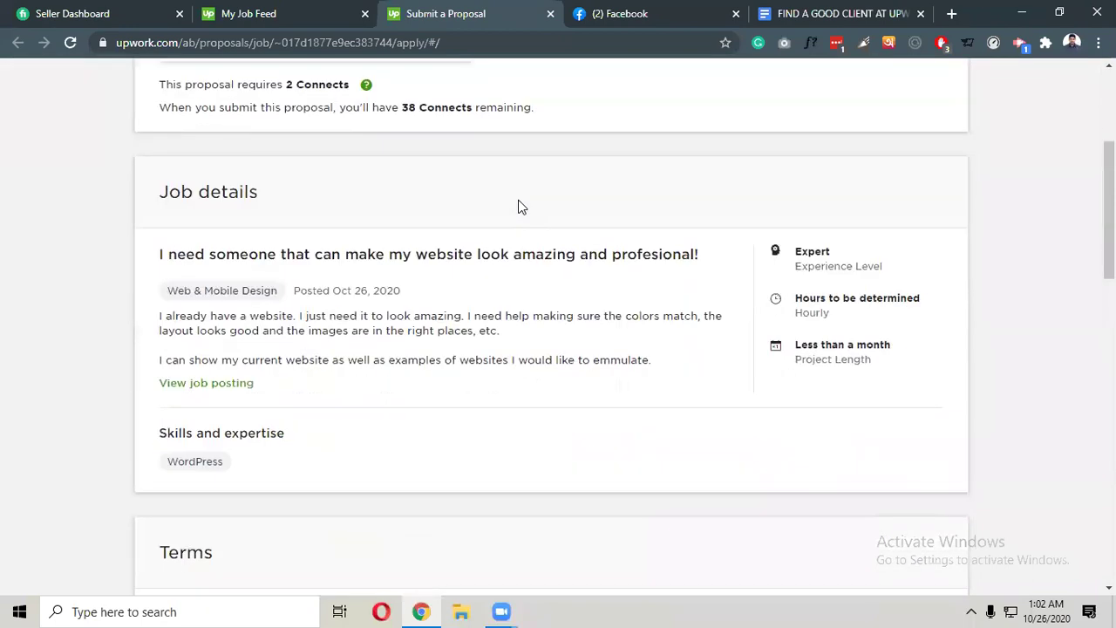
scroll(517, 206, down, 3)
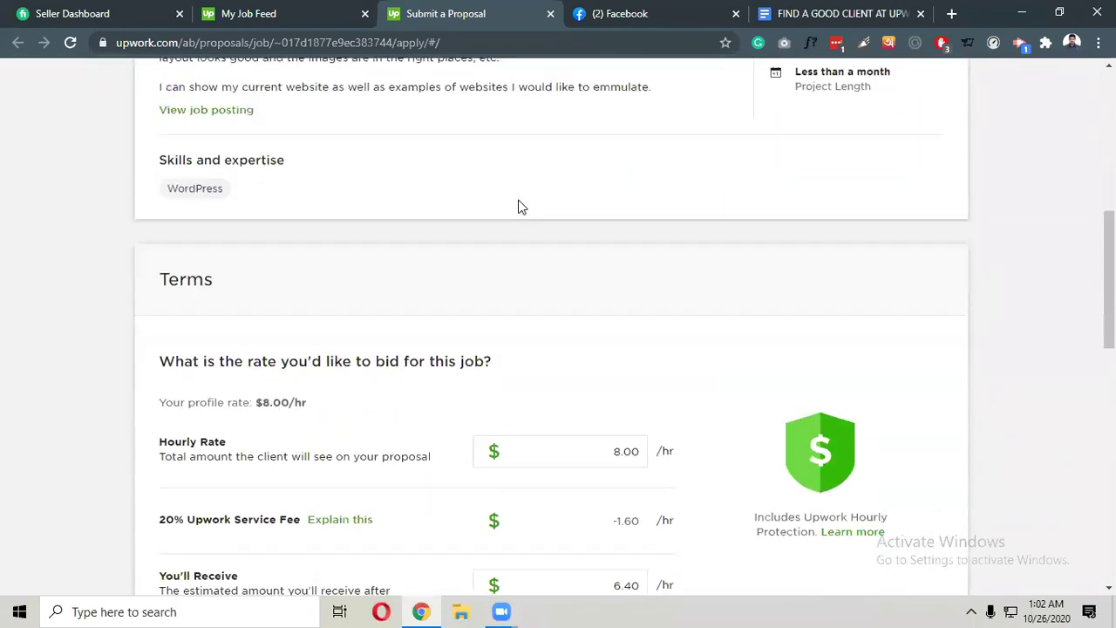
scroll(518, 207, down, 2)
scroll(427, 197, down, 1)
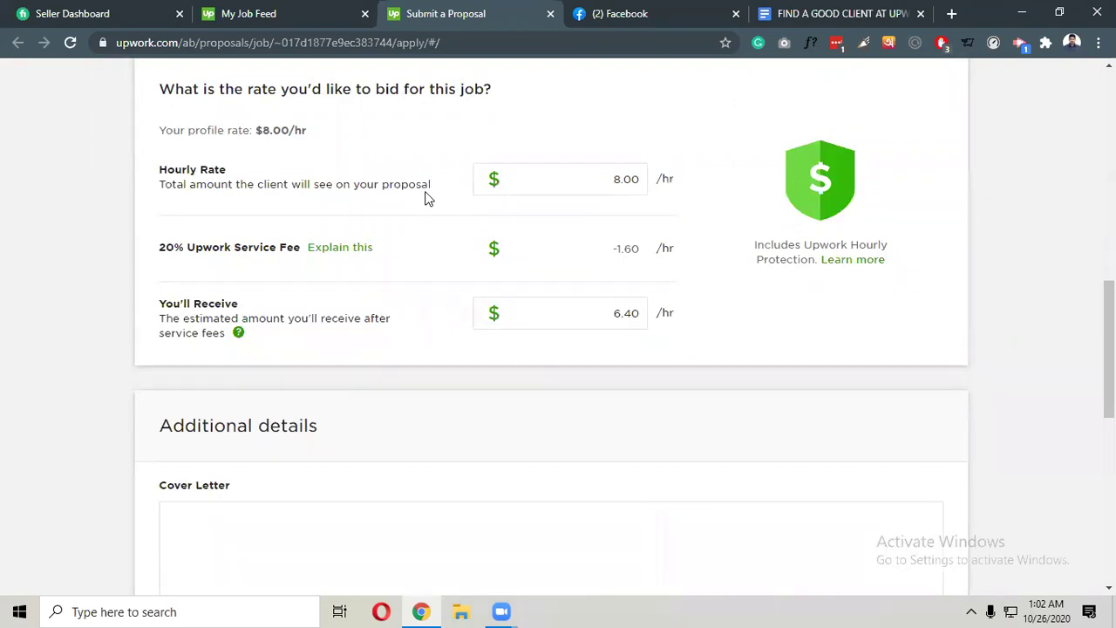
click(618, 179)
key(BackSpace)
text(13)
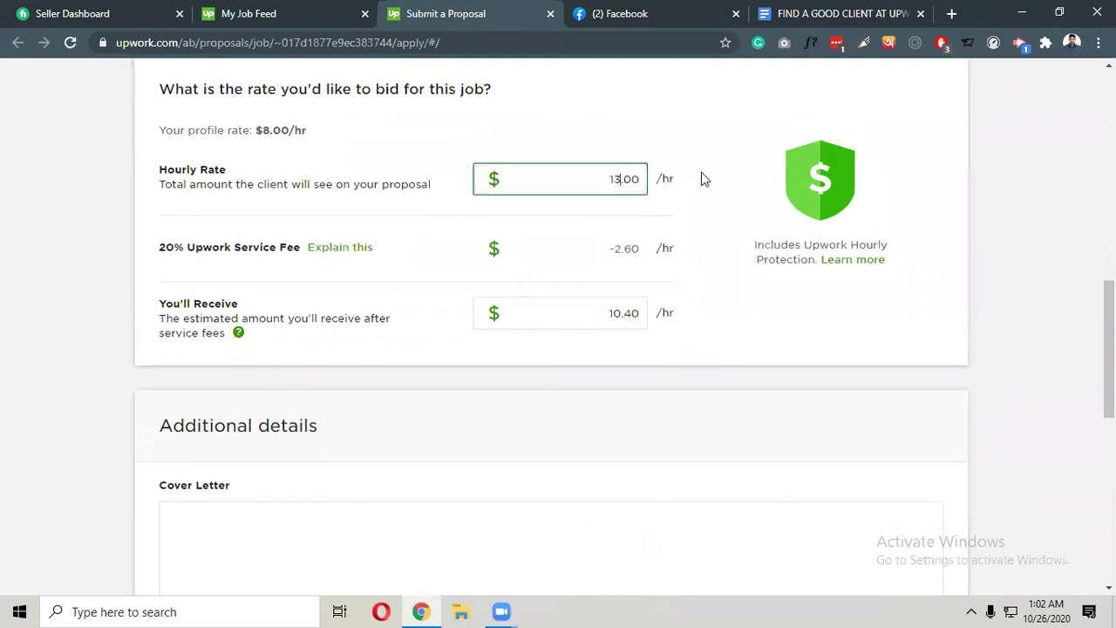
click(705, 179)
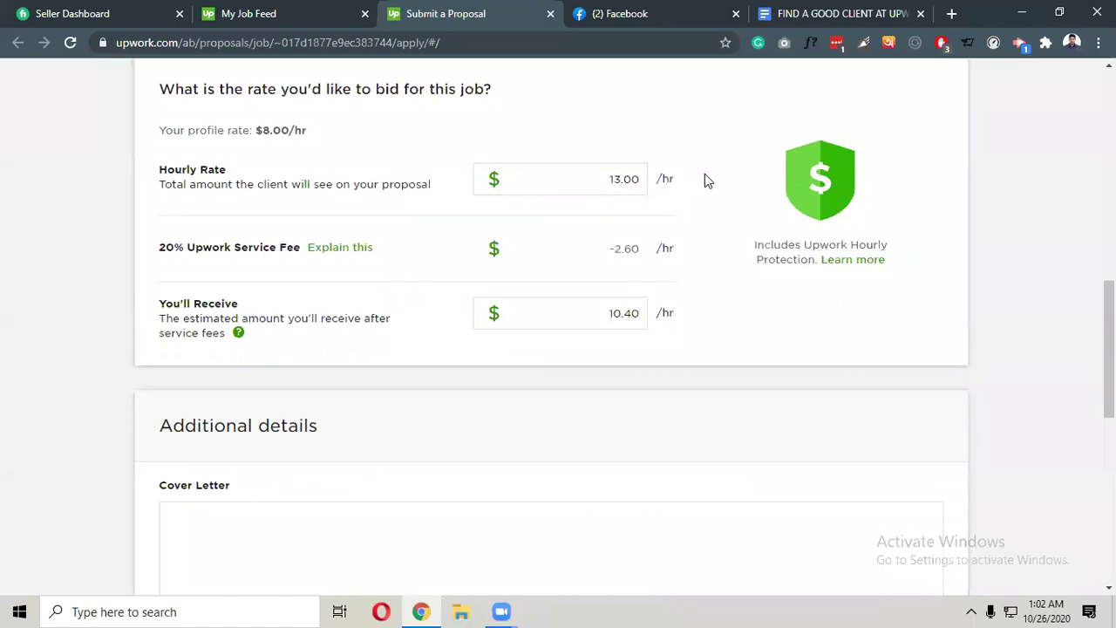
Recheck the website redesign job's details in the proposal form and the job posting, and close the Facebook tab.
scroll(706, 180, up, 15)
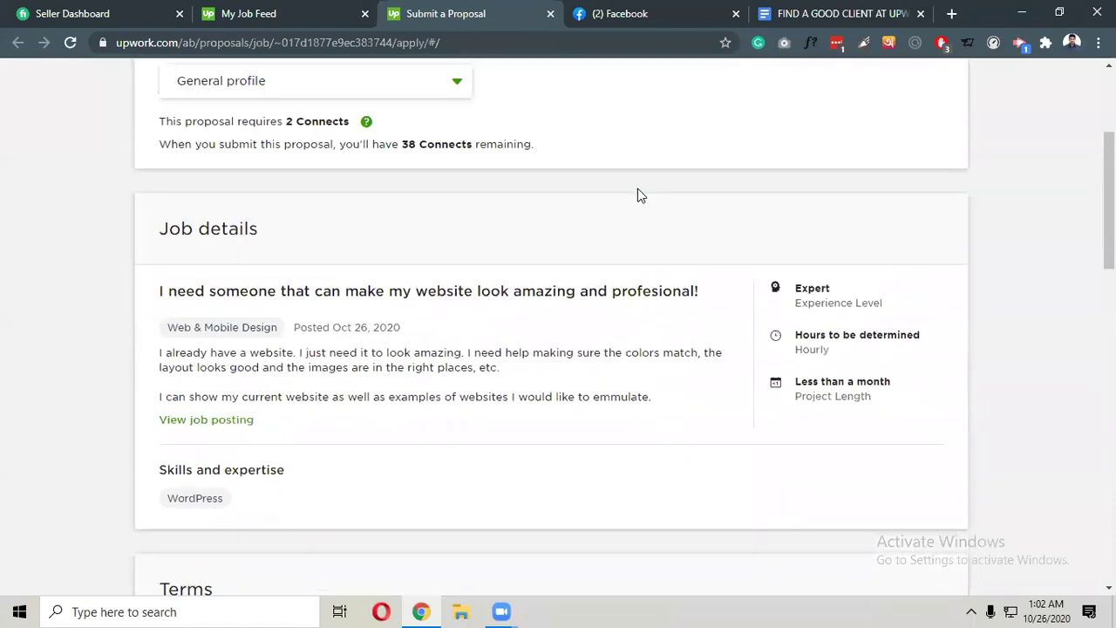
click(296, 15)
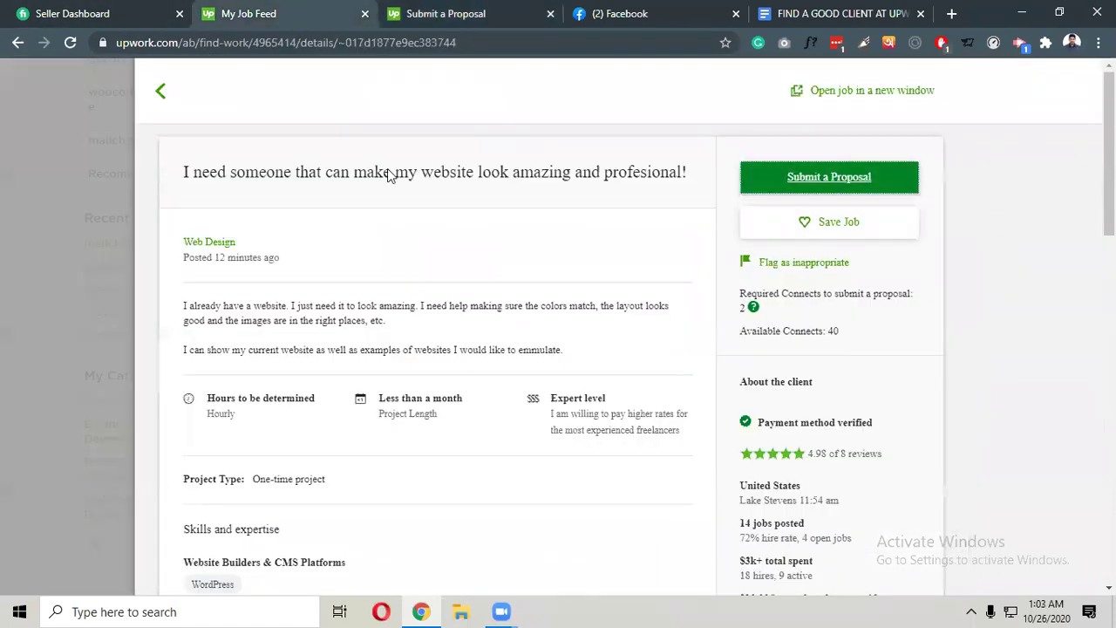
scroll(476, 215, down, 2)
scroll(475, 216, up, 2)
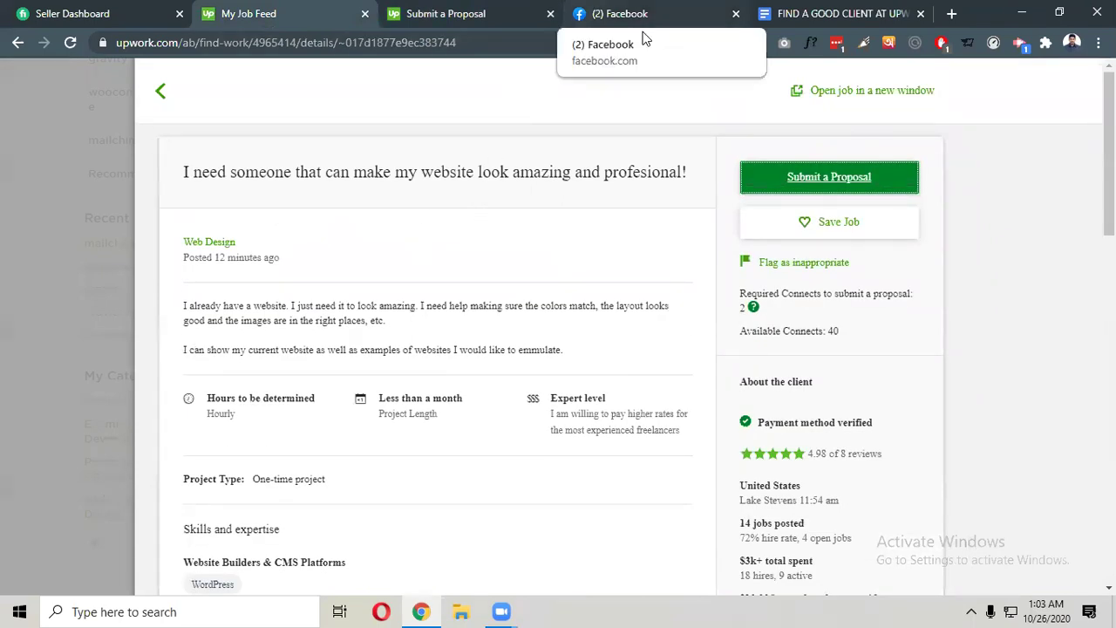
middle_click(643, 31)
Read the client guide's rules on average hourly rate paid and preferred qualifications, dismissing the Grammarly sign-up prompt.
click(642, 19)
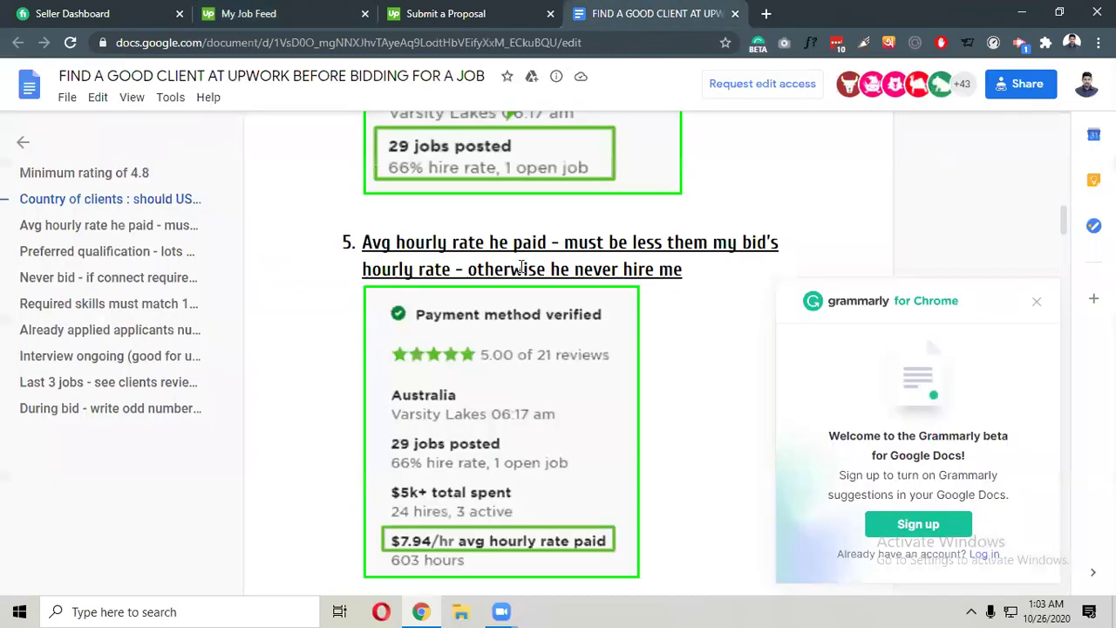
scroll(520, 268, down, 2)
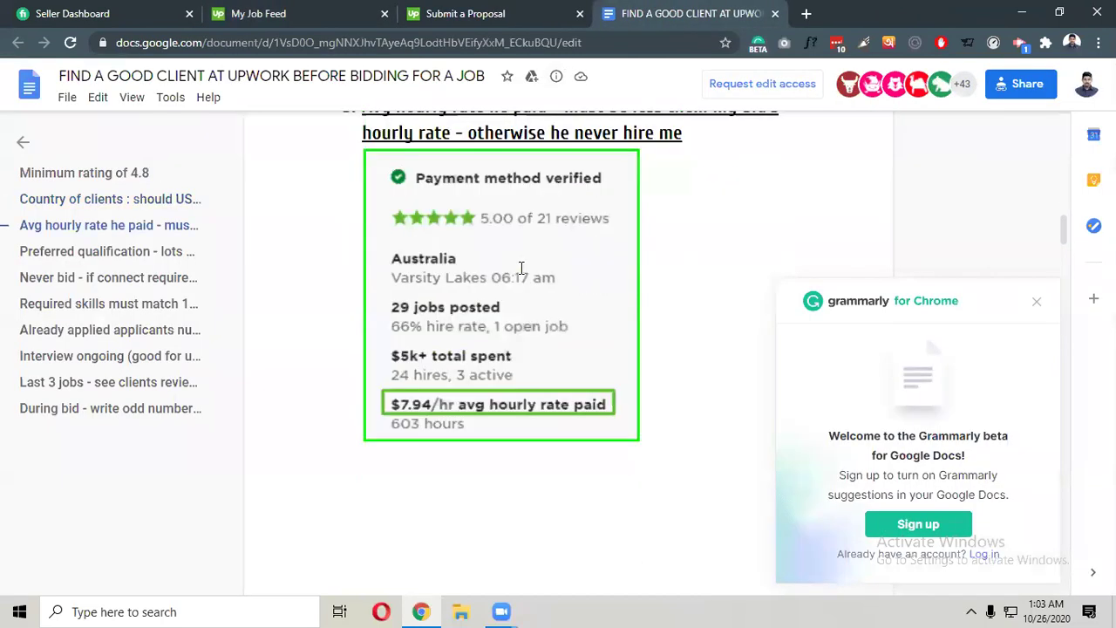
scroll(520, 269, down, 5)
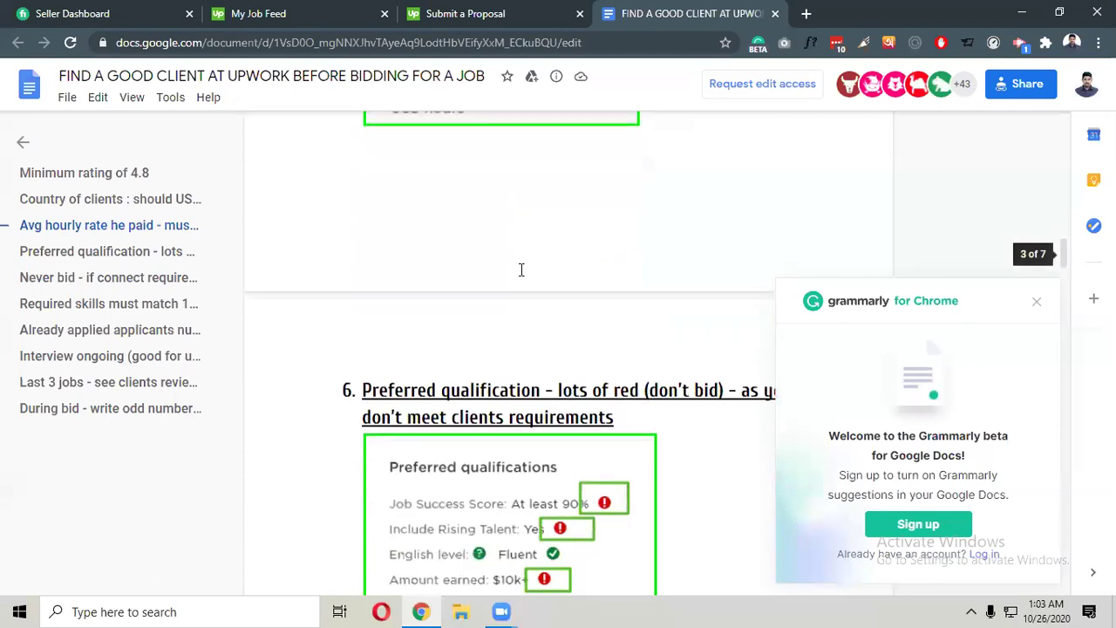
scroll(521, 269, down, 3)
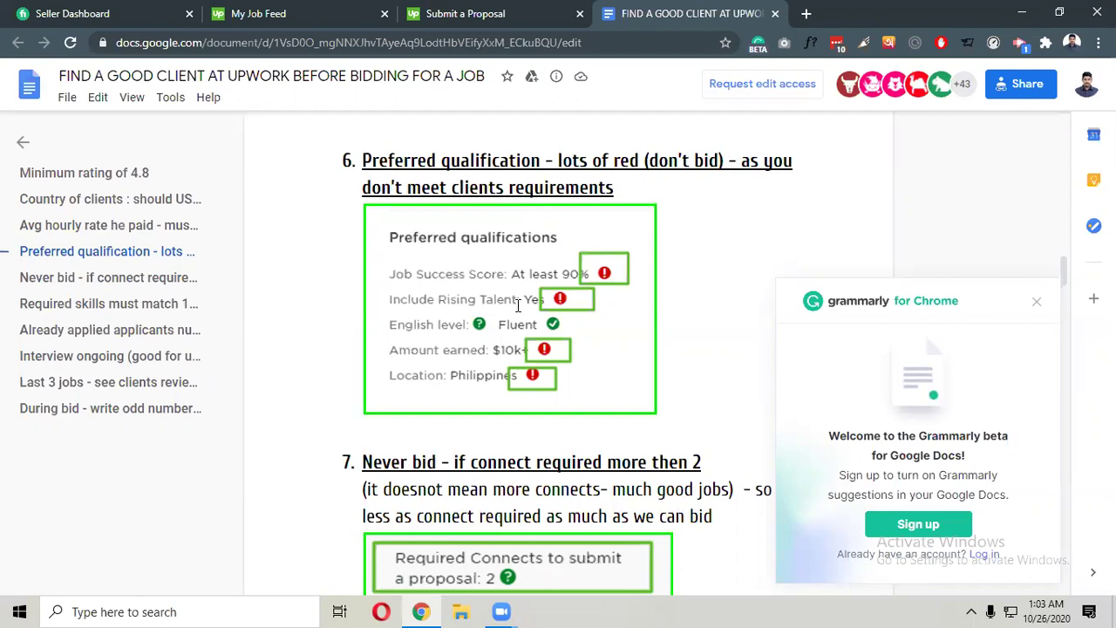
click(1039, 304)
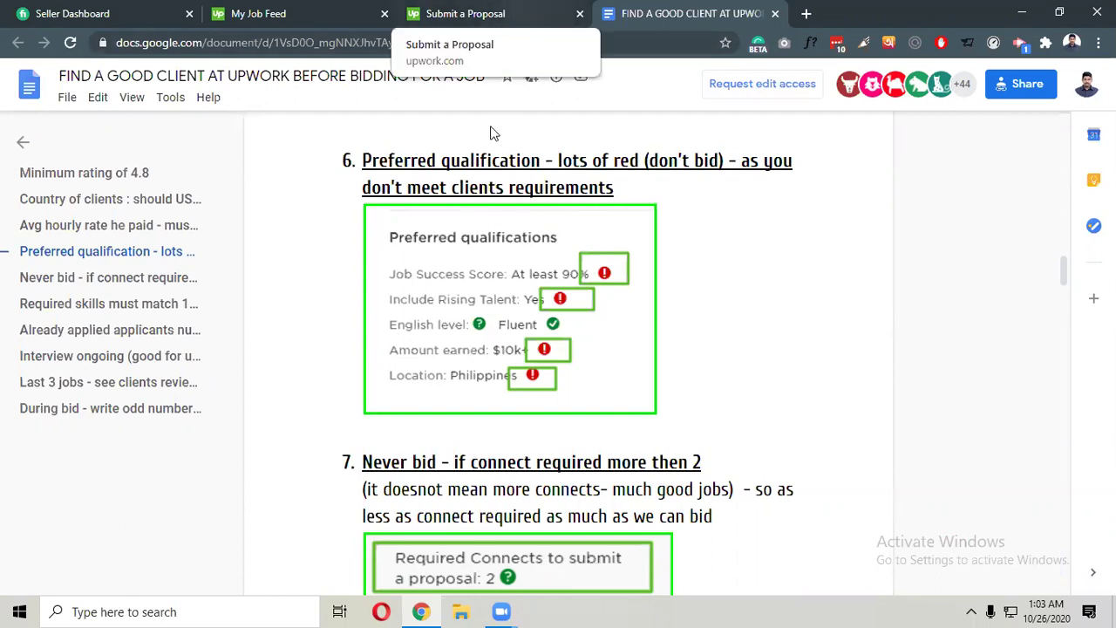
Look through the website redesign proposal form, from the job details and terms to the cover letter and attachments.
key(ctrl+shift+Tab)
scroll(487, 235, down, 5)
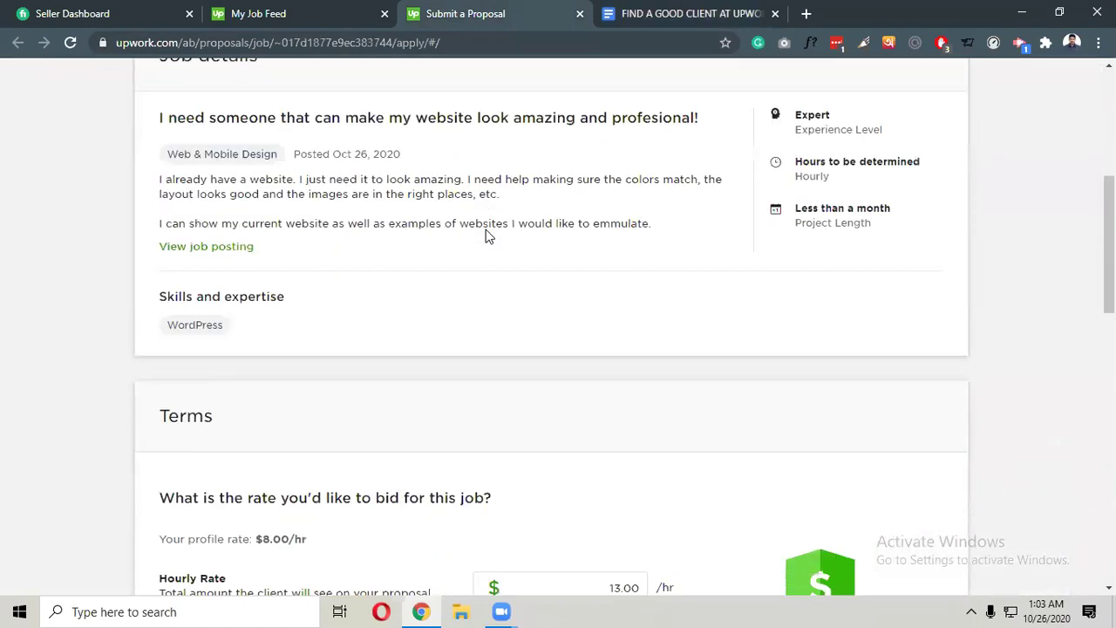
scroll(486, 234, down, 9)
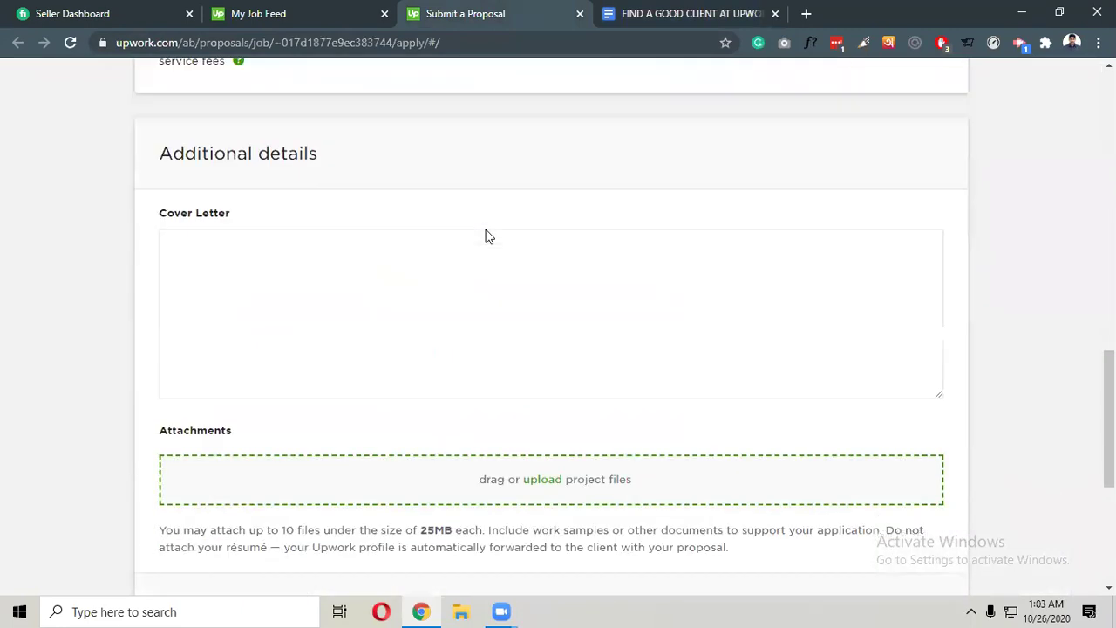
scroll(479, 224, up, 8)
scroll(480, 224, up, 10)
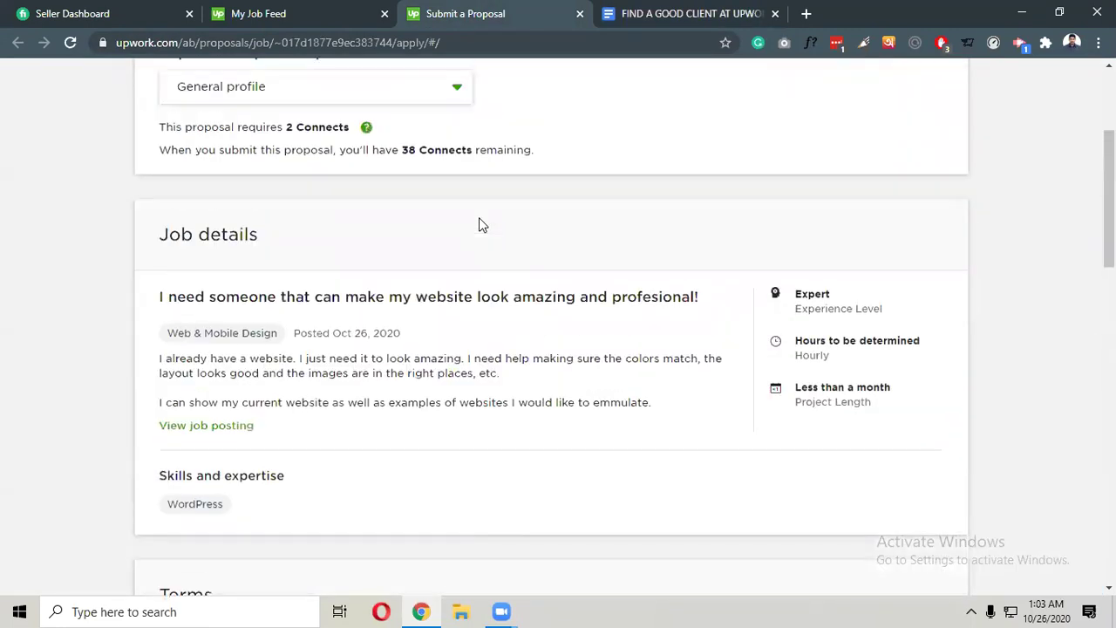
Examine the website redesign job posting for required skills, job activity, client statistics and the client's recent history.
click(249, 14)
scroll(442, 214, down, 1)
scroll(442, 213, down, 1)
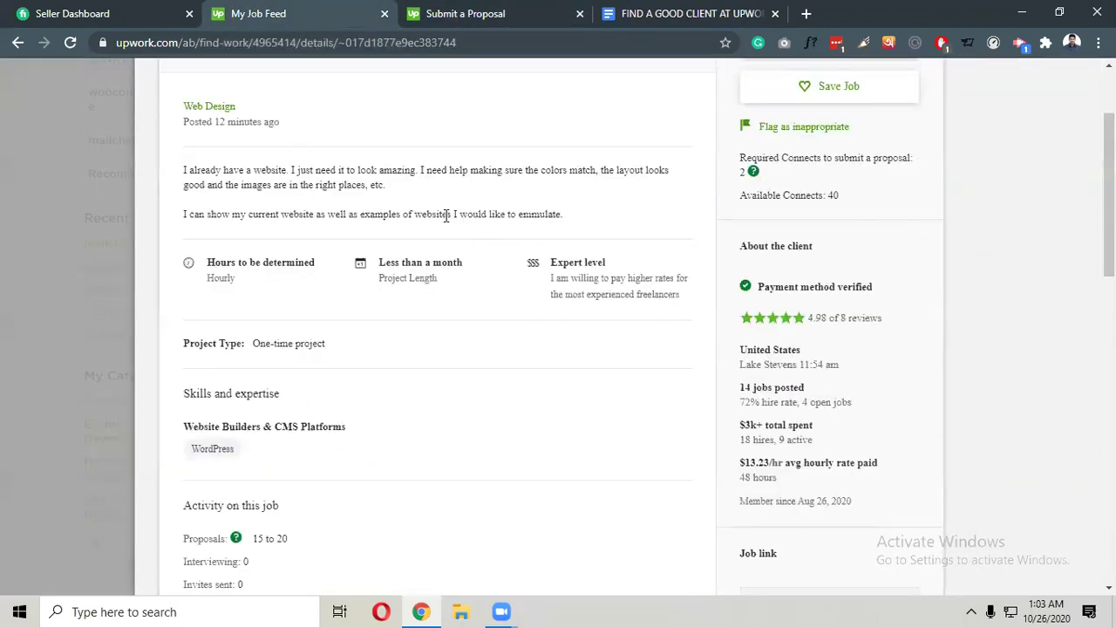
scroll(445, 218, down, 5)
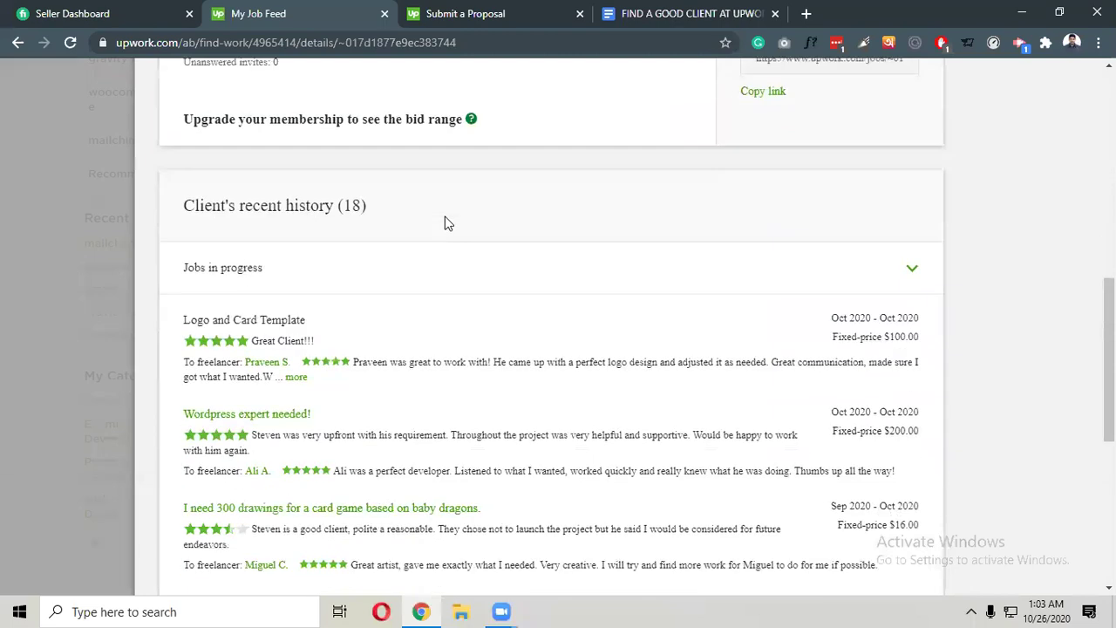
scroll(445, 218, down, 5)
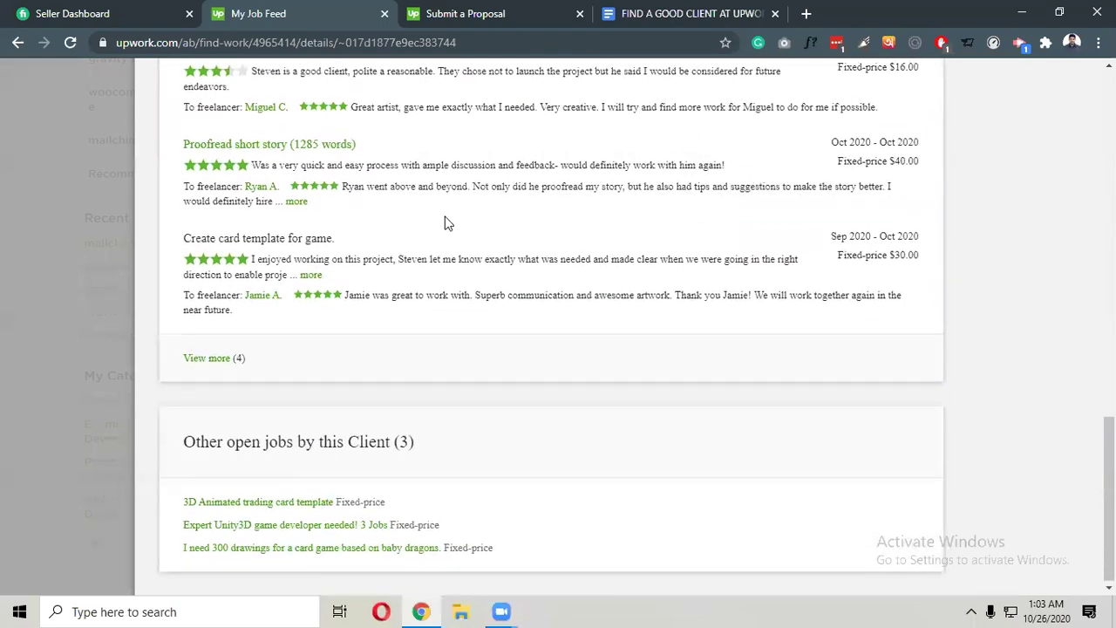
scroll(445, 222, up, 8)
scroll(404, 261, up, 4)
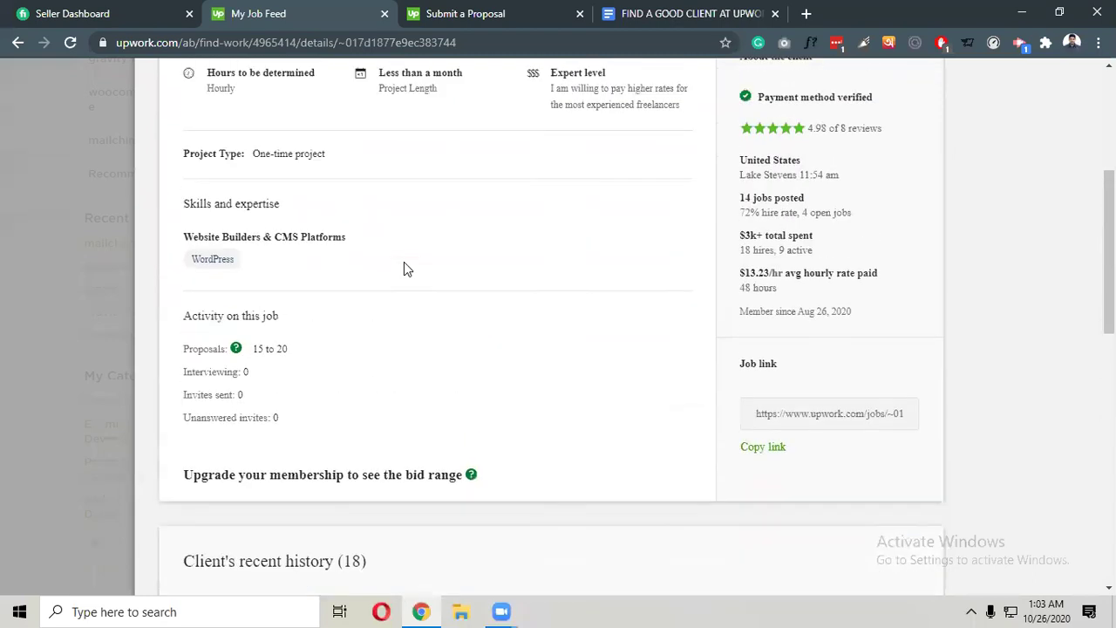
scroll(404, 262, up, 2)
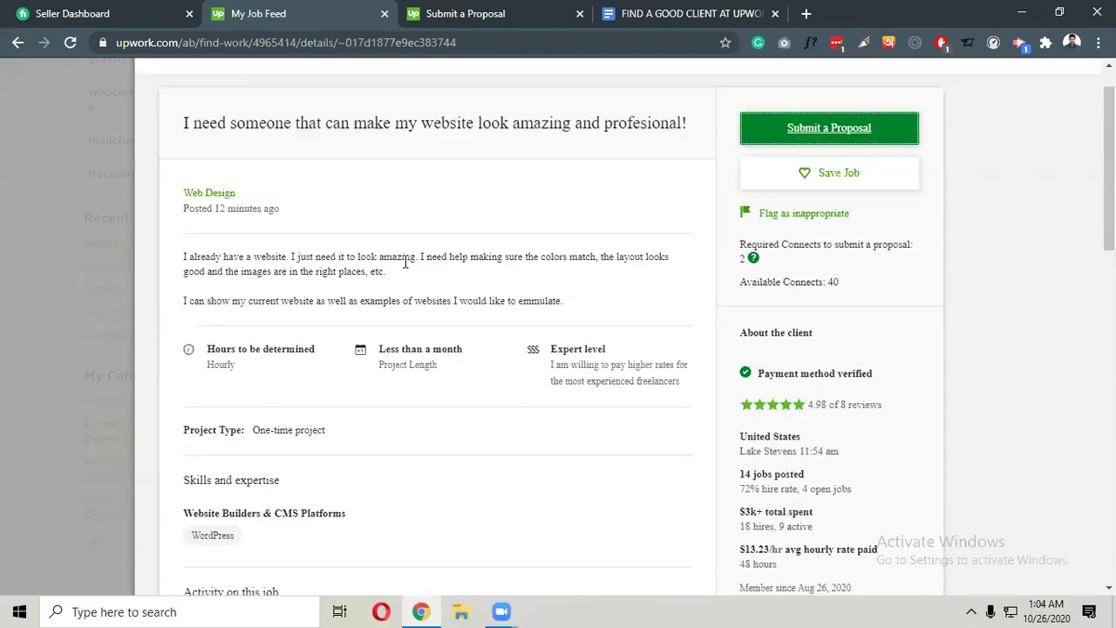
scroll(404, 261, down, 3)
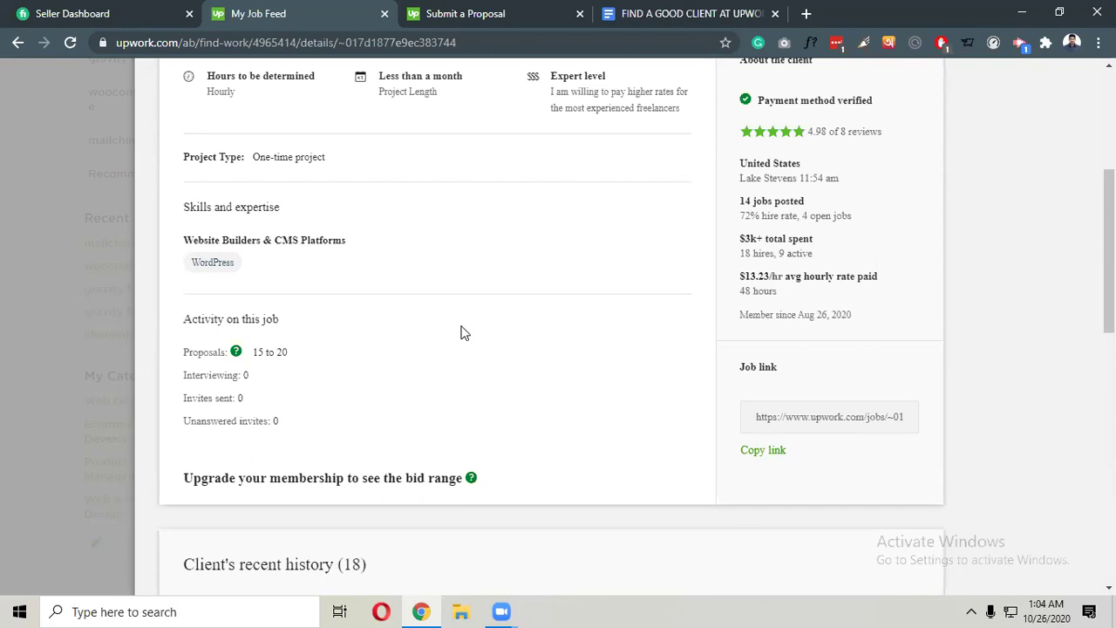
Read the client guide's rules 6 to 8 on preferred qualifications, required Connects and jobs with screening questions.
click(603, 19)
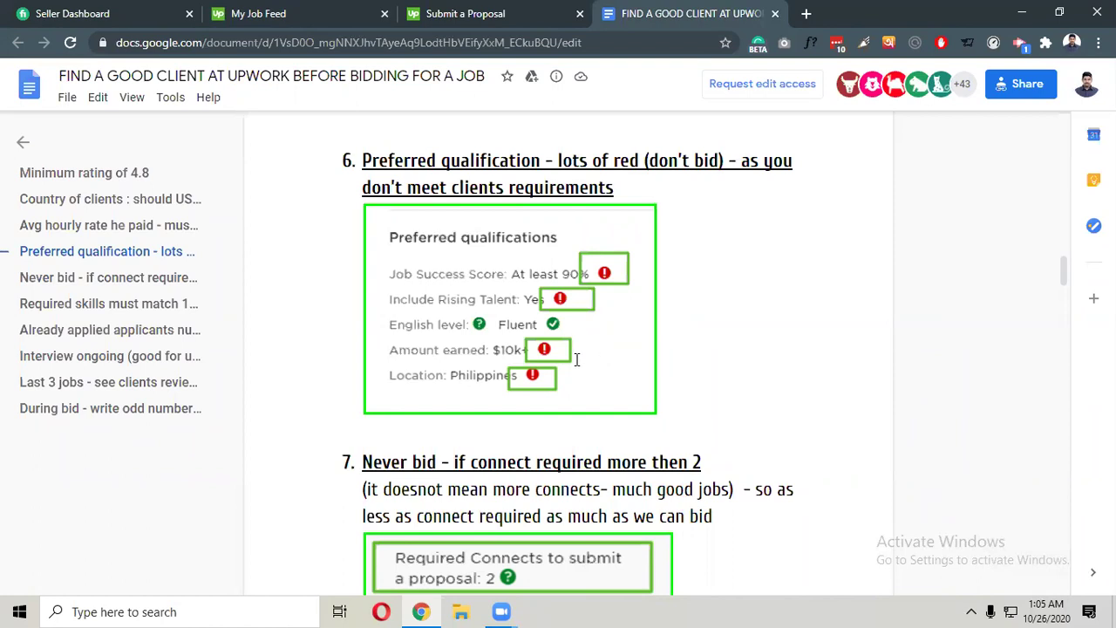
scroll(577, 370, down, 3)
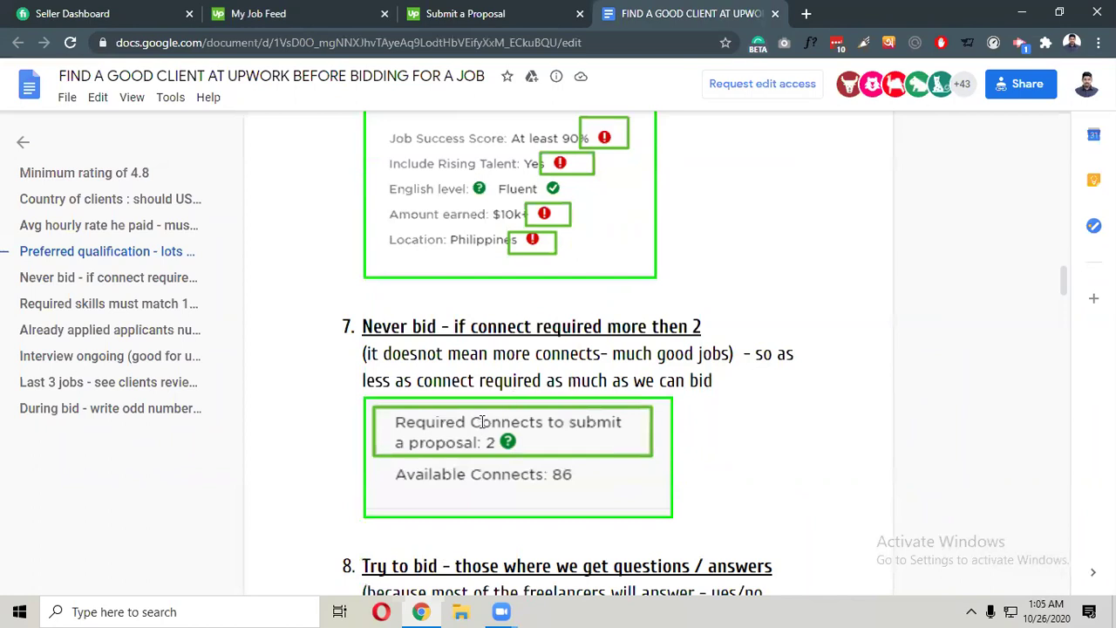
scroll(487, 389, up, 3)
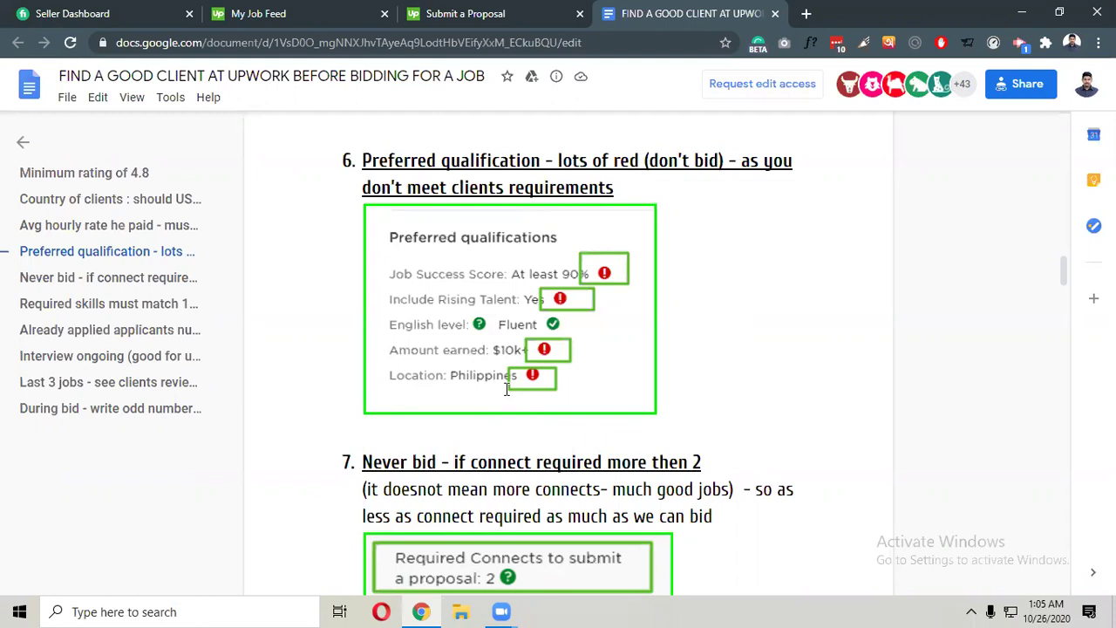
scroll(506, 388, down, 3)
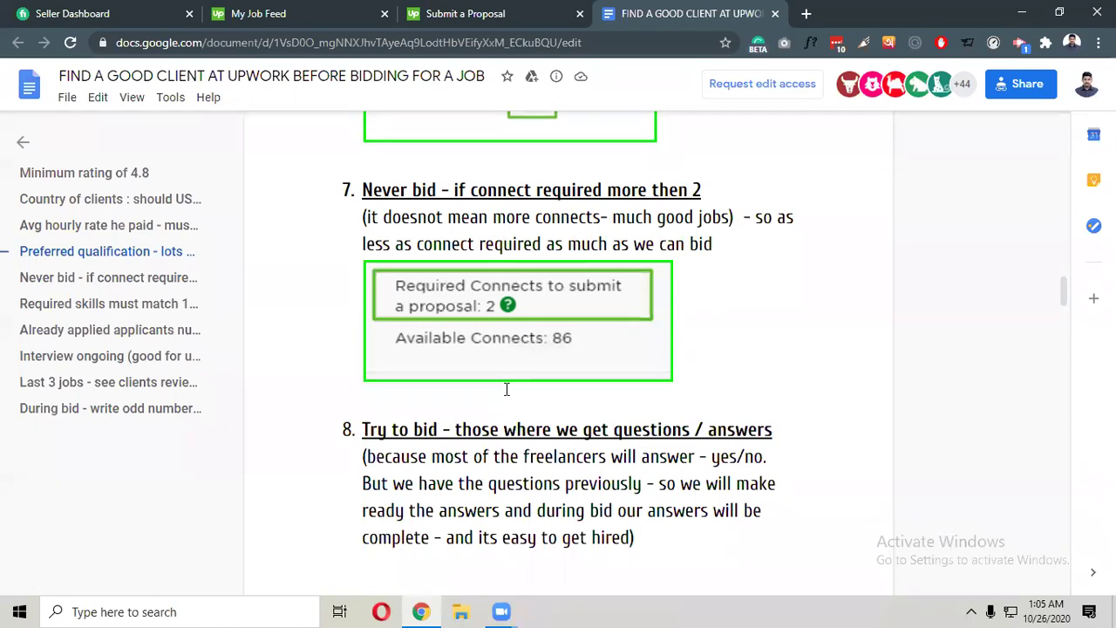
scroll(506, 389, down, 2)
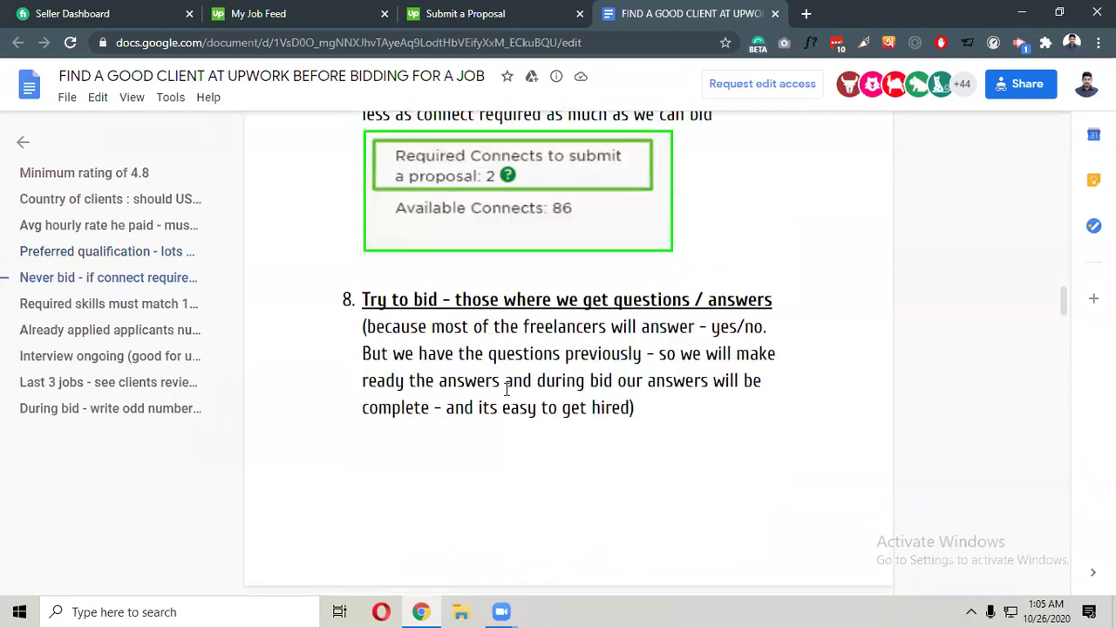
scroll(507, 388, down, 1)
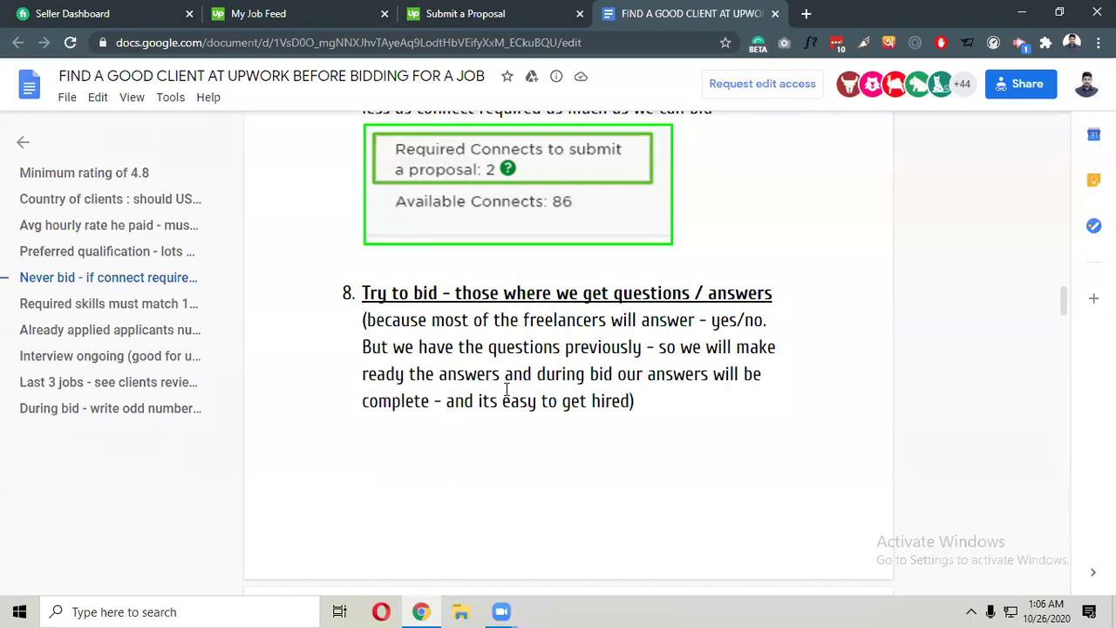
Read the guide's sample screening questions and rule 9 on matching the required skills with one's own.
scroll(506, 388, down, 3)
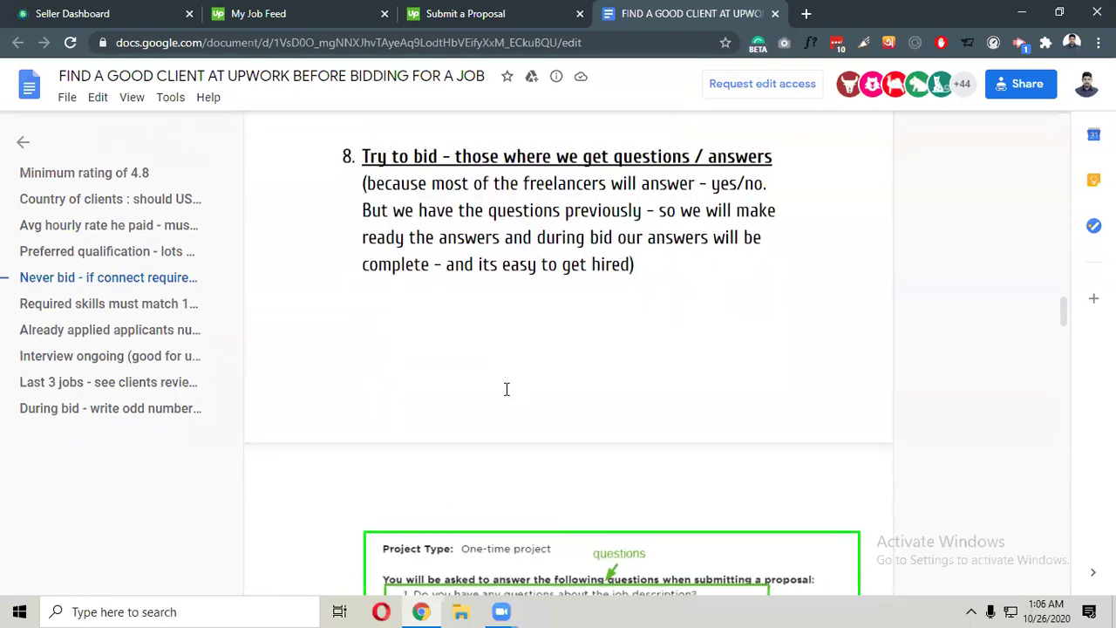
scroll(505, 389, down, 3)
scroll(505, 389, down, 4)
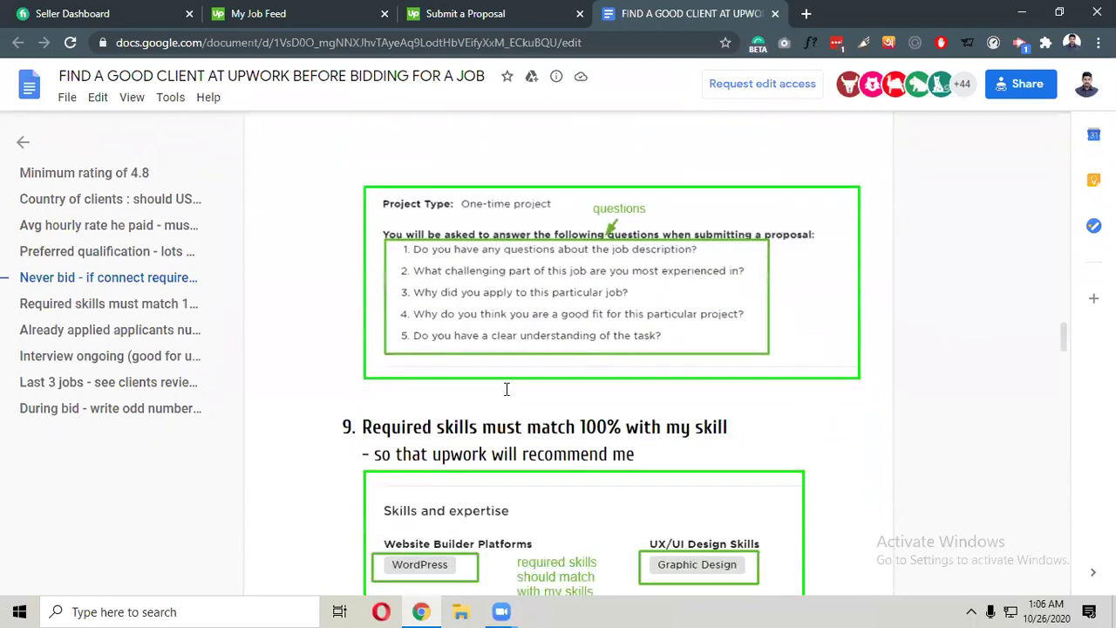
scroll(510, 375, down, 1)
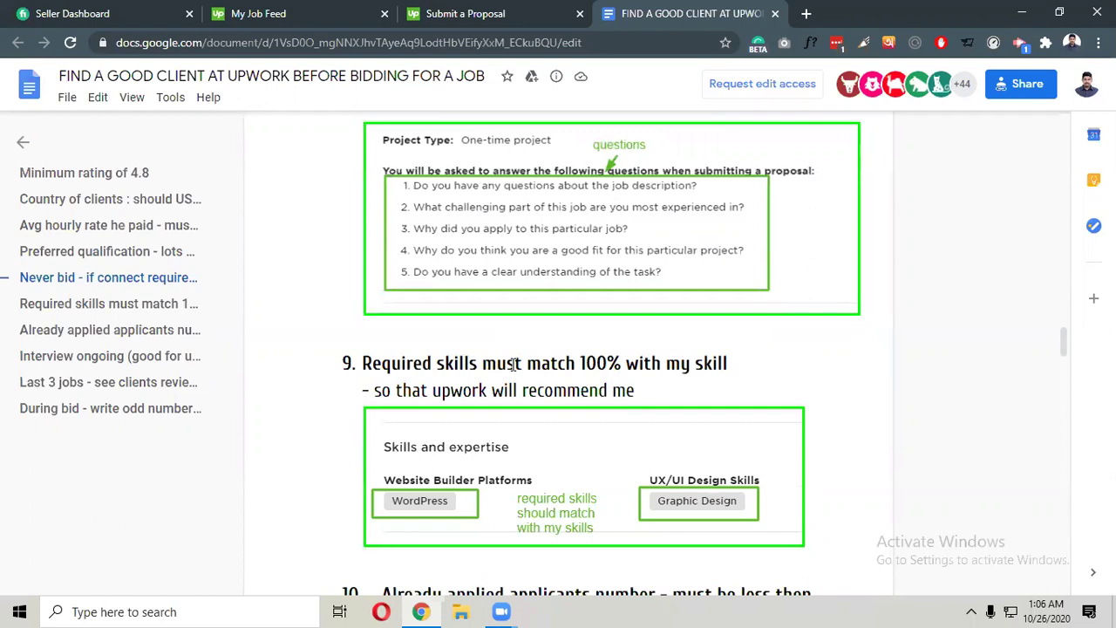
scroll(514, 365, down, 1)
scroll(513, 366, down, 1)
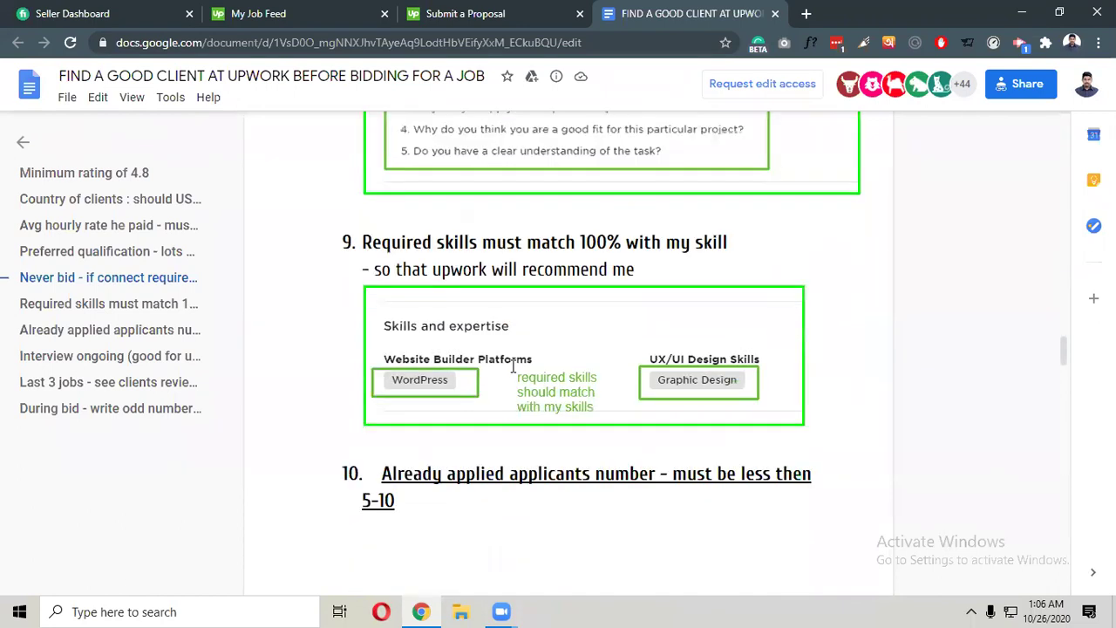
scroll(513, 366, down, 1)
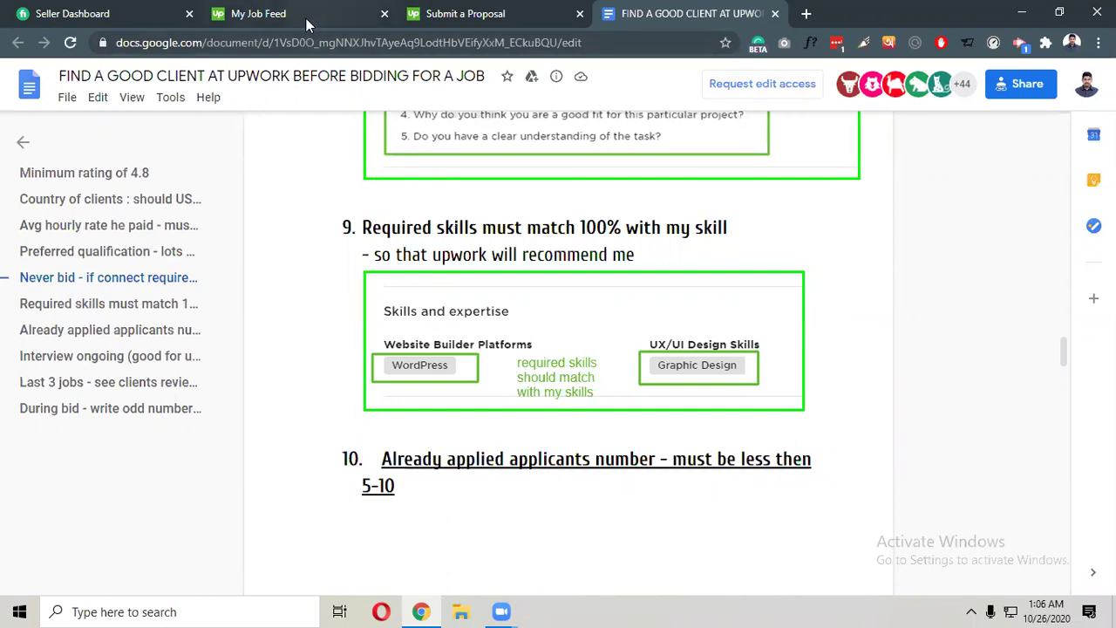
Check the website redesign job's skills and activity, and read the guide's rules 10 and 11 on applicant numbers and ongoing interviews.
key(ctrl+2)
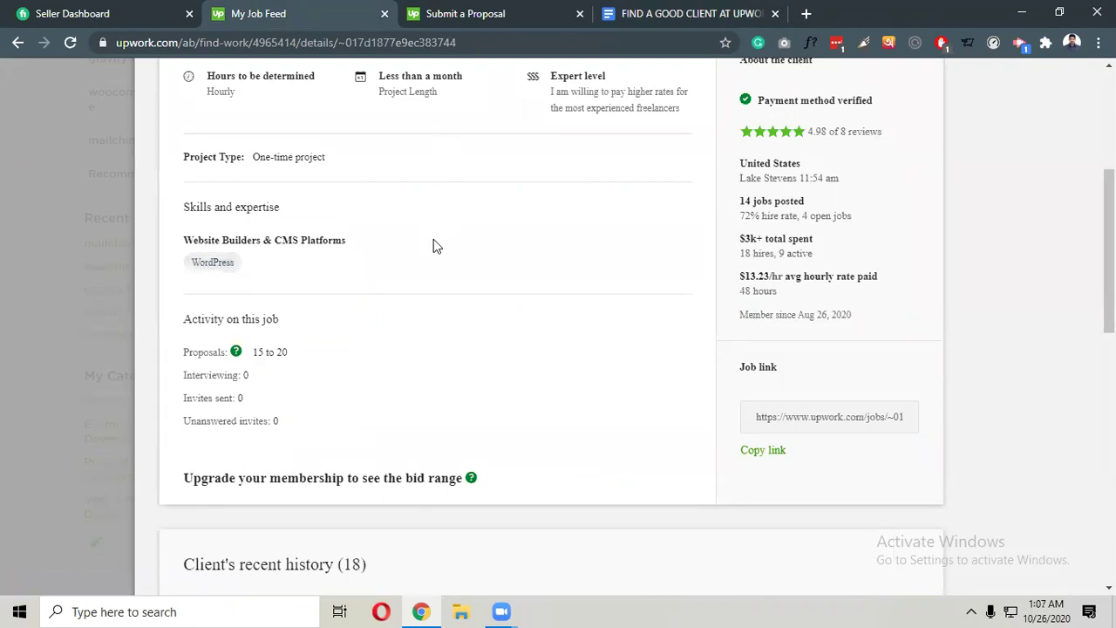
click(610, 17)
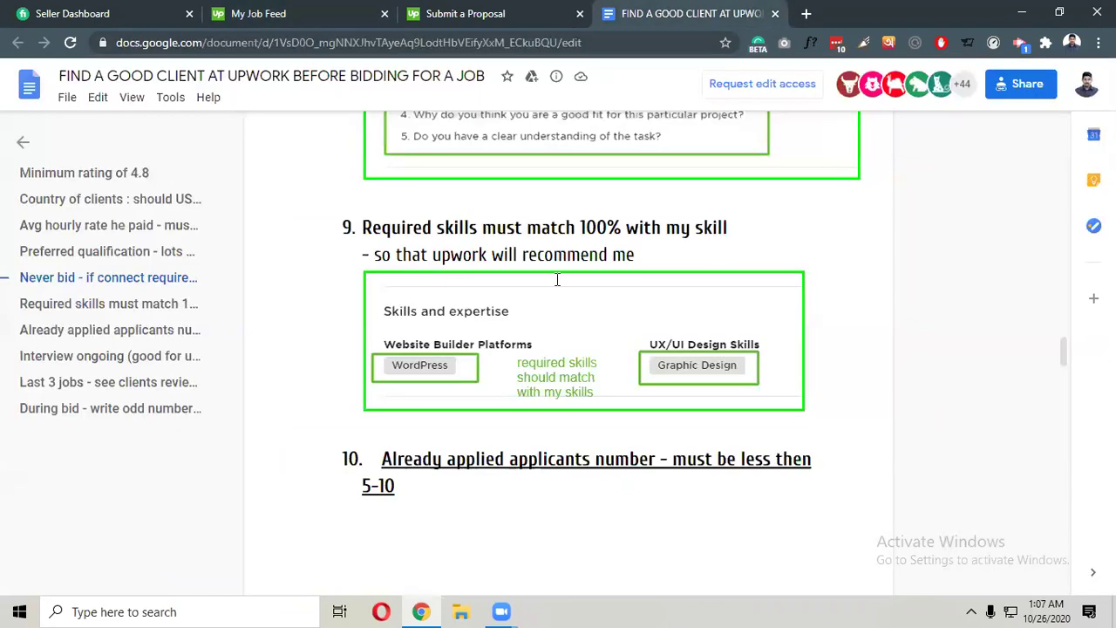
scroll(541, 311, down, 3)
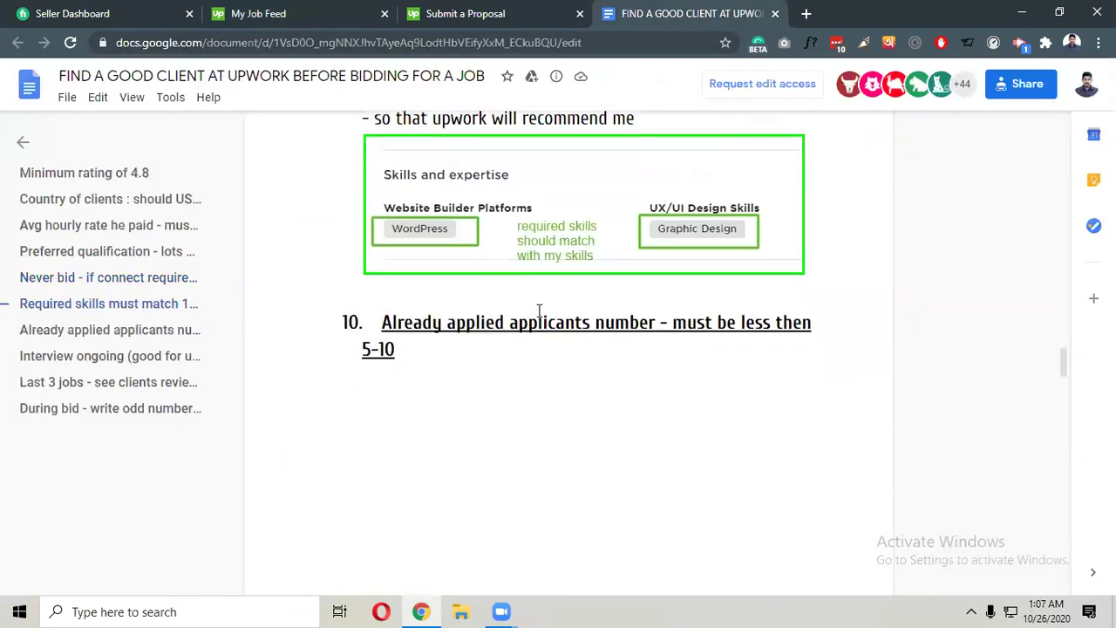
scroll(538, 311, down, 2)
scroll(539, 311, up, 2)
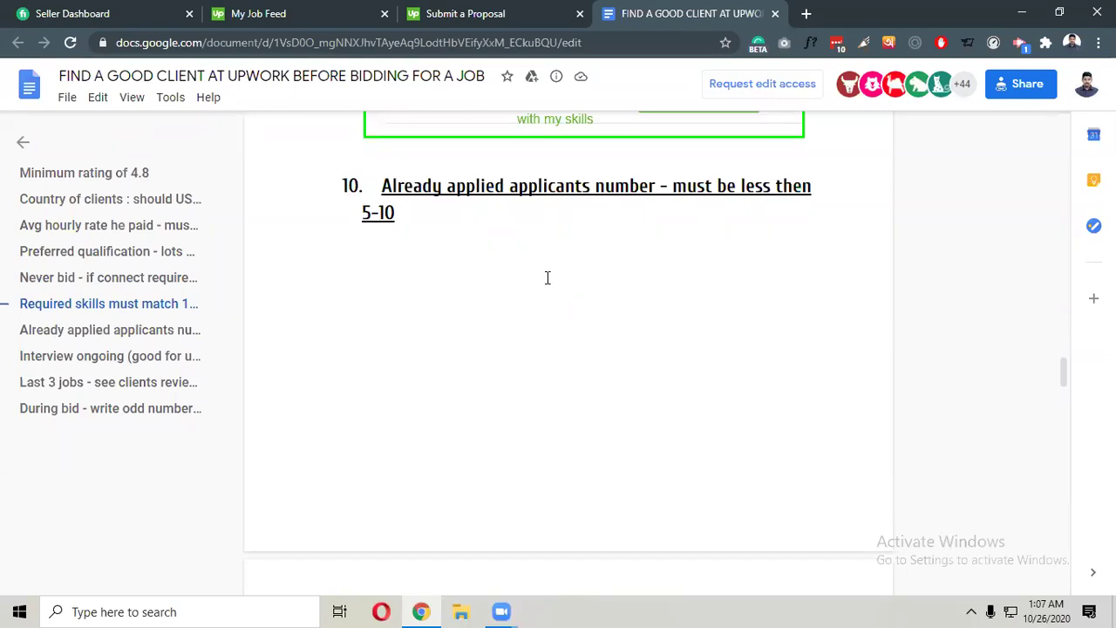
scroll(548, 278, down, 5)
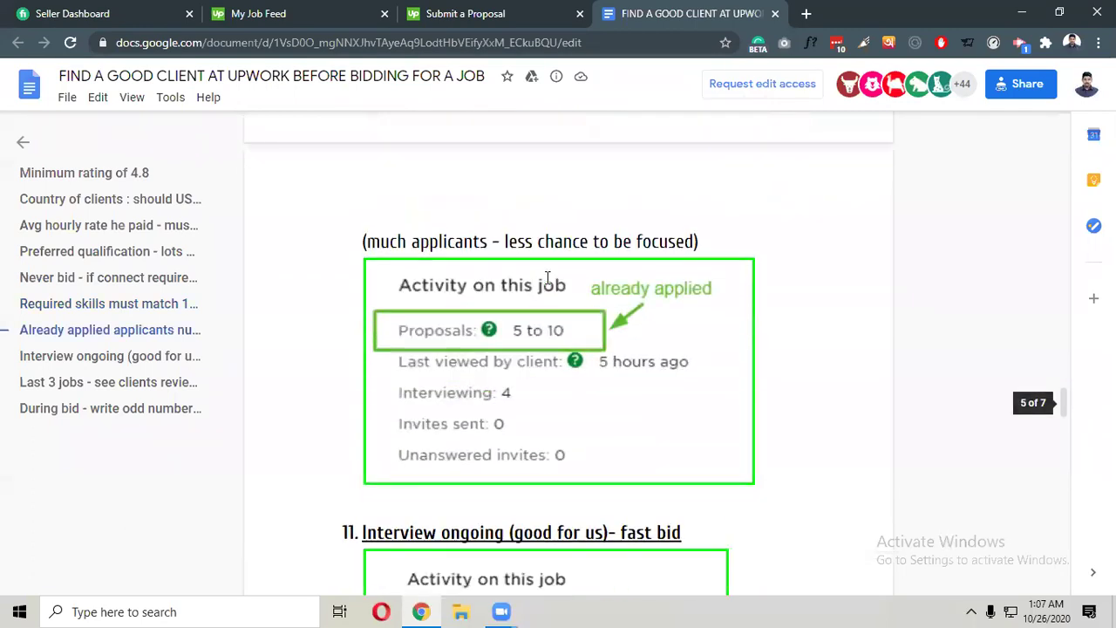
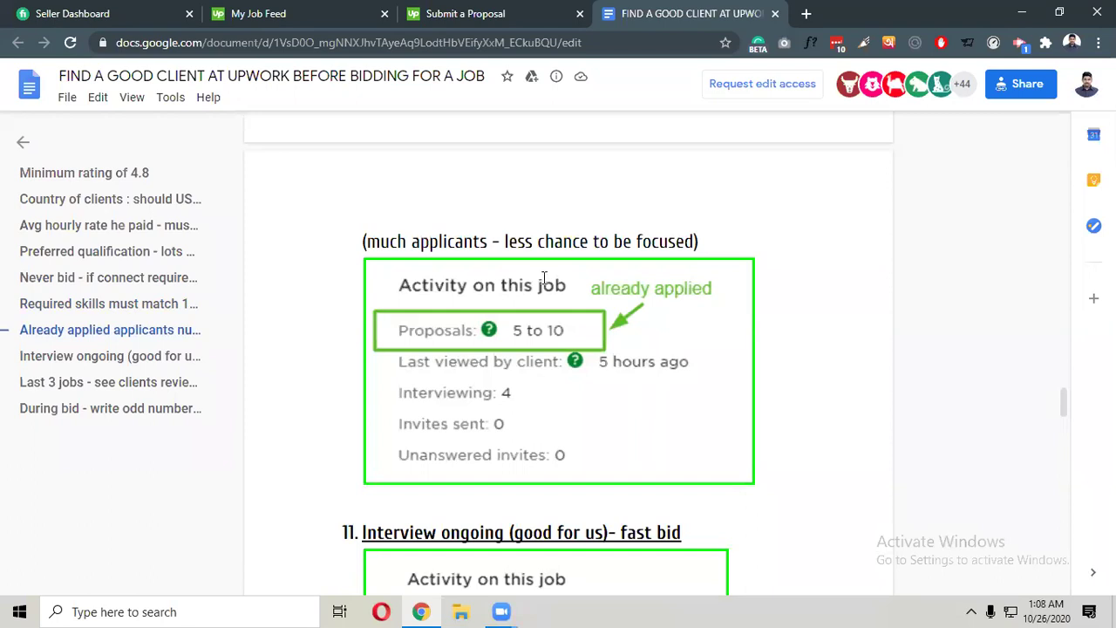
scroll(549, 288, down, 3)
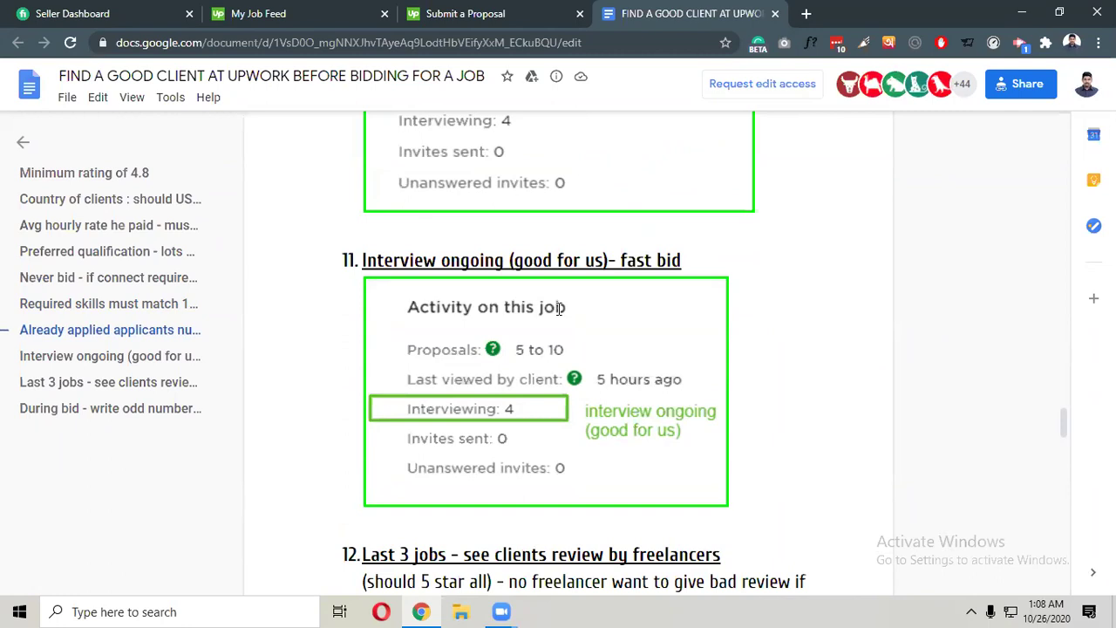
Read the guide's rule 12 on past freelancers' reviews and check the reviews in the website redesign client's recent history.
scroll(559, 308, down, 3)
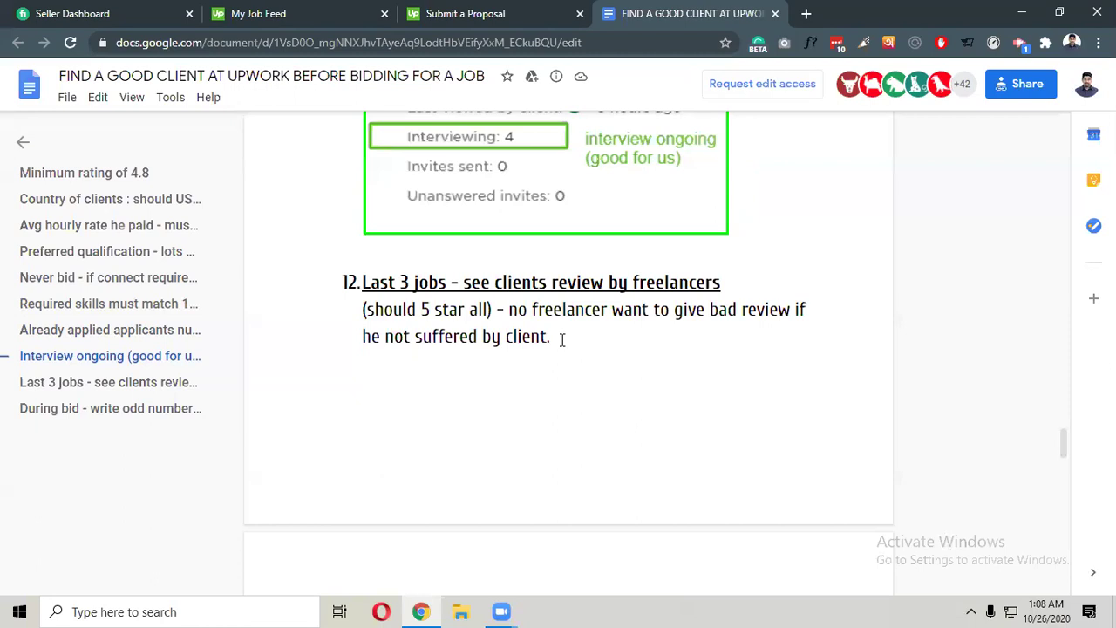
scroll(587, 340, down, 5)
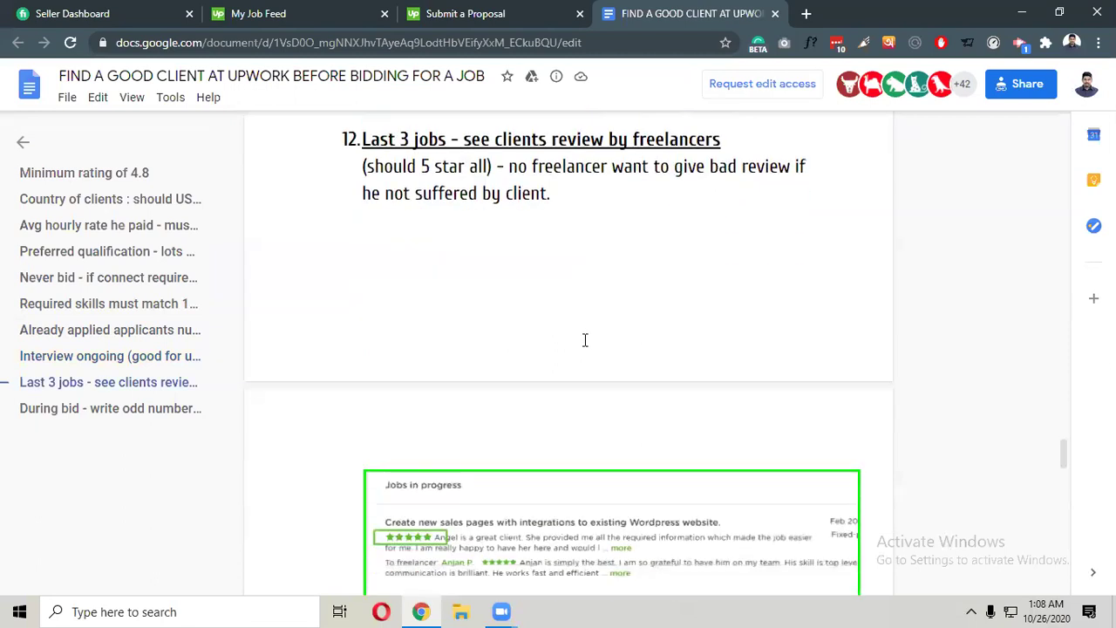
click(305, 13)
scroll(445, 218, down, 5)
scroll(444, 218, down, 2)
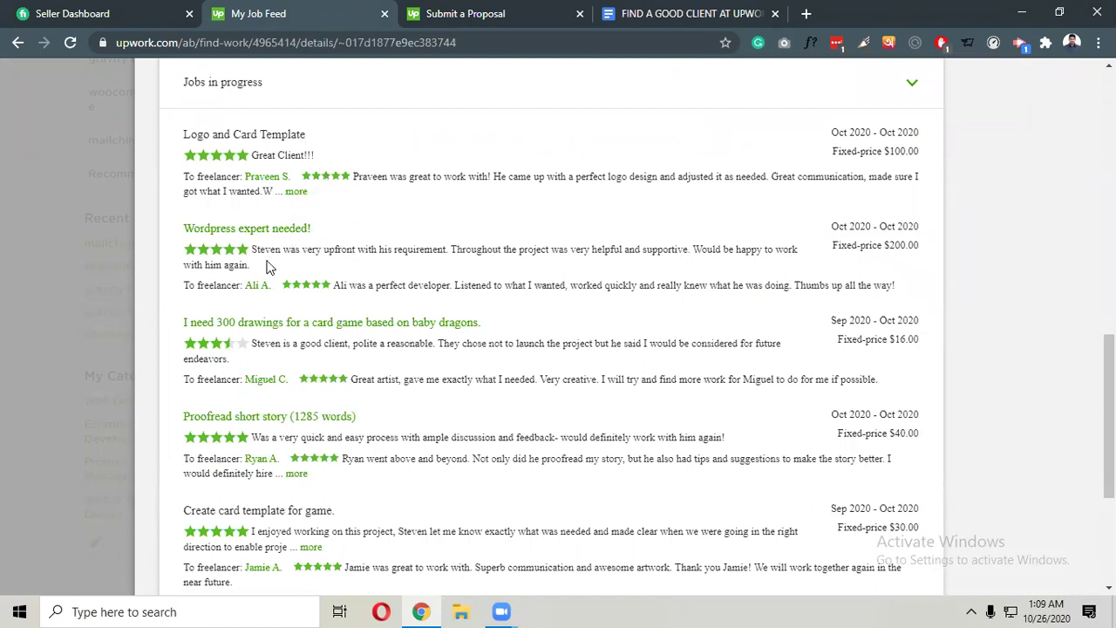
mouse_move(241, 357)
scroll(339, 353, down, 3)
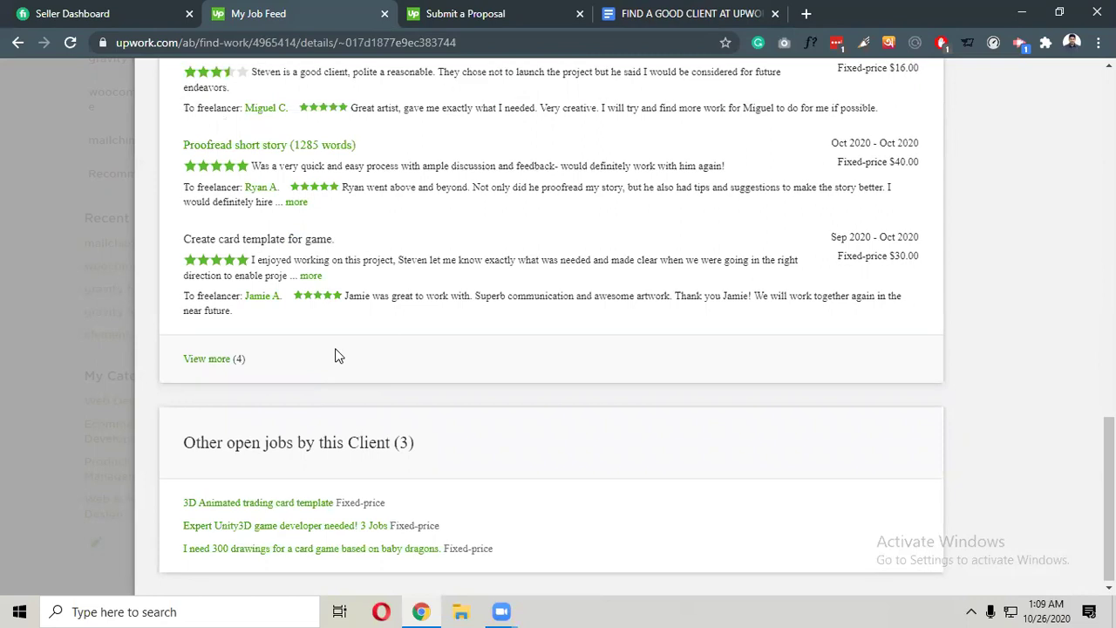
scroll(338, 356, up, 3)
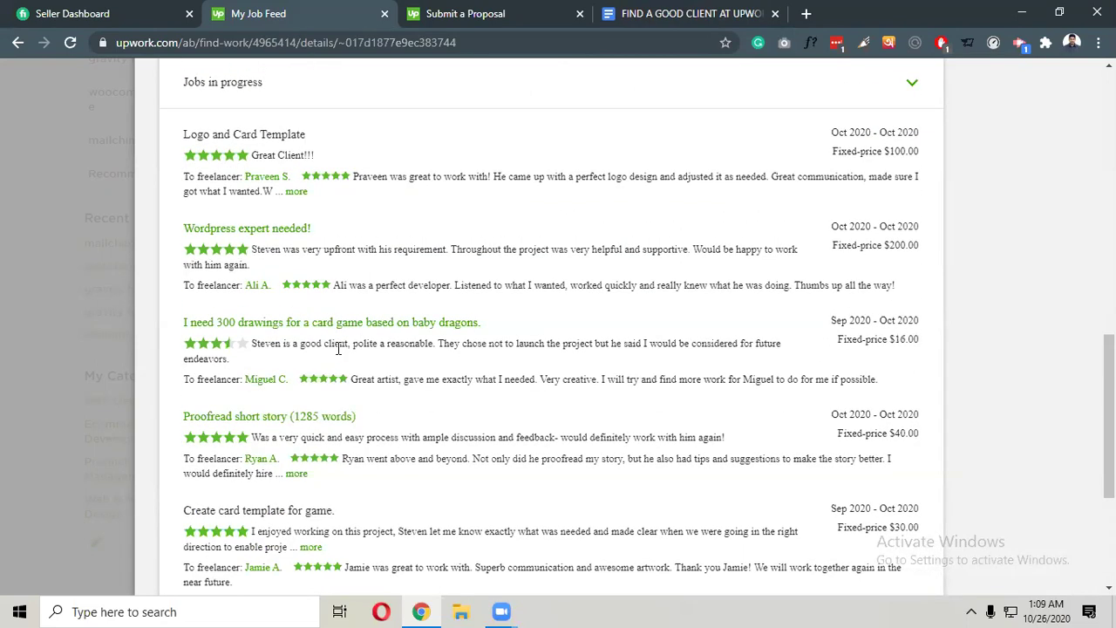
scroll(374, 288, up, 5)
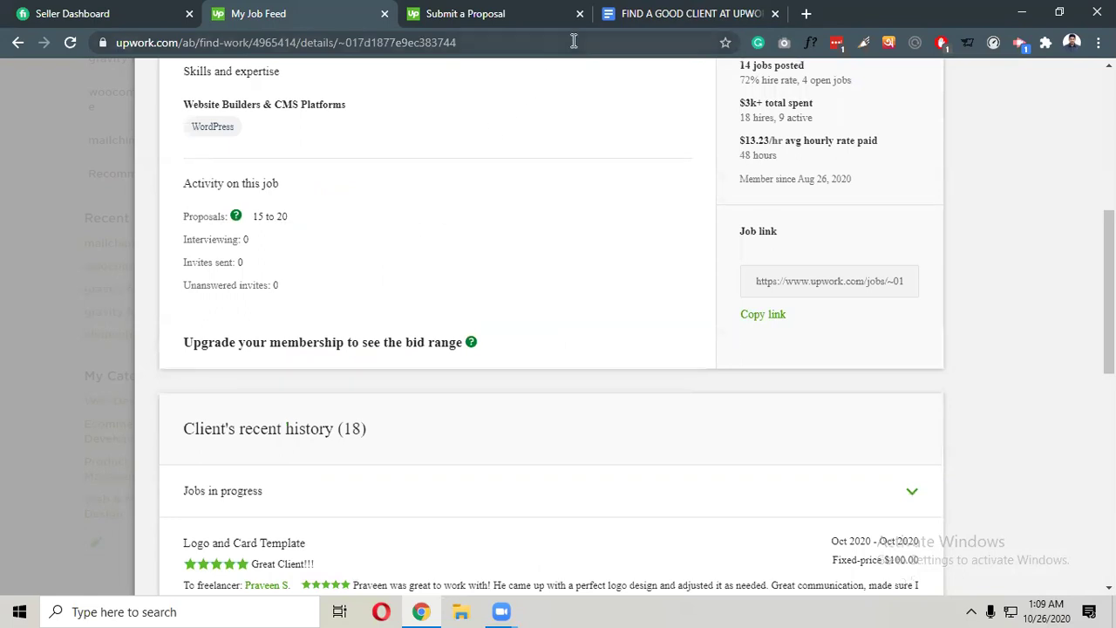
Read the guide's rule 13 on addressing the client by name, and find the website redesign client's name in past freelancers' reviews.
key(ctrl+Tab)
key(ctrl+Tab)
scroll(565, 294, down, 3)
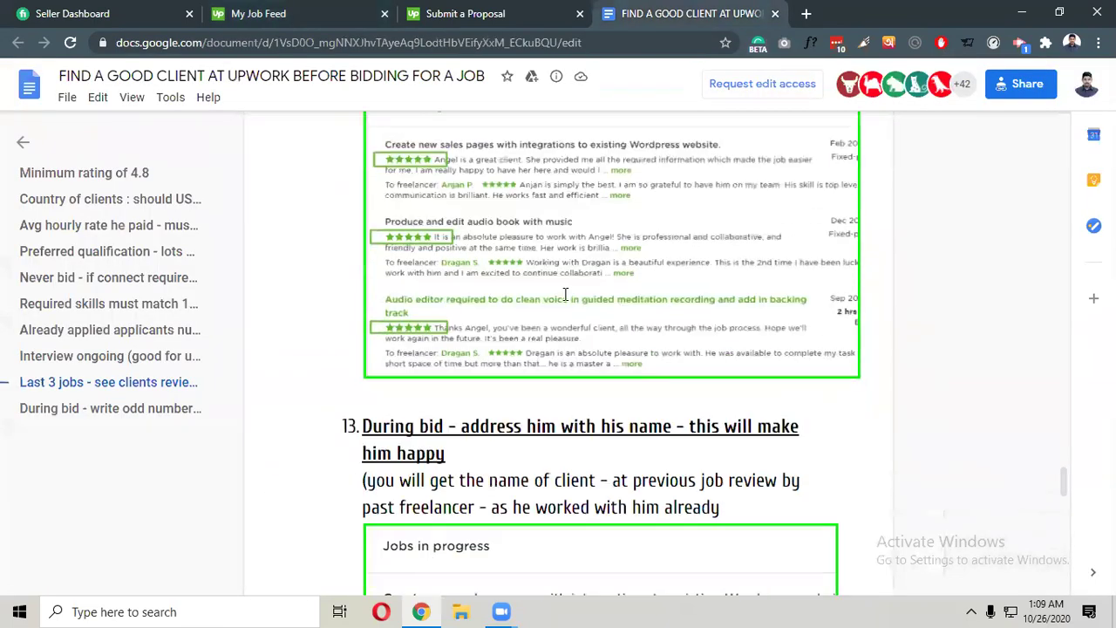
scroll(565, 294, down, 3)
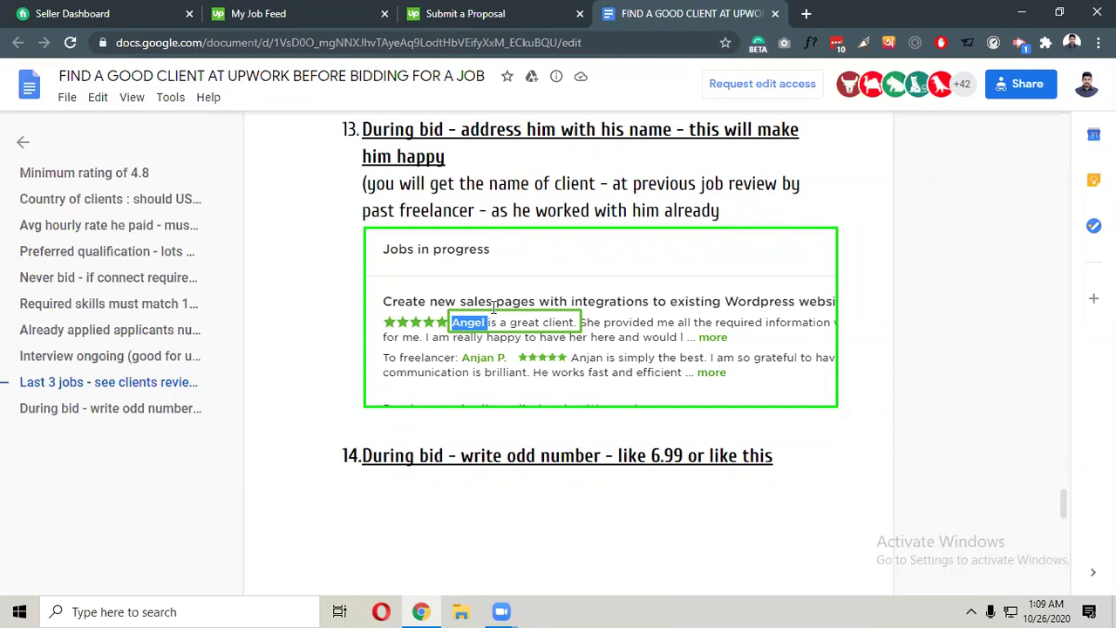
click(307, 16)
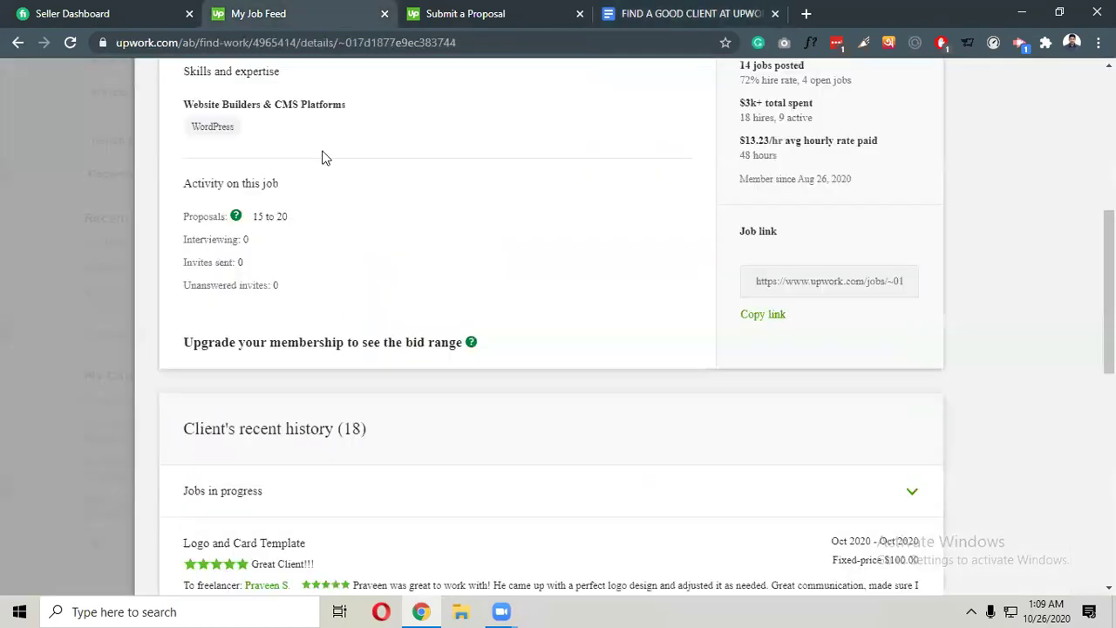
scroll(324, 157, up, 5)
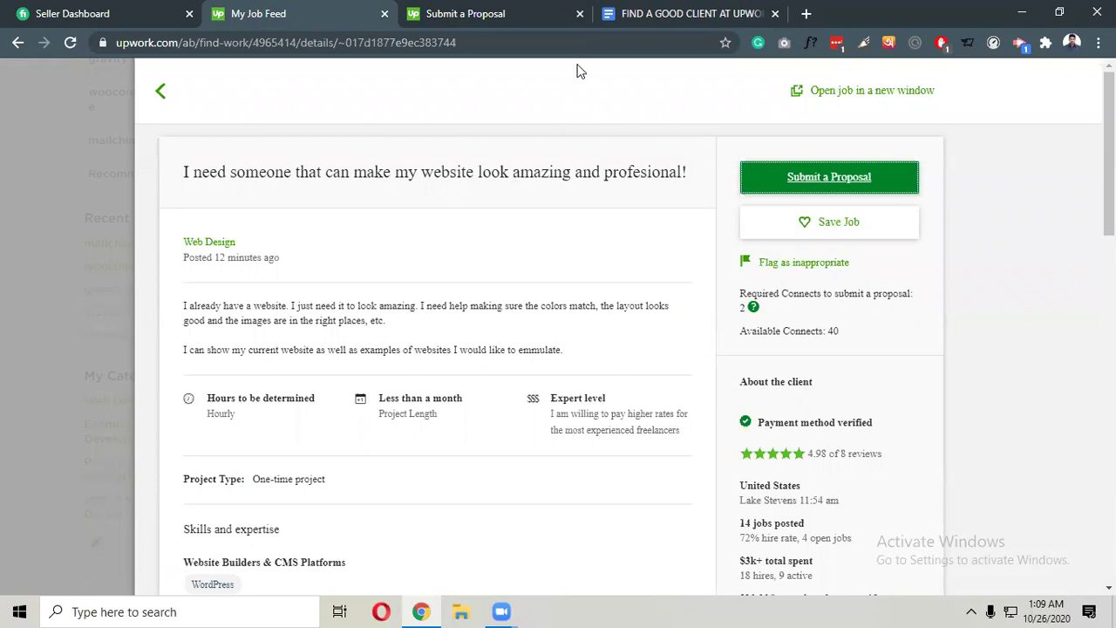
scroll(576, 138, down, 13)
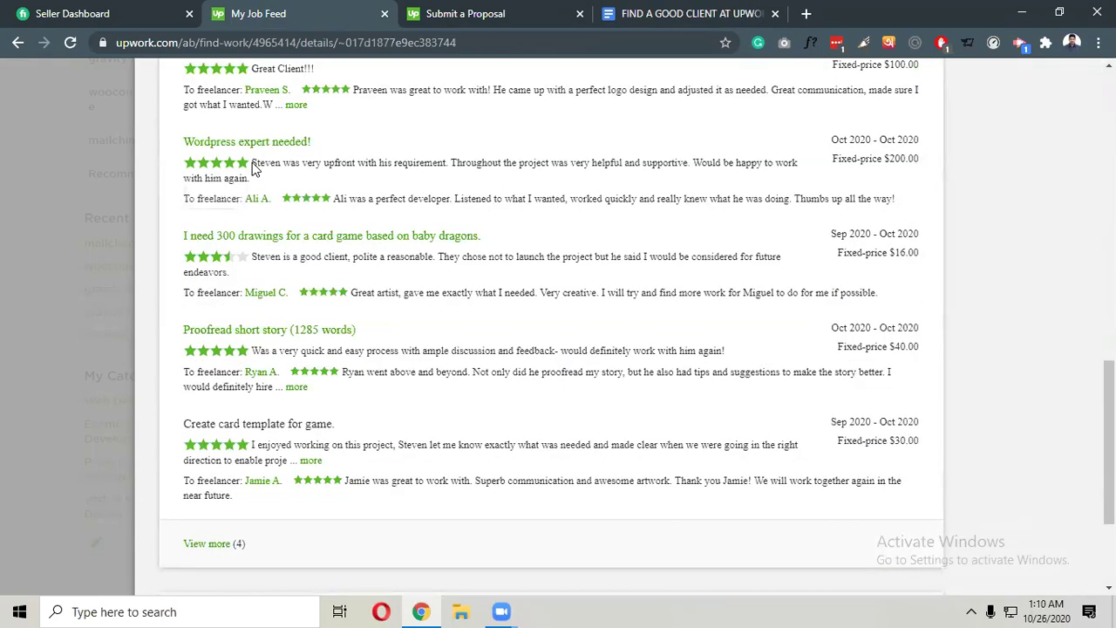
double_click(272, 164)
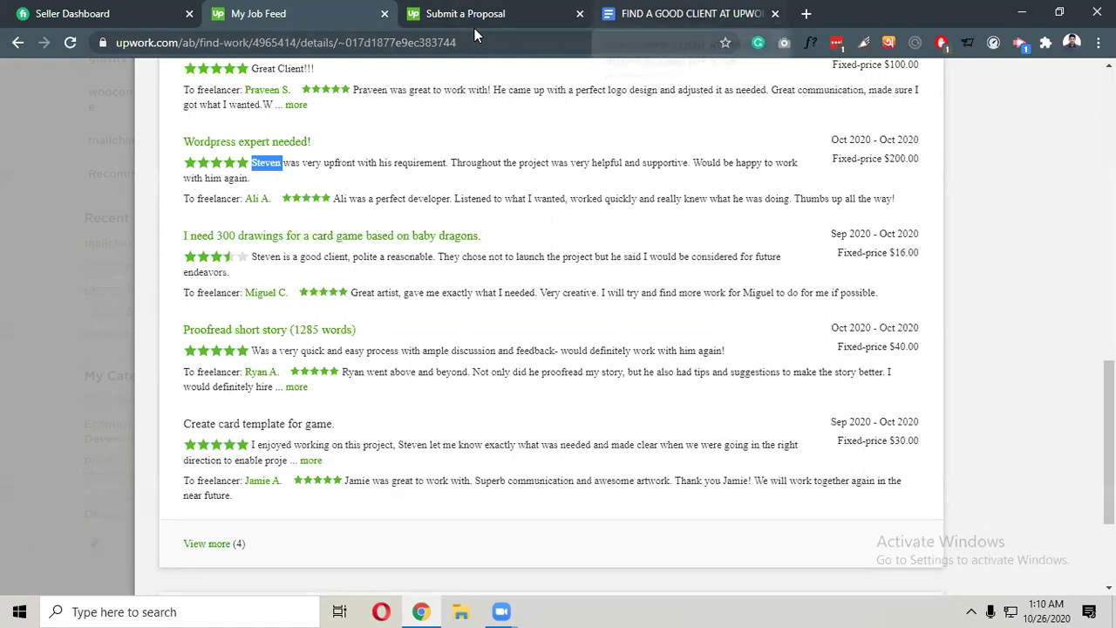
Read the guide's rules 14 and 15 on bidding an odd rate like 6.99 and answering the posting line by line.
click(689, 13)
scroll(485, 281, down, 3)
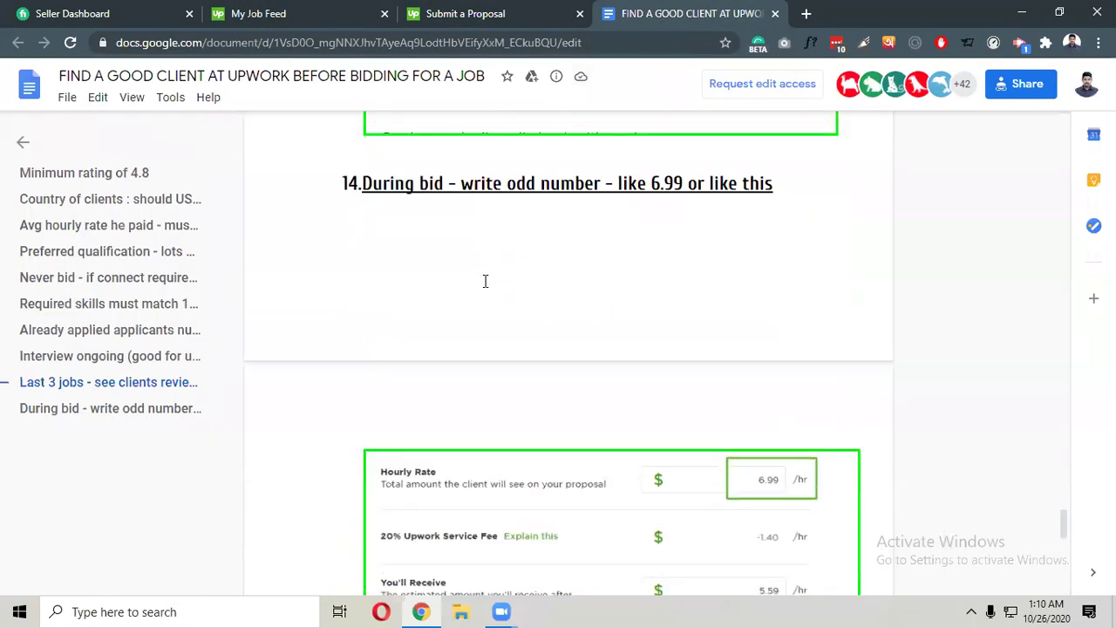
scroll(485, 281, down, 5)
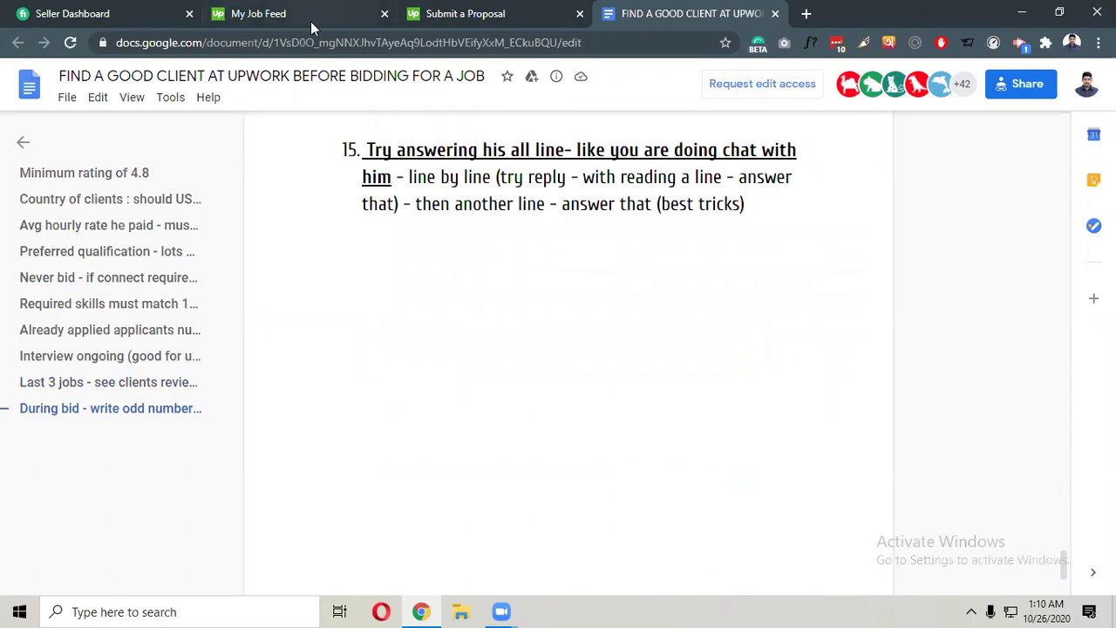
Close the website redesign job posting and return to the job feed.
click(310, 21)
scroll(244, 255, up, 15)
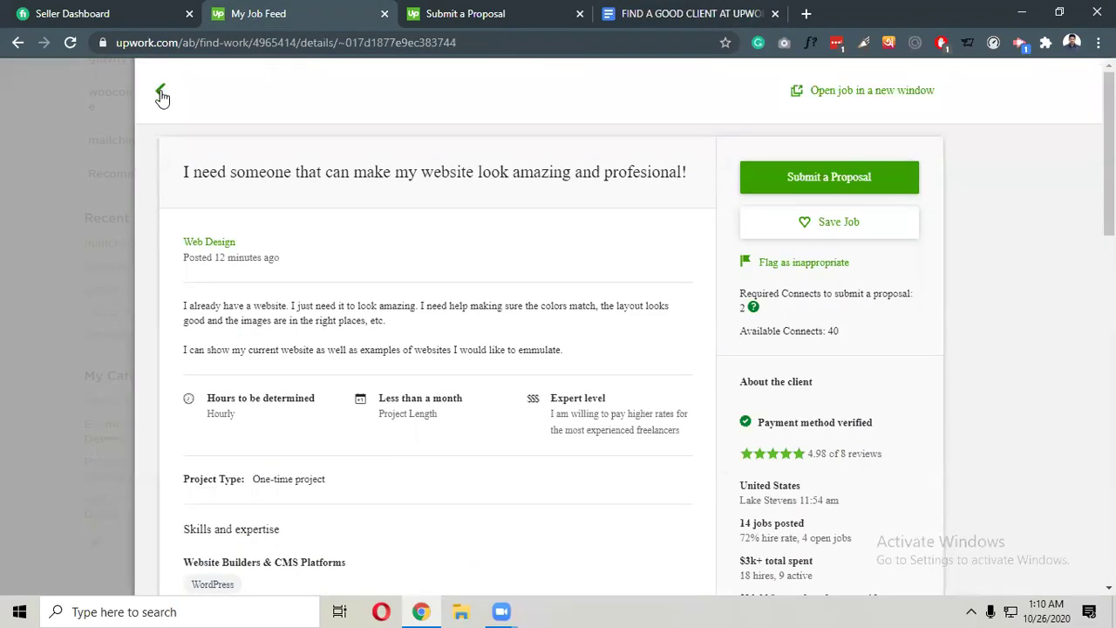
click(162, 94)
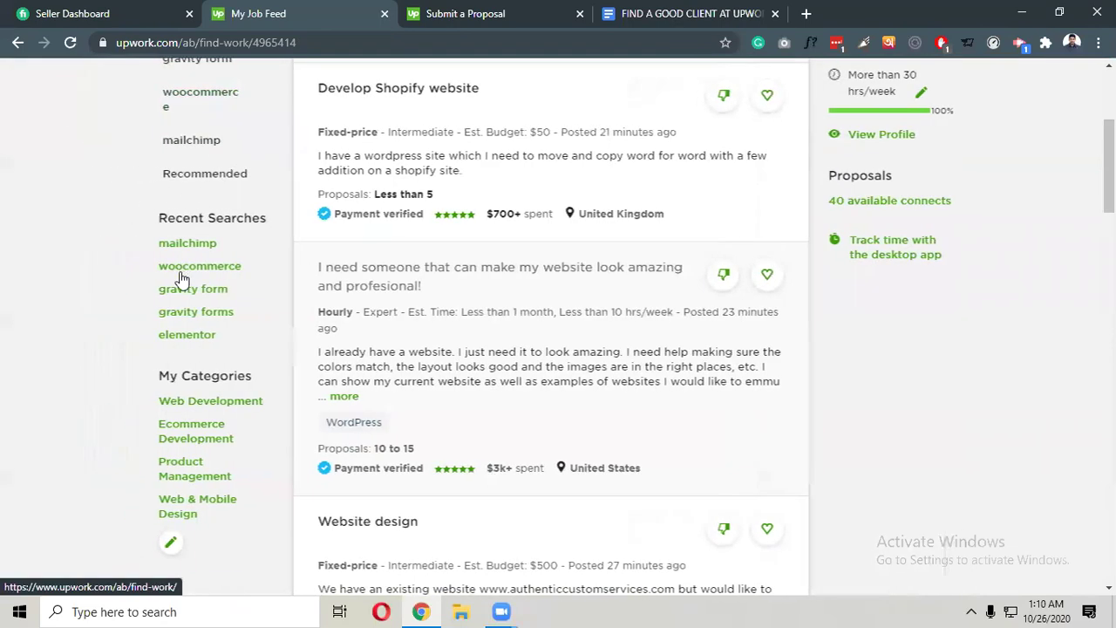
scroll(184, 296, up, 1)
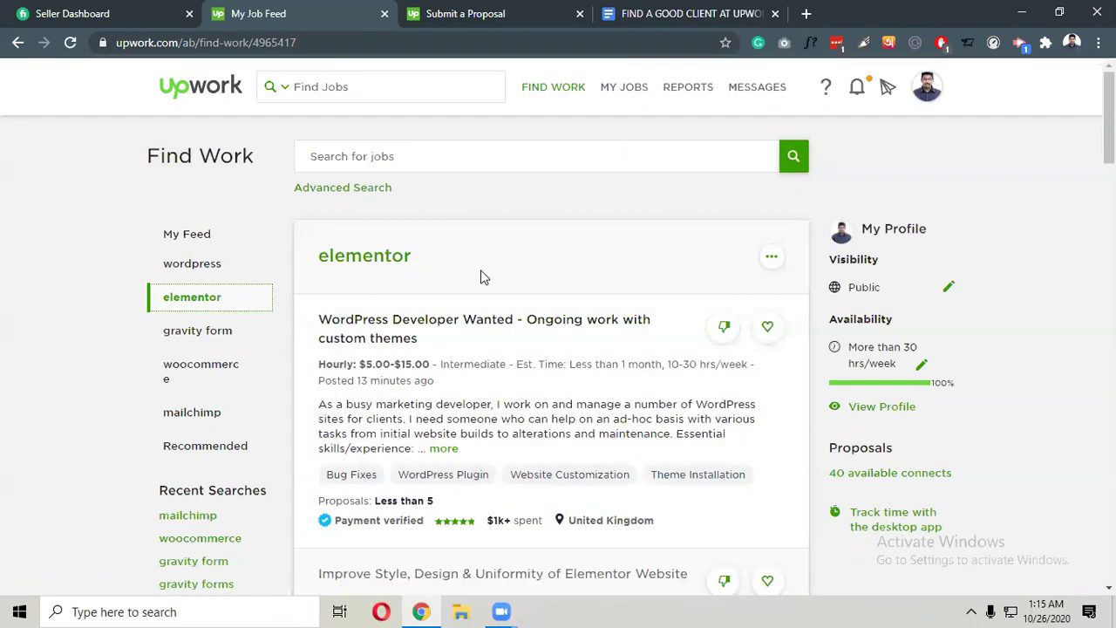
Browse the saved wordpress feed, comparing the listed jobs' budgets, proposal numbers, client ratings, spending and countries.
click(210, 264)
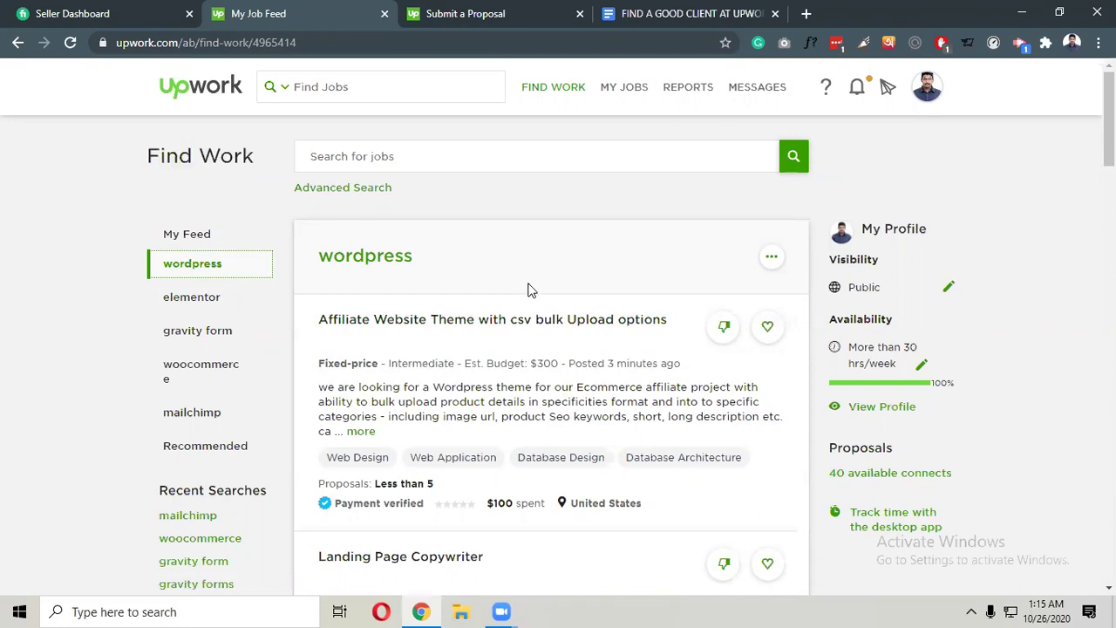
scroll(527, 290, down, 2)
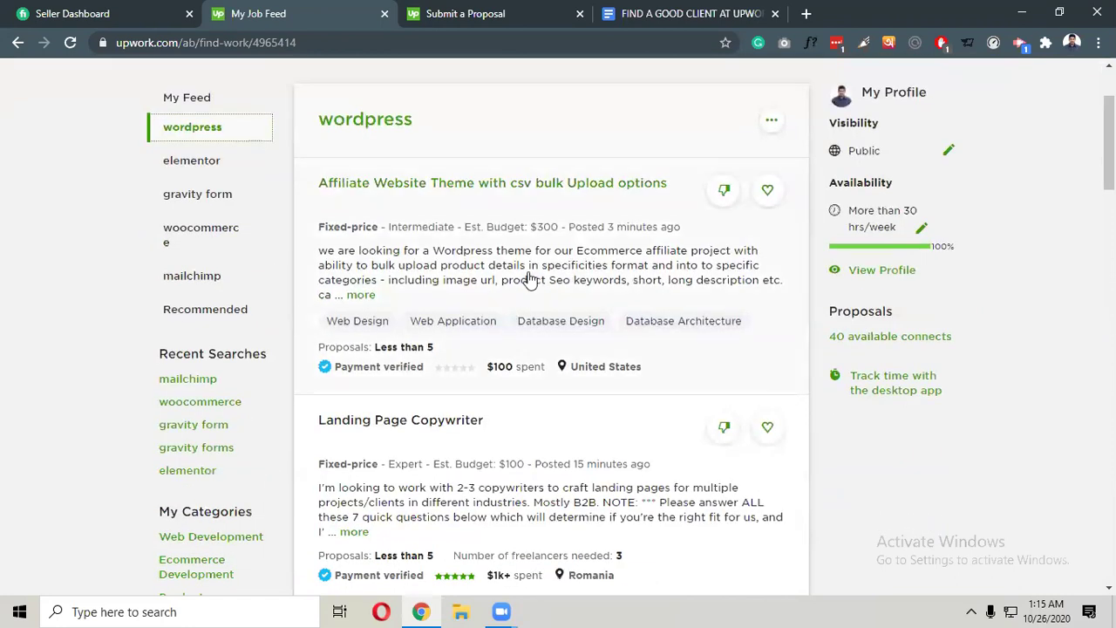
scroll(510, 253, down, 2)
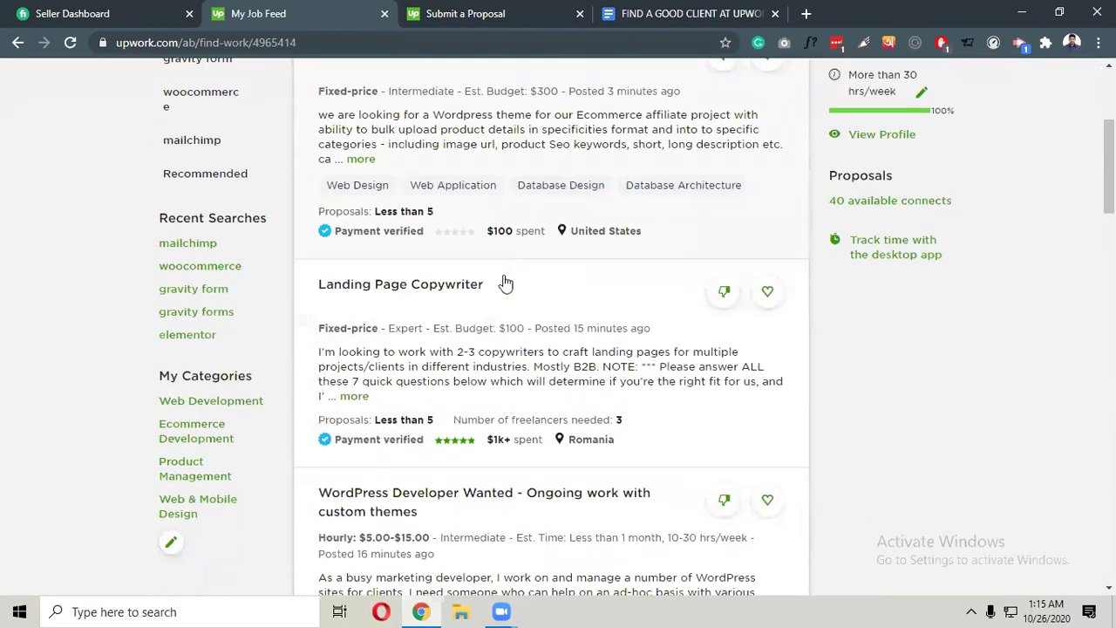
scroll(504, 288, down, 4)
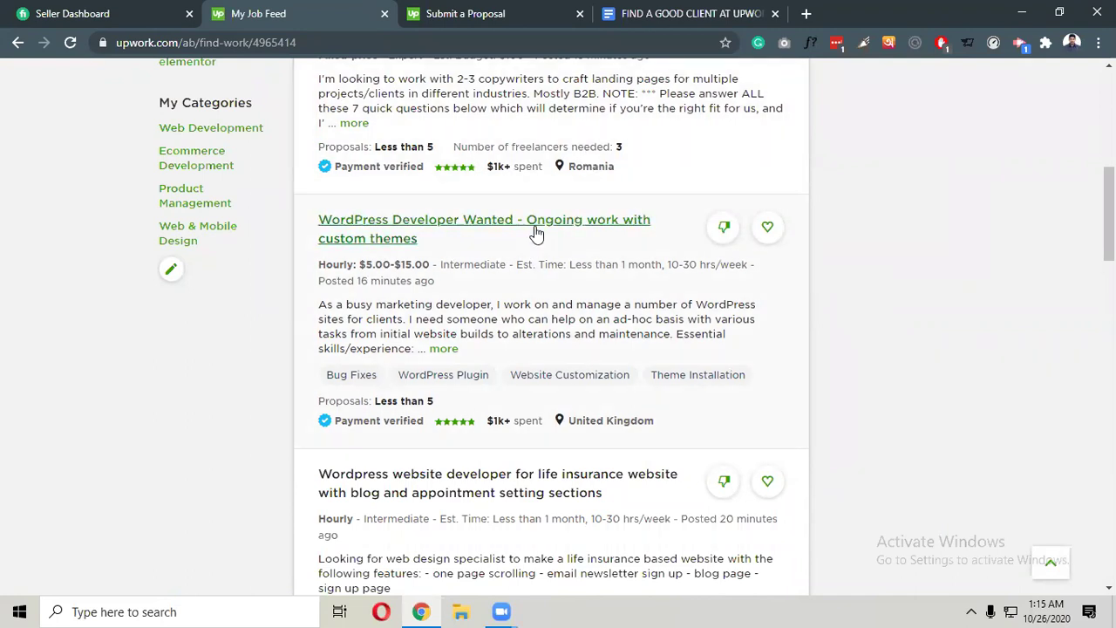
scroll(523, 277, up, 2)
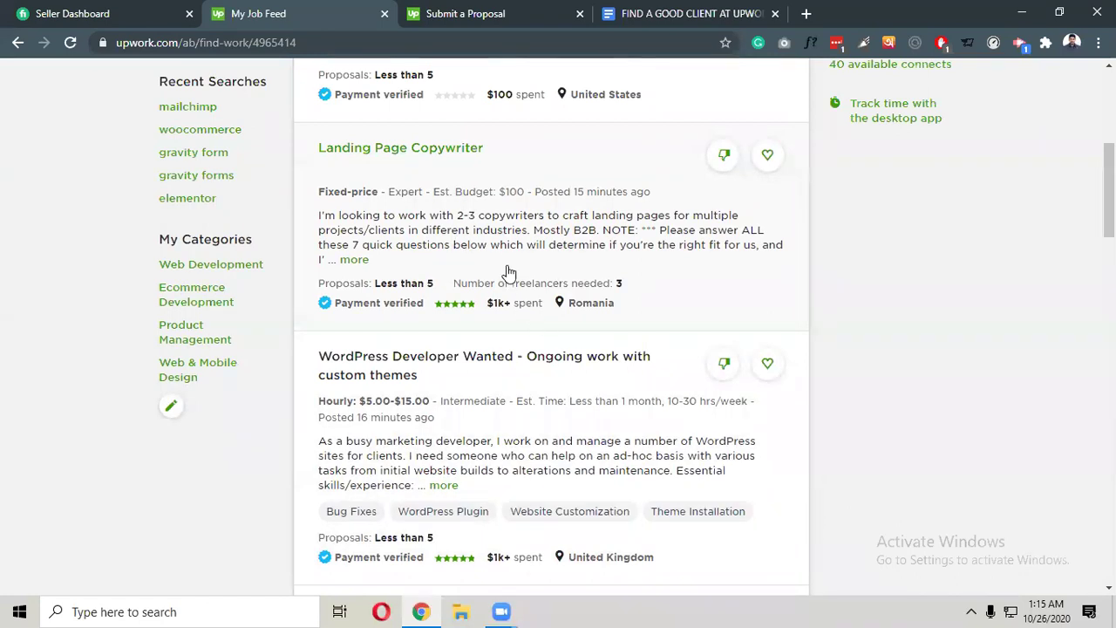
scroll(505, 279, up, 5)
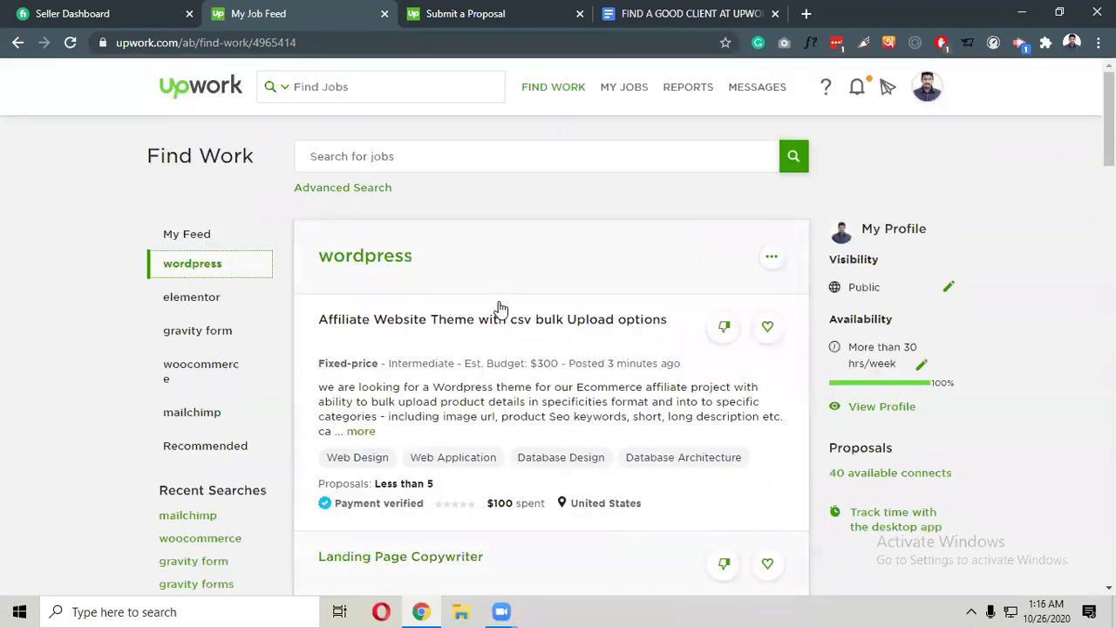
scroll(499, 309, down, 2)
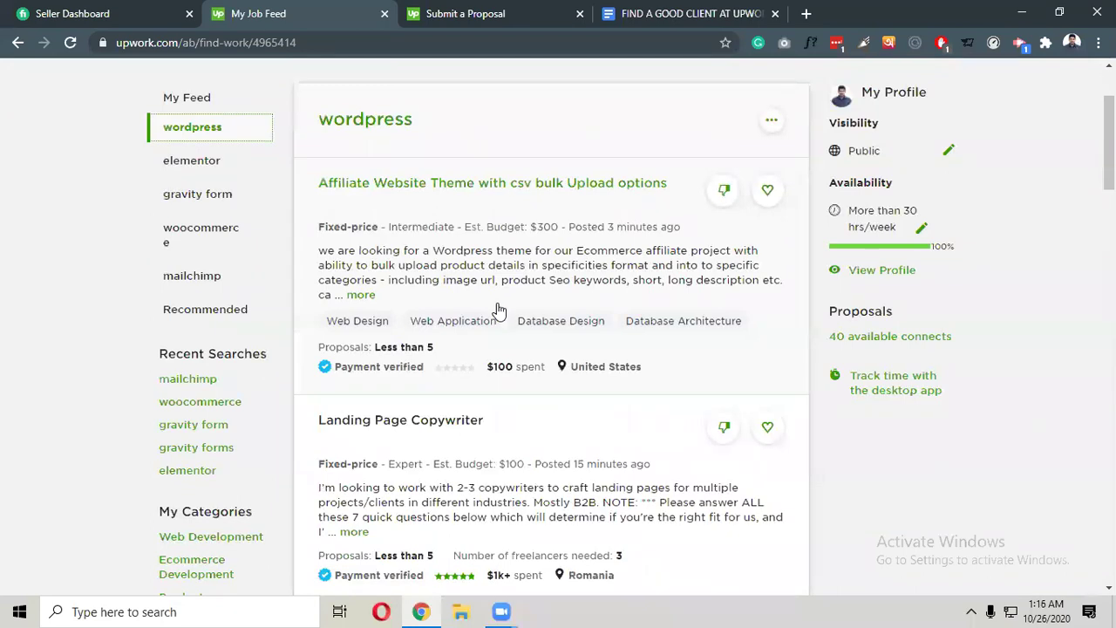
scroll(500, 308, down, 3)
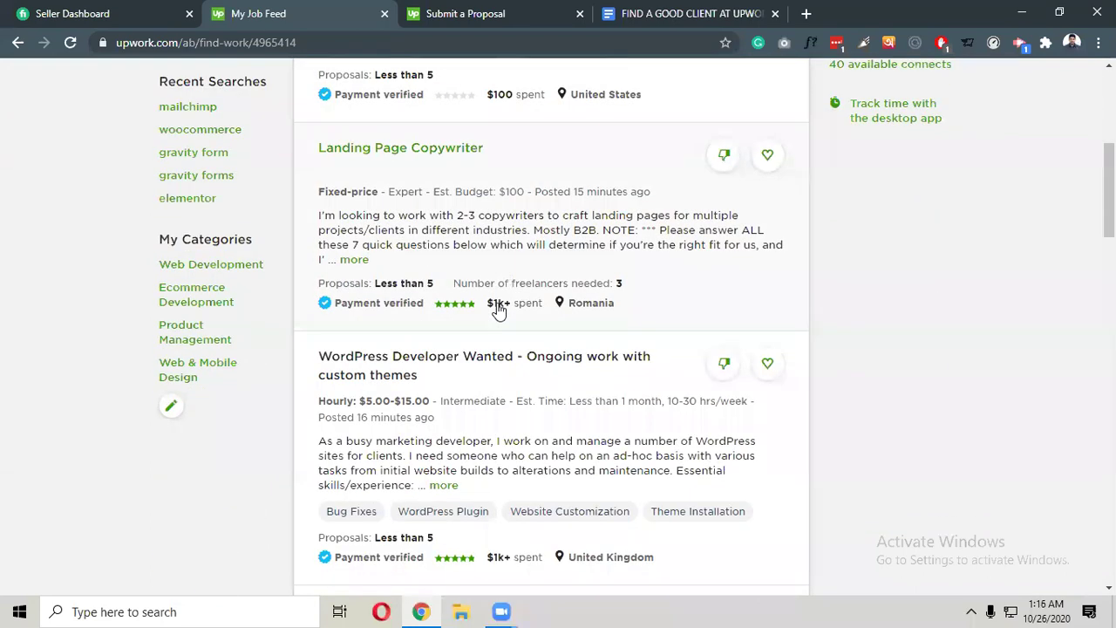
scroll(498, 310, down, 3)
scroll(499, 311, down, 1)
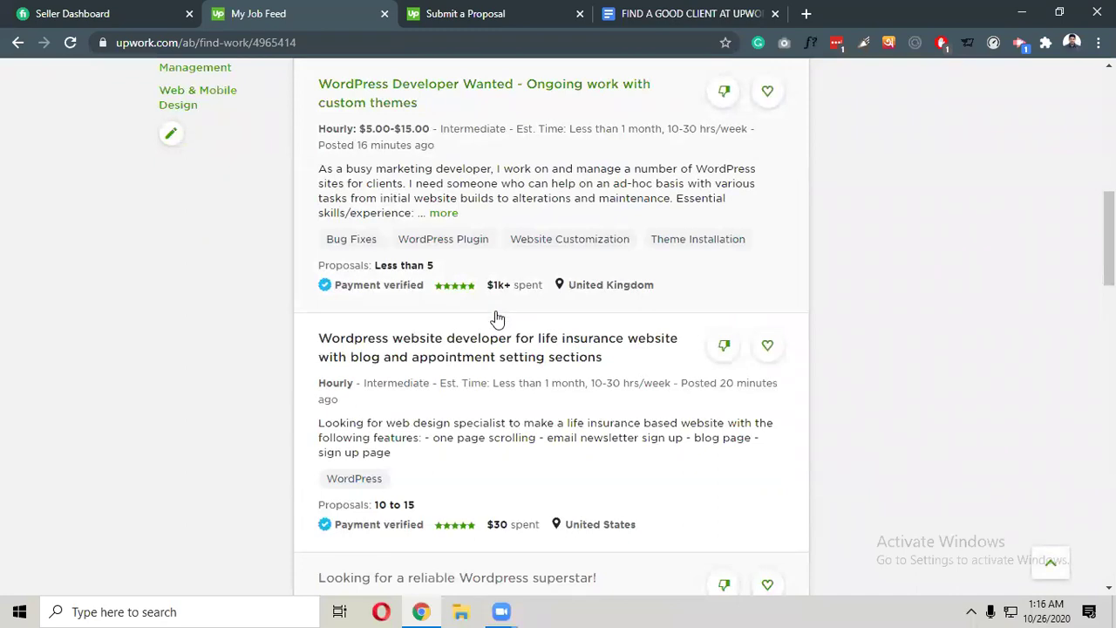
scroll(497, 319, up, 3)
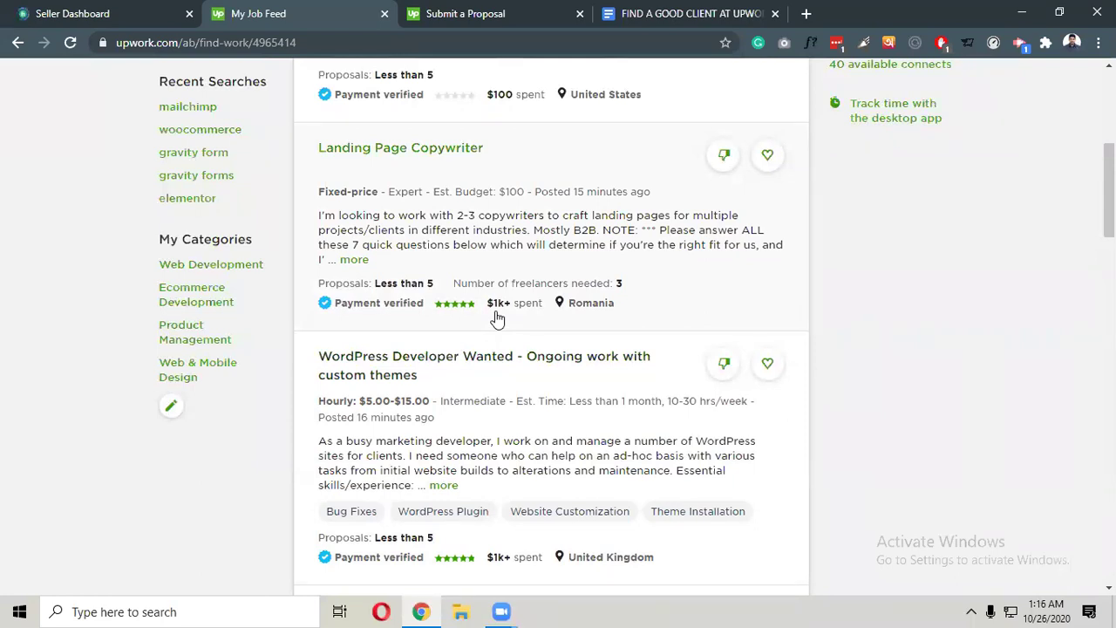
scroll(498, 319, up, 3)
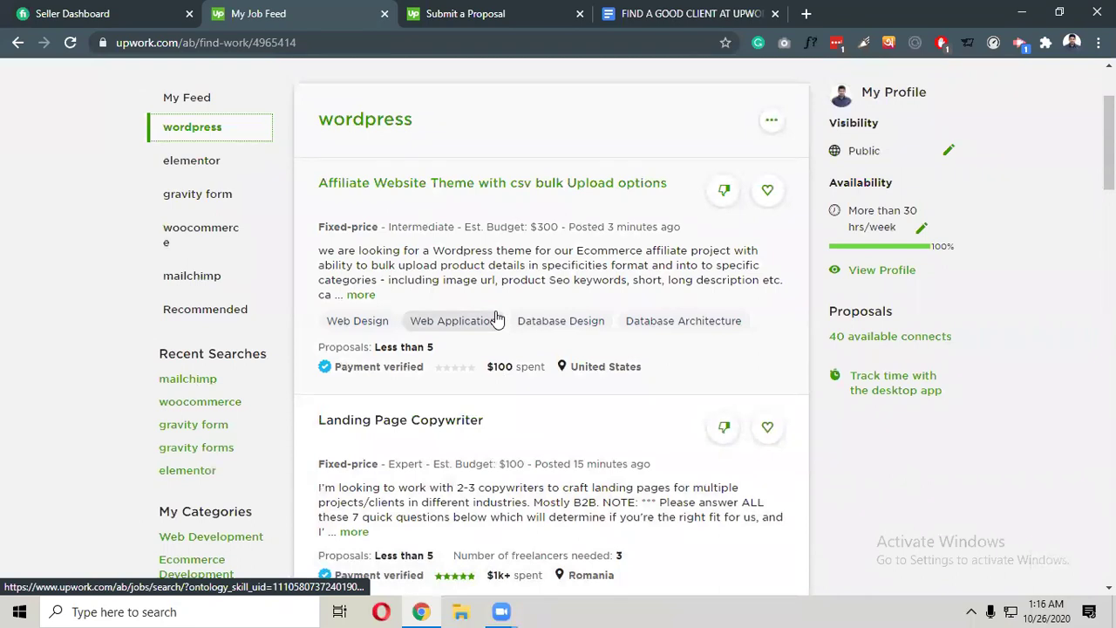
Find the "Improve Style, Design & Uniformity of Elementor Website" job in the elementor feed and examine its description and client details.
click(170, 164)
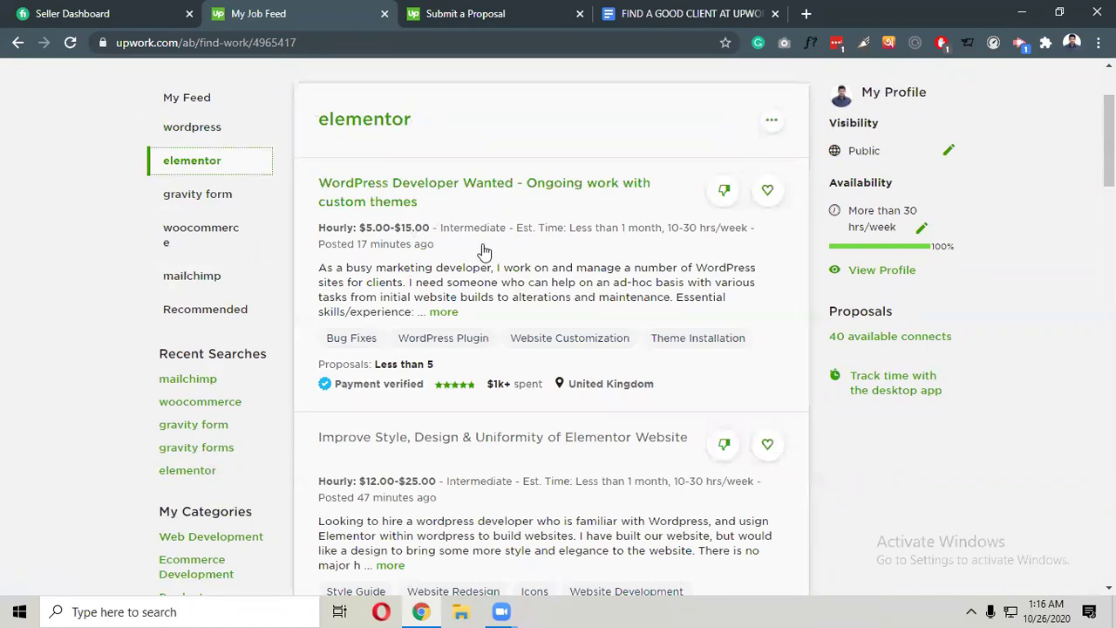
scroll(484, 253, down, 2)
scroll(484, 253, down, 2)
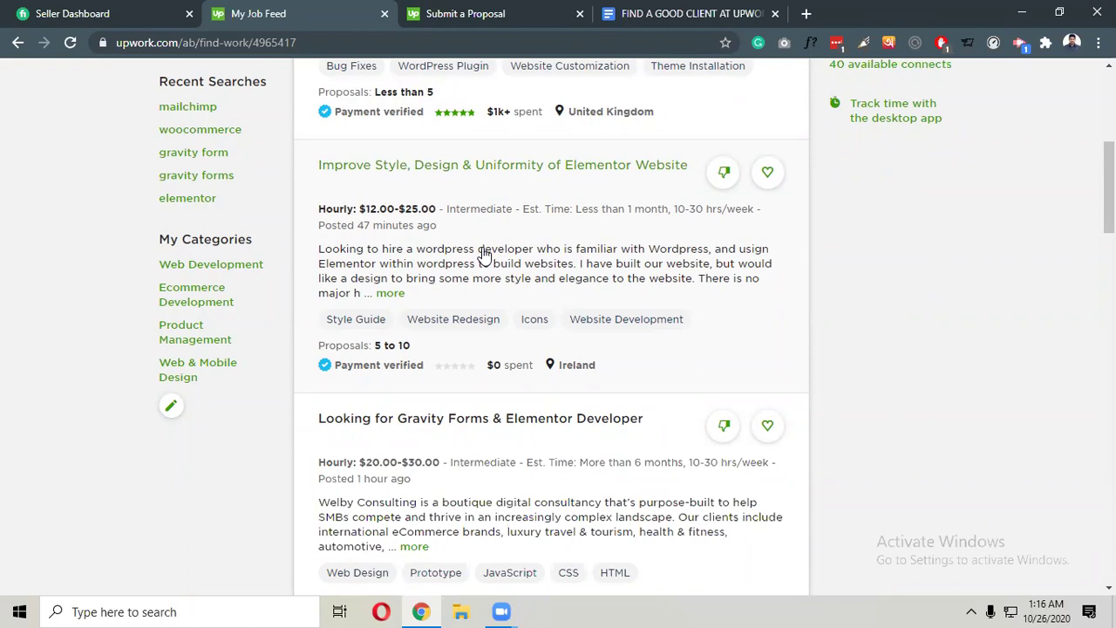
click(495, 171)
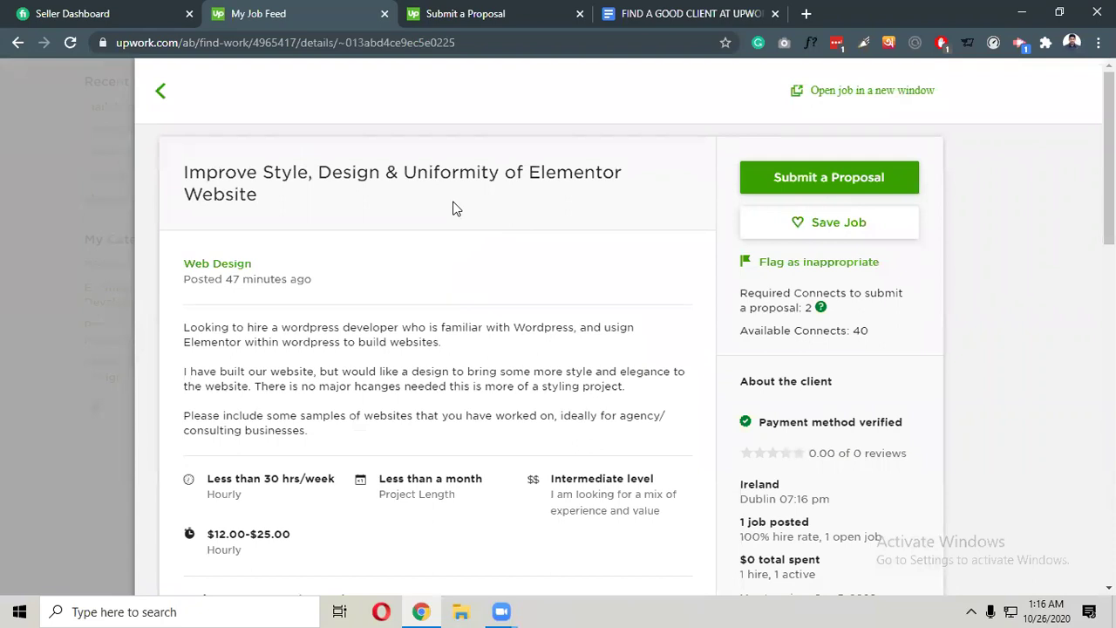
scroll(453, 253, down, 2)
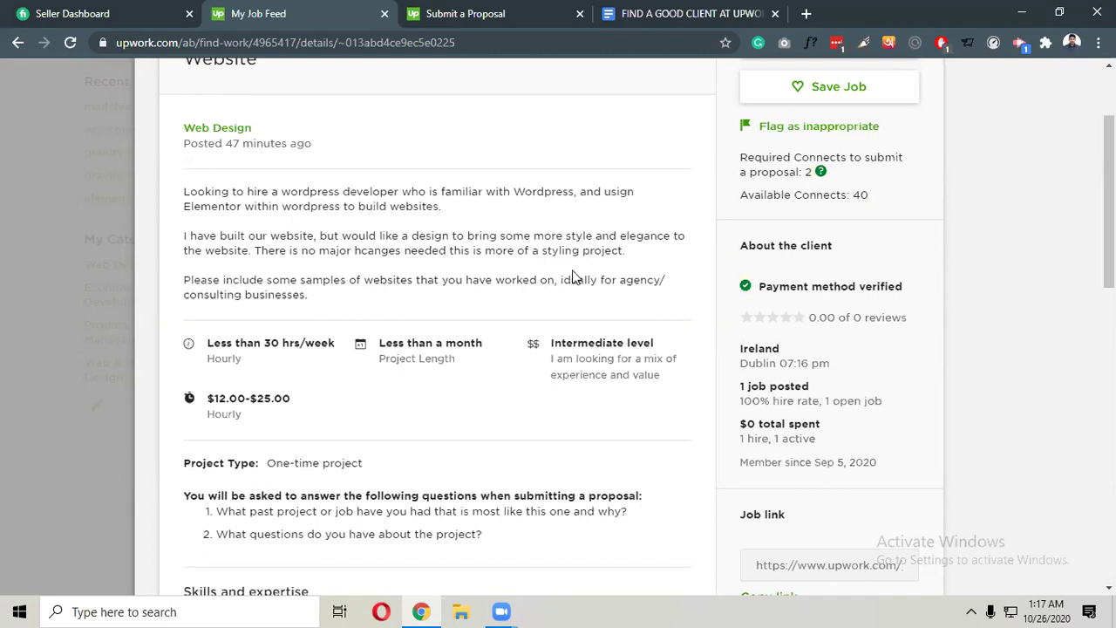
Start a proposal for the Elementor website job and highlight the notice heading about the client's preferred qualifications.
scroll(785, 230, up, 2)
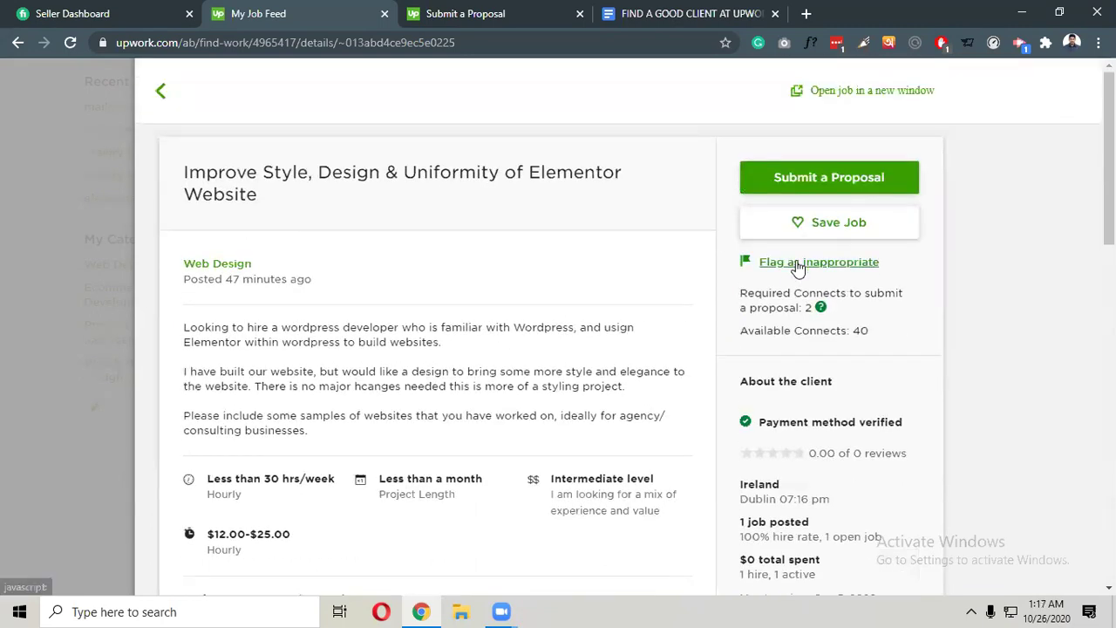
click(829, 183)
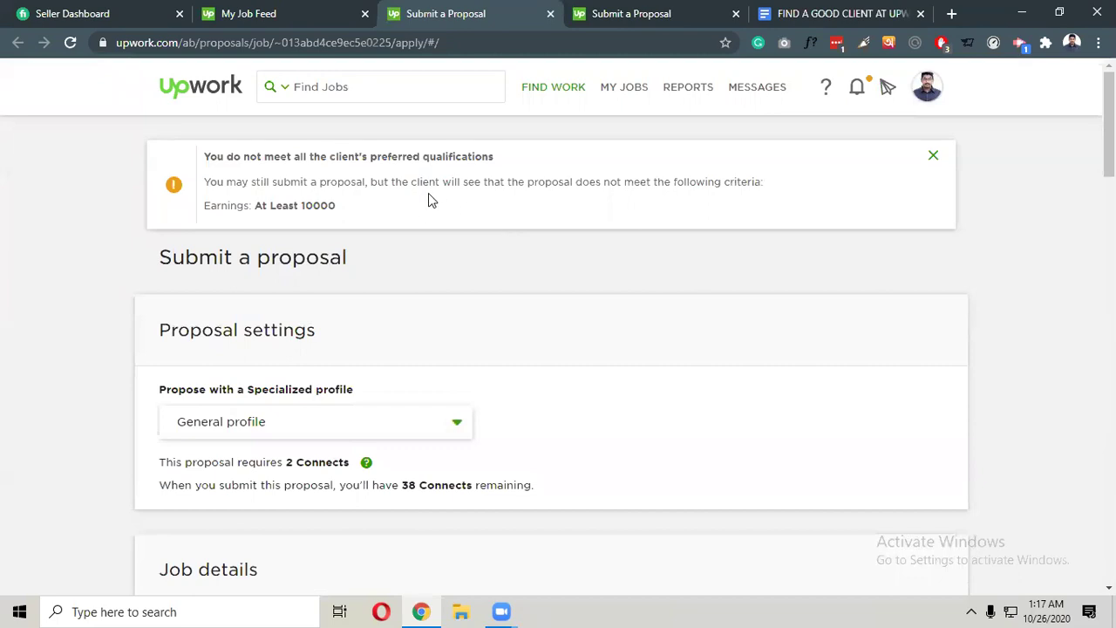
drag(204, 157, 503, 165)
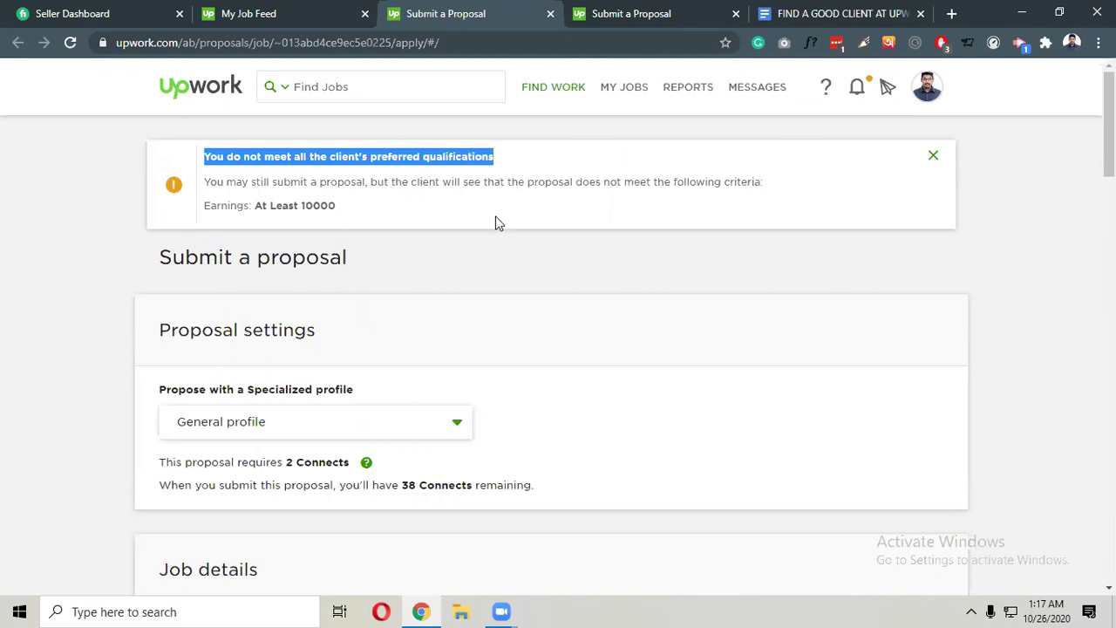
Switch the proposal to the Ecommerce Development specialized profile, and set it back to General profile.
scroll(497, 223, down, 2)
scroll(499, 225, up, 2)
scroll(418, 327, down, 2)
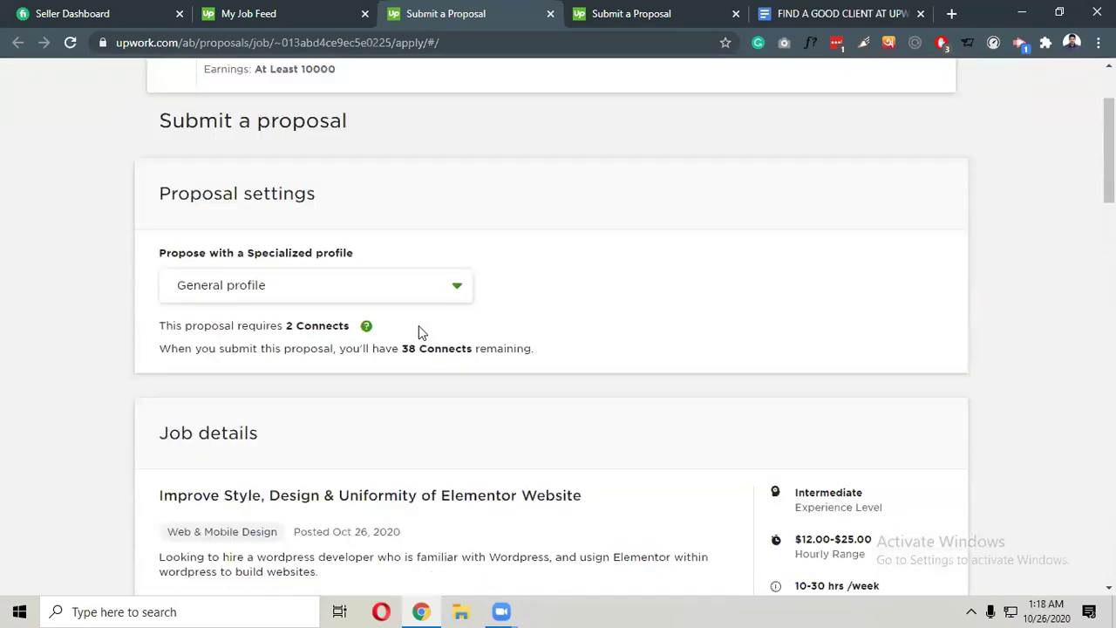
click(373, 290)
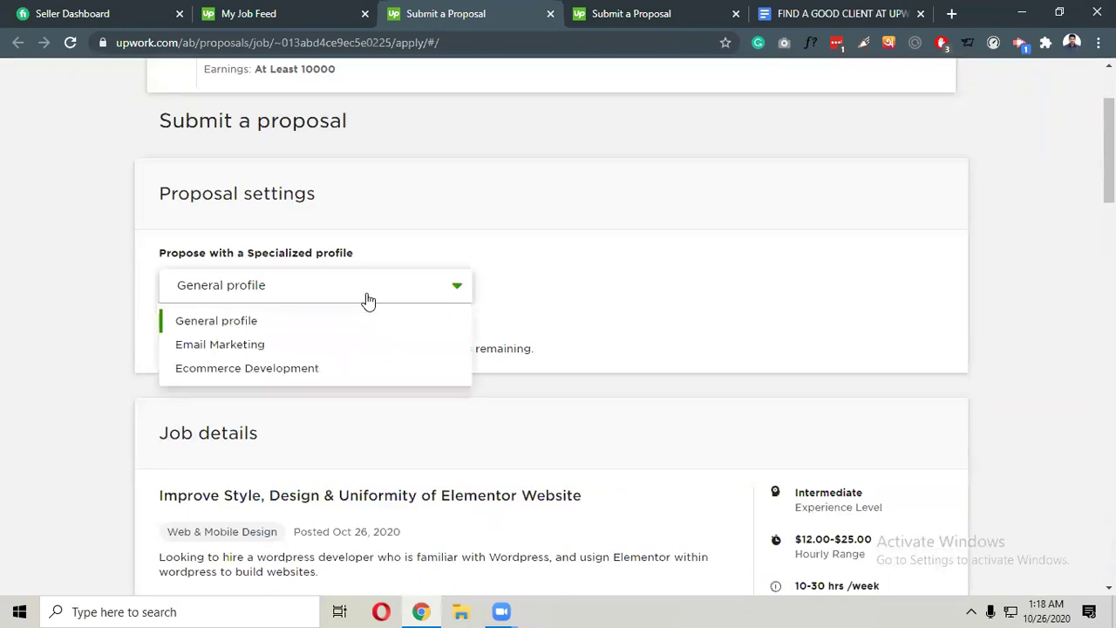
click(352, 369)
scroll(398, 257, down, 2)
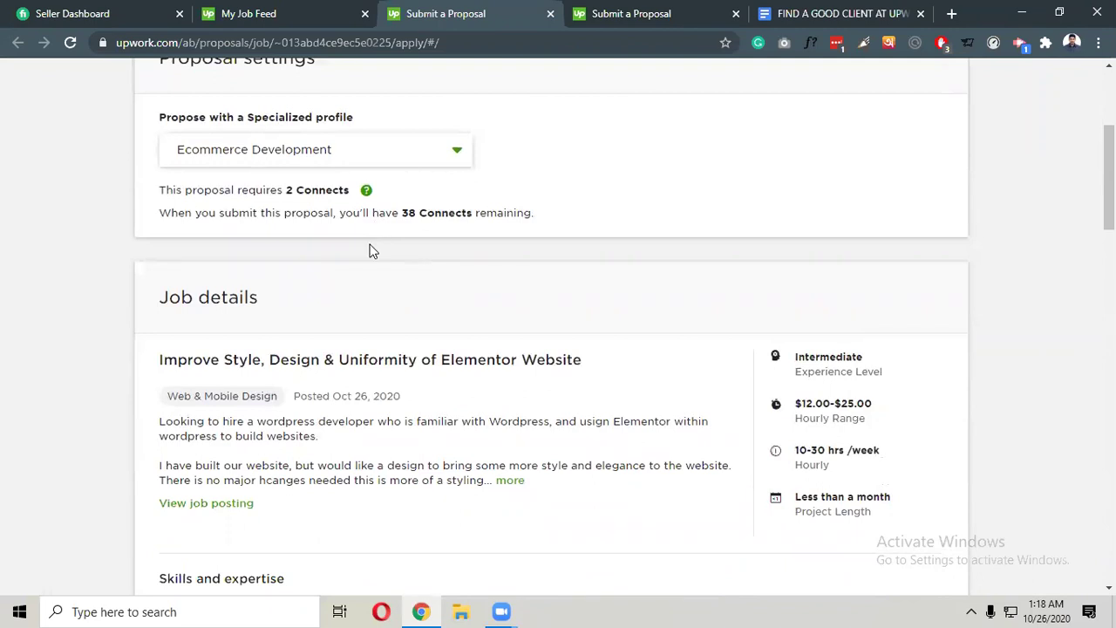
click(370, 157)
click(302, 185)
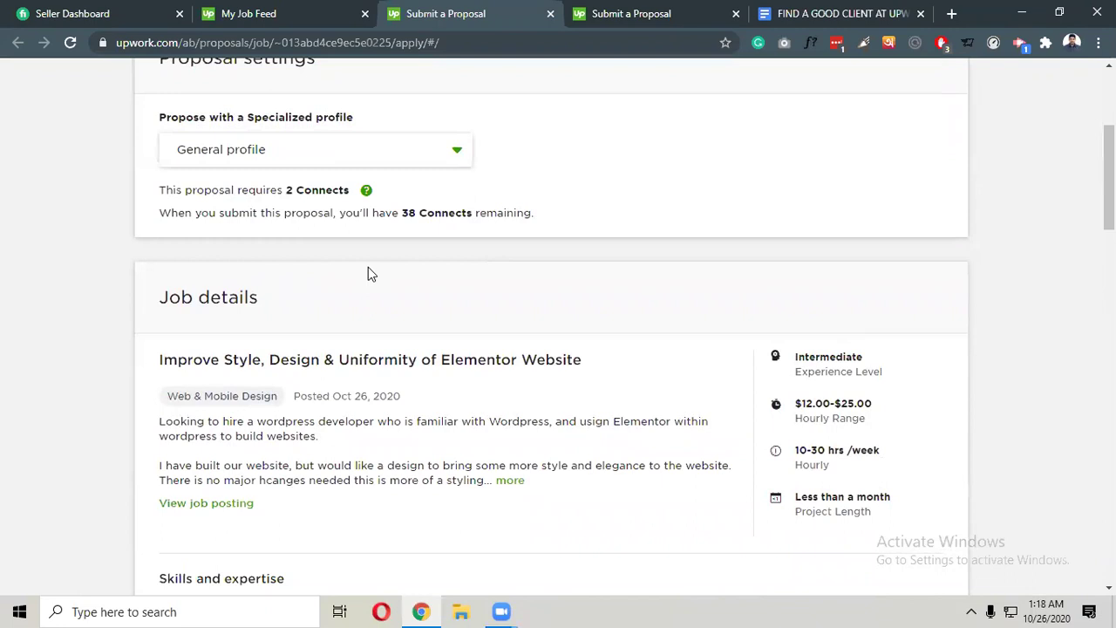
Compare the job posting's preferred qualifications and client history with the qualifications notice on the proposal form.
scroll(368, 274, down, 2)
scroll(368, 267, down, 2)
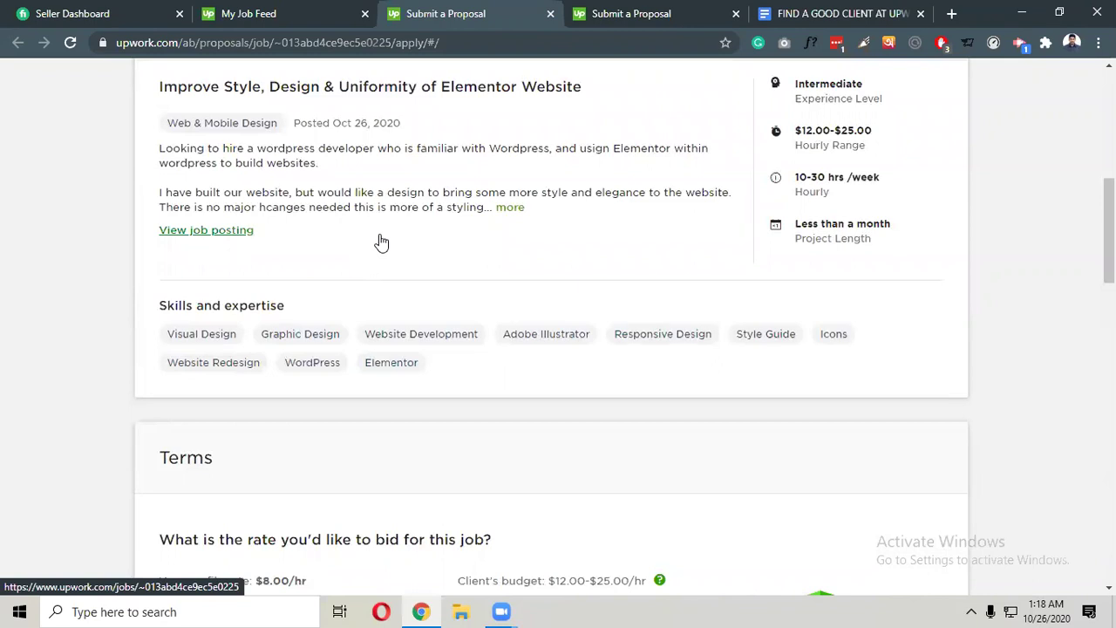
click(273, 17)
scroll(340, 251, down, 14)
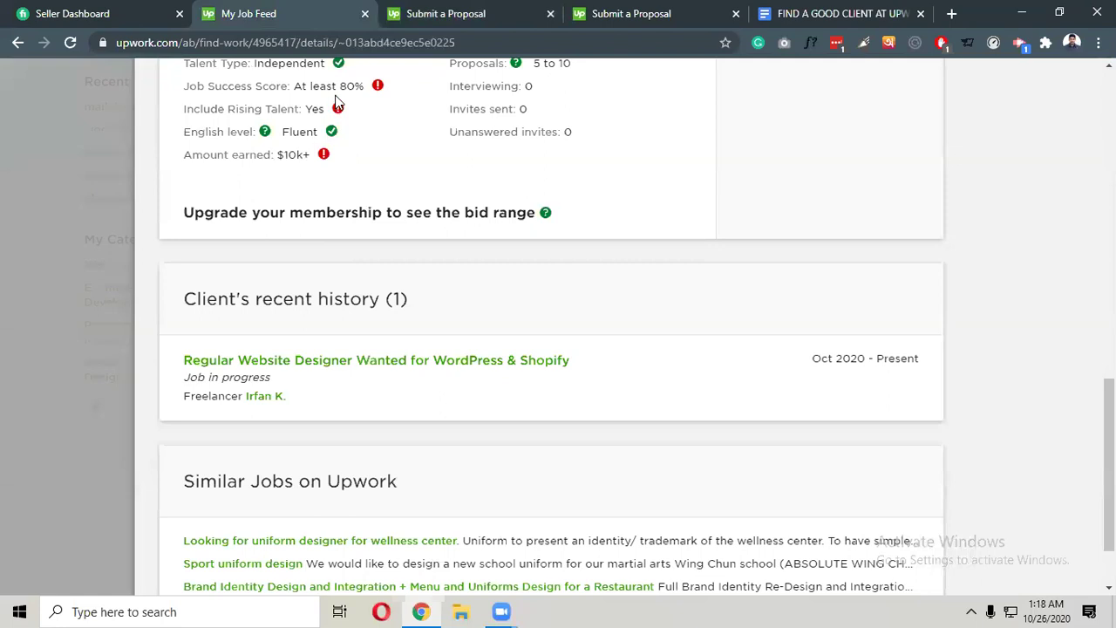
scroll(358, 113, up, 2)
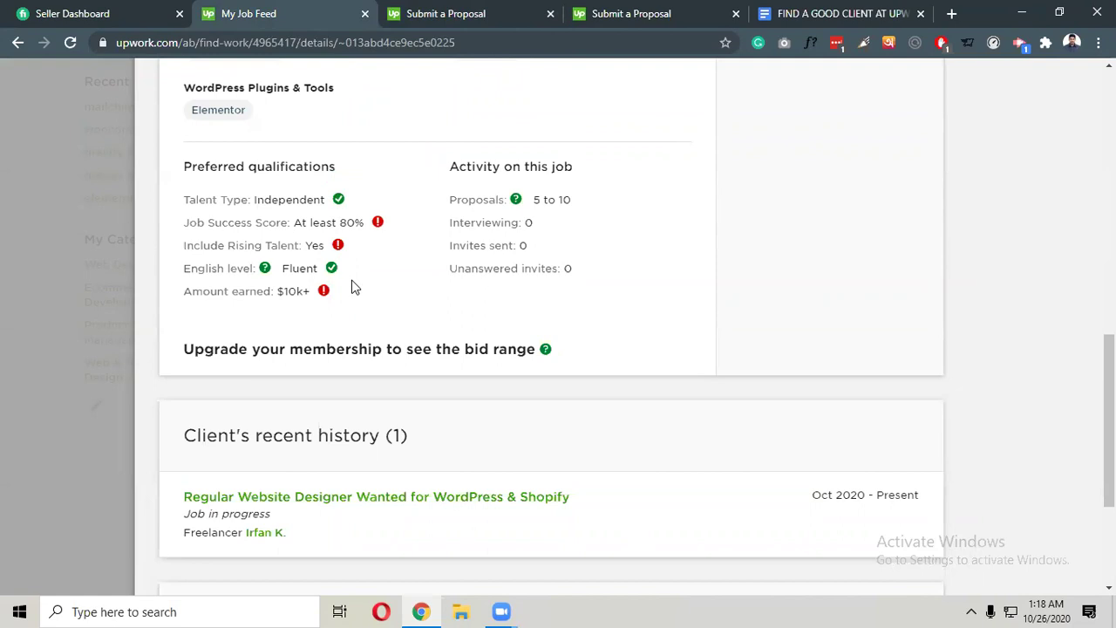
scroll(403, 278, down, 3)
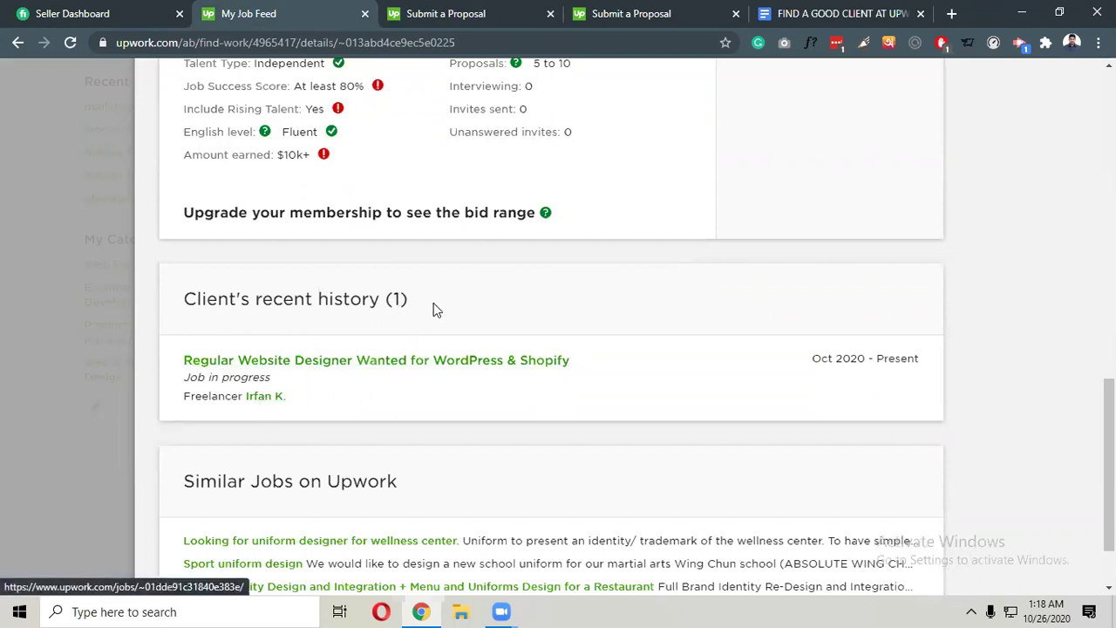
scroll(450, 256, up, 5)
scroll(450, 257, up, 3)
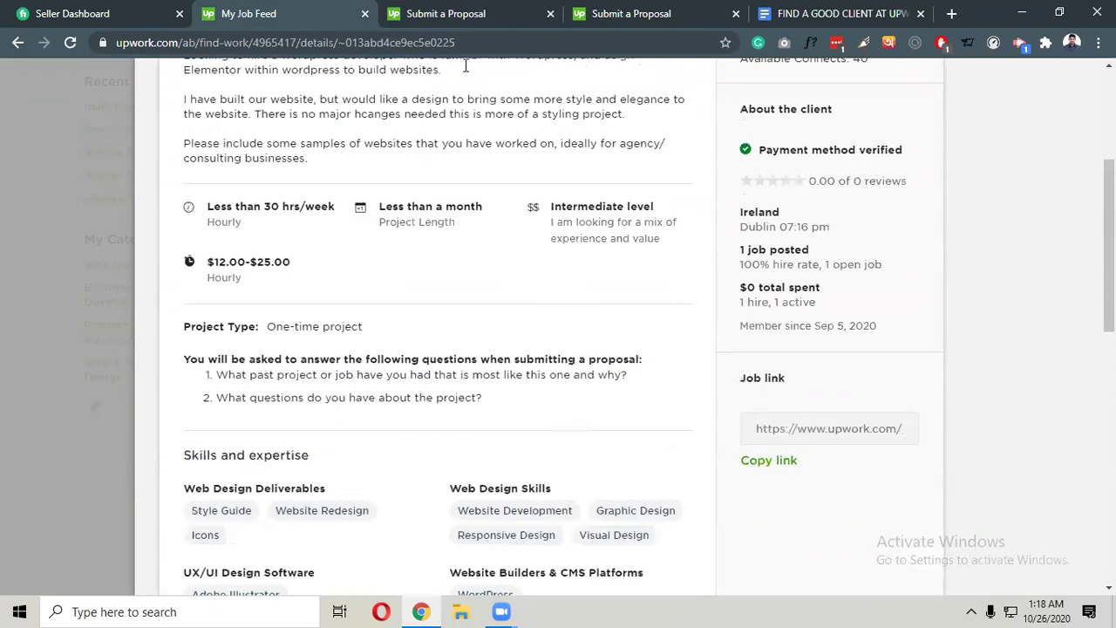
click(462, 14)
scroll(650, 214, up, 5)
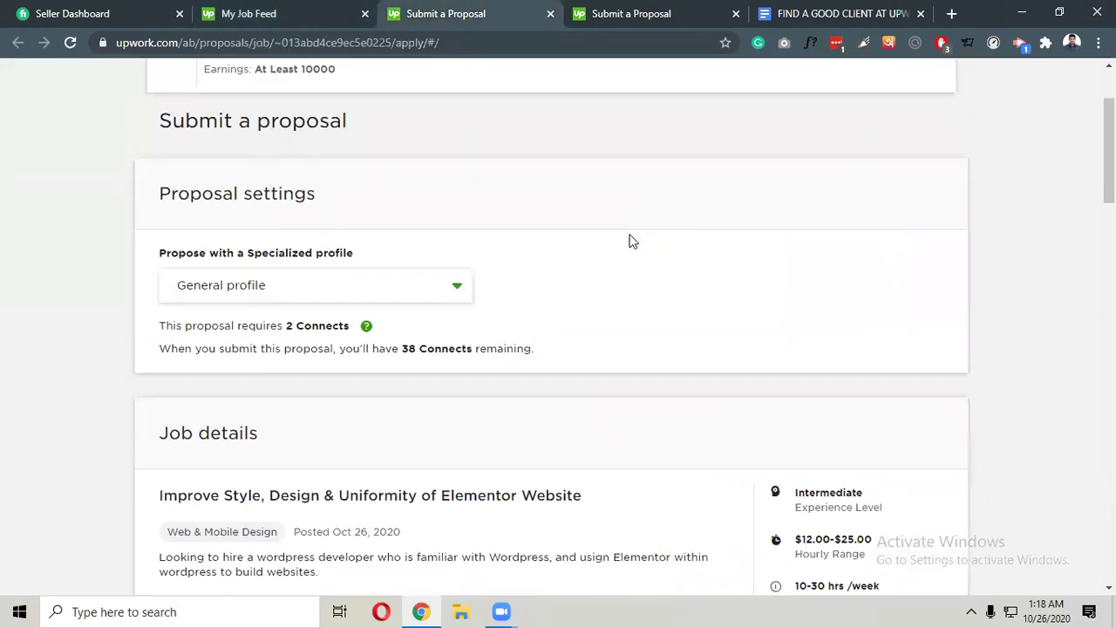
scroll(610, 240, up, 2)
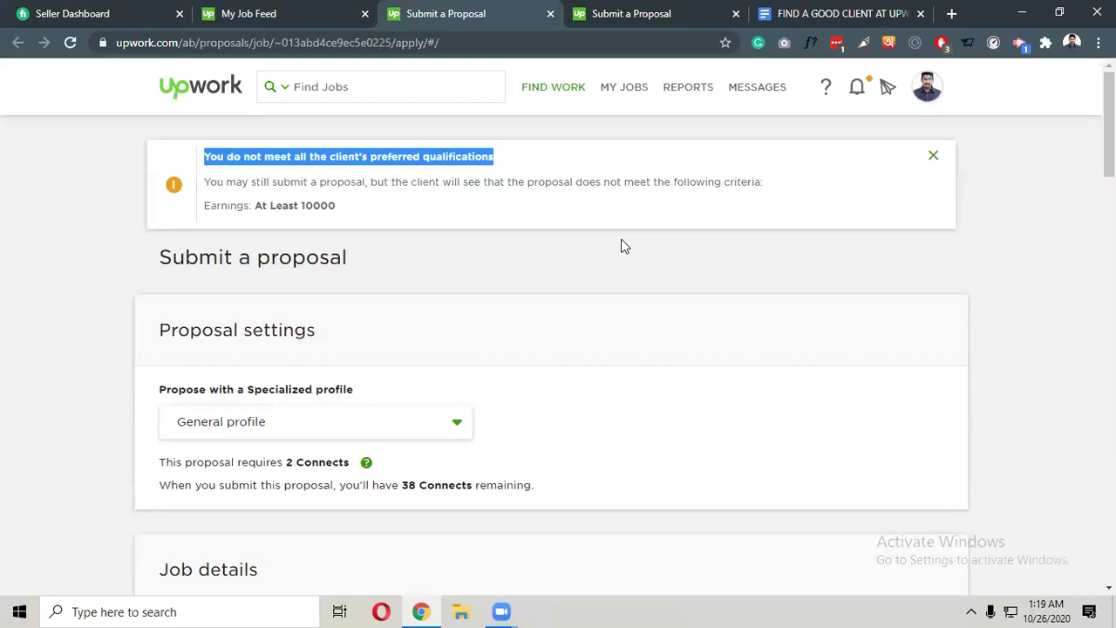
Set the hourly rate bid in the proposal's terms to $12.00.
scroll(624, 246, down, 3)
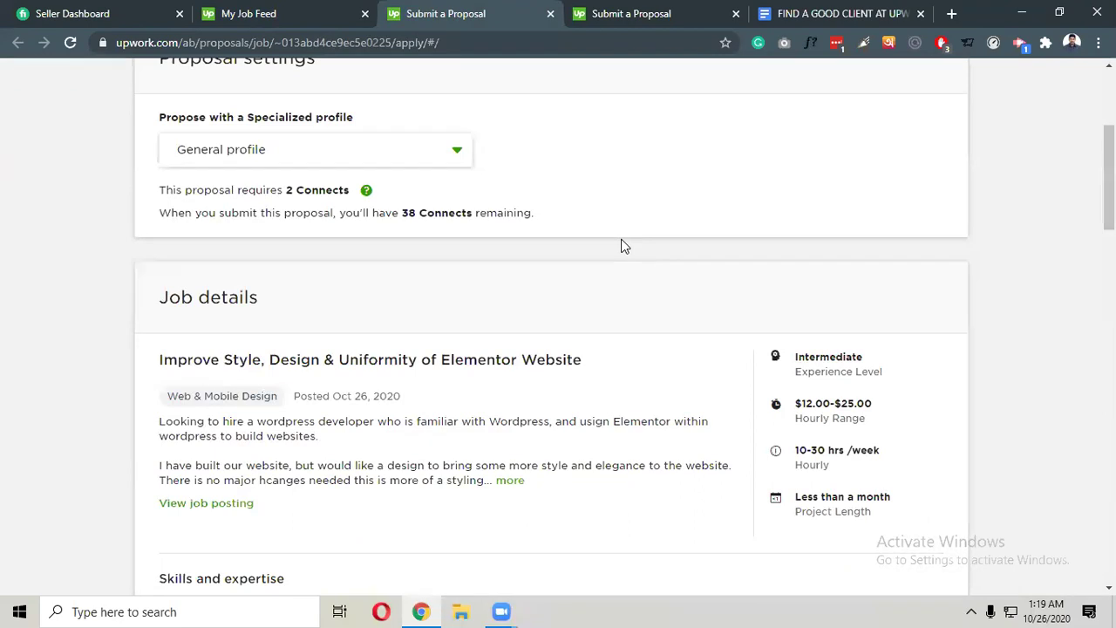
scroll(623, 246, down, 6)
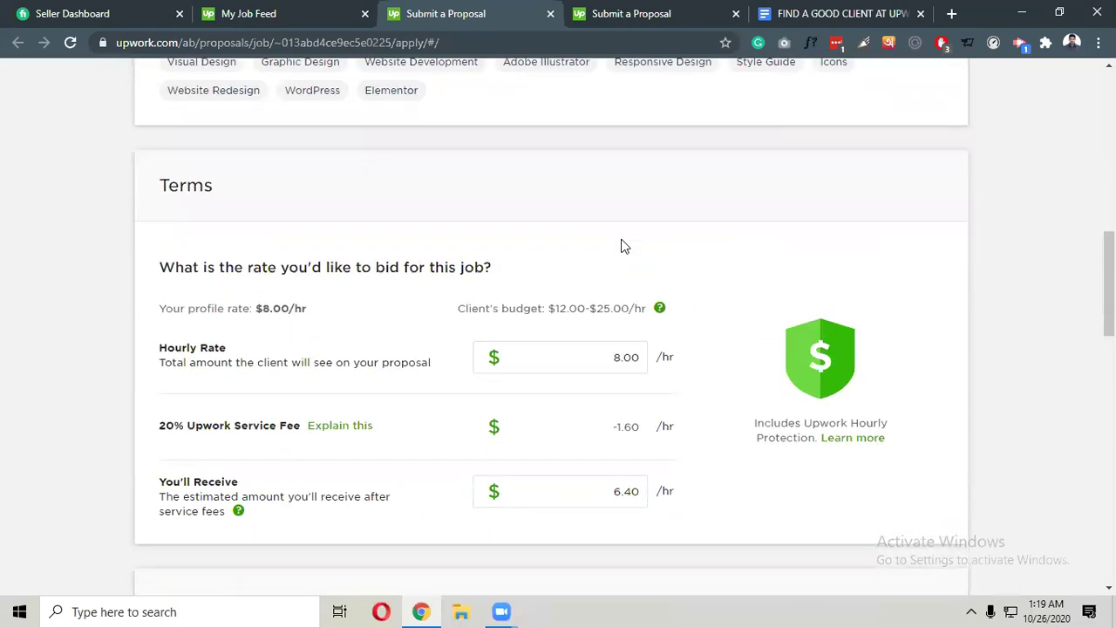
scroll(624, 245, down, 2)
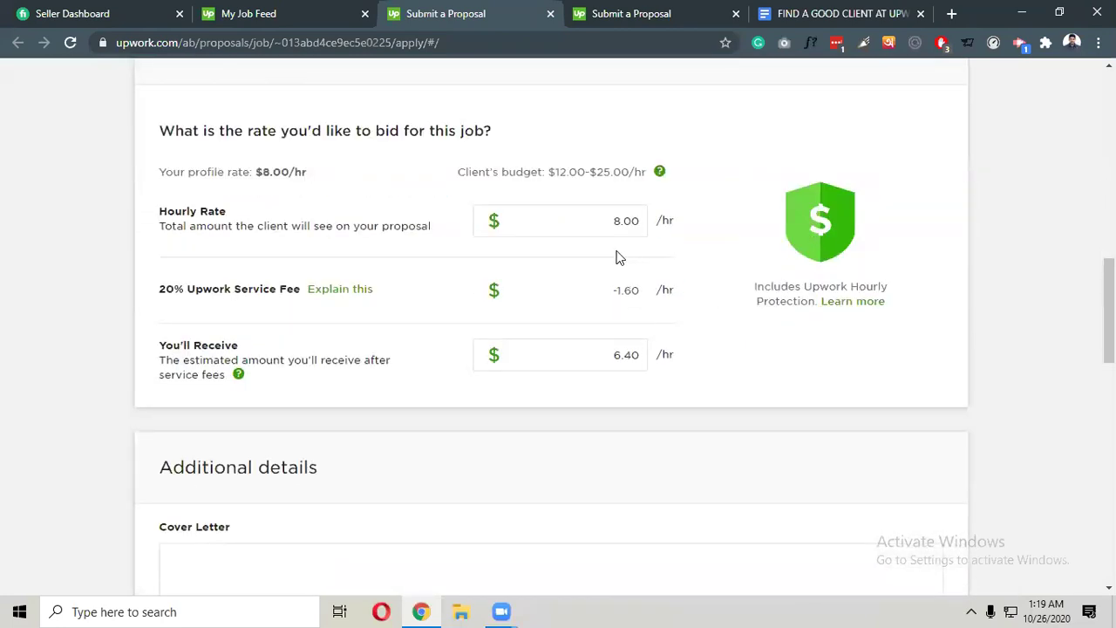
click(622, 220)
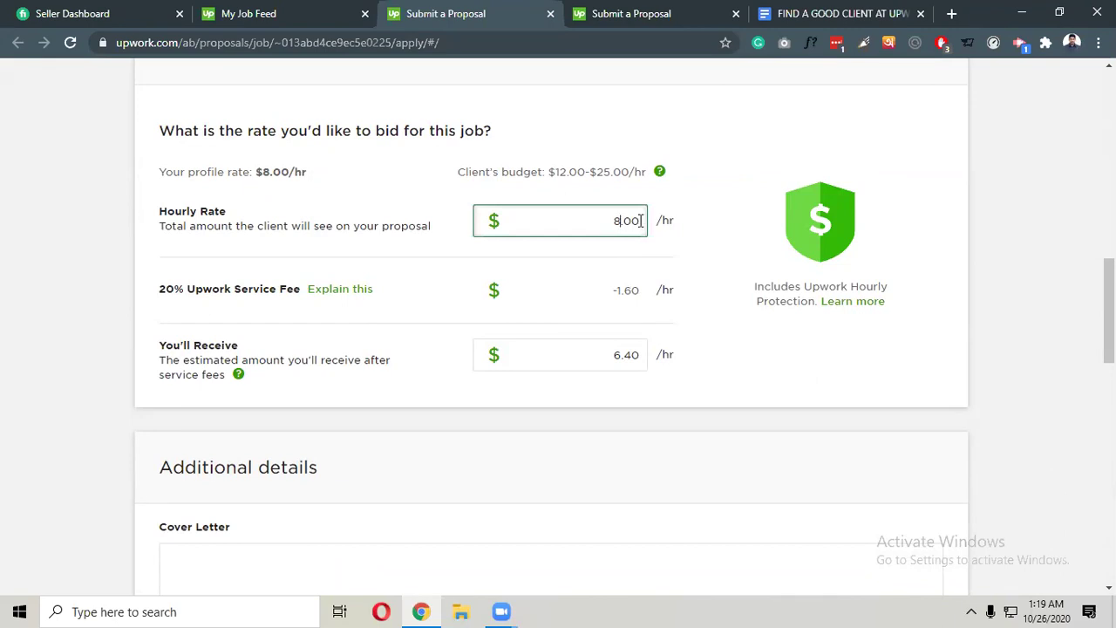
key(BackSpace)
text(12)
click(685, 244)
Begin the cover letter with the greeting "Hello Hiring Manager!".
scroll(685, 242, down, 4)
click(374, 313)
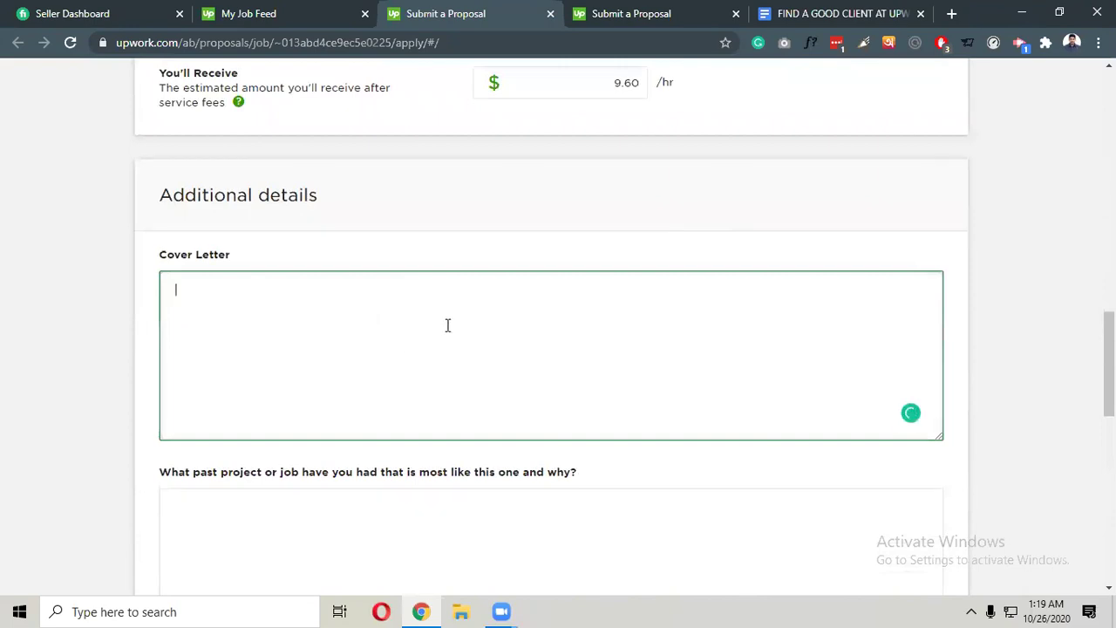
scroll(449, 322, down, 2)
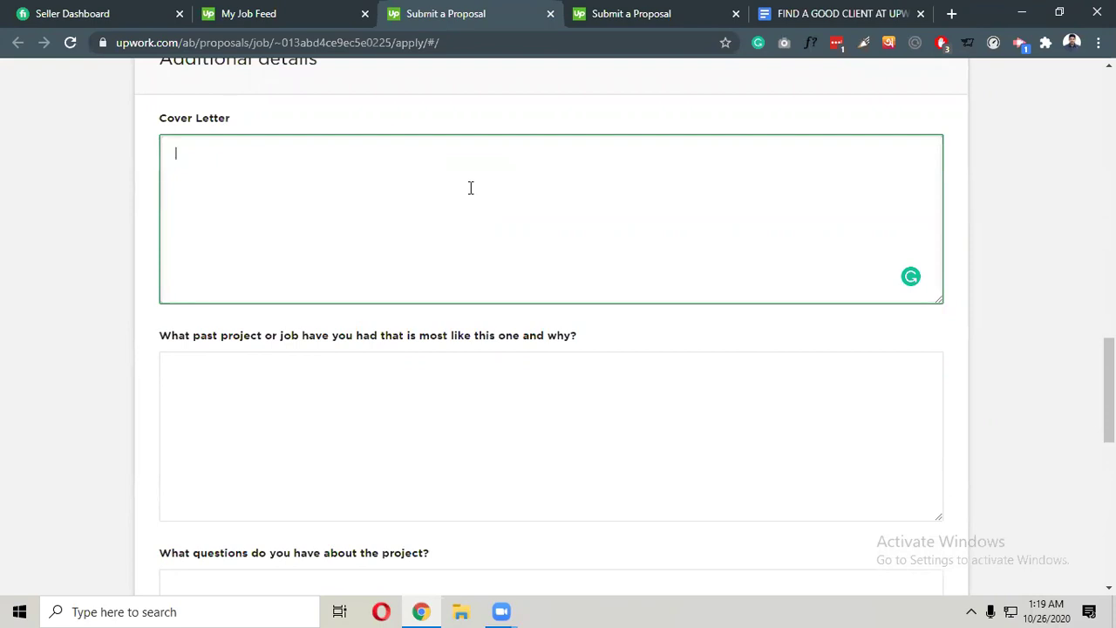
text(Hello Hiring Manager!)
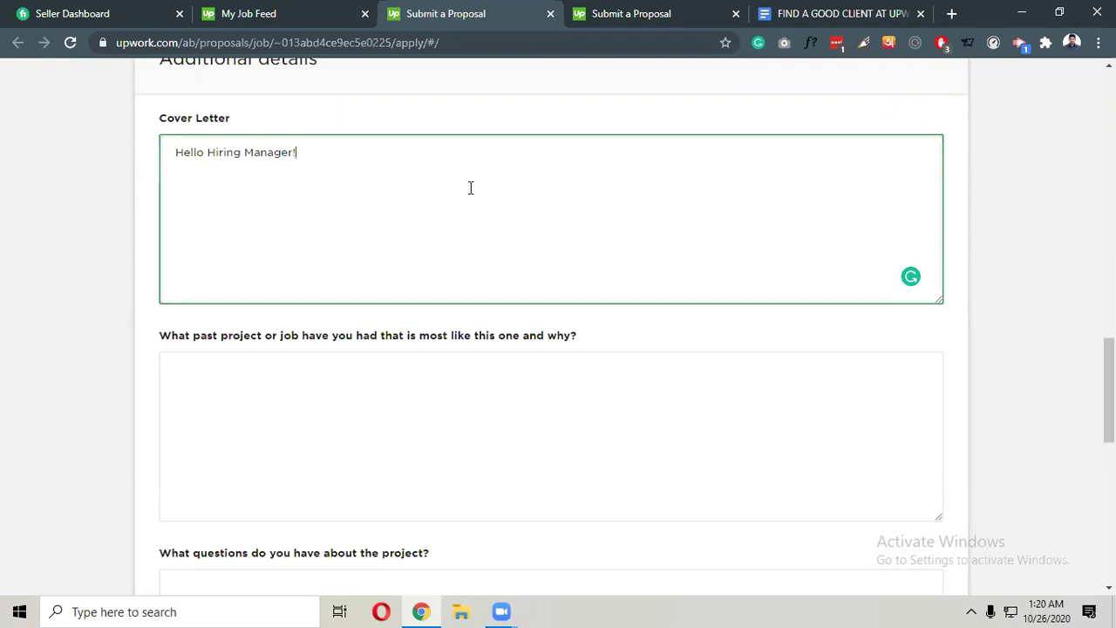
Continue the cover letter on a new line with "I have completed similar redesign type projects recently on different marketplaces. I'm adding the recent projects".
key(Return)
text(I have completed)
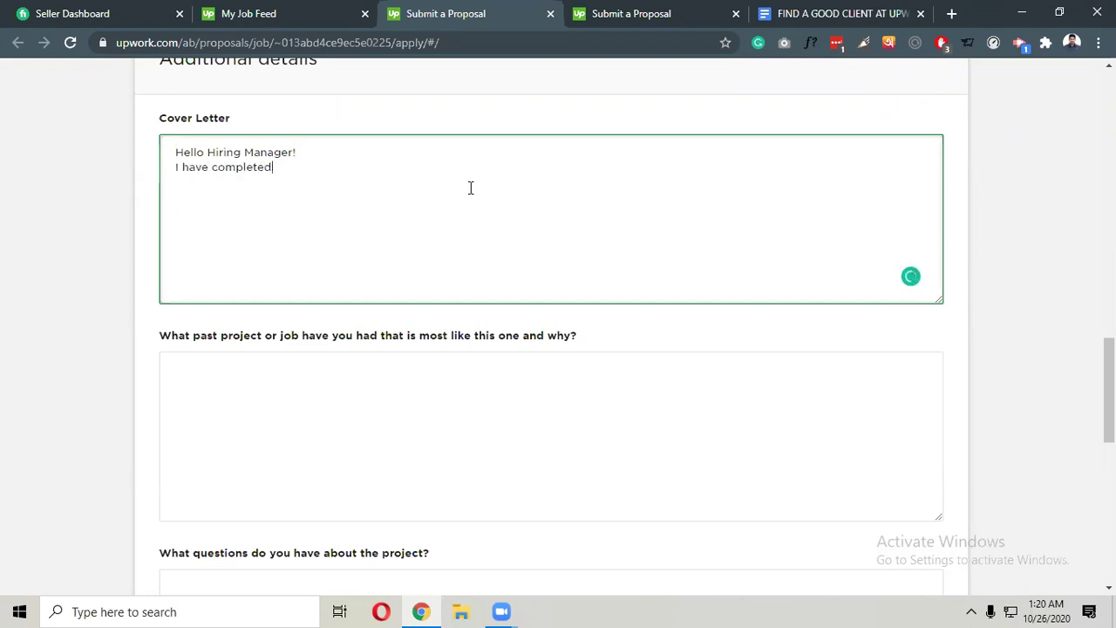
text( similar redesign type projects recently.)
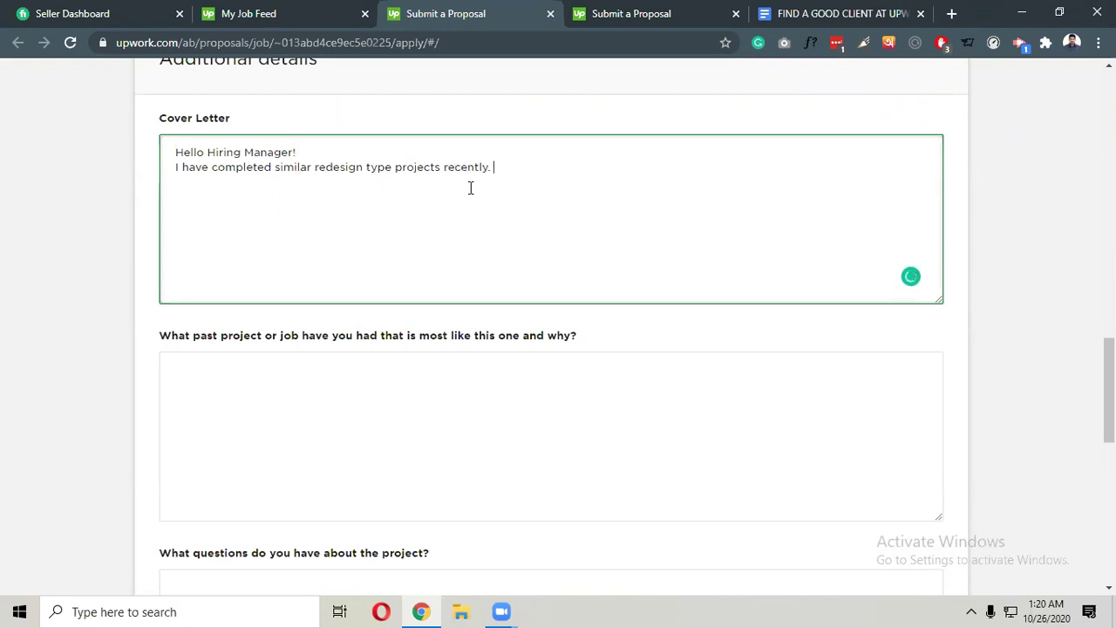
key(BackSpace)
key(BackSpace)
text(o)
text(n dir)
key(BackSpace)
text(fferent ma)
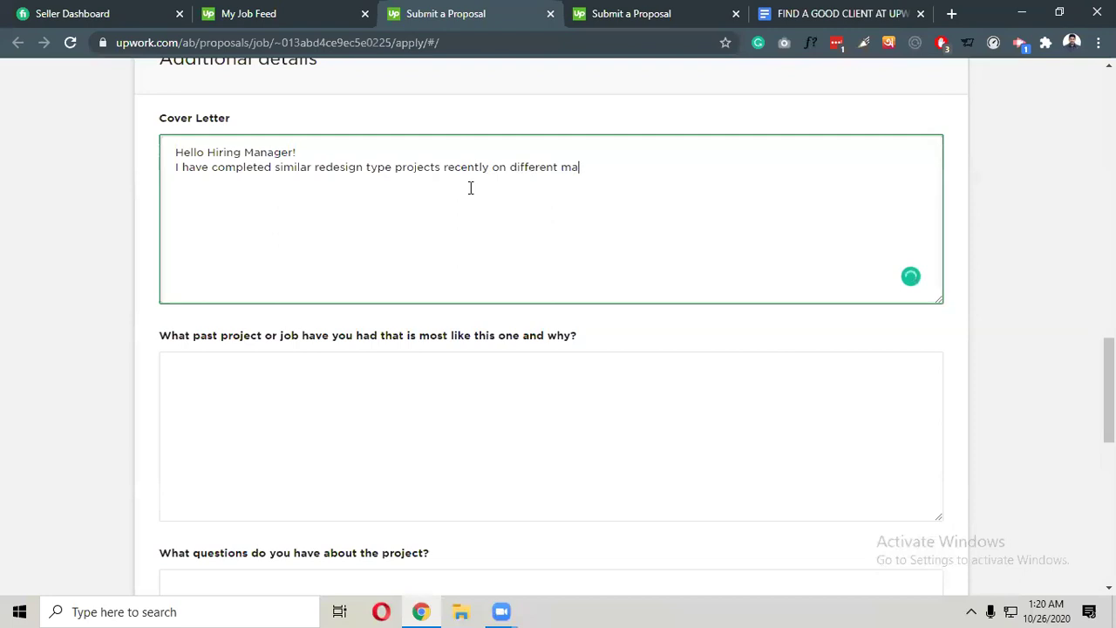
text(rketplace.)
key(BackSpace)
text(s. )
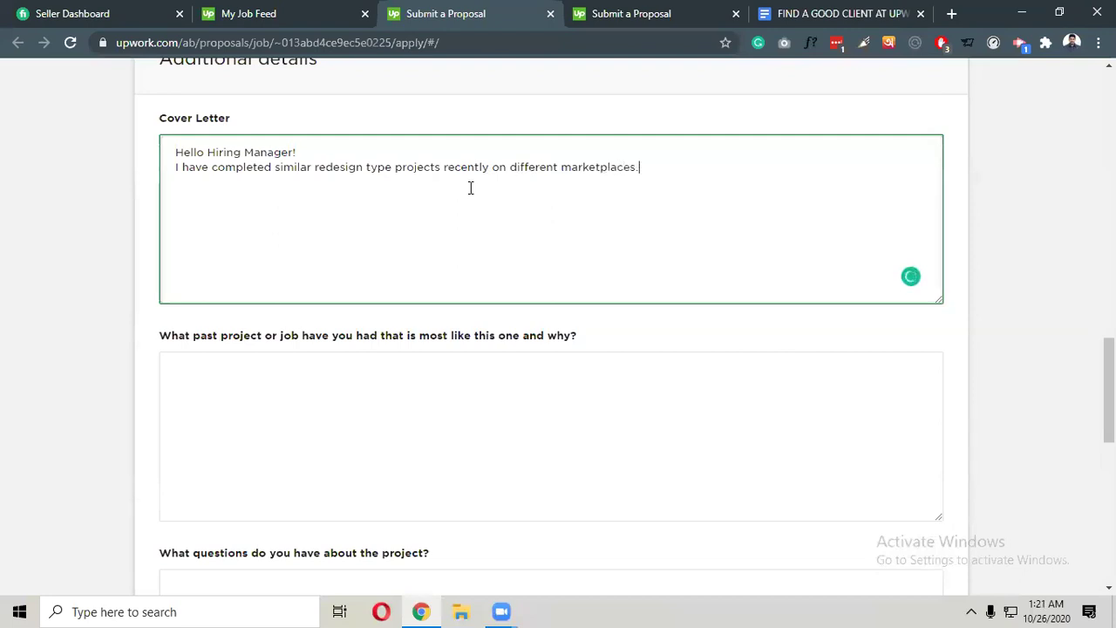
text(I'm adding the r)
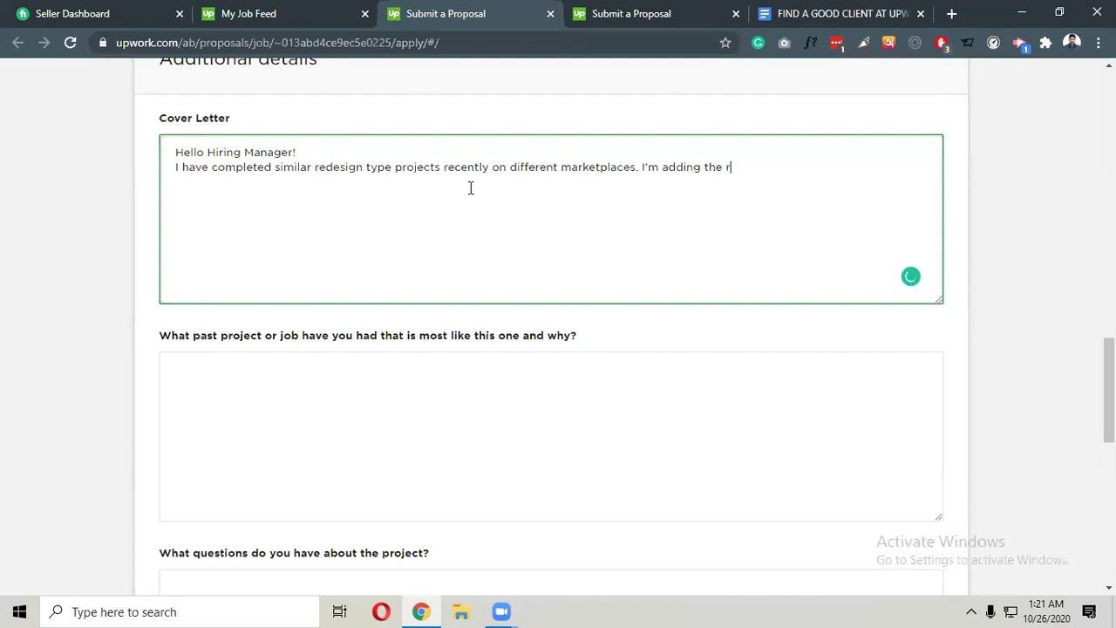
text(ecent projects)
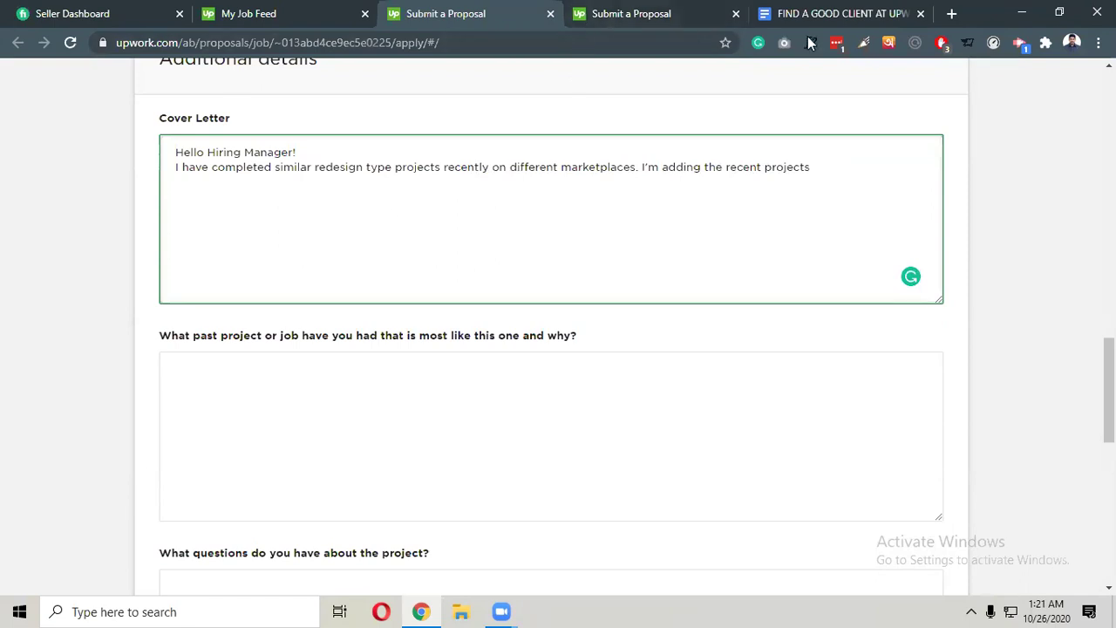
click(951, 13)
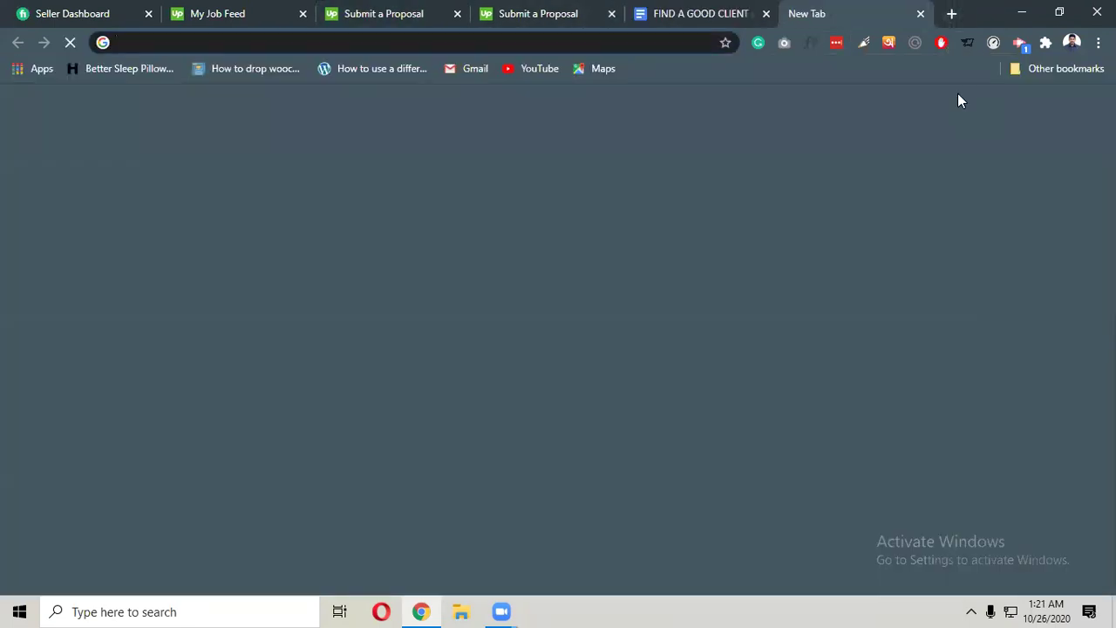
text(yahshiddenones.com)
key(Return)
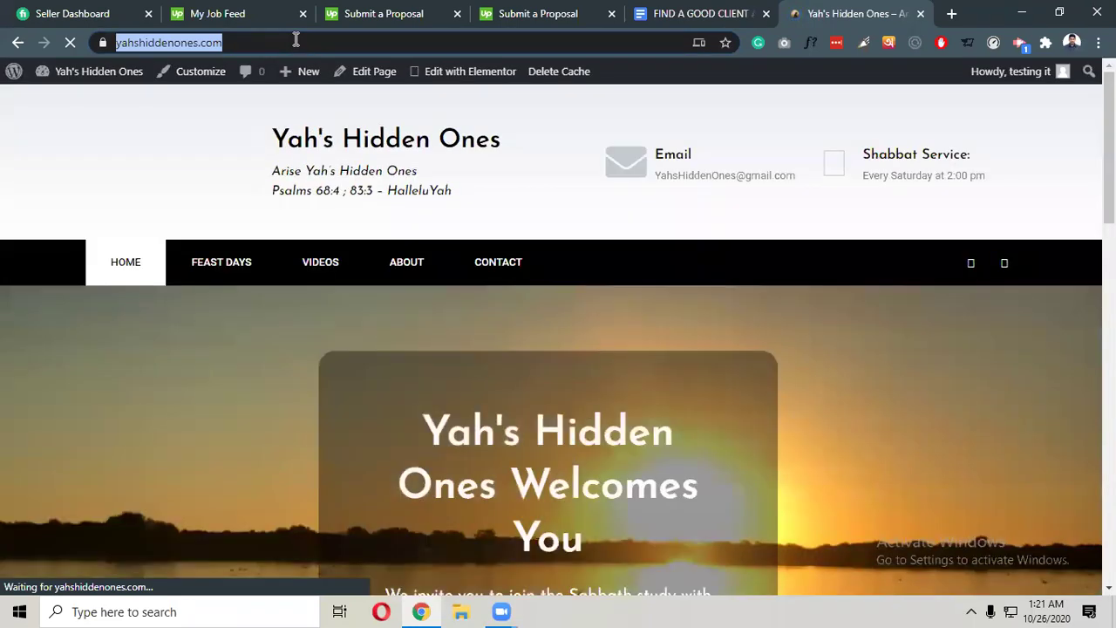
click(380, 14)
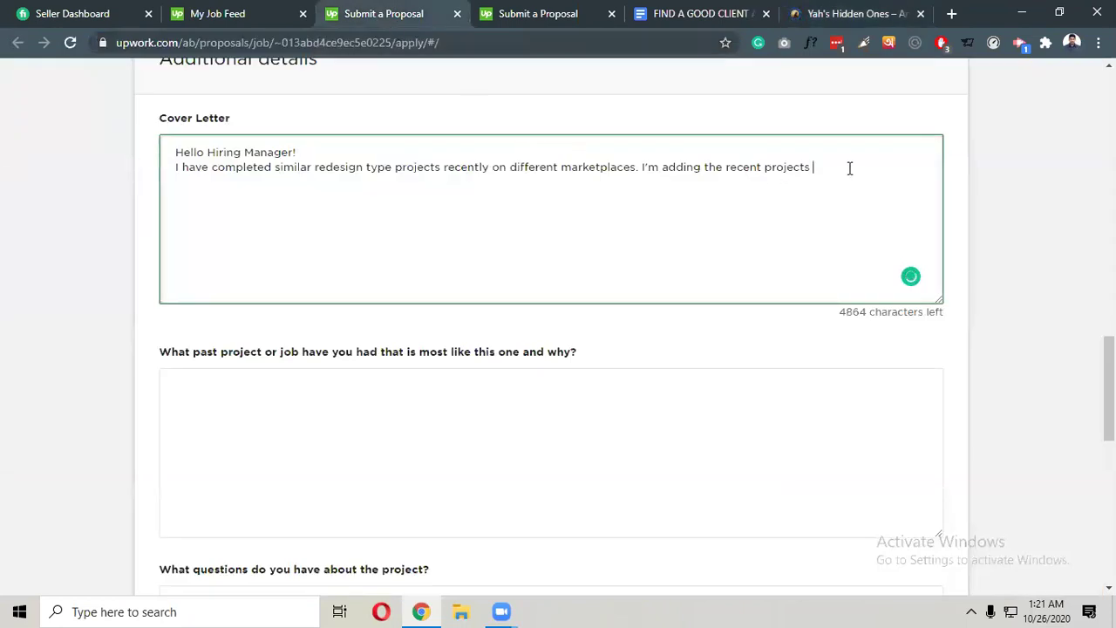
key(Return)
text(https://yahshiddenones.com/)
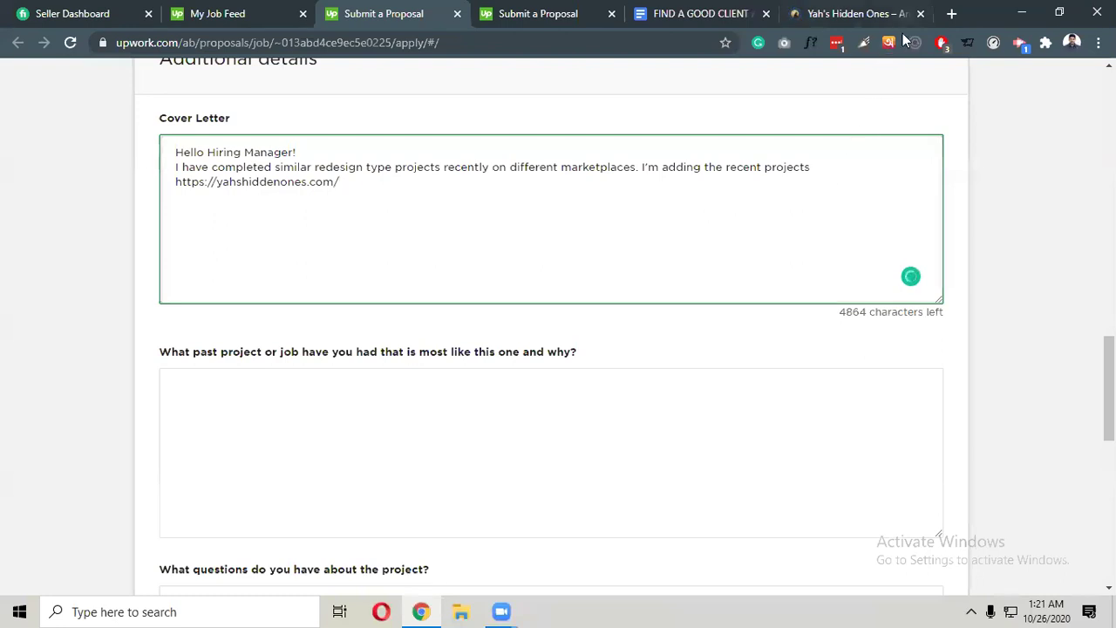
click(951, 13)
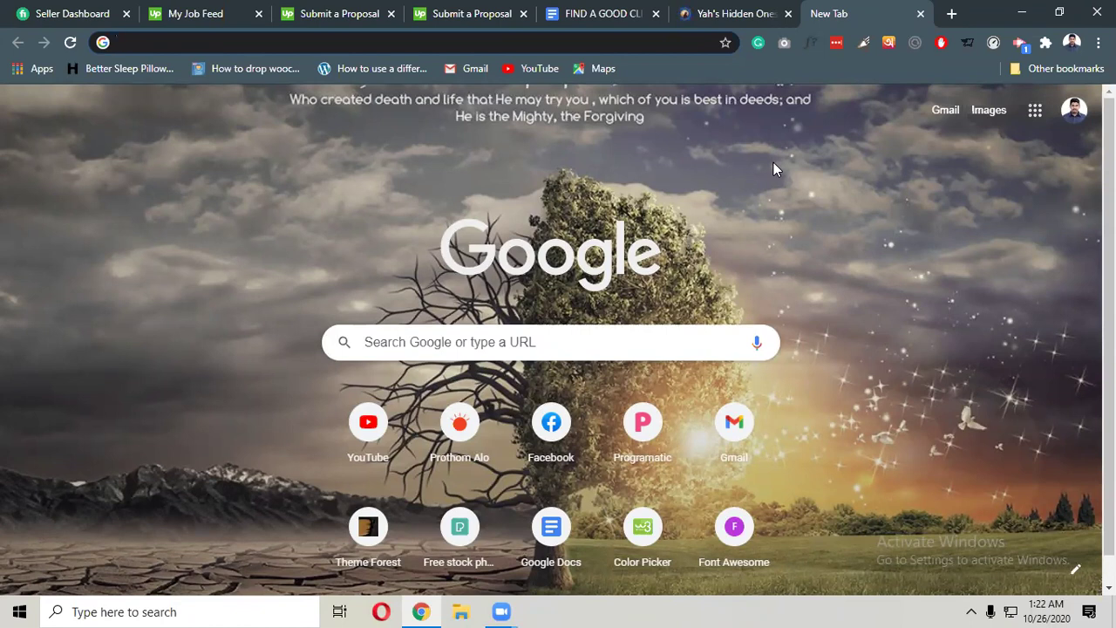
text(43marriage.com)
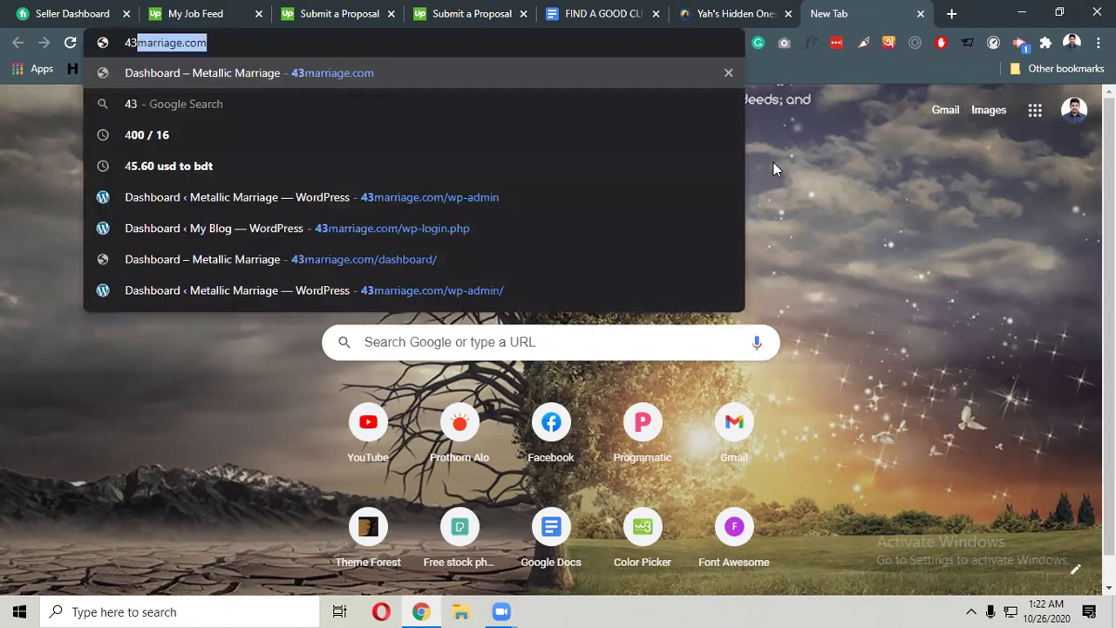
key(Return)
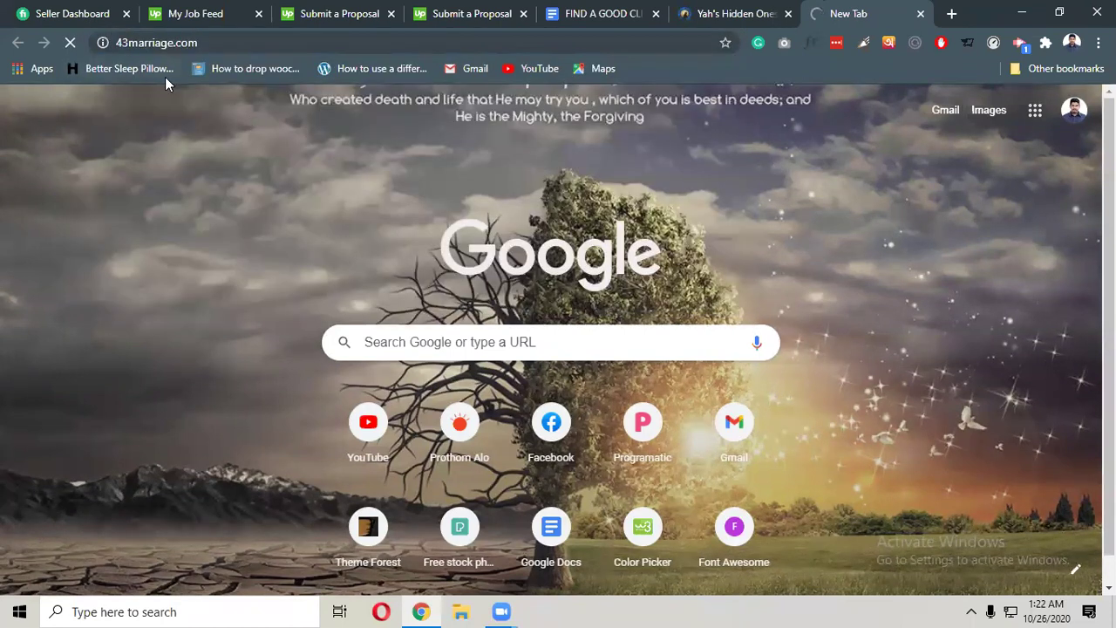
click(241, 42)
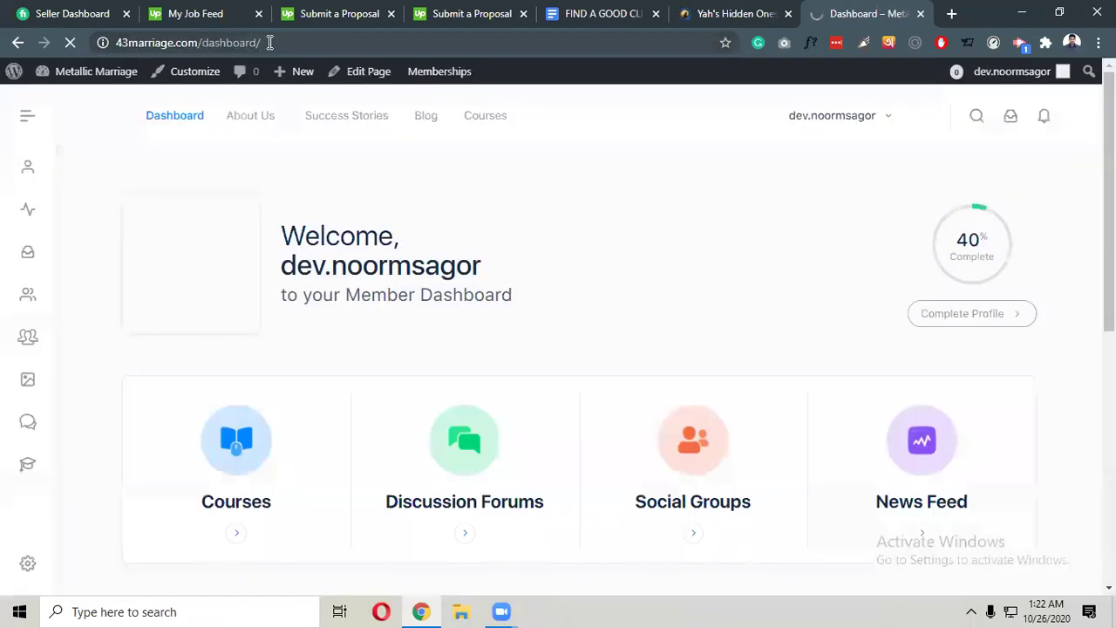
mouse_move(297, 72)
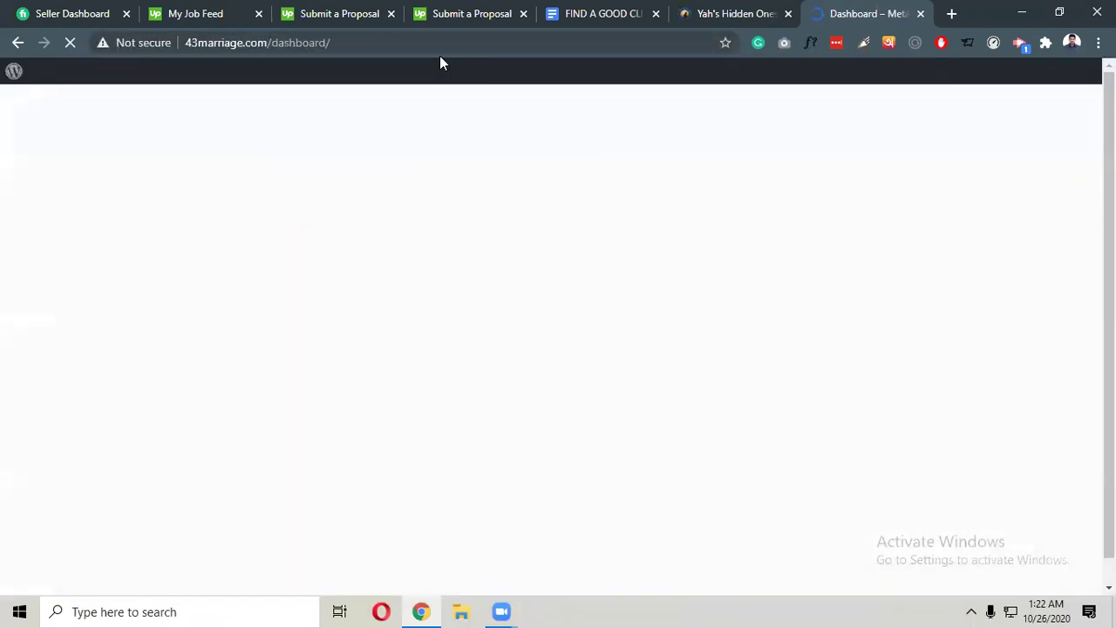
drag(273, 43, 183, 41)
key(ctrl+c)
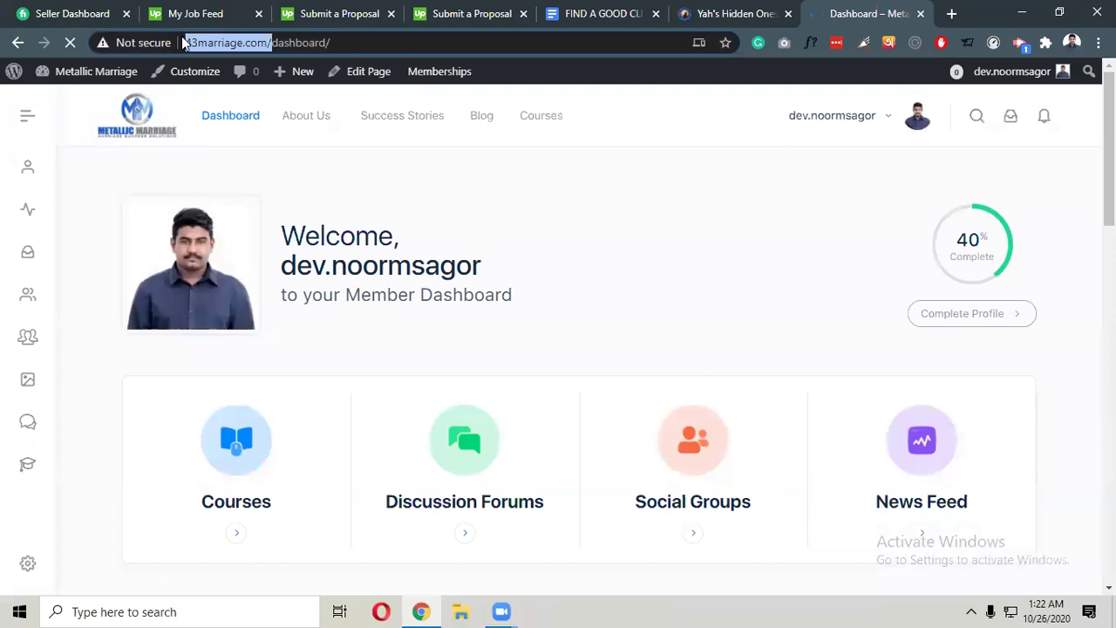
click(216, 12)
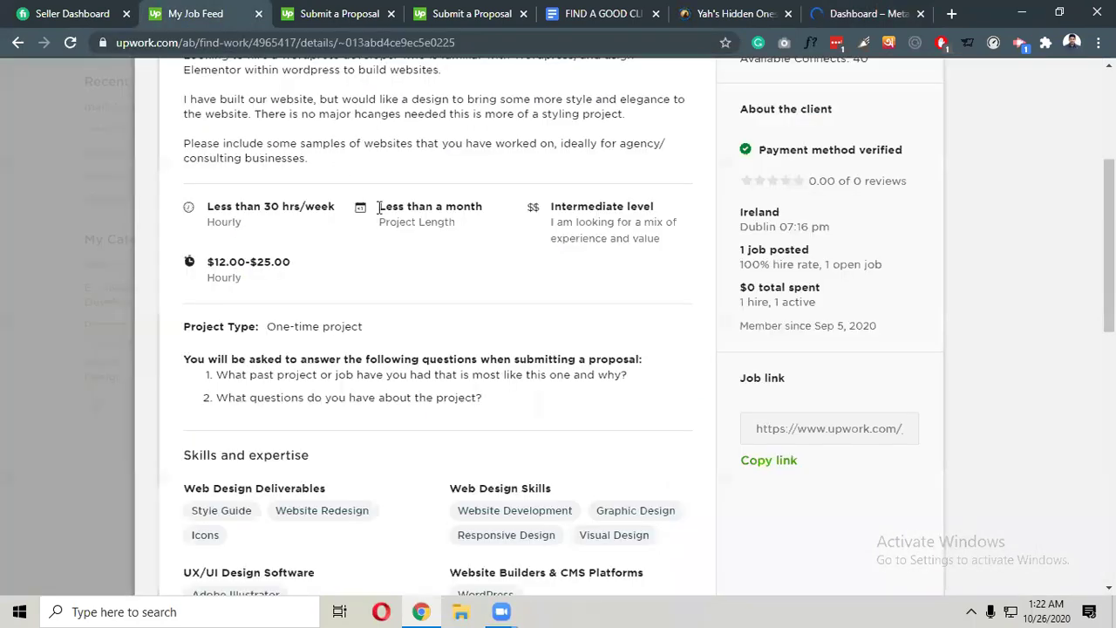
click(364, 16)
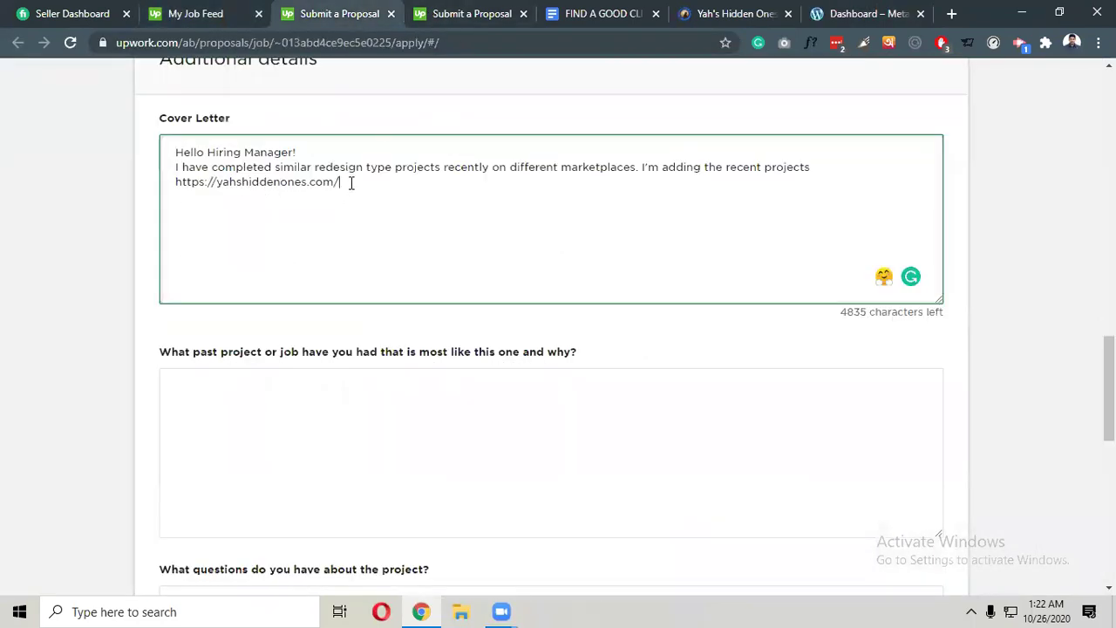
key(Return)
key(ctrl+v)
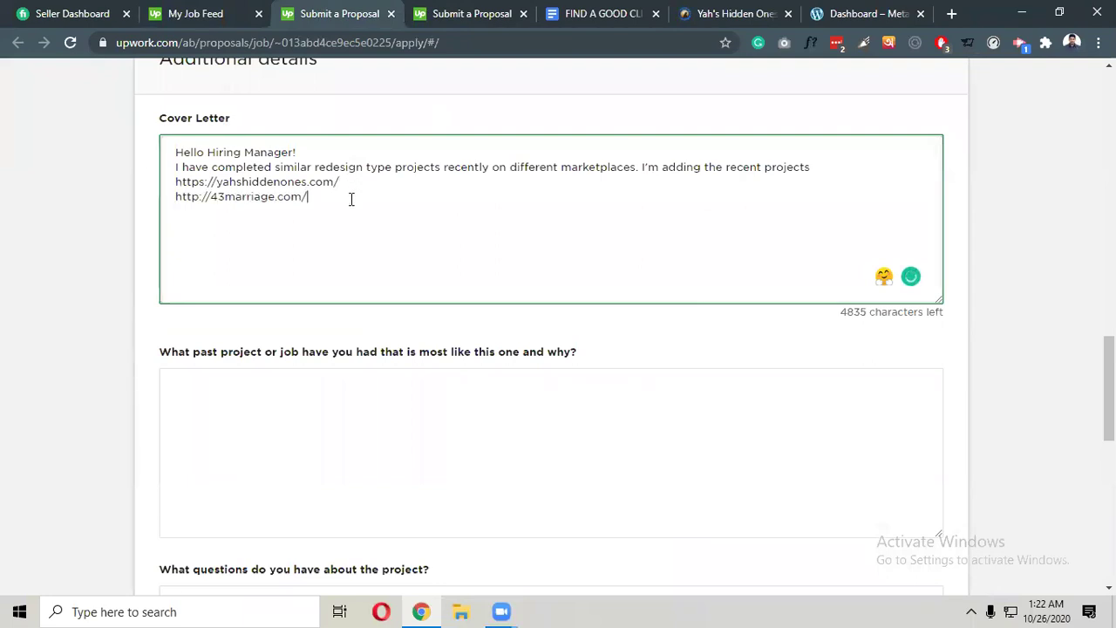
Close the 43marriage.com tab, then open wpg-academy.it in a new tab and look over its home page.
key(ctrl+9)
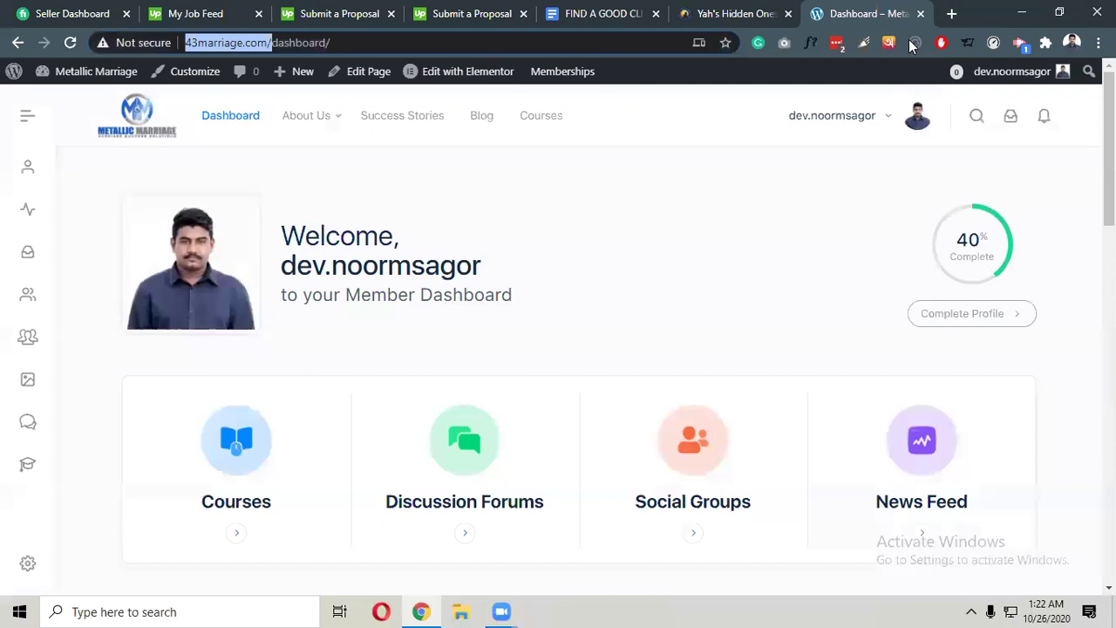
key(ctrl+w)
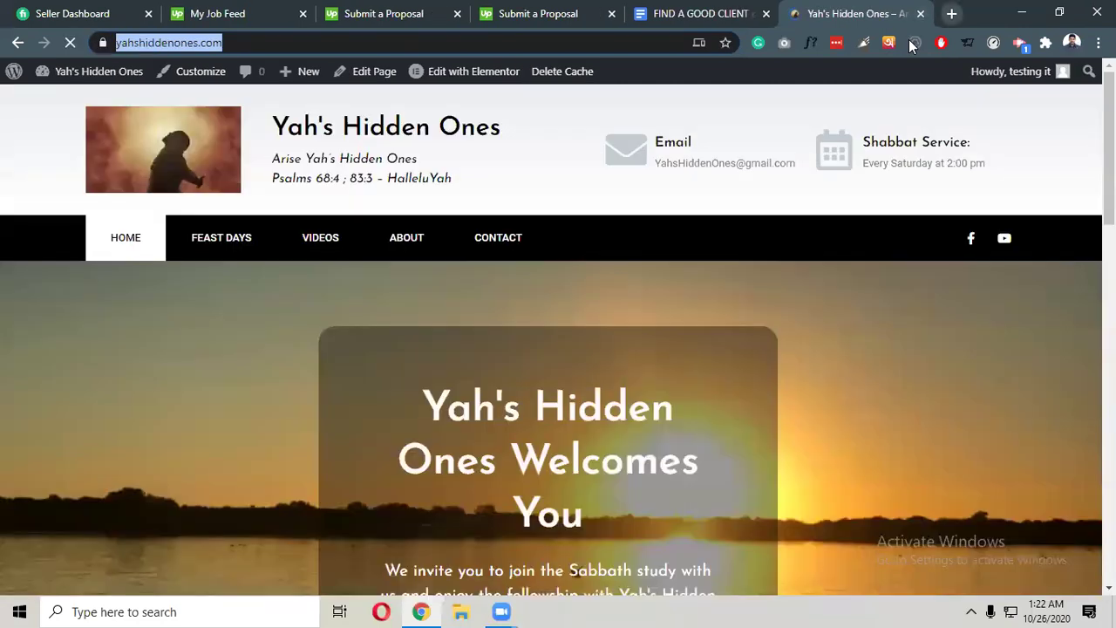
key(ctrl+t)
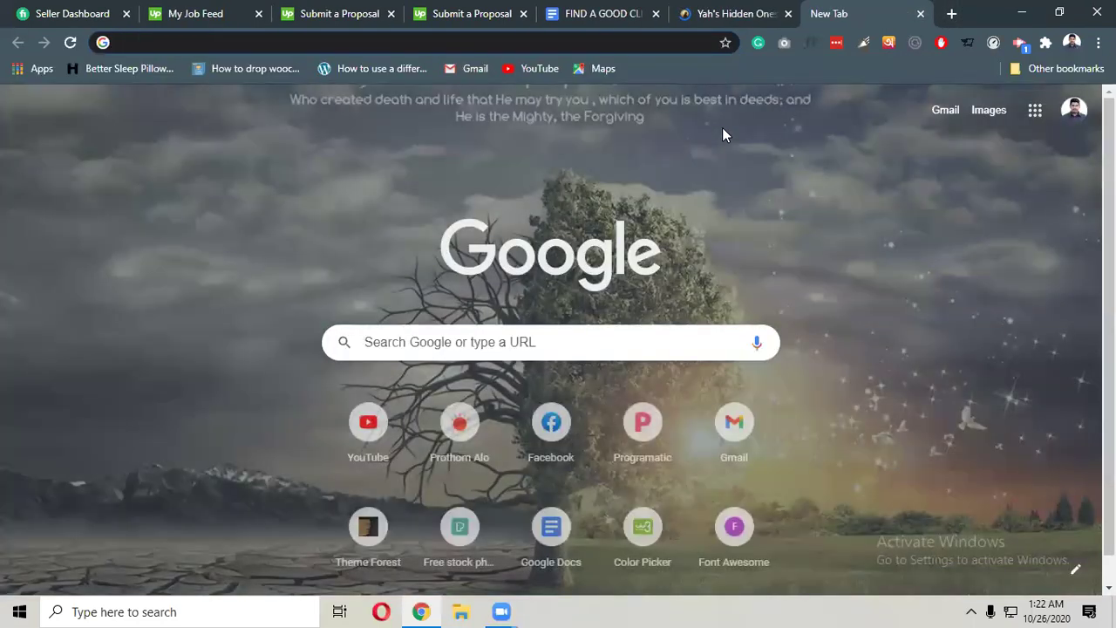
text(wpg-academy.it)
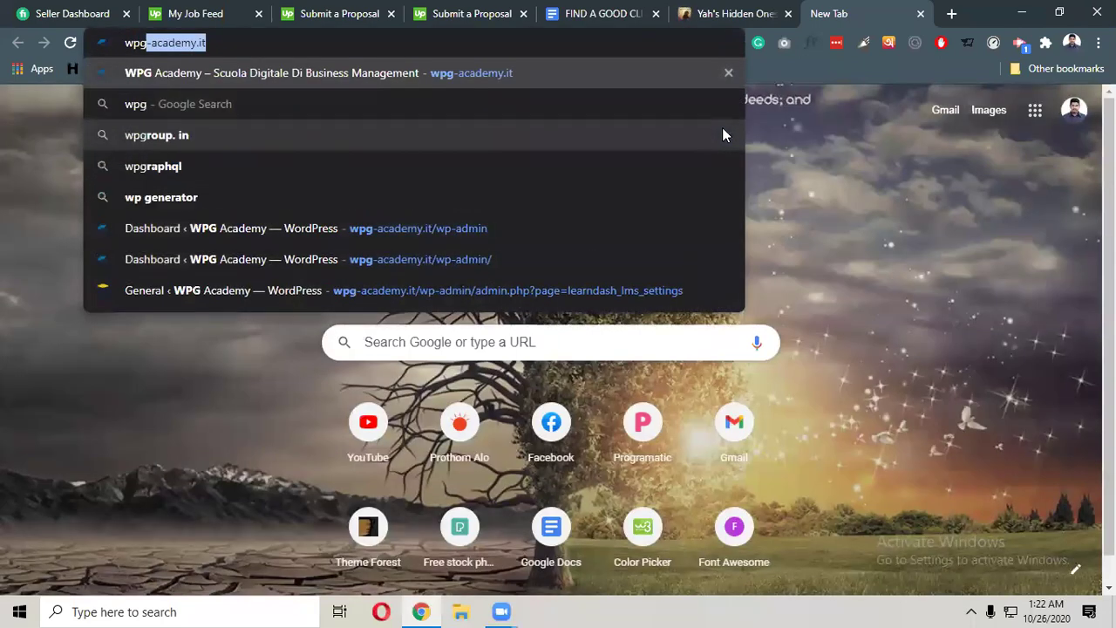
key(Return)
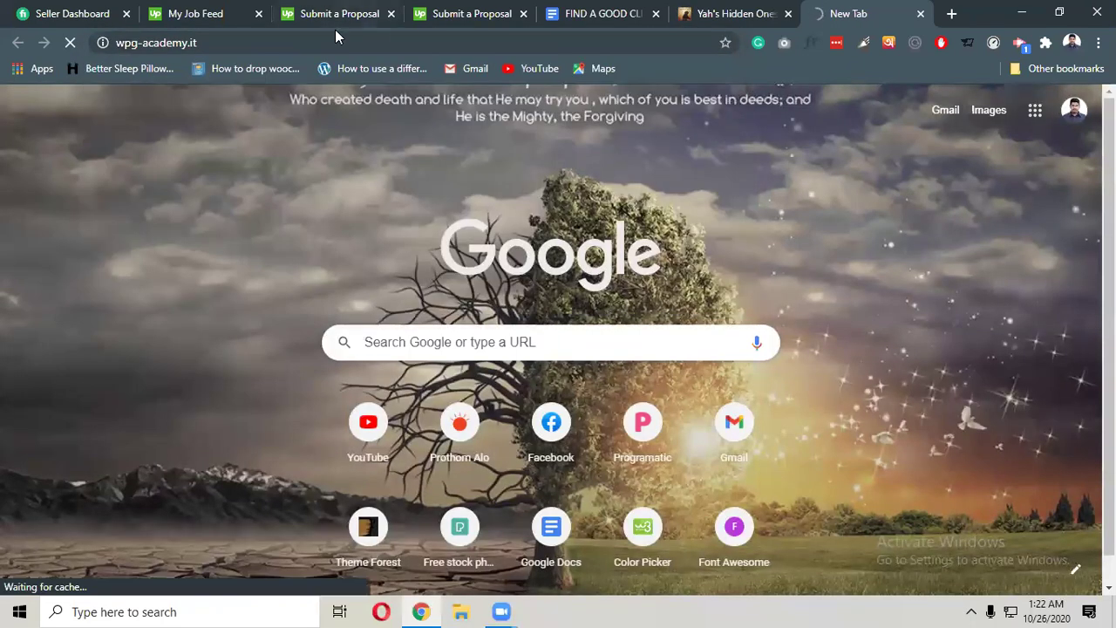
click(338, 42)
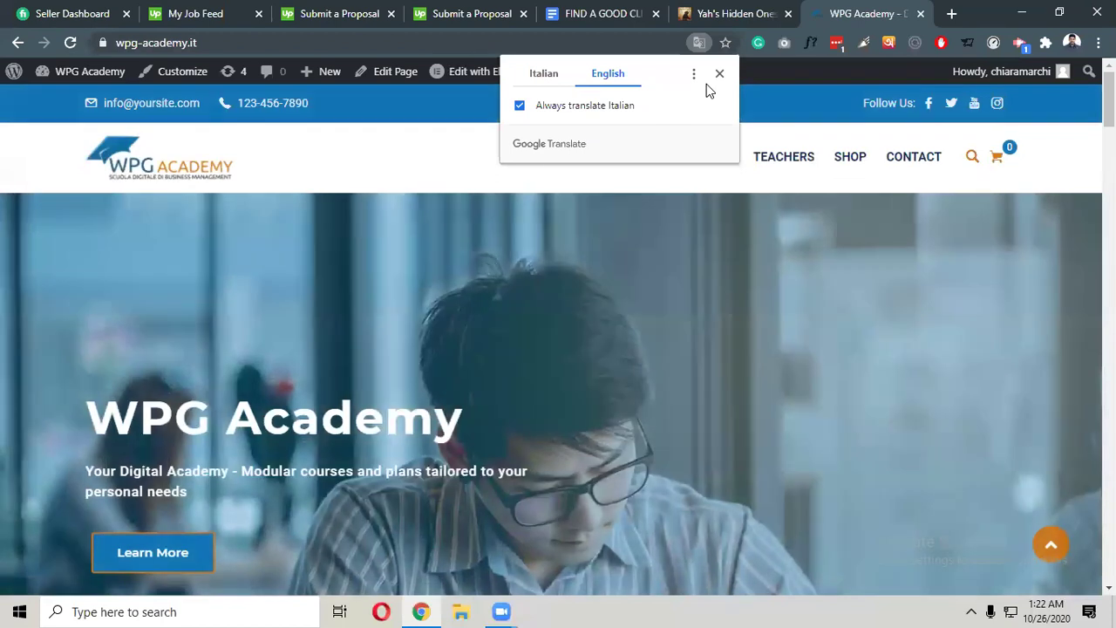
scroll(617, 235, down, 5)
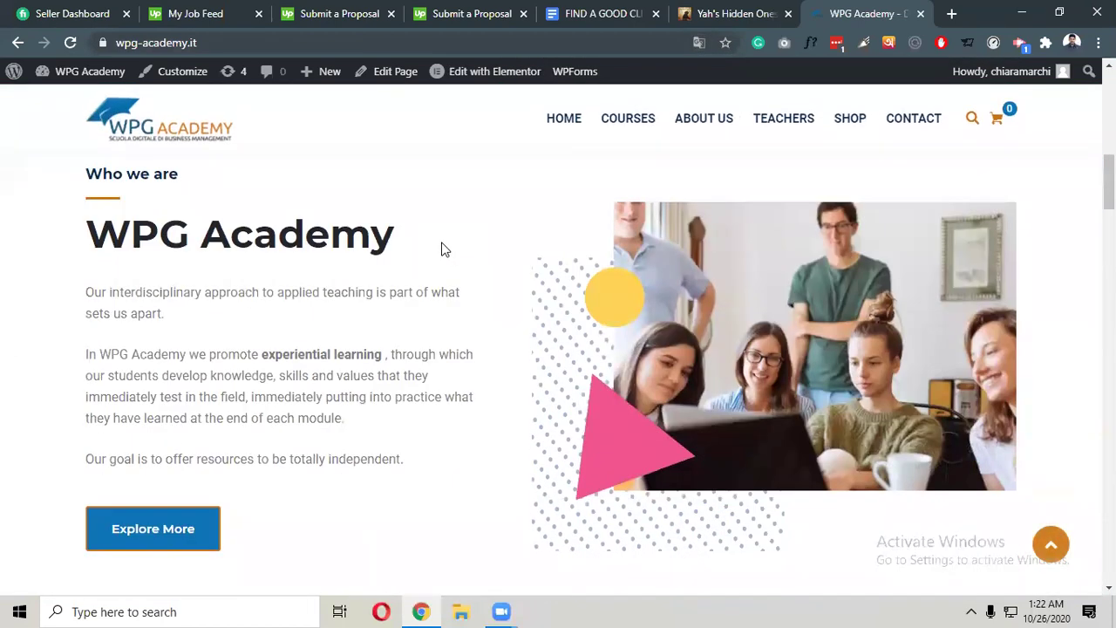
scroll(444, 247, down, 5)
scroll(436, 236, up, 10)
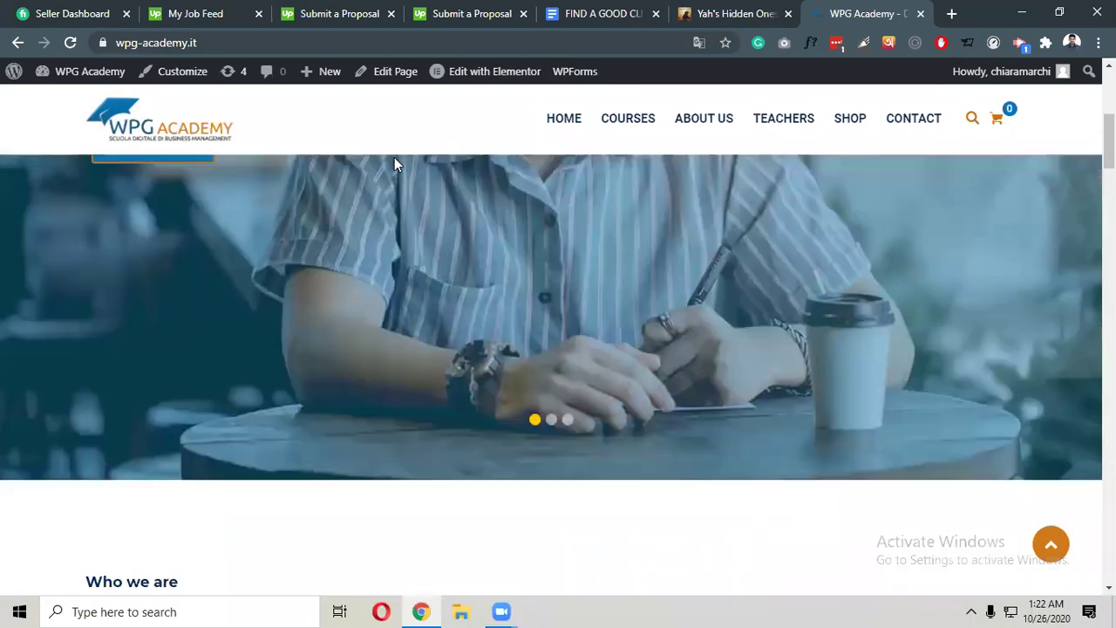
click(249, 42)
key(ctrl+c)
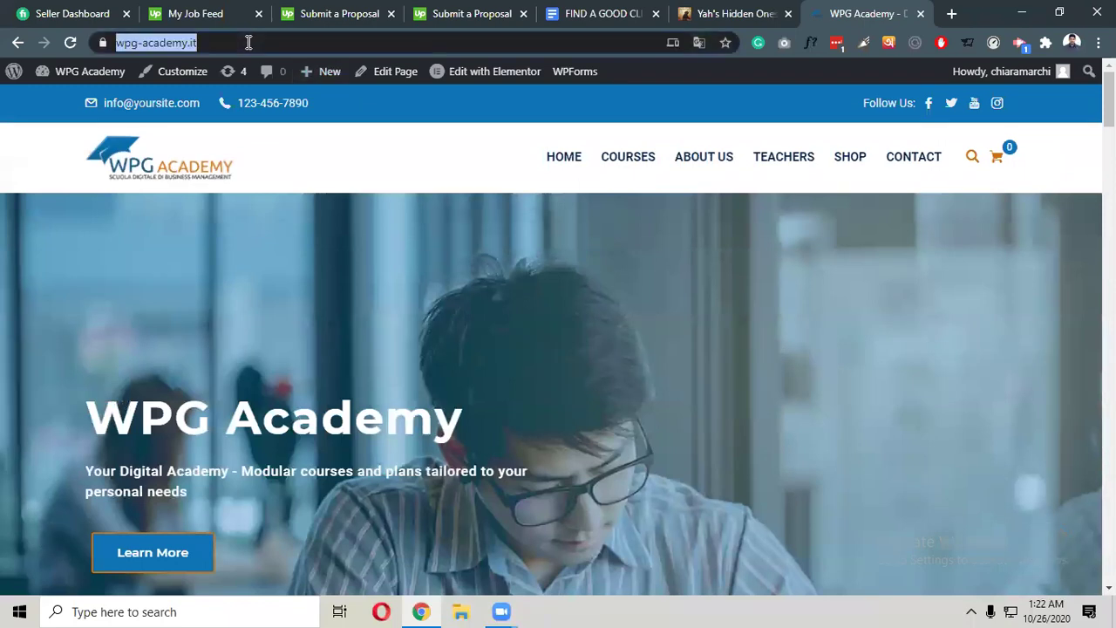
click(210, 10)
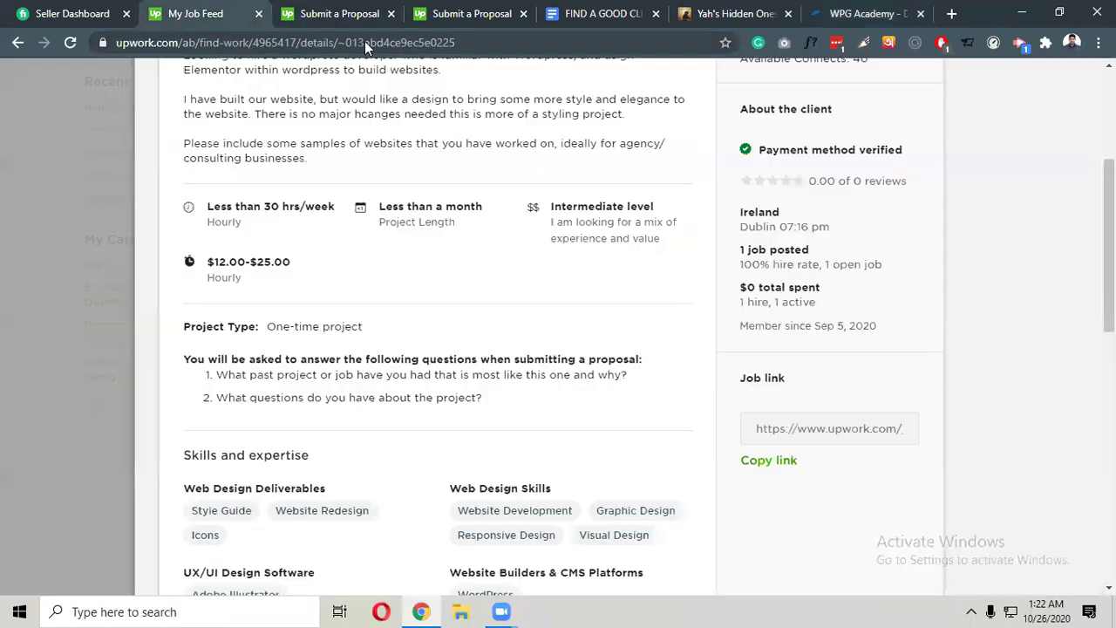
click(340, 9)
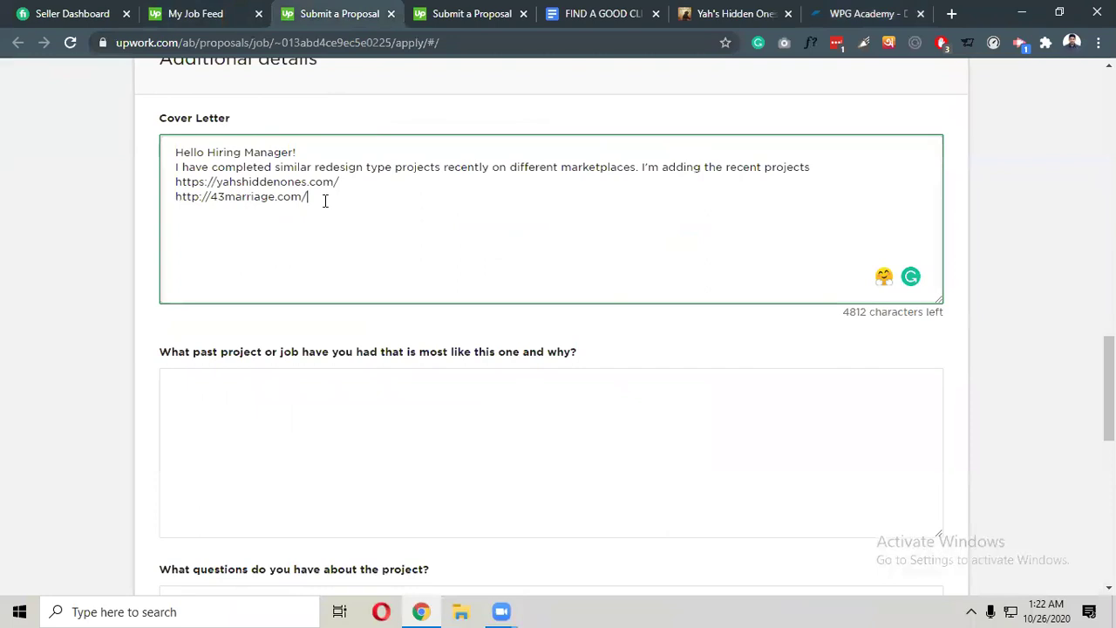
key(Return)
key(ctrl+v)
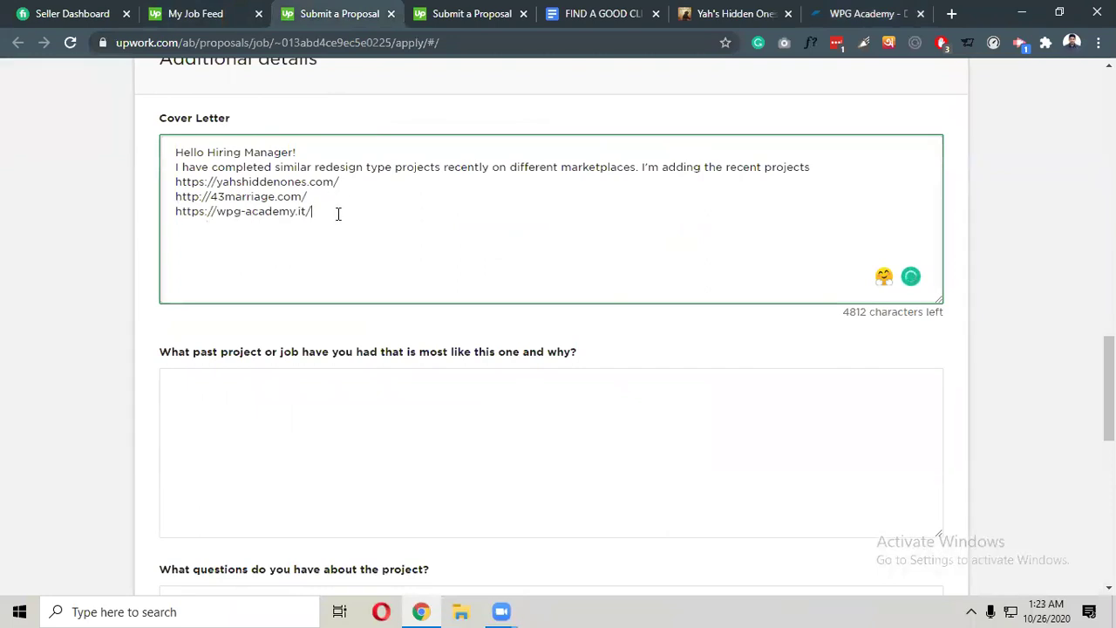
End the cover letter's "recent projects" sentence with a period and add "I have completed 80+ WordPress projects." after it.
click(833, 167)
key(BackSpace)
text(I have comp[le)
key(BackSpace)
key(BackSpace)
key(BackSpace)
text(leted)
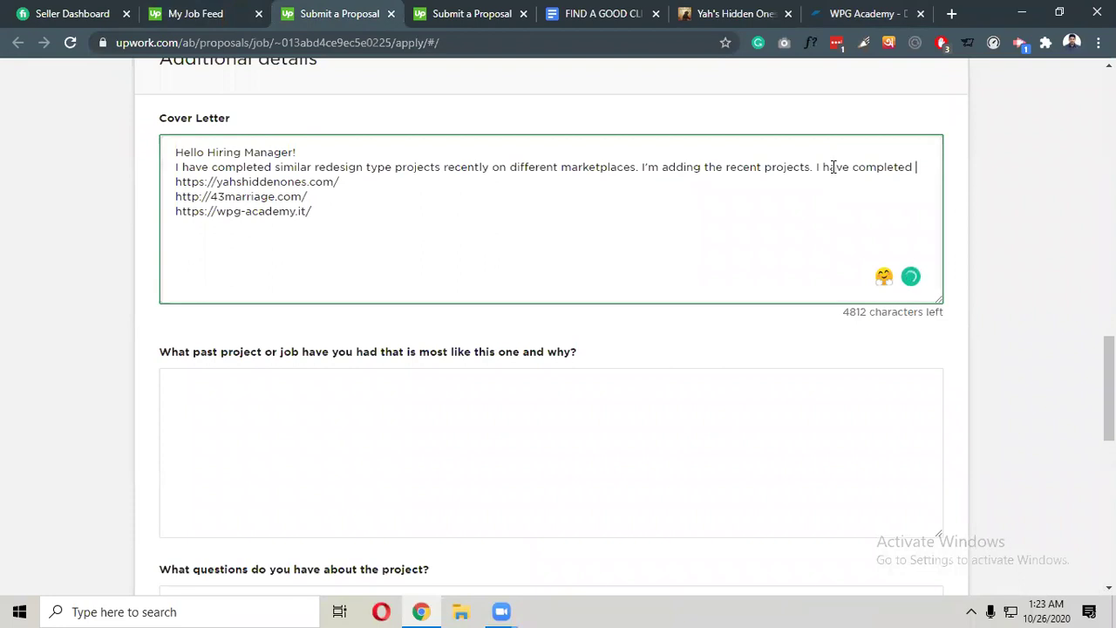
text( 80)
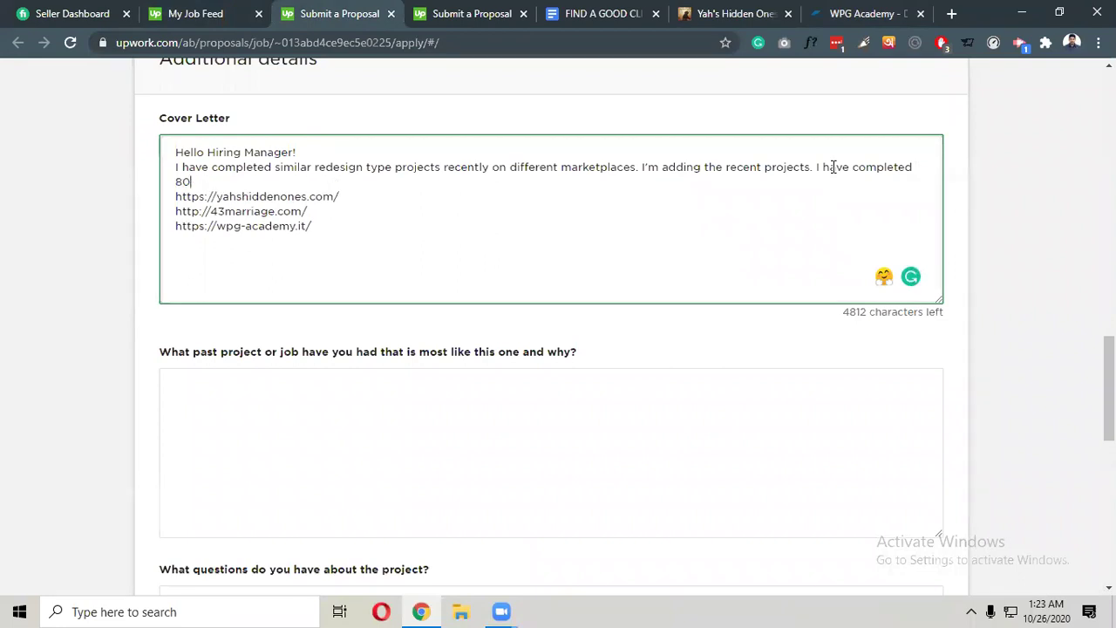
text(+ WordPRe https)
key(BackSpace)
key(BackSpace)
key(BackSpace)
text(ress projects.)
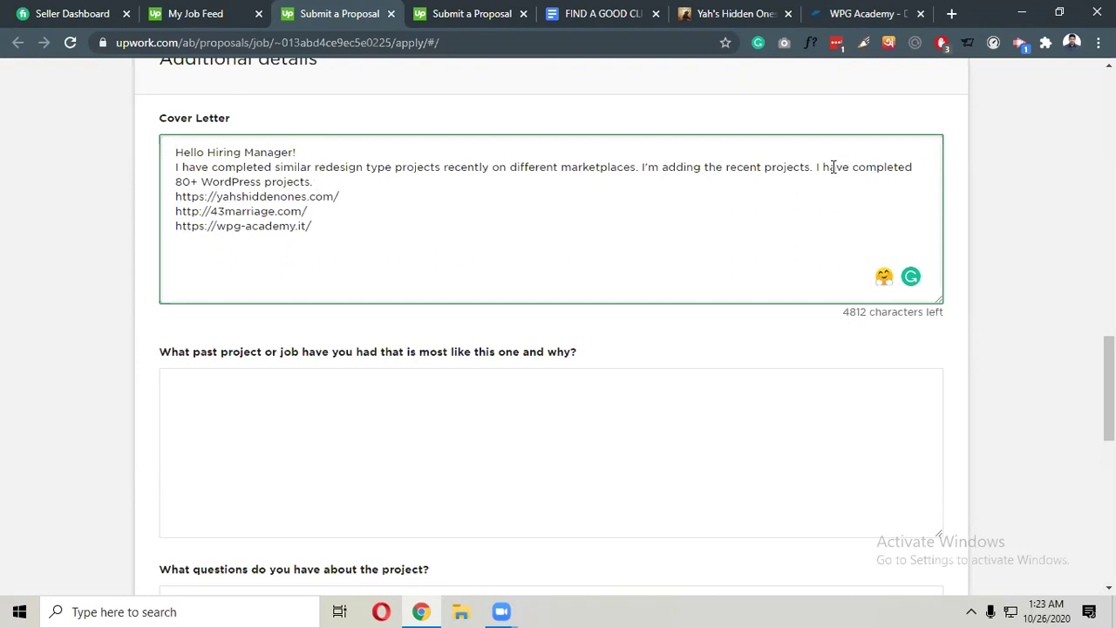
Review the proposal's additional questions and attachments section, and reread the job posting's description and requirements.
key(Tab)
key(Tab)
scroll(646, 302, up, 2)
click(645, 302)
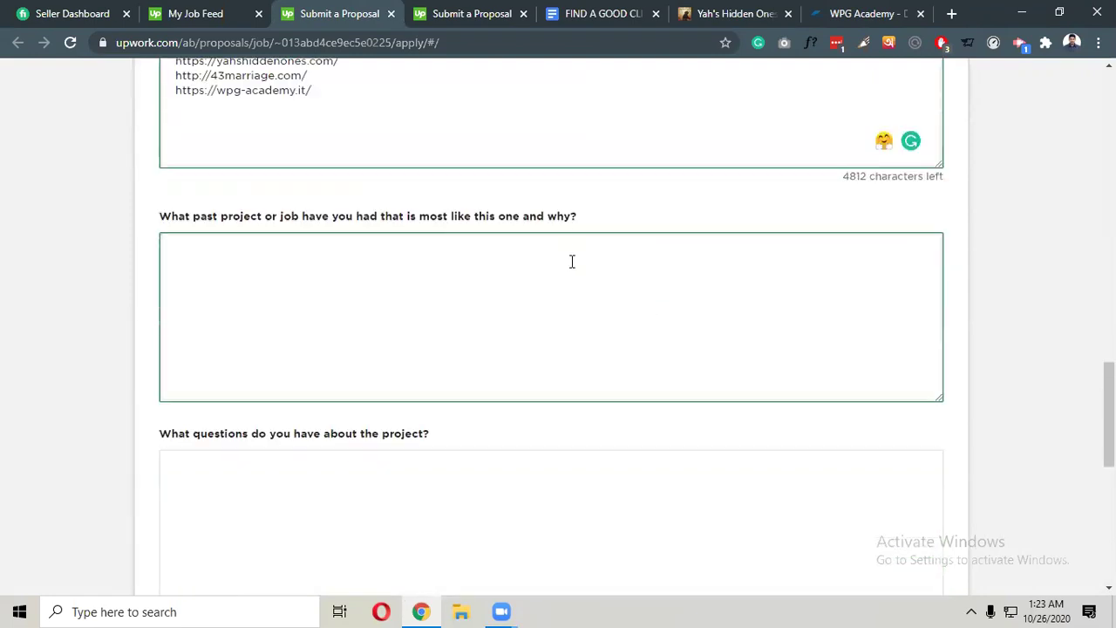
scroll(565, 288, down, 6)
scroll(565, 287, up, 5)
scroll(565, 288, down, 1)
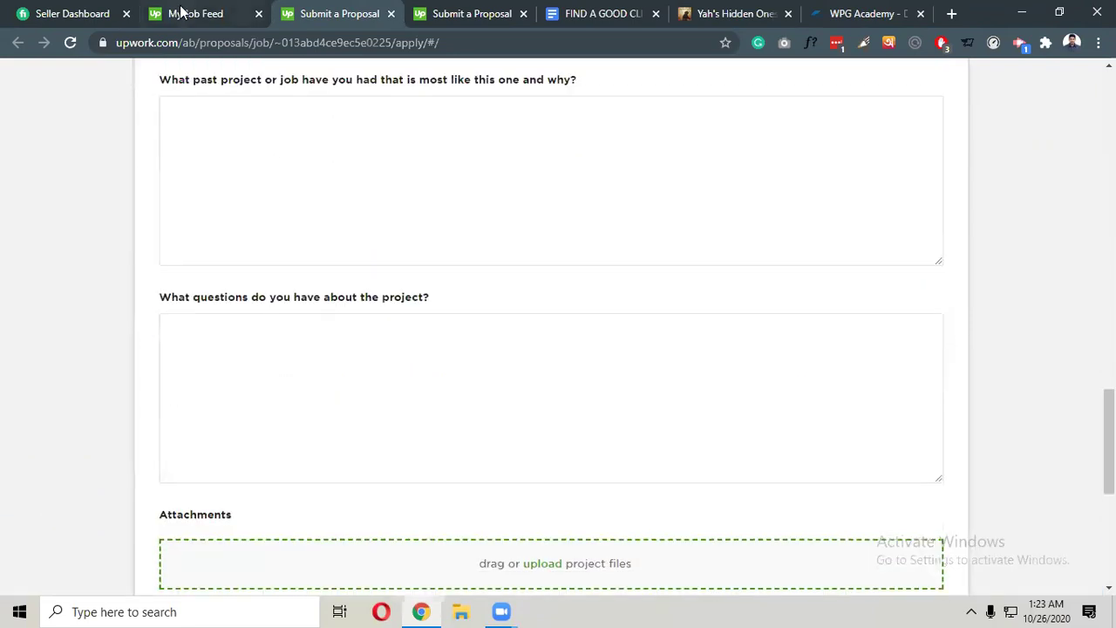
click(184, 12)
scroll(446, 228, up, 3)
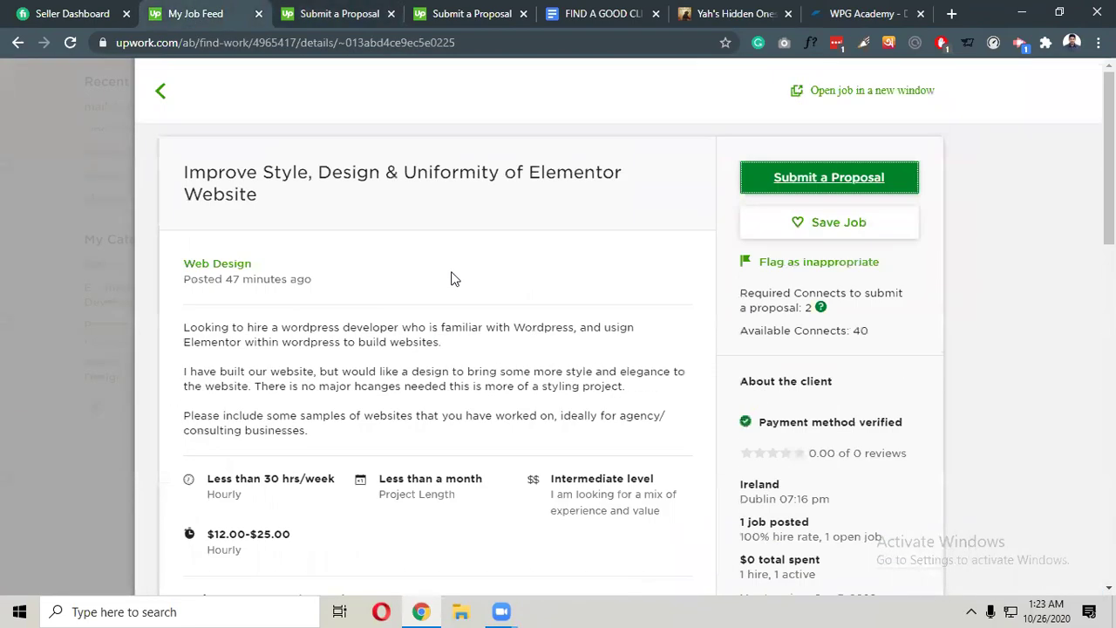
scroll(451, 276, down, 2)
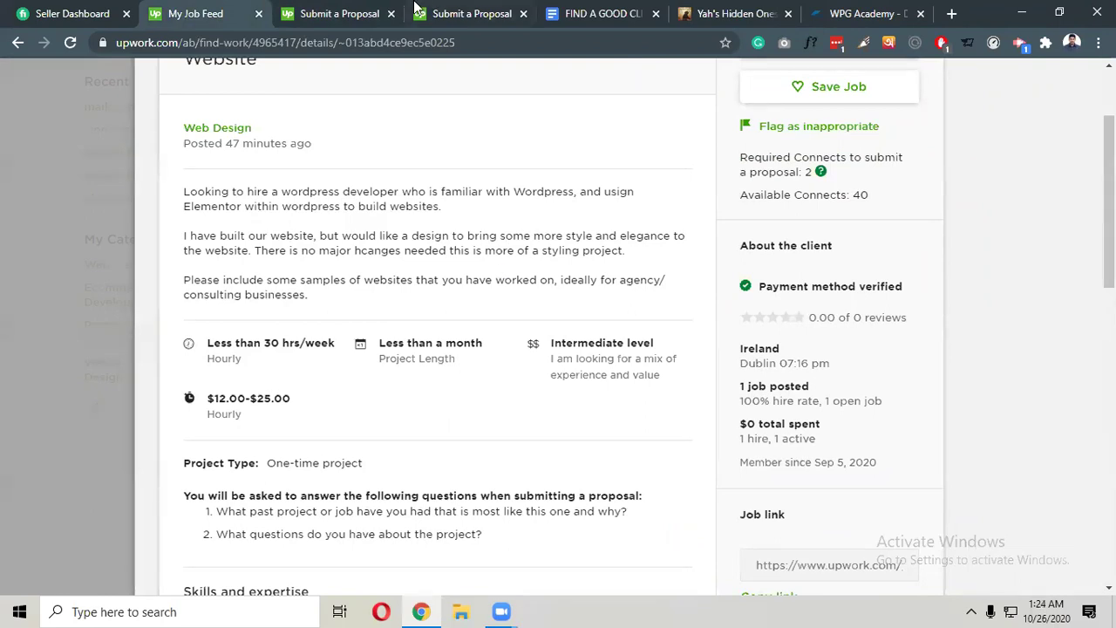
Return to the proposal and add "I will complete your rest of the task like redesign pages," after the 80+ WordPress projects sentence.
click(339, 13)
scroll(446, 139, up, 5)
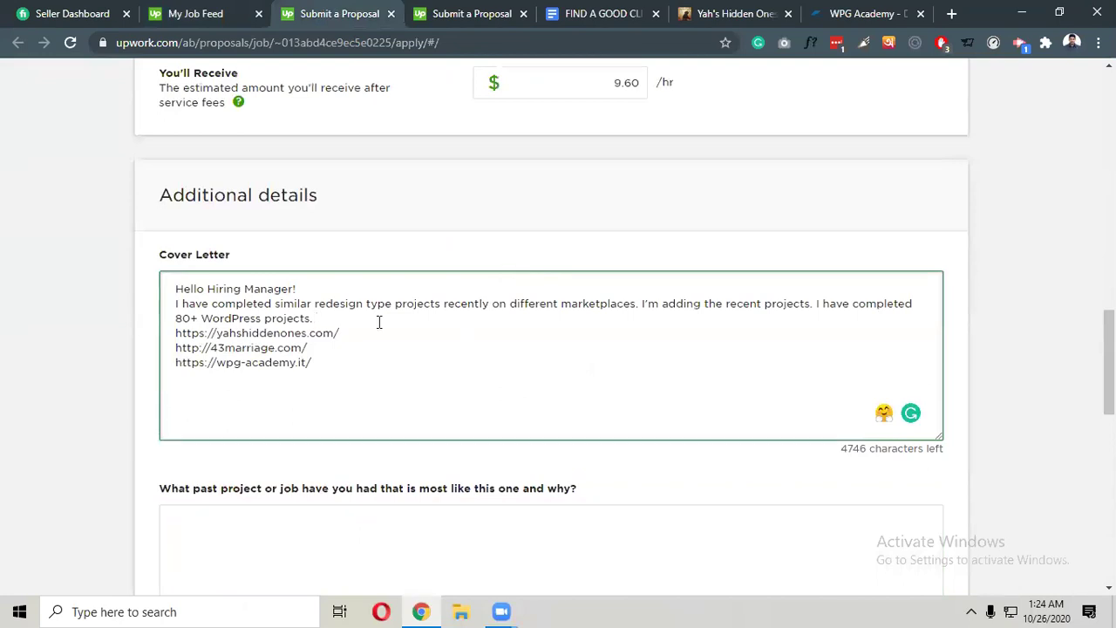
text(I will complete your rest of the task)
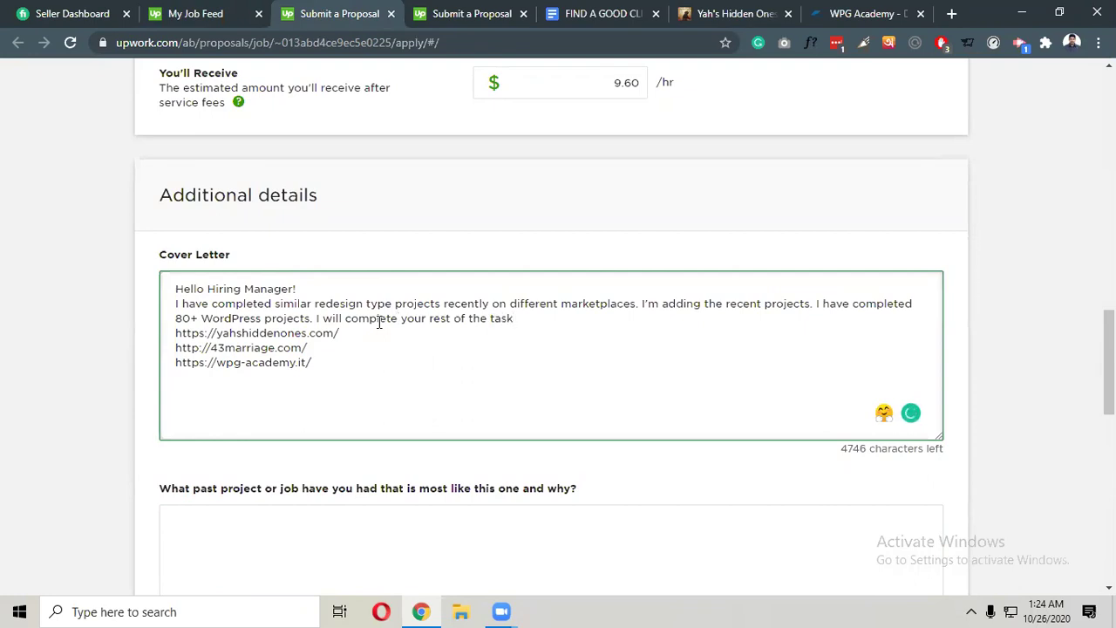
text( type)
text( redesign)
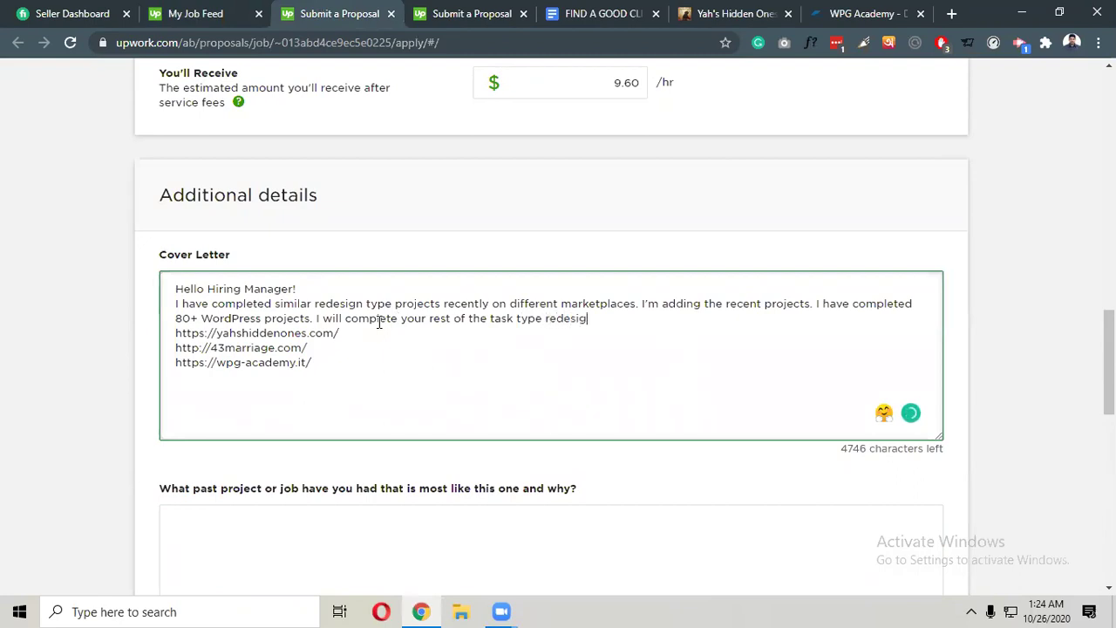
key(BackSpace)
key(BackSpace)
key(BackSpace)
key(BackSpace)
key(BackSpace)
key(BackSpace)
key(BackSpace)
key(BackSpace)
key(BackSpace)
key(BackSpace)
key(BackSpace)
key(BackSpace)
key(BackSpace)
text(like redesign pages, )
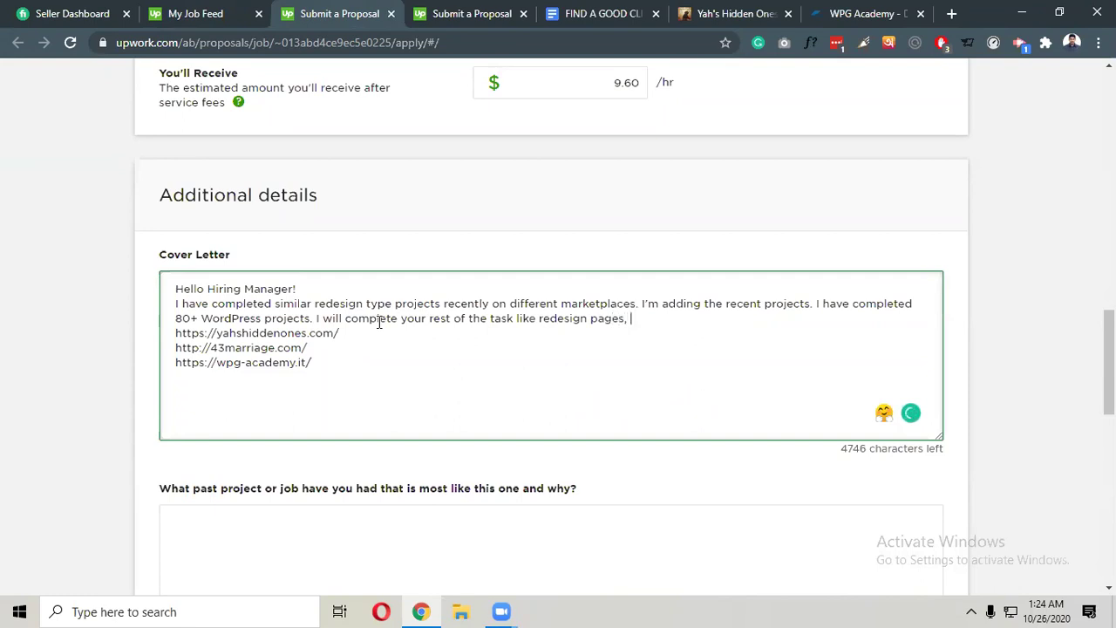
Continue the cover letter's task list with "animation, unique graphics," and accept the grammar correction from "your rest" to "the rest".
text(animation, )
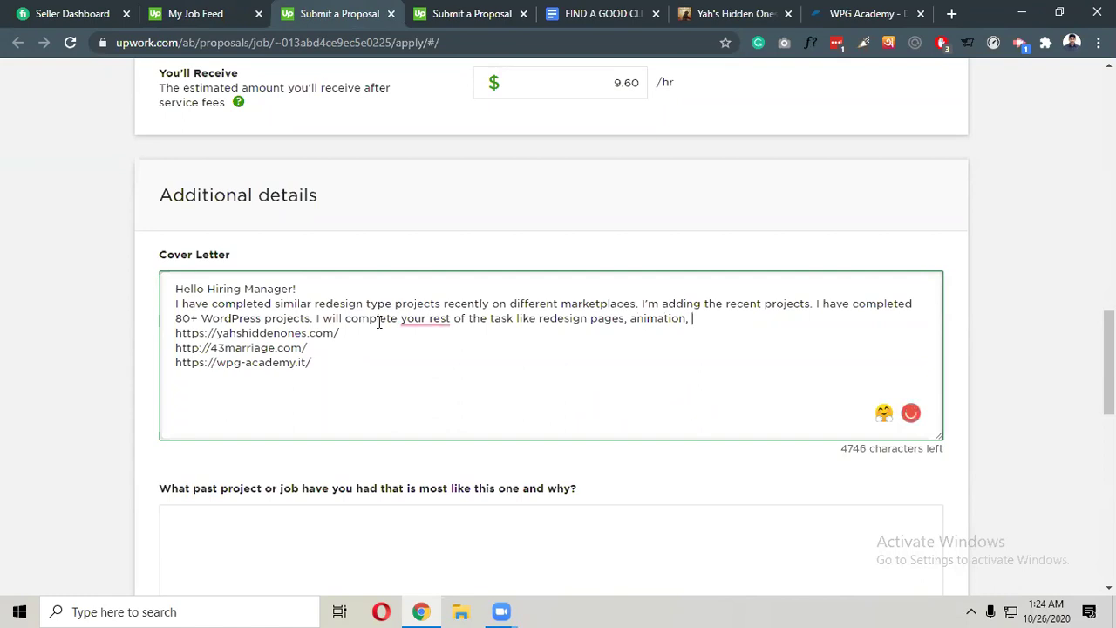
text(uniques)
key(BackSpace)
text(g)
key(BackSpace)
text(graphics)
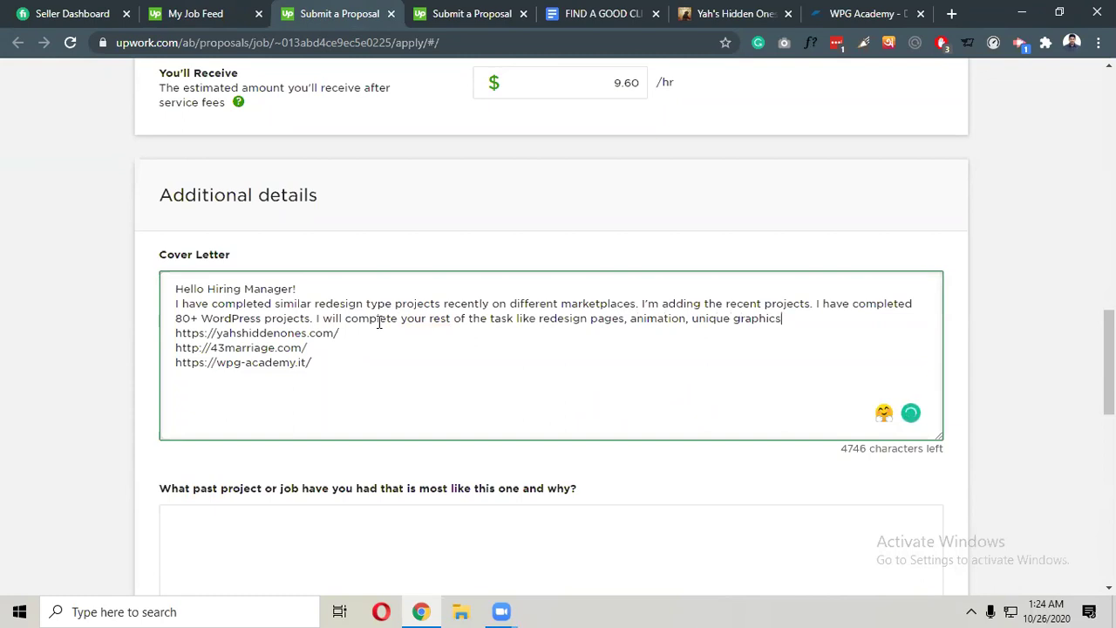
text(,)
mouse_move(427, 321)
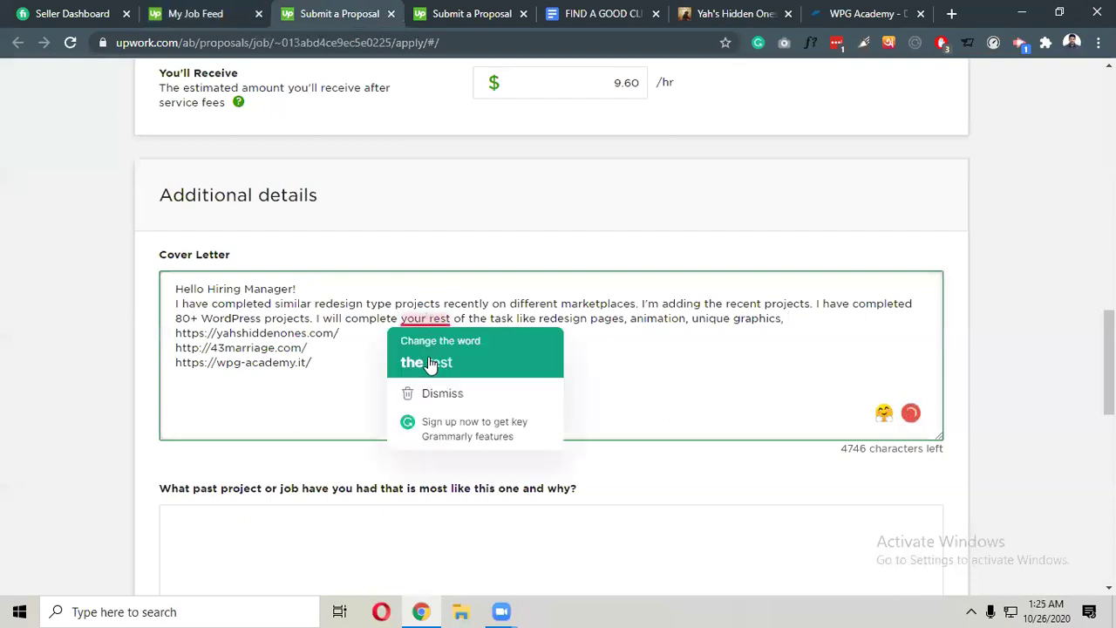
click(430, 365)
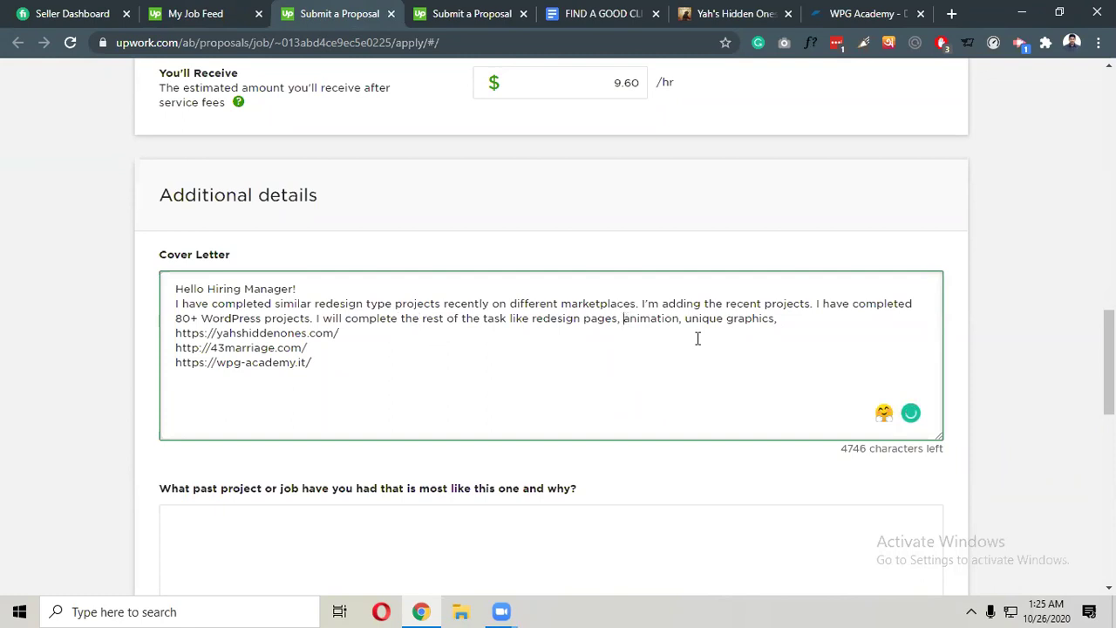
Finish the cover letter's task list with "pop up form to collect leads, Maps, contact forms.".
click(793, 319)
text(pop up form to collect lea)
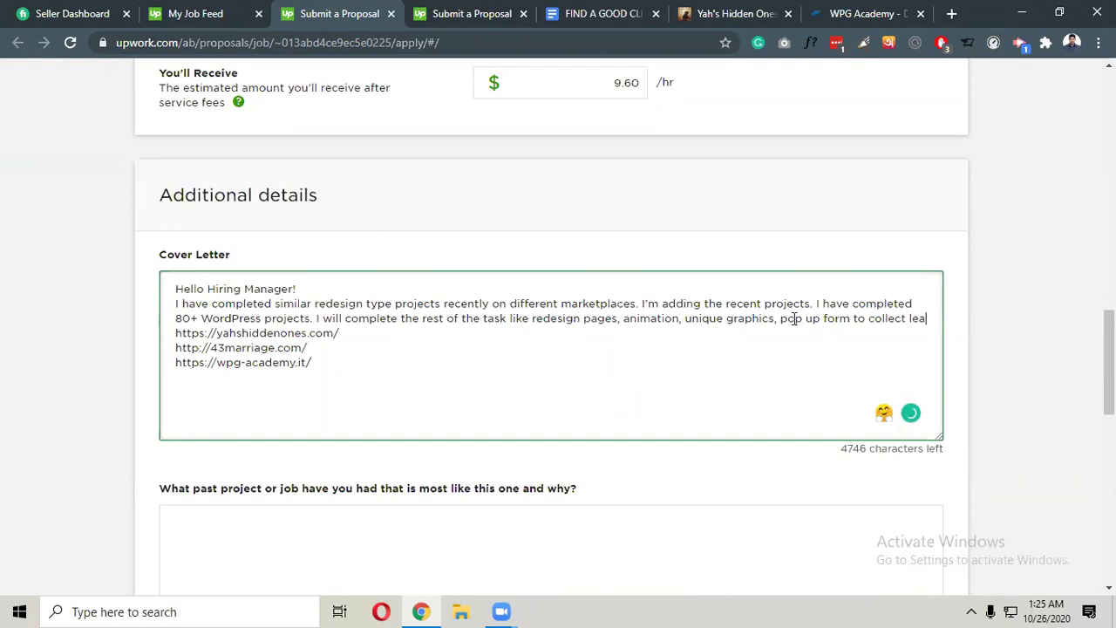
text(ds, Map,)
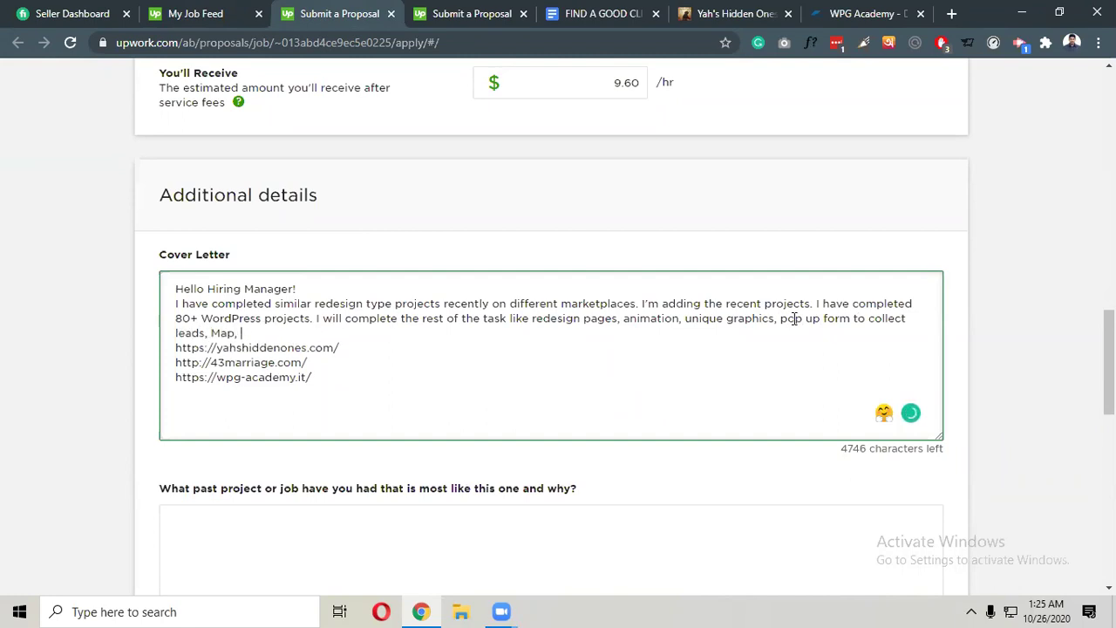
key(BackSpace)
key(BackSpace)
text(s, contact forms.)
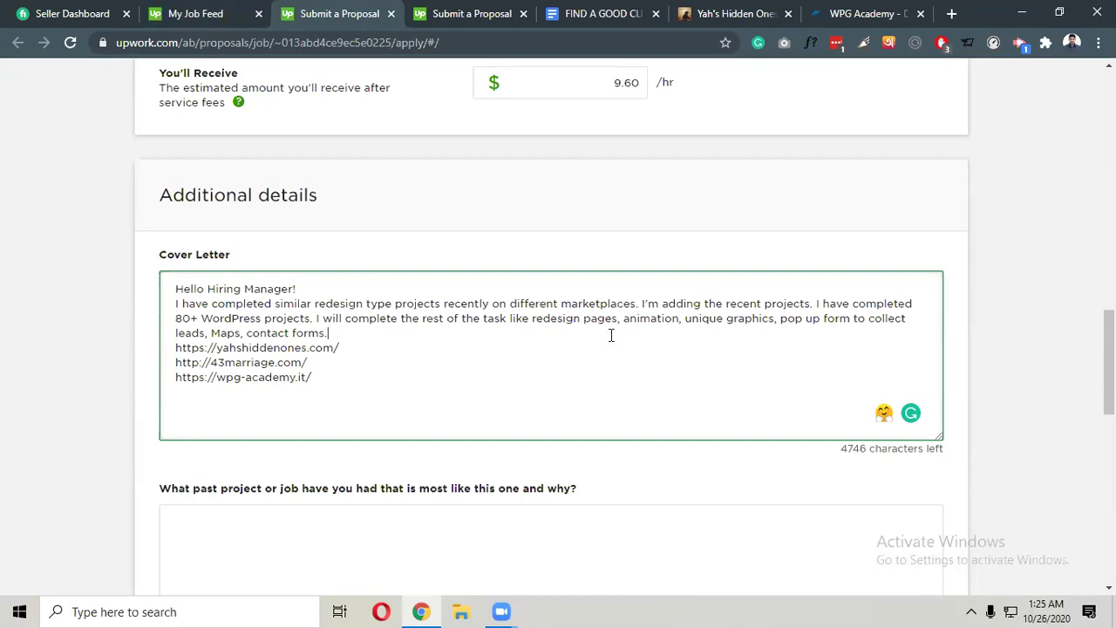
Insert a "My recent projects" heading underlined with equals signs above the project links, separated from the paragraph by a blank line.
key(Return)
key(Return)
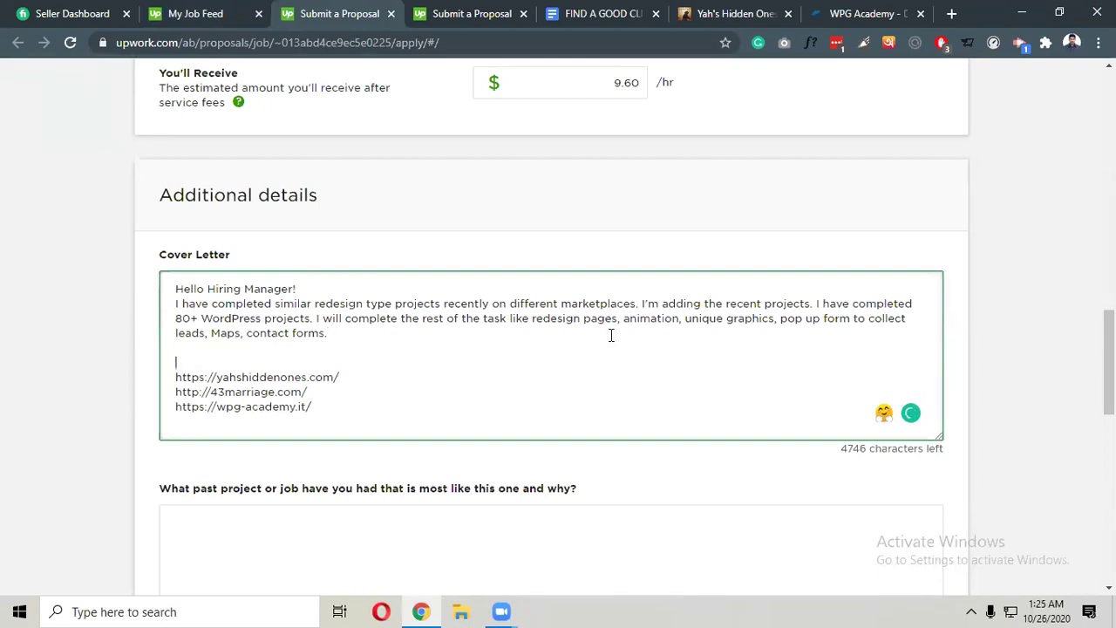
text(My recent projects)
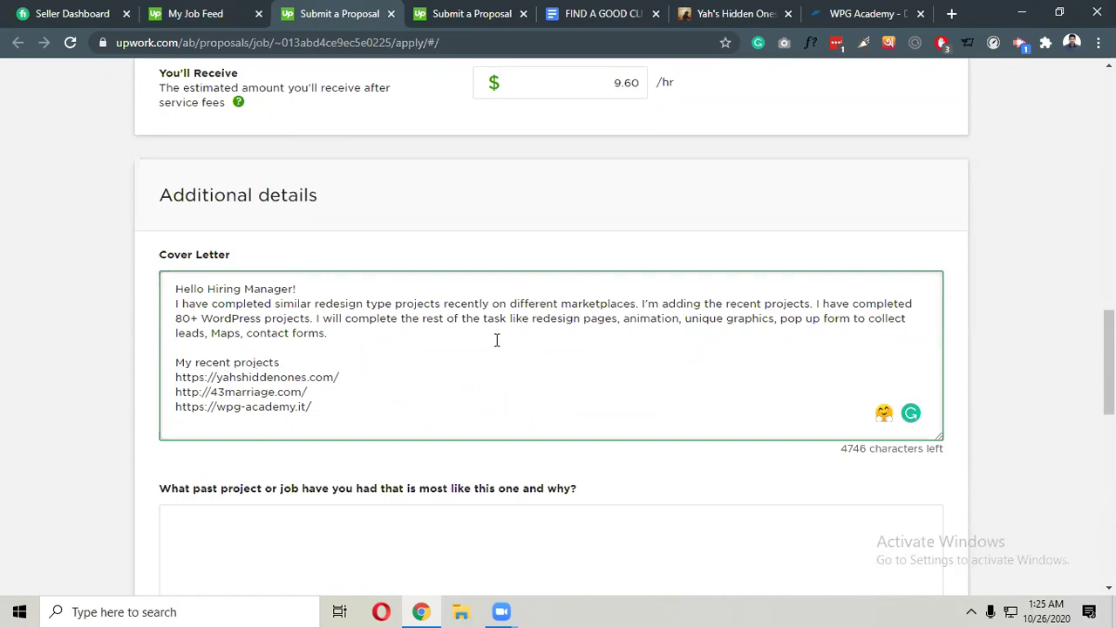
key(Return)
text(===========)
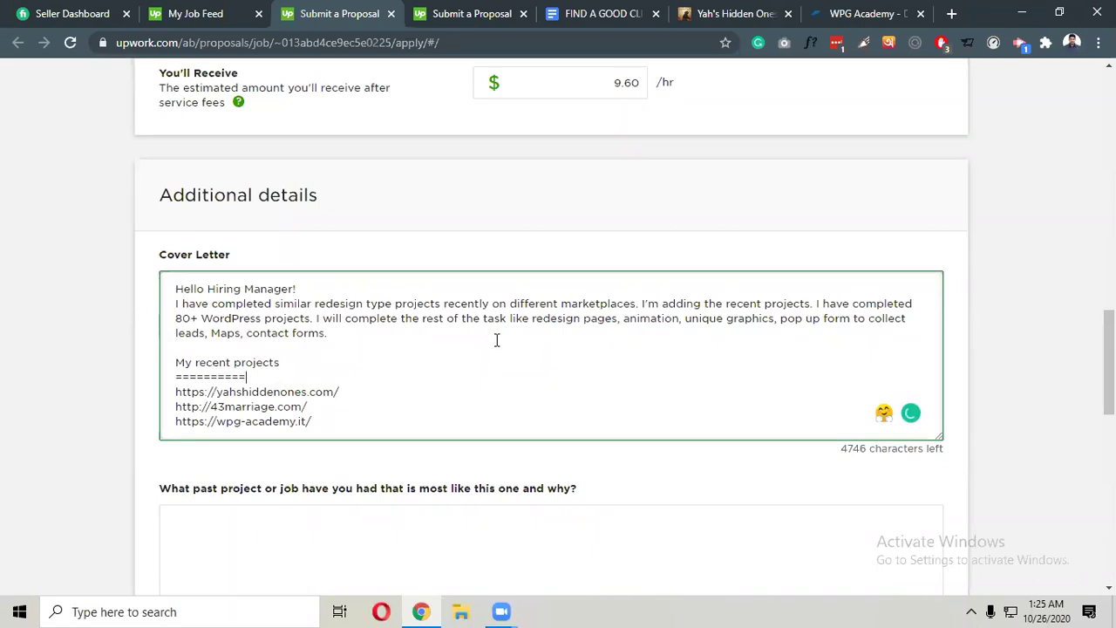
text(======)
click(188, 13)
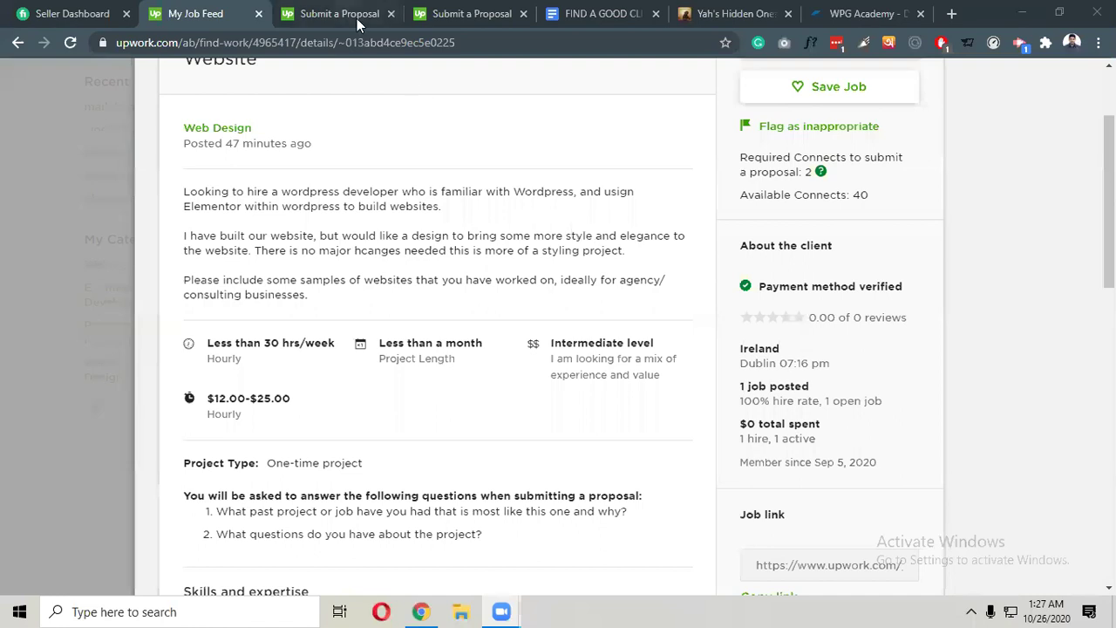
click(356, 18)
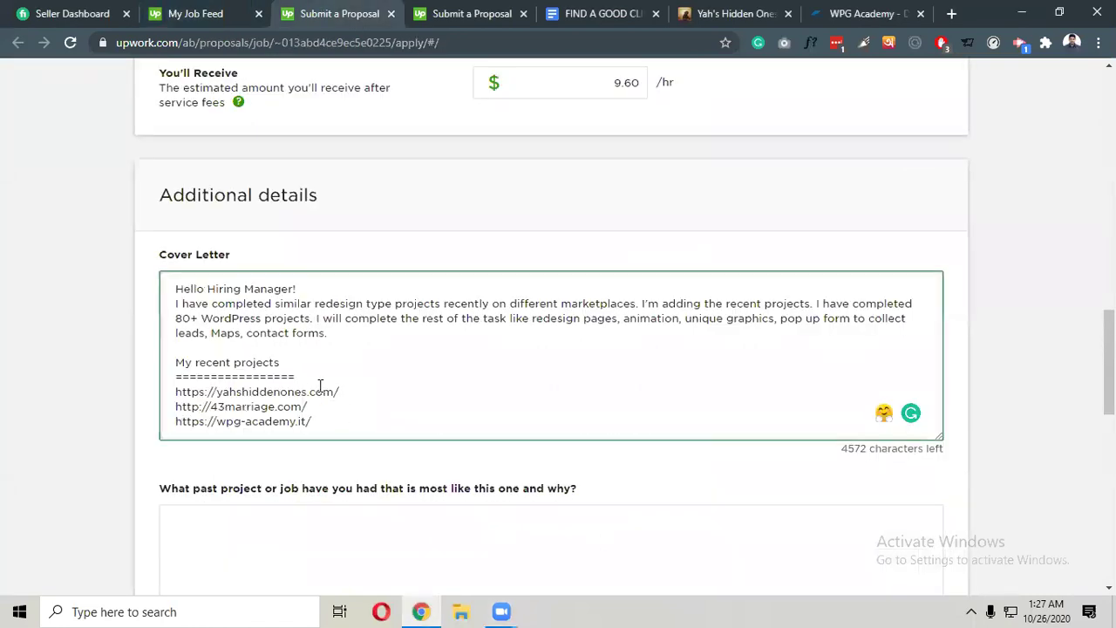
text(https://iqstechfest.com/ https://webicient.com/)
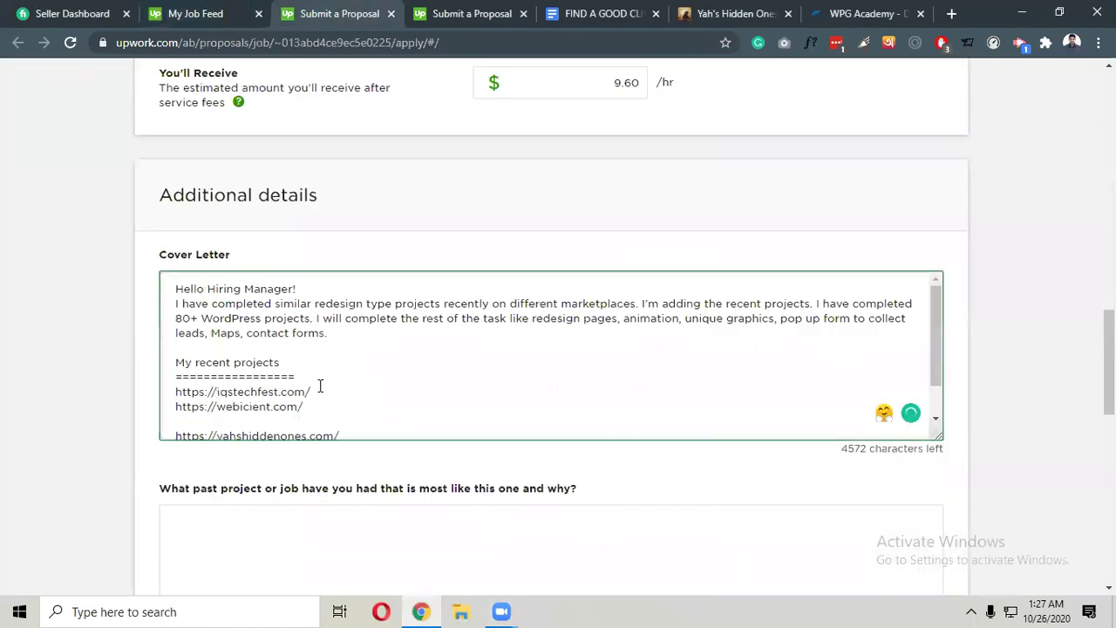
key(BackSpace)
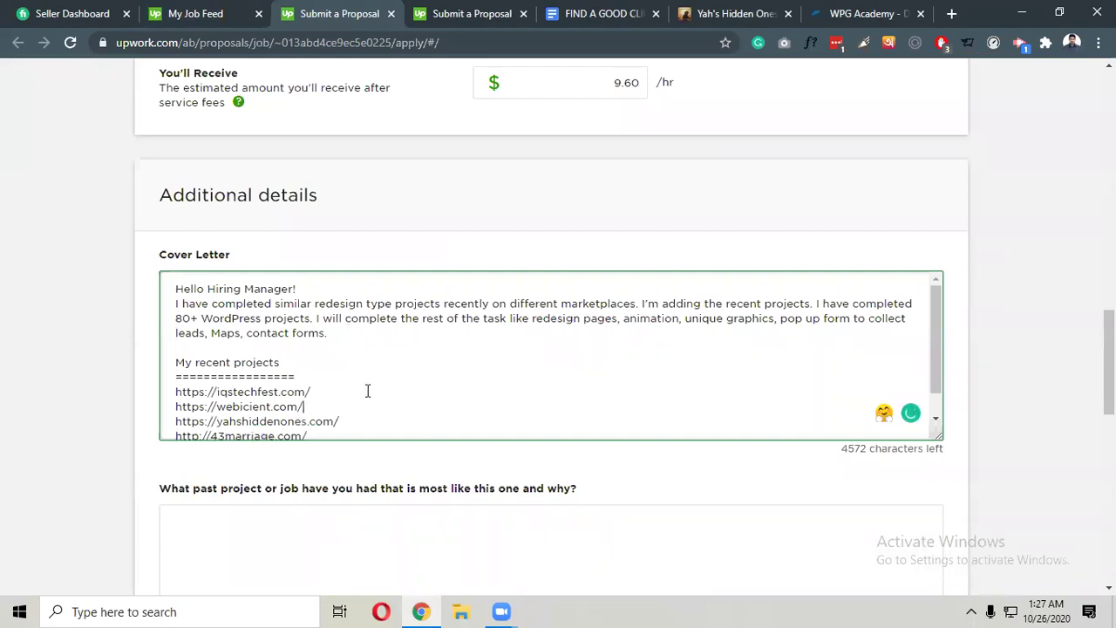
scroll(352, 401, down, 1)
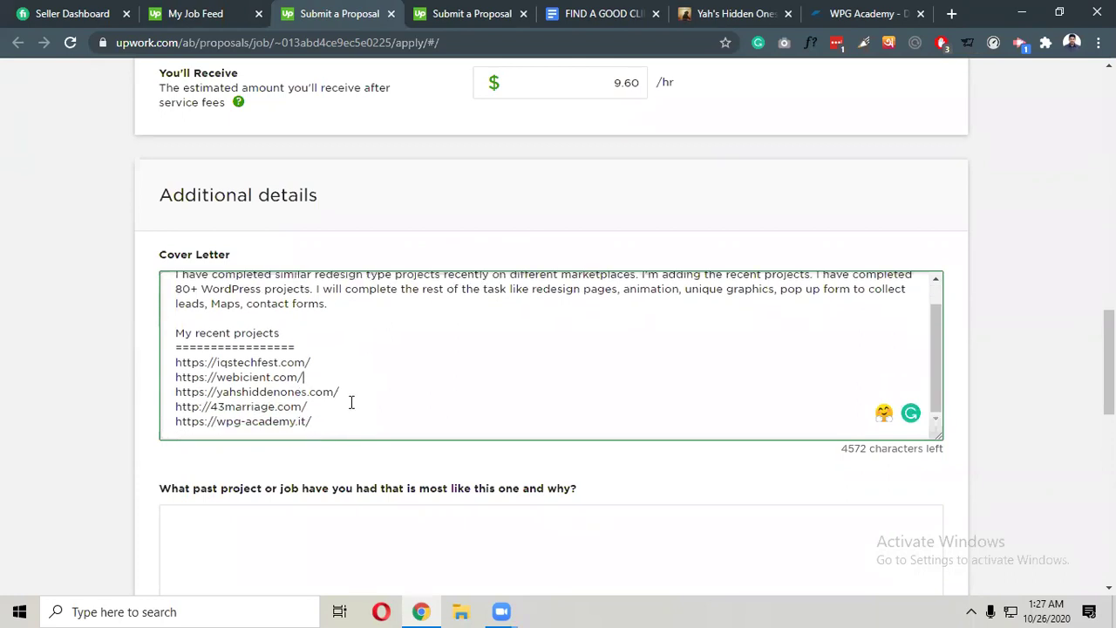
drag(346, 390, 347, 380)
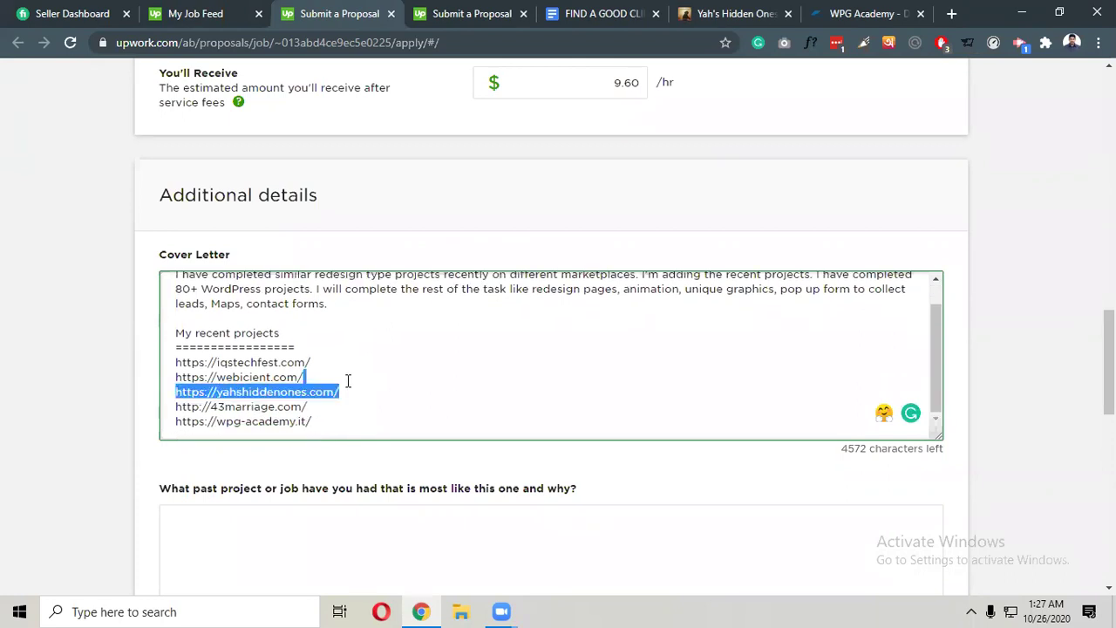
key(BackSpace)
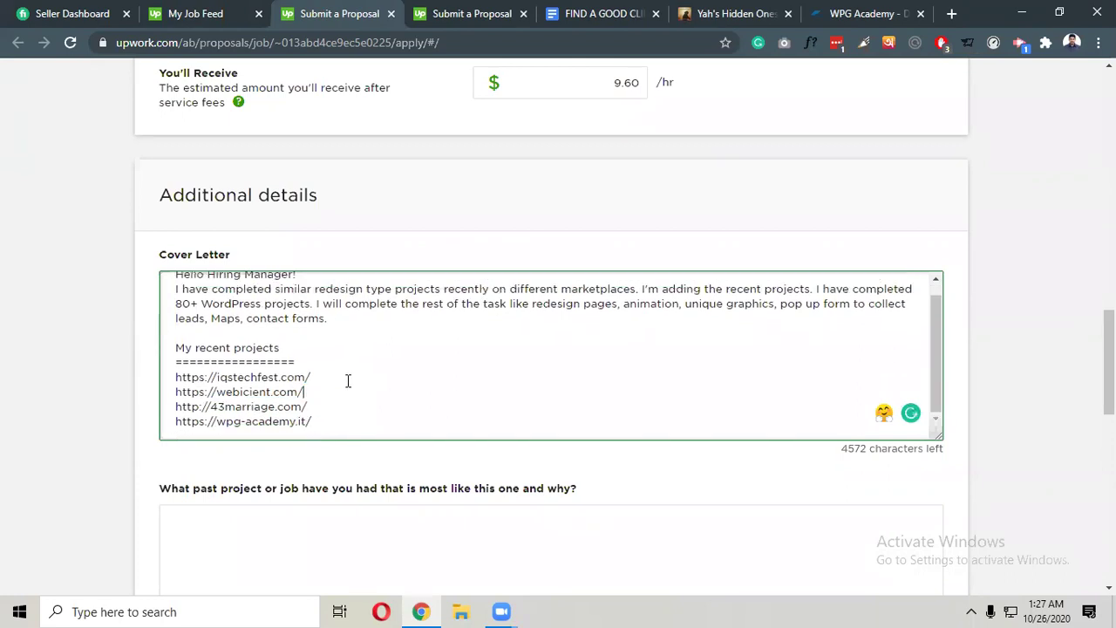
click(327, 423)
drag(340, 418, 340, 406)
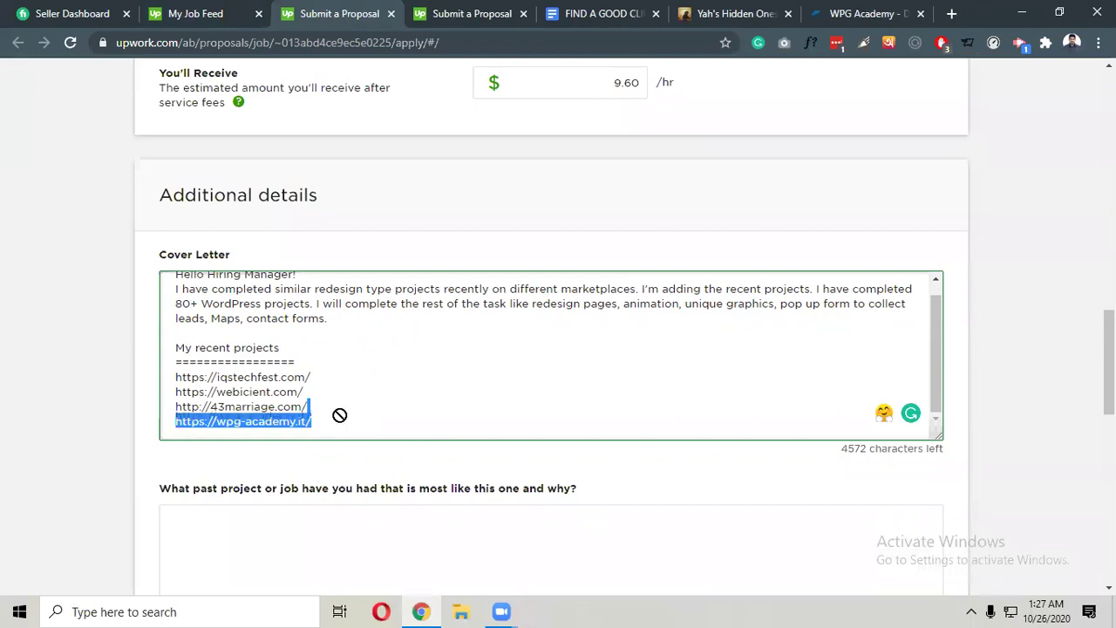
click(342, 421)
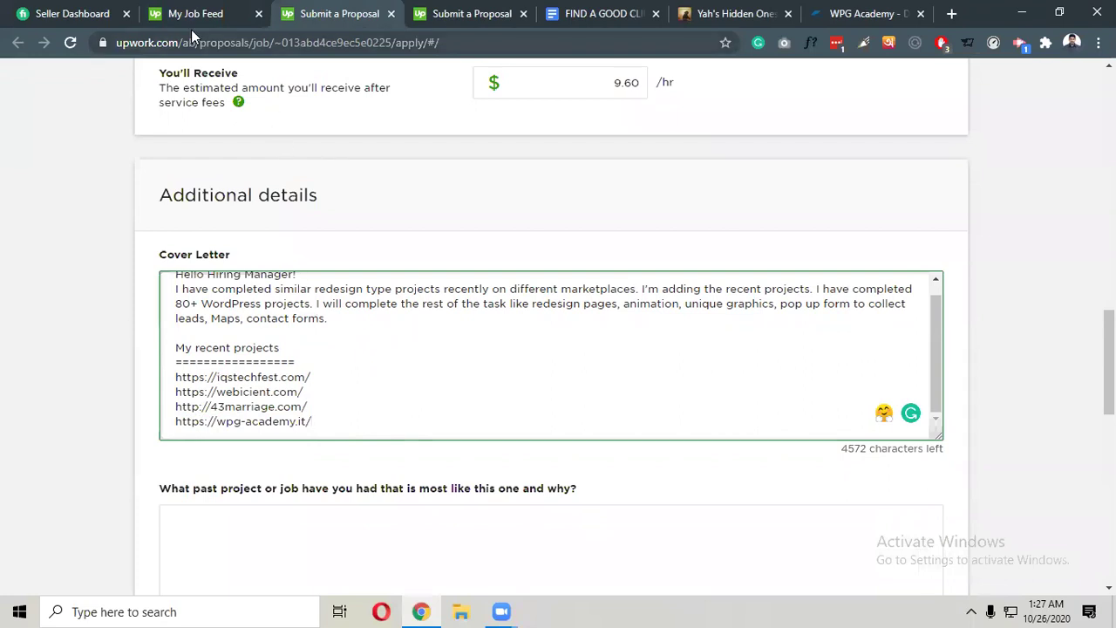
scroll(512, 262, down, 2)
click(448, 409)
scroll(465, 409, down, 2)
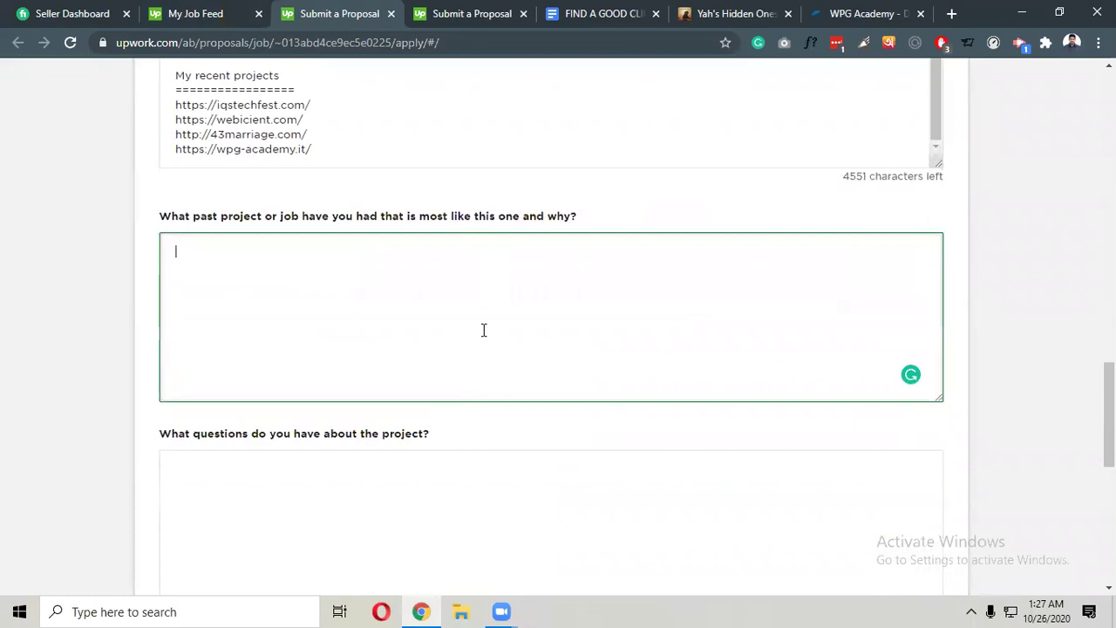
scroll(291, 134, up, 1)
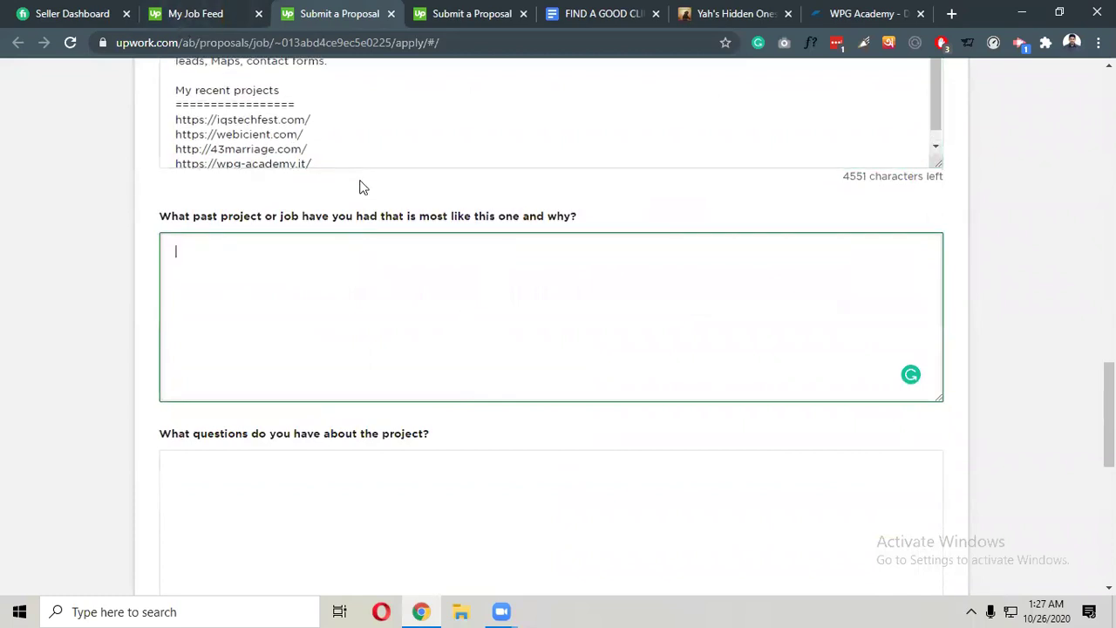
Add a "How I will approach" heading underlined with equals signs below the project links, after a blank line.
click(352, 131)
scroll(351, 132, down, 1)
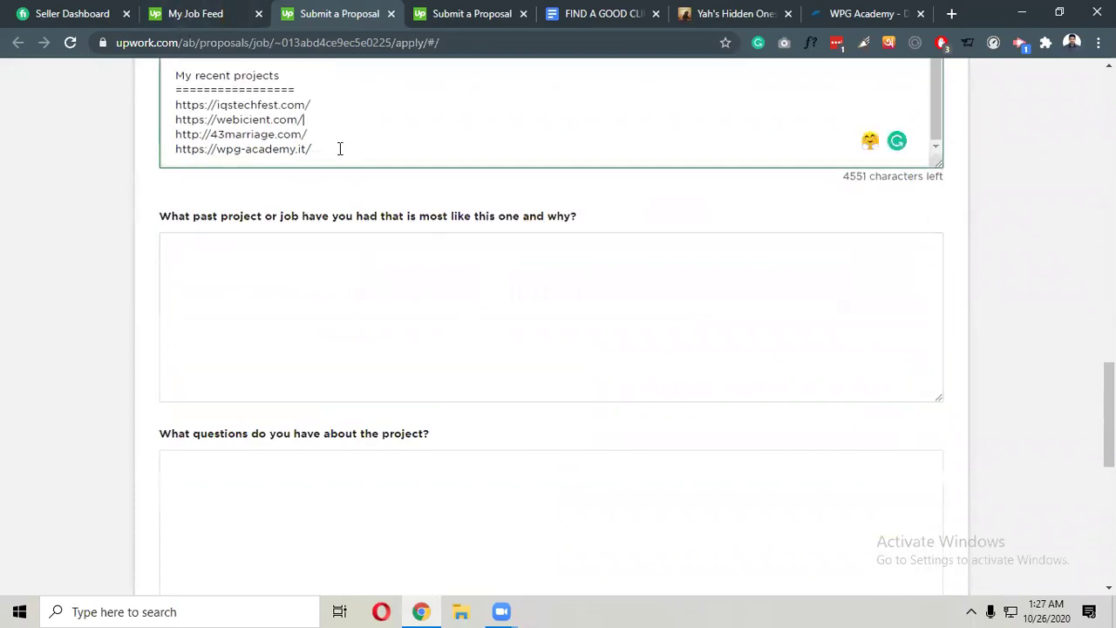
click(340, 147)
key(Return)
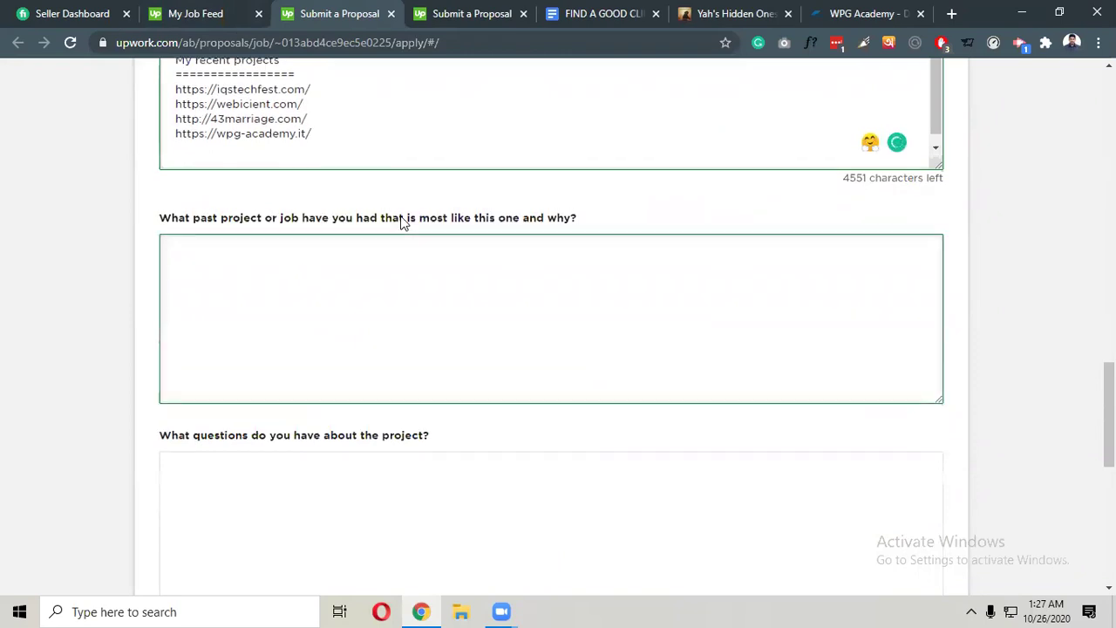
scroll(353, 275, up, 5)
scroll(348, 288, down, 3)
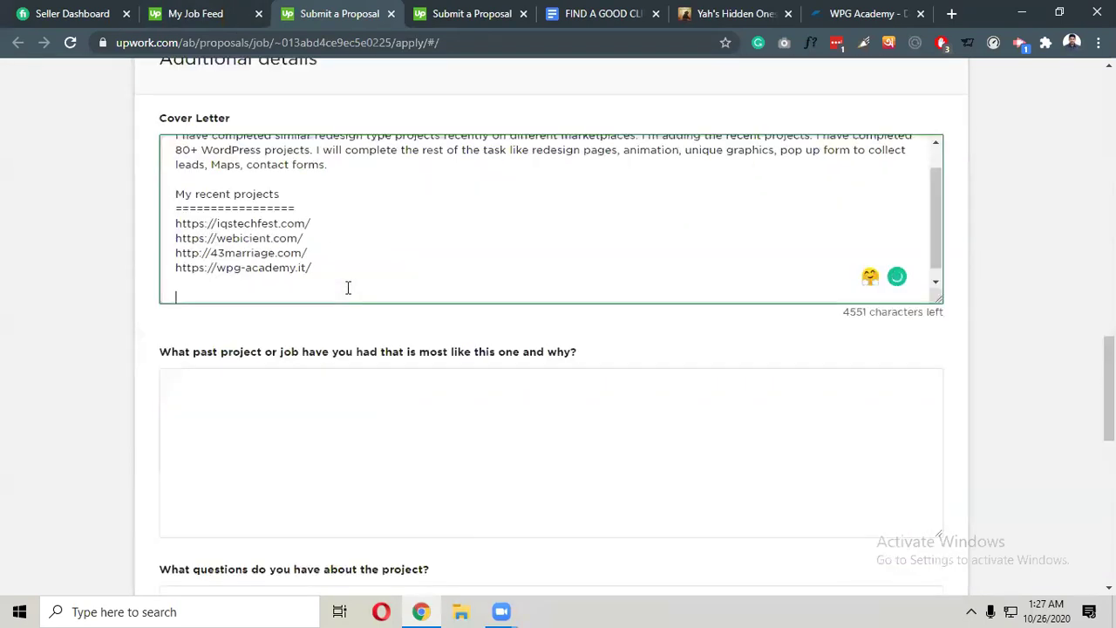
text(How I will app)
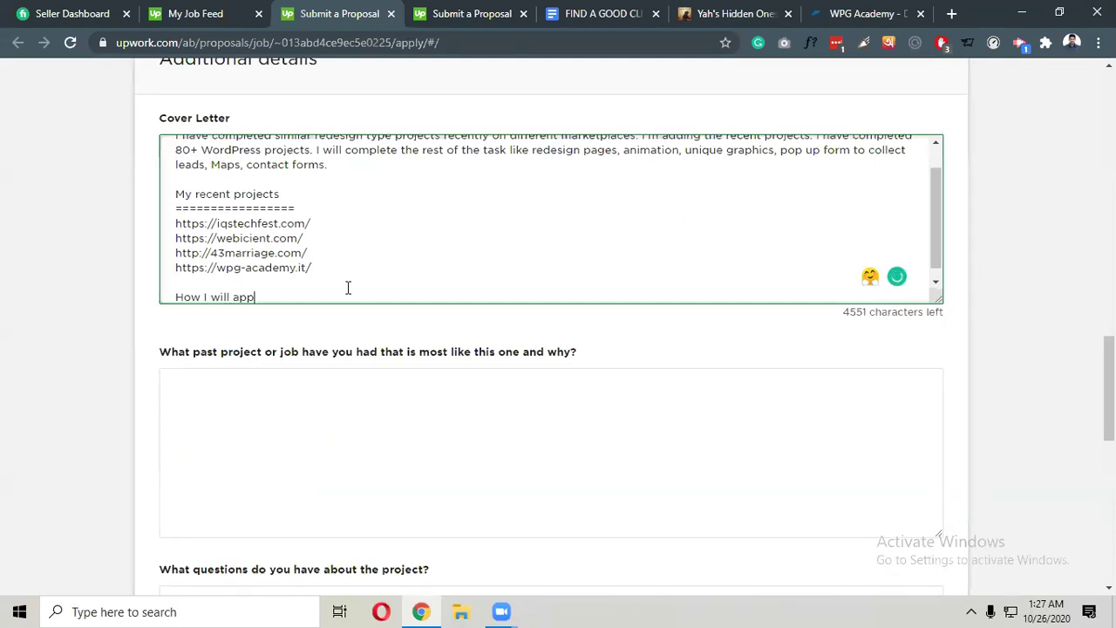
text(roach)
key(Return)
text(===================)
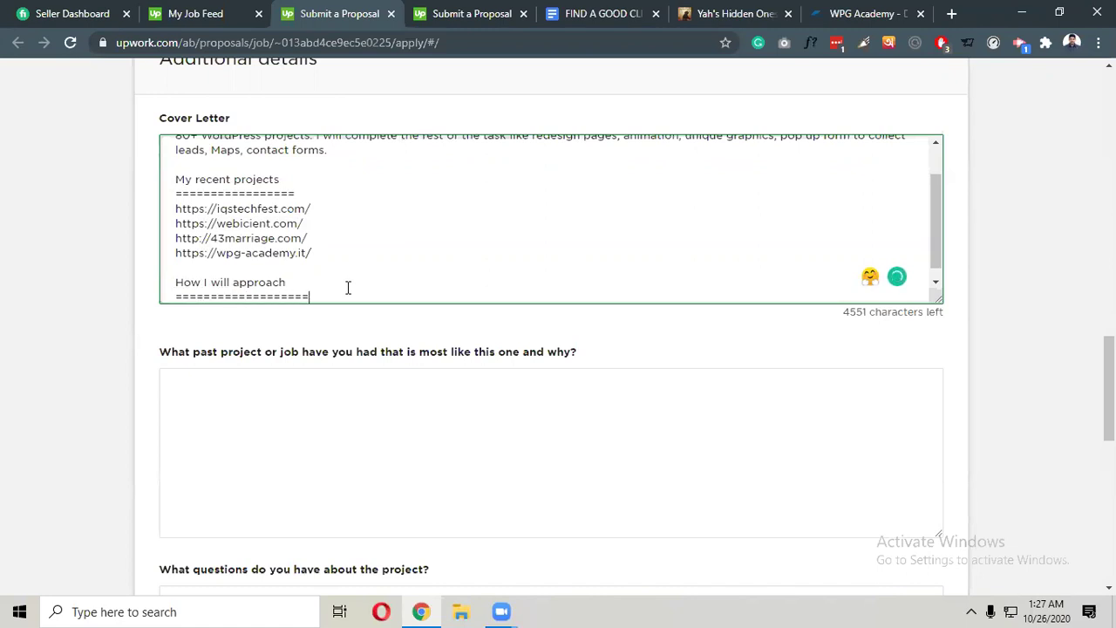
Start the approach section with "1. As the website is completed by Elementor. I will take some help from Elementor Addons", leaving a blank line above it.
key(Return)
key(Return)
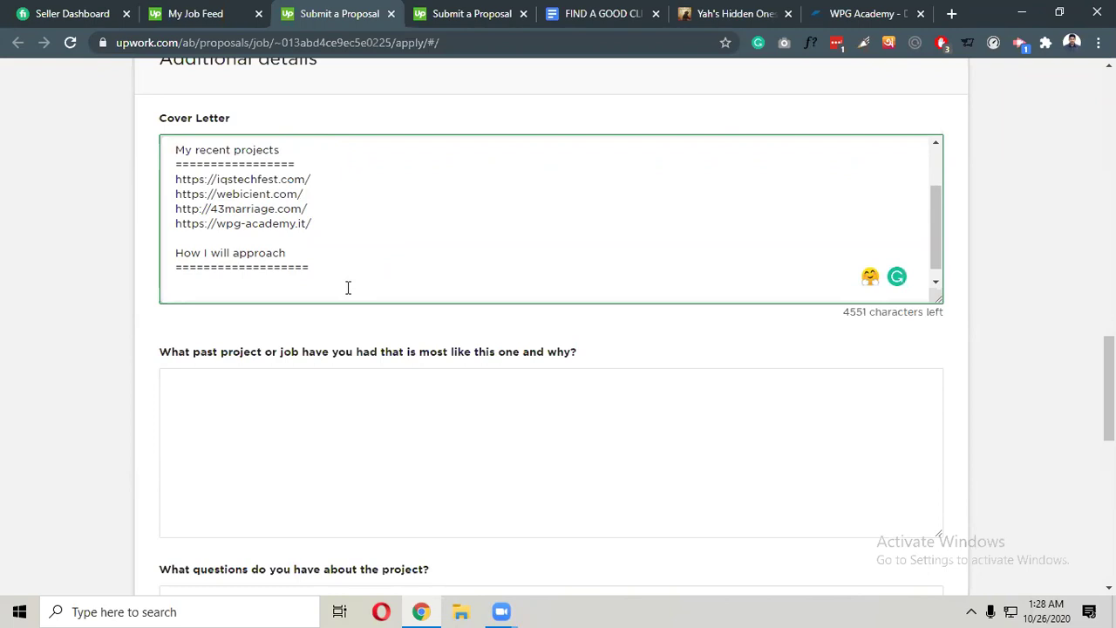
text(1. As the website i)
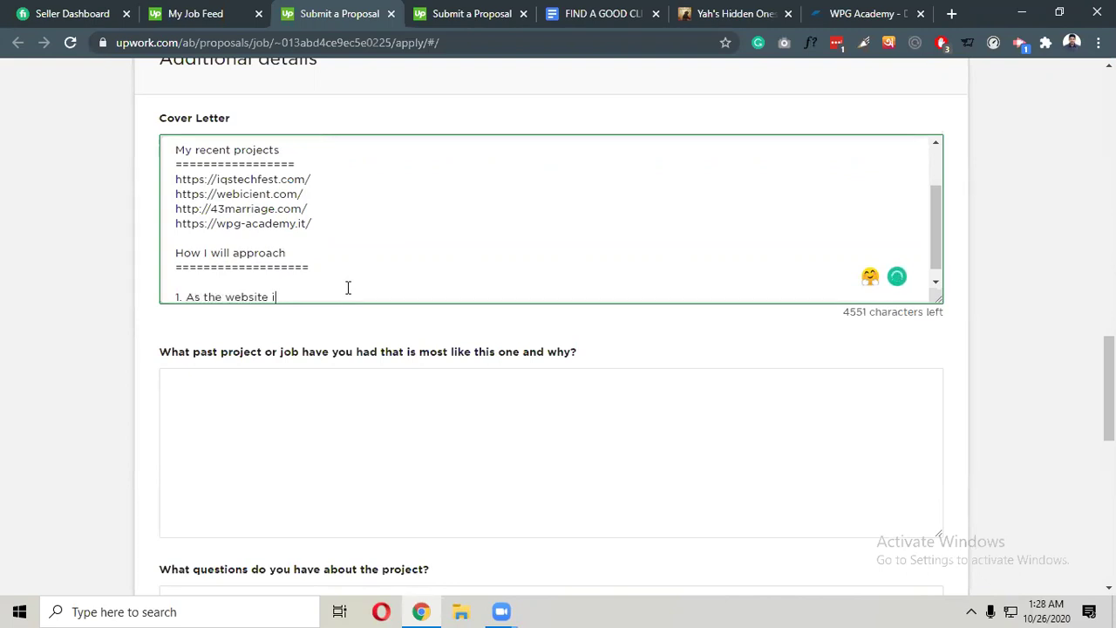
text(s completed by Elementor. I will take some help from Elementor A)
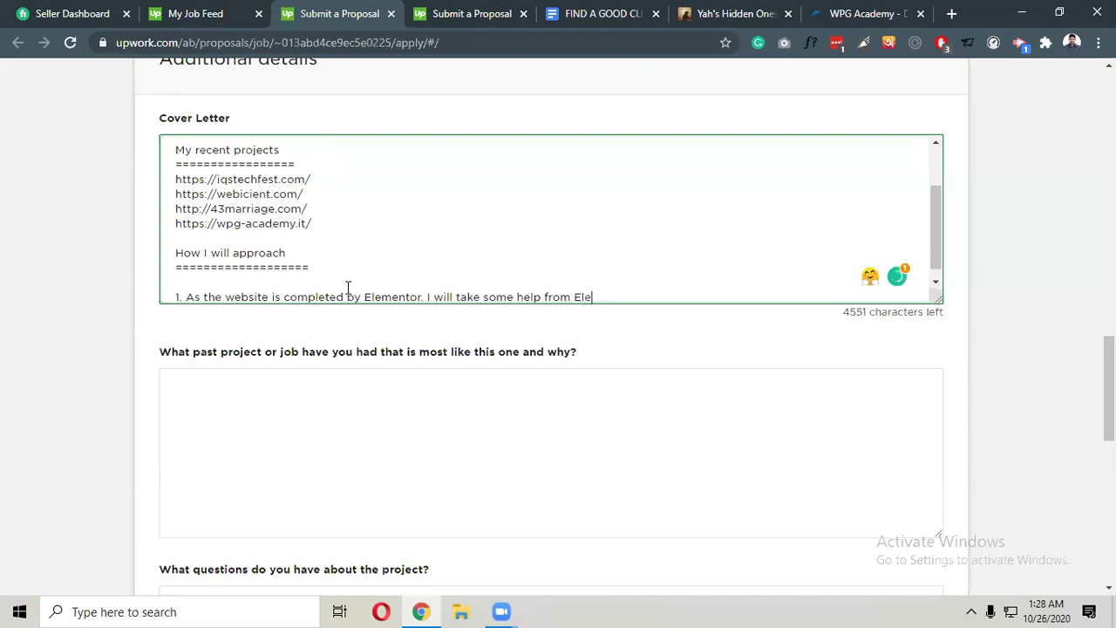
text(ddons.)
key(BackSpace)
key(BackSpace)
Complete point 1 of the approach section with "like Elementor Extra, Happy Addon, Essential Elements, Envato Elements.".
text(like Elementor Extra, Happ)
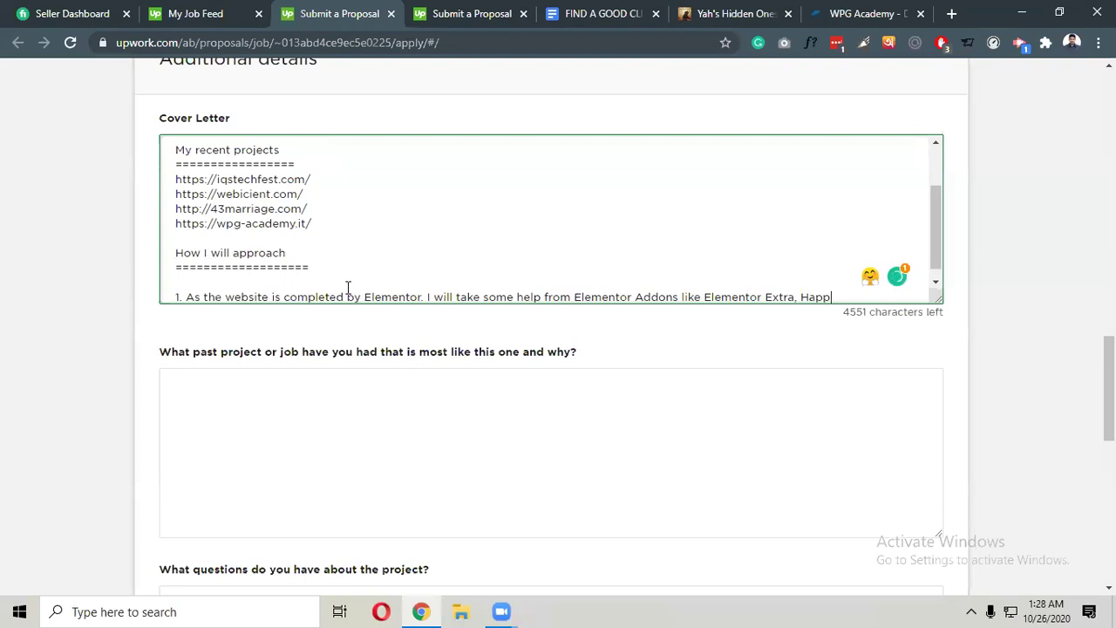
text(y Addon, Essential e)
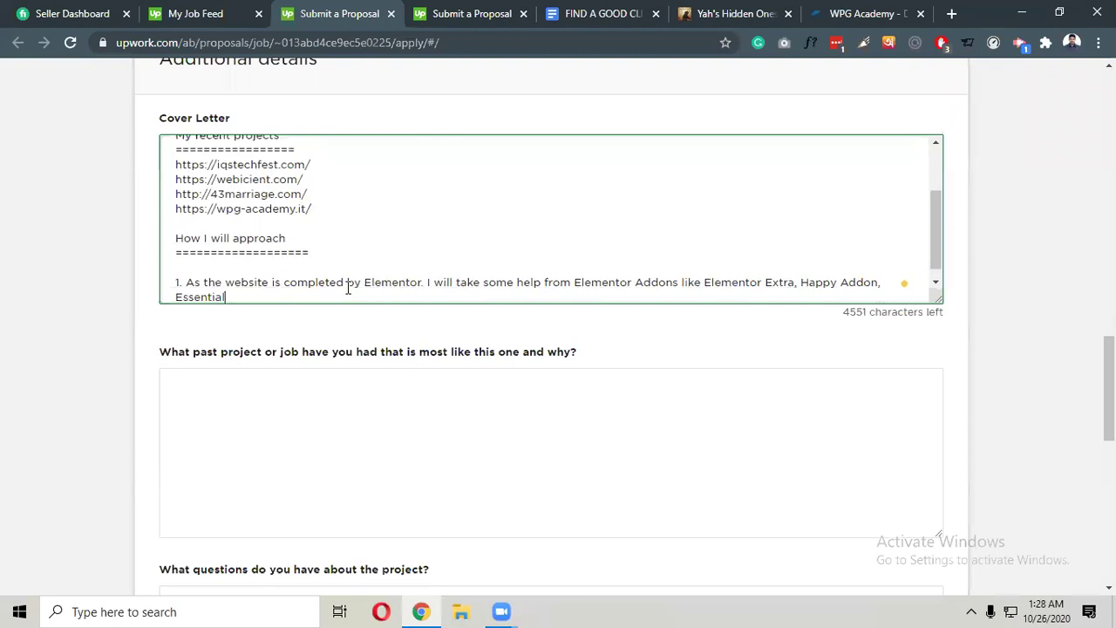
key(BackSpace)
text(Elements, Enva)
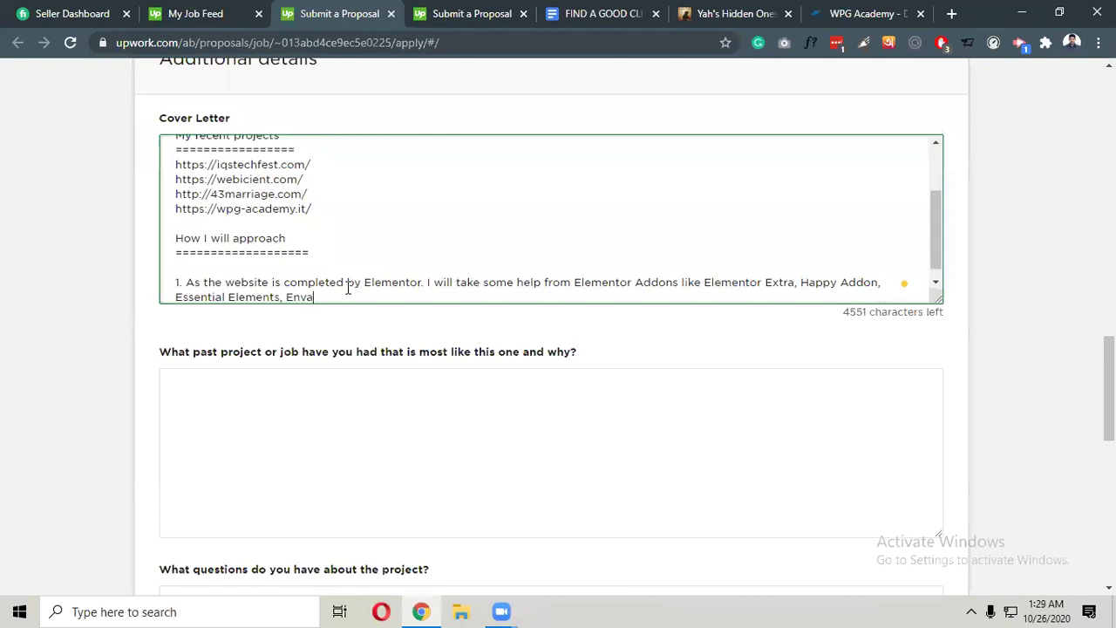
text(to El)
key(BackSpace)
text(lements.)
Add "2. I will add some attractive animations for each section." to the approach list, accepting the spelling checker's correction to "section".
key(Return)
text(2. )
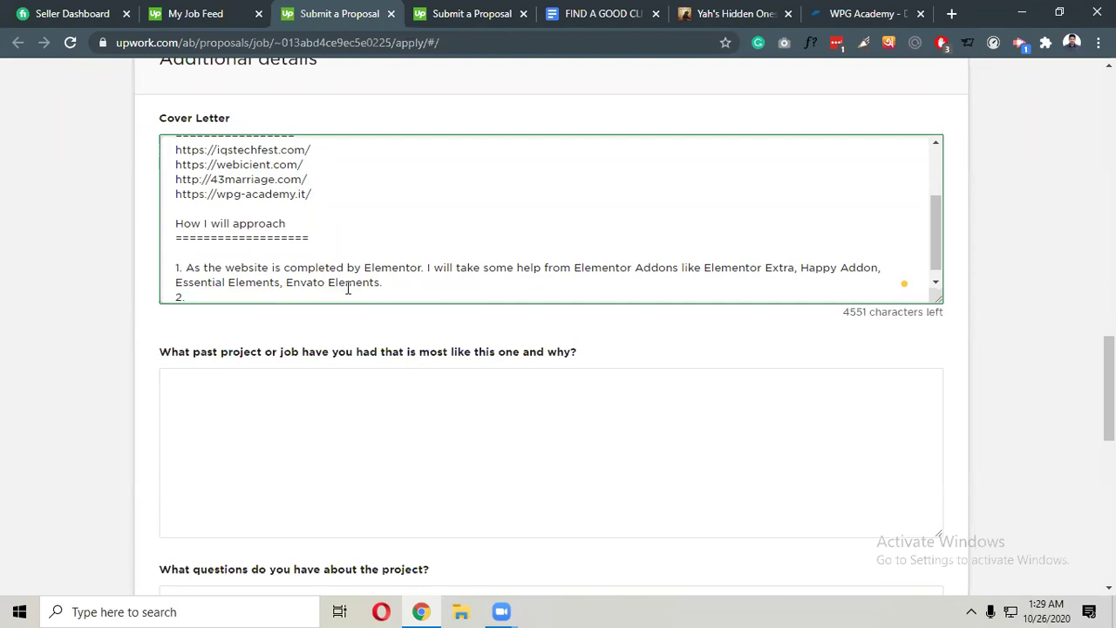
text(I will add some att)
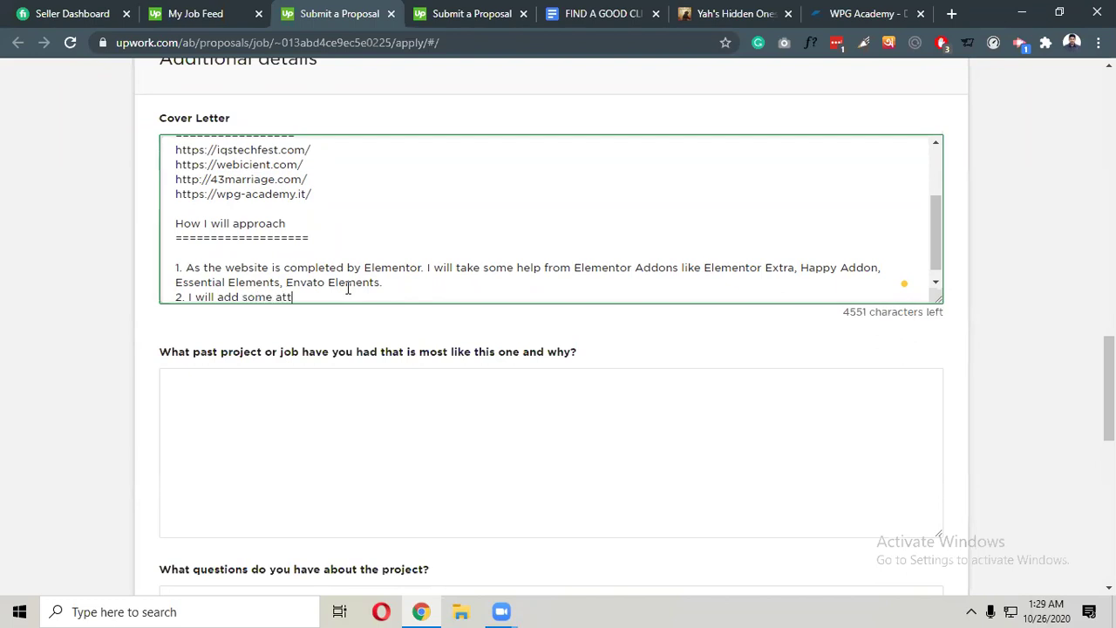
text(ractive animations)
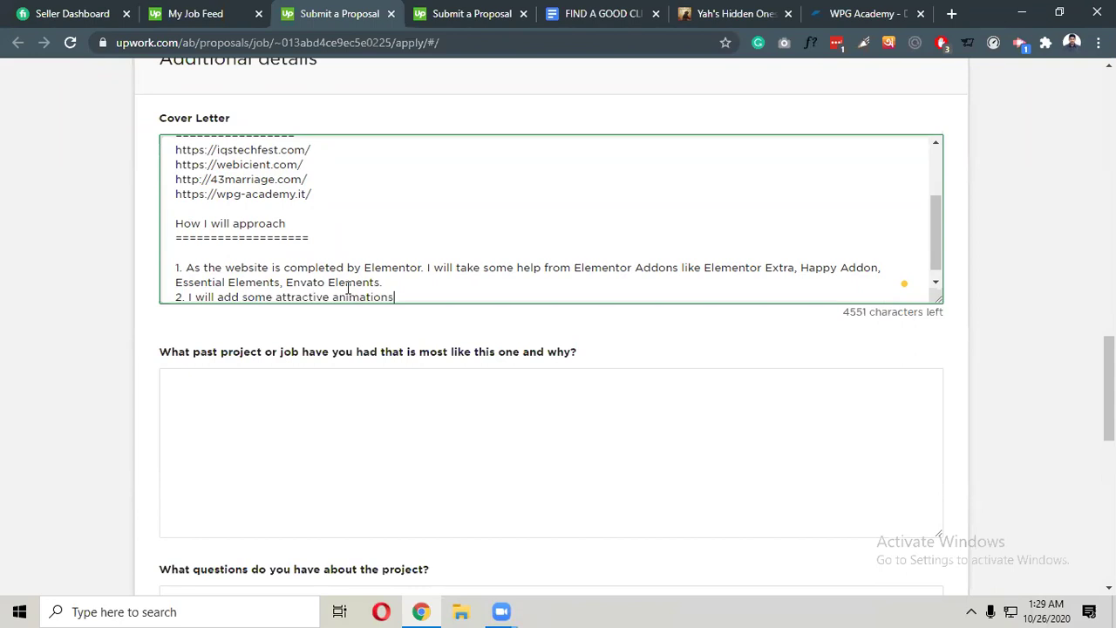
text( for each sections.)
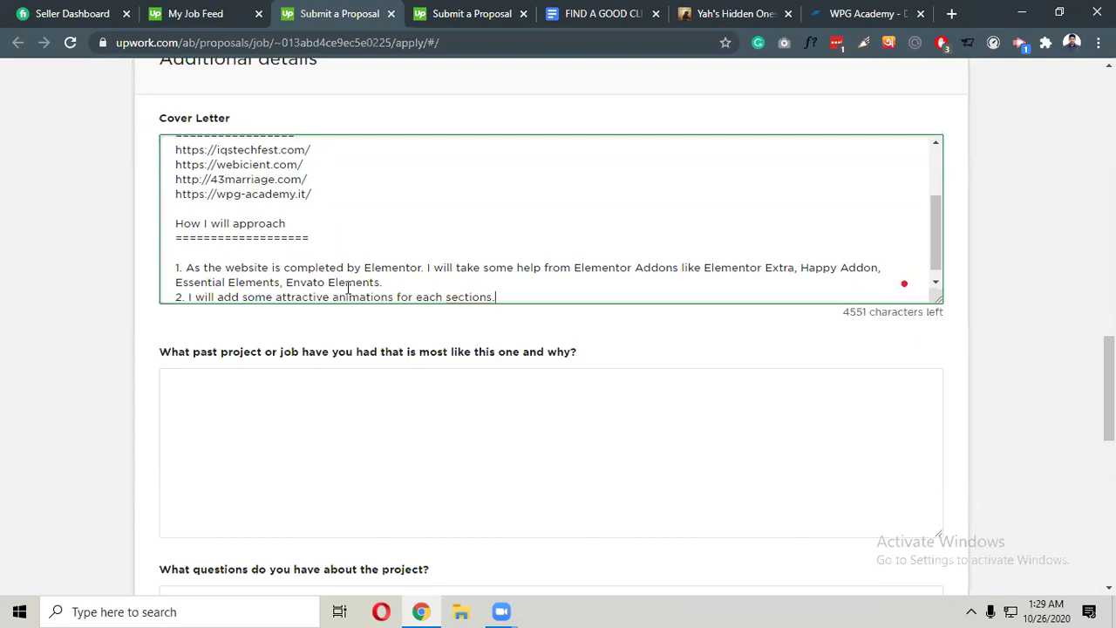
scroll(349, 169, down, 1)
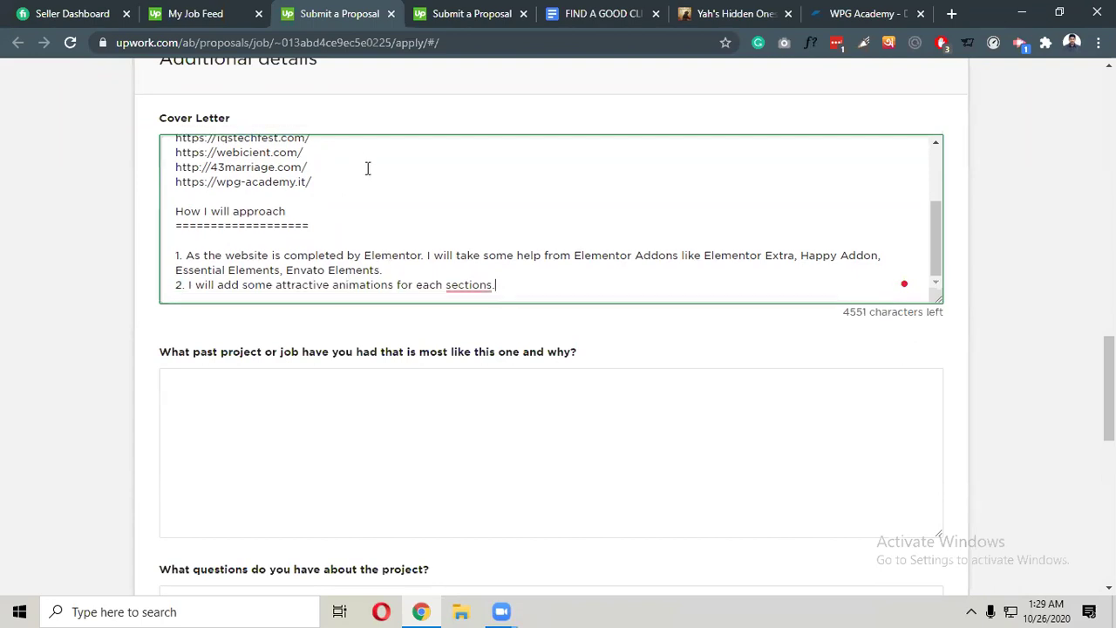
mouse_move(473, 284)
click(460, 329)
Add "3. I will add some motion graphics to your website." to the approach list, accepting the suggested "to", and start a line numbered 4.
key(Return)
text(3)
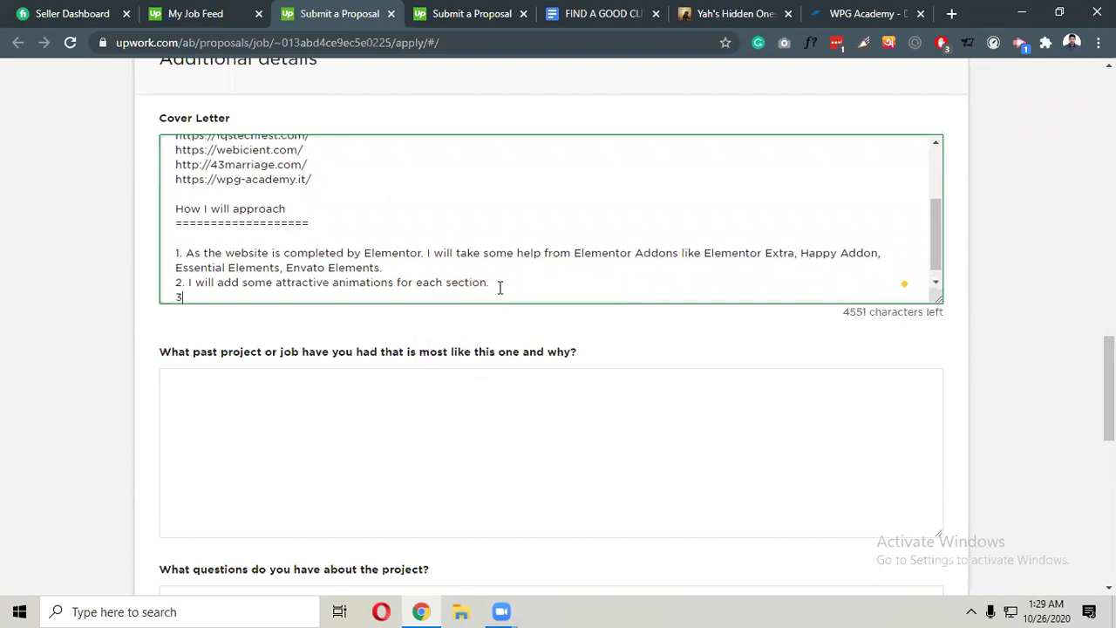
text(. I will add some moti)
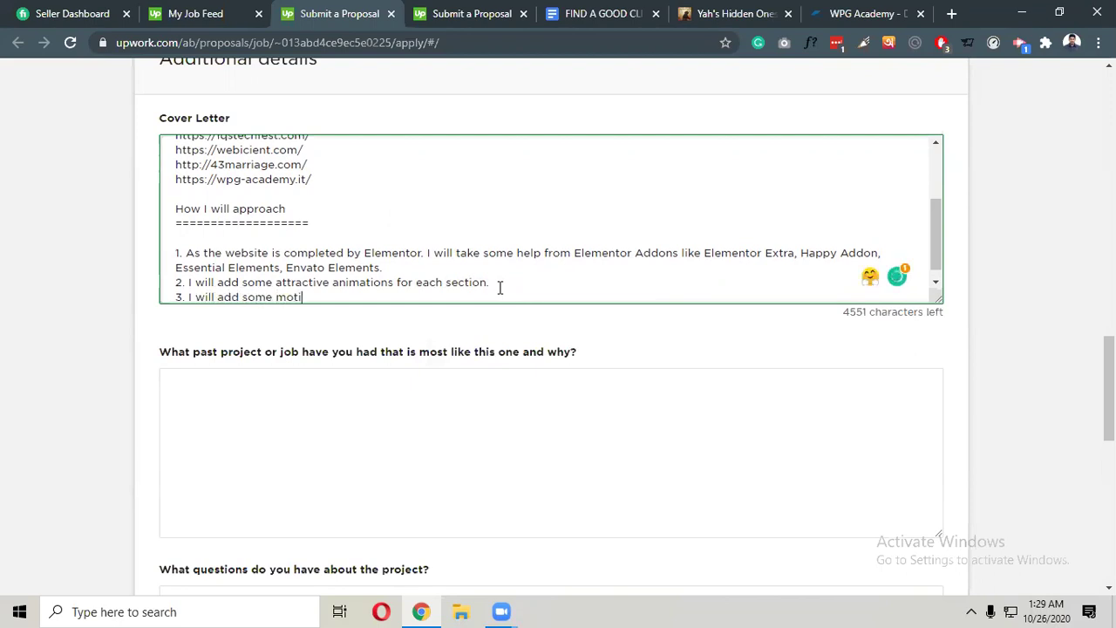
text(on graphics on yo)
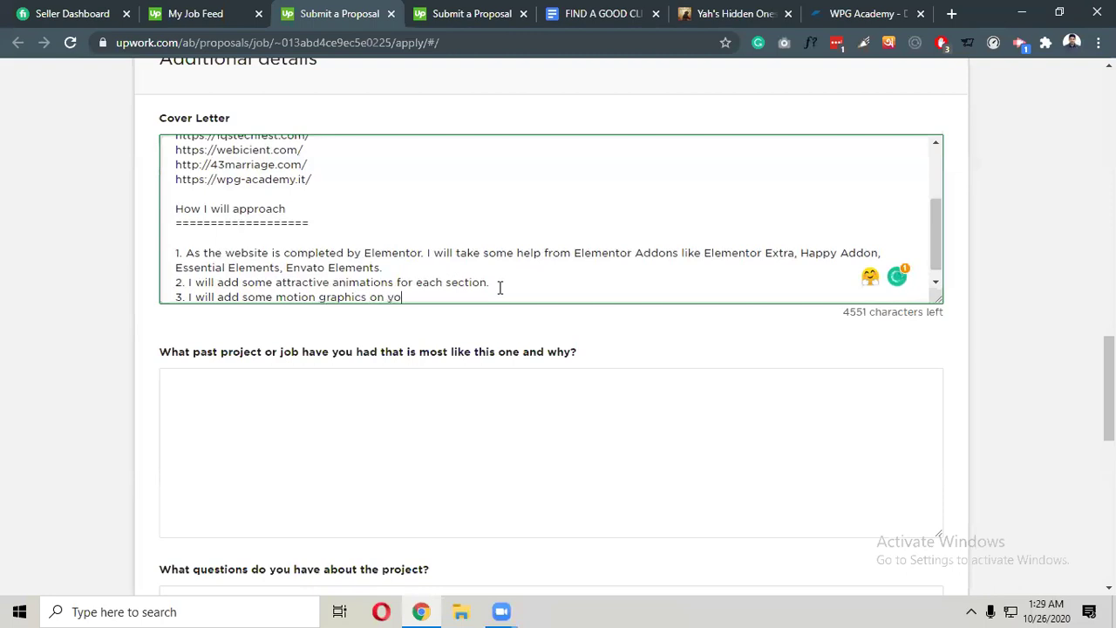
text(ur website.)
key(Return)
text(4.)
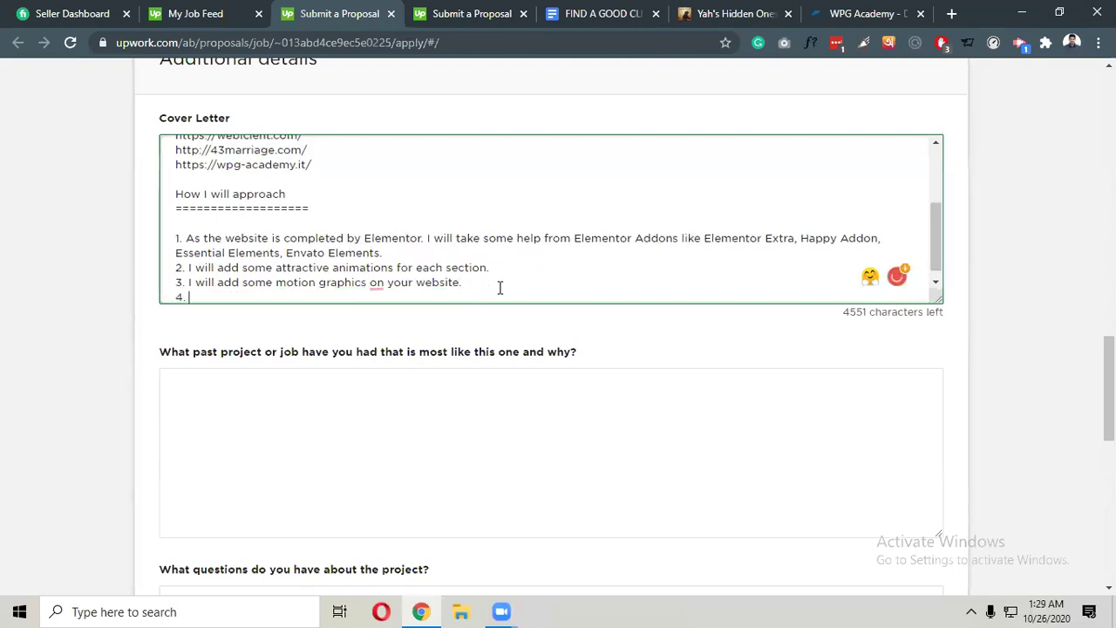
click(377, 284)
click(377, 320)
click(369, 297)
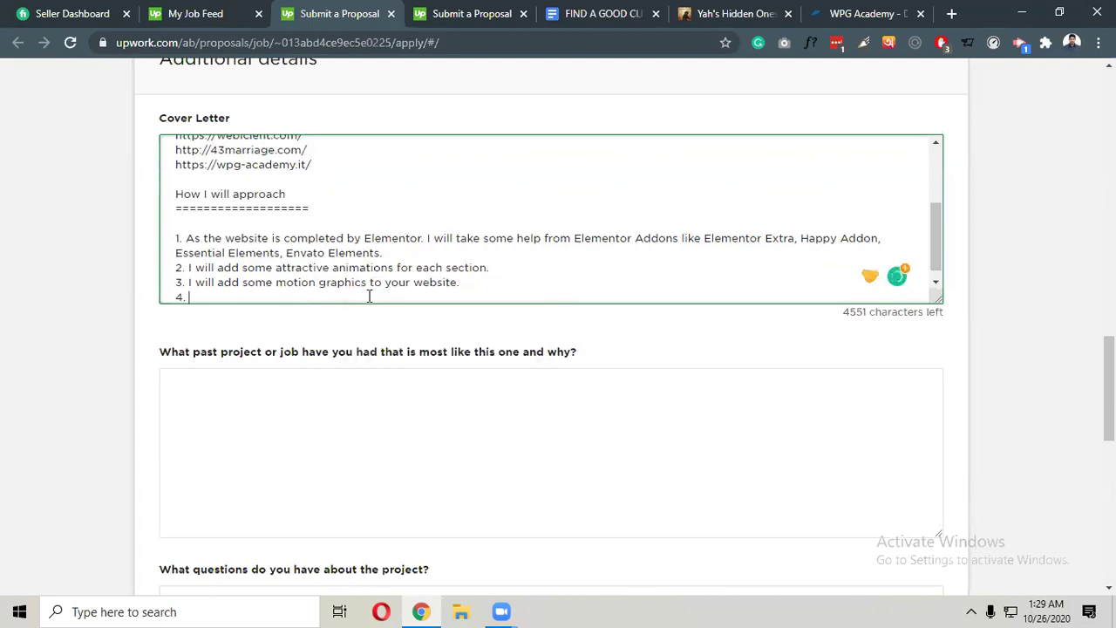
Complete point 4 with "Interactive Pop-Up and Contact Form.", accepting the suggested hyphen, and start a line numbered 5.
text(Interactive Pop Up and Contact Forms)
key(BackSpace)
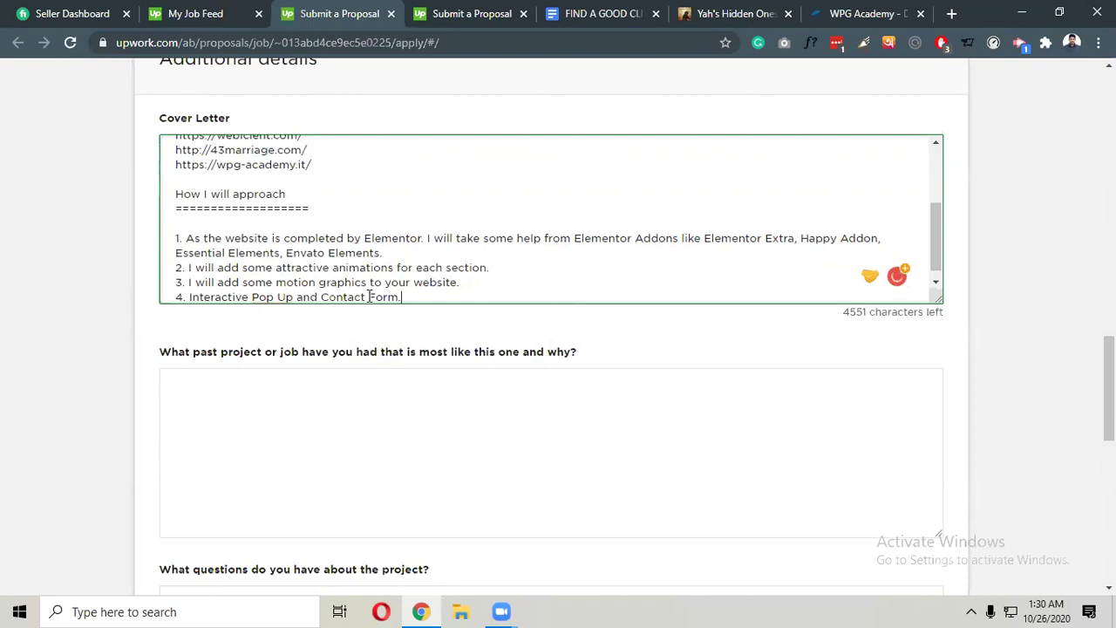
text(.)
key(Return)
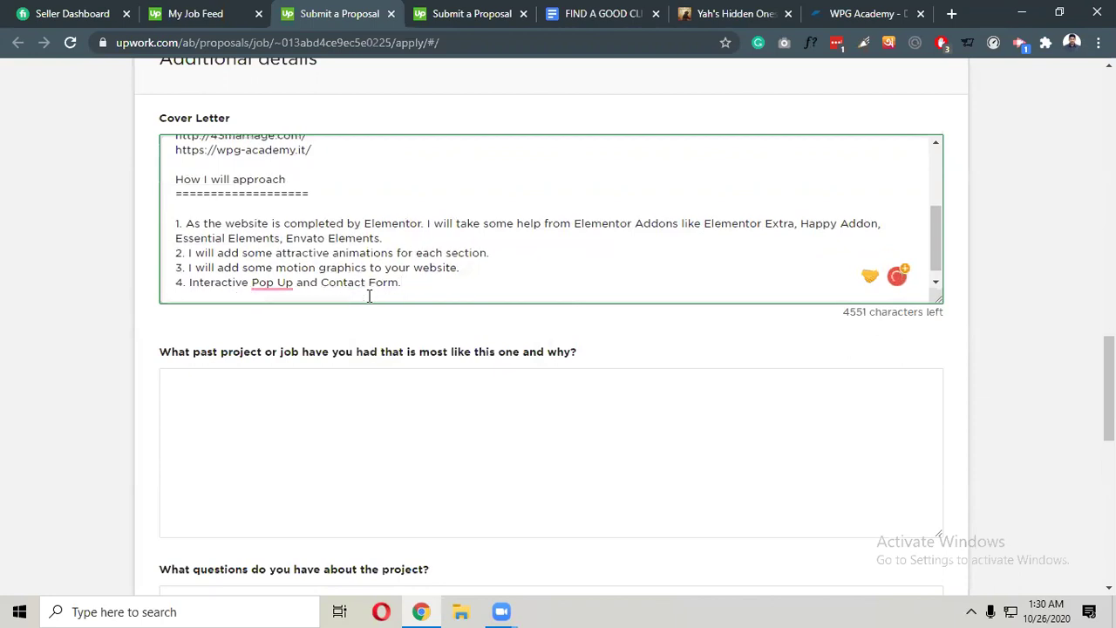
text(5.)
mouse_move(287, 280)
click(288, 326)
Complete point 5 with "Attractive fonts and color combinations for your website.", accepting the suggested plural "combinations".
text(Attractive fonts)
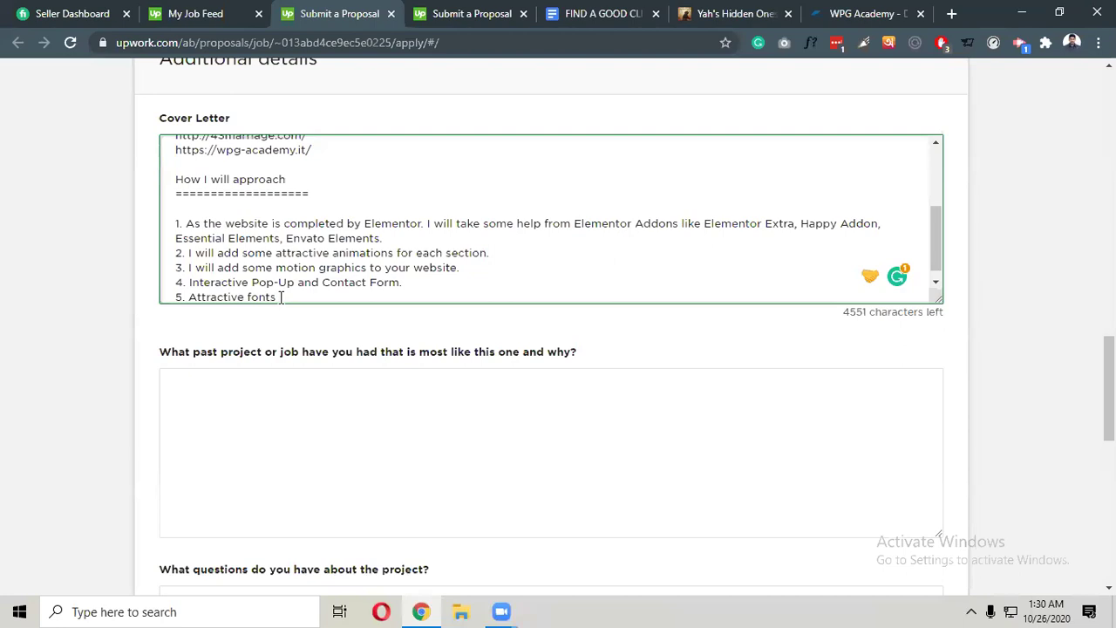
text(and)
text( colo)
text(r comp)
text(i)
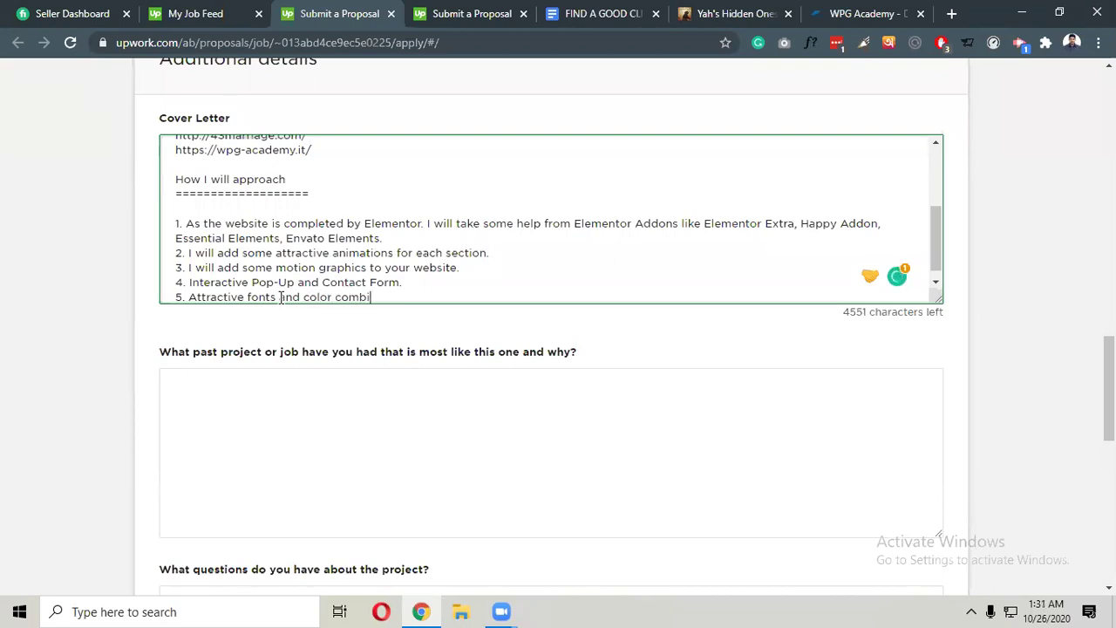
text(nation for your website.)
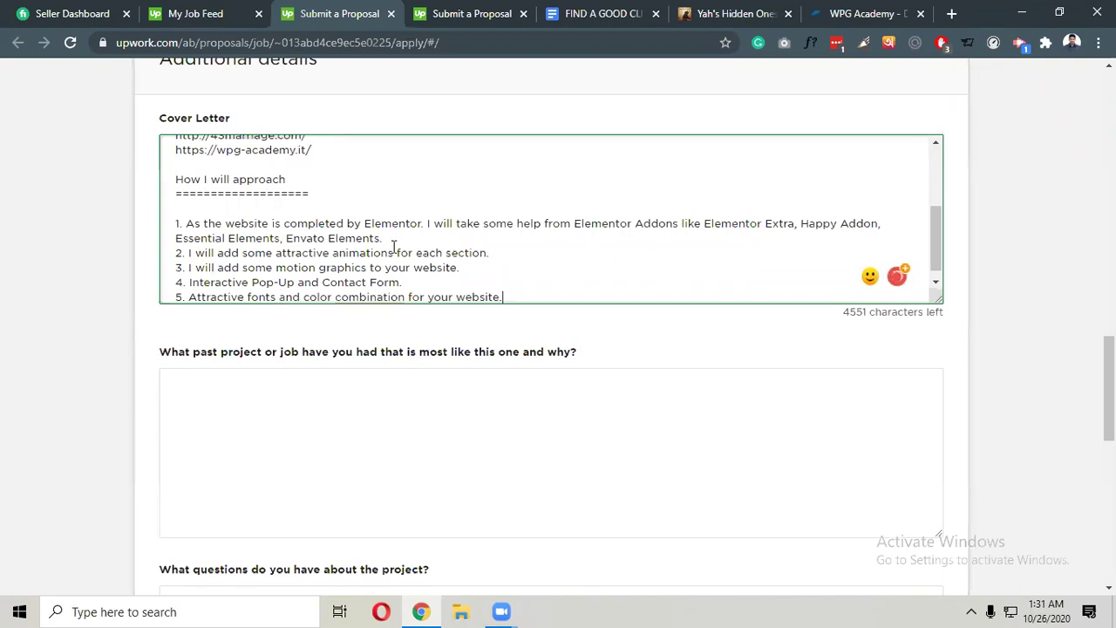
scroll(392, 244, down, 1)
mouse_move(359, 291)
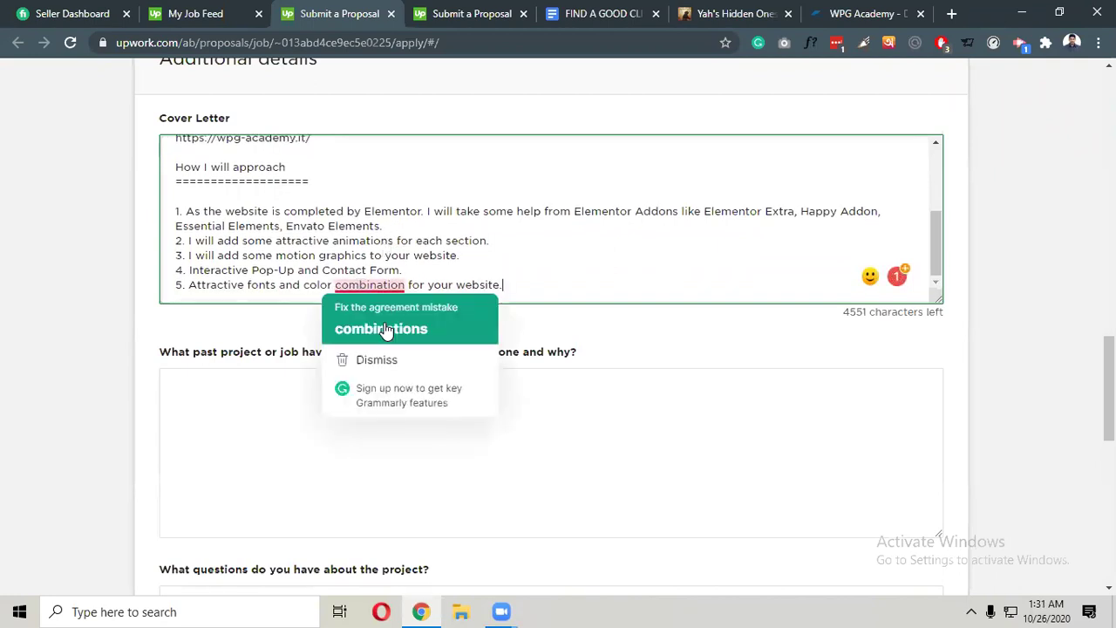
click(381, 329)
Add a "Why I'm best" heading underlined with equals signs below the approach list, after a blank line.
click(533, 284)
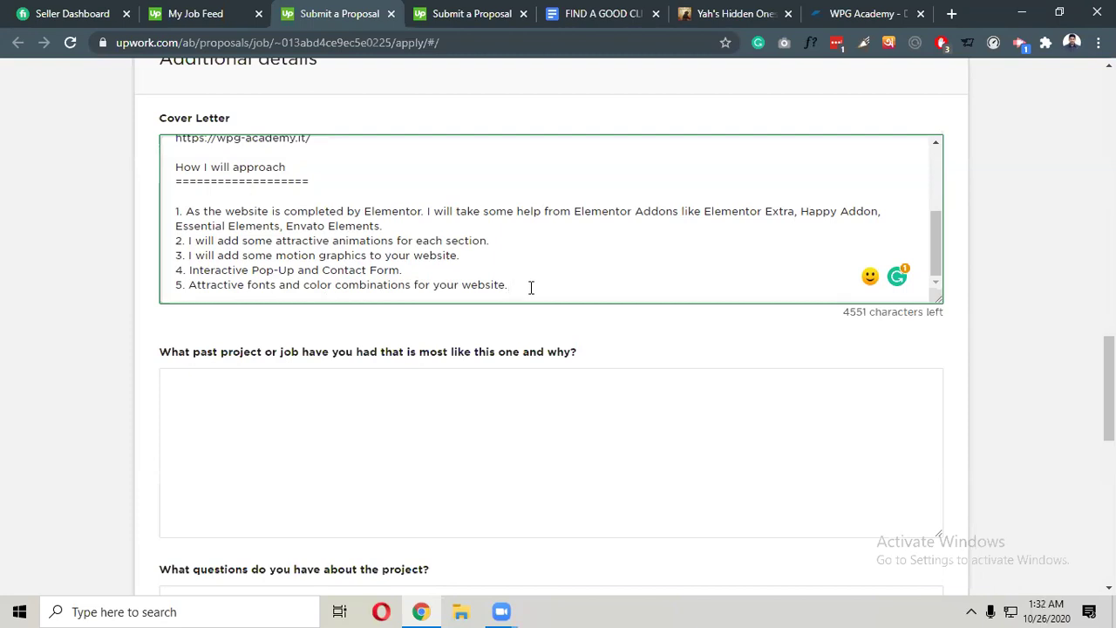
key(Return)
key(Return)
text(W)
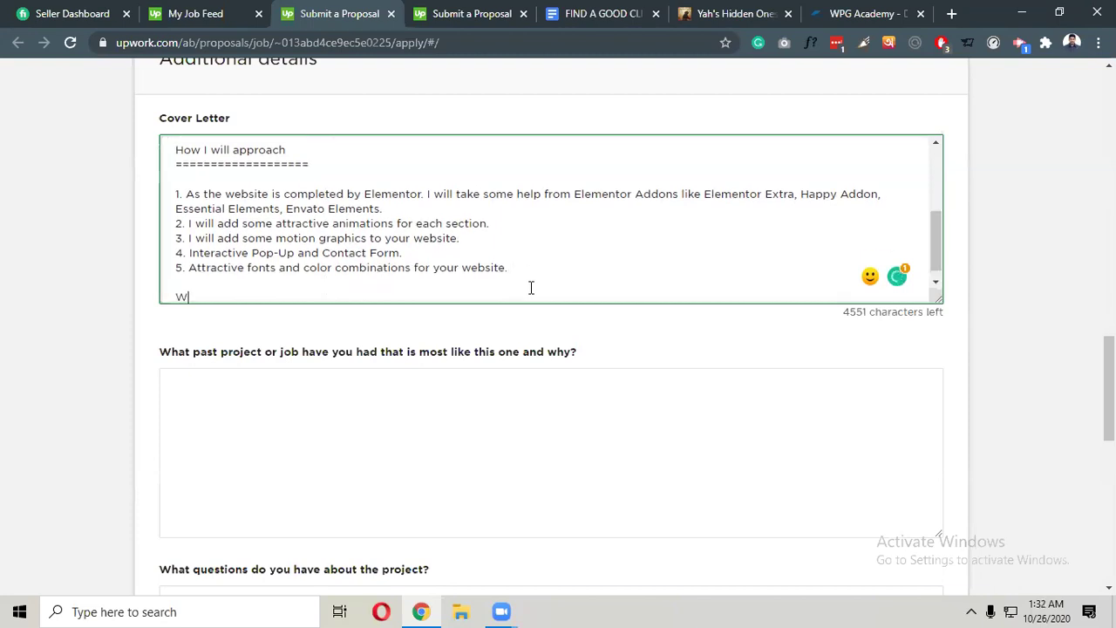
text(hy I'm B)
key(BackSpace)
text(best)
key(Return)
text(=======)
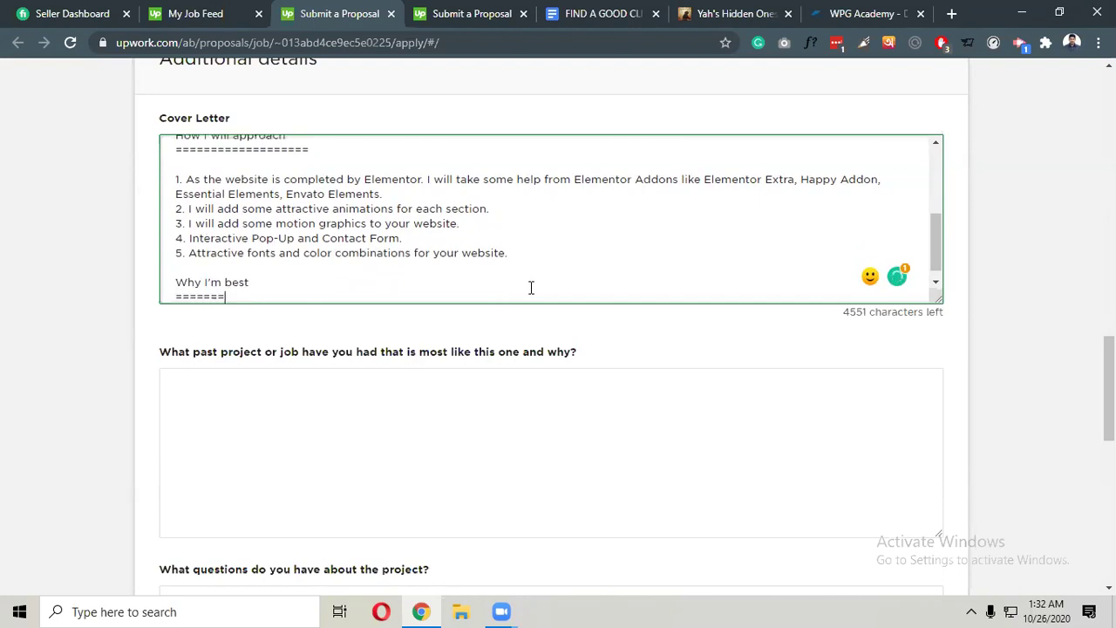
text(=====)
key(Return)
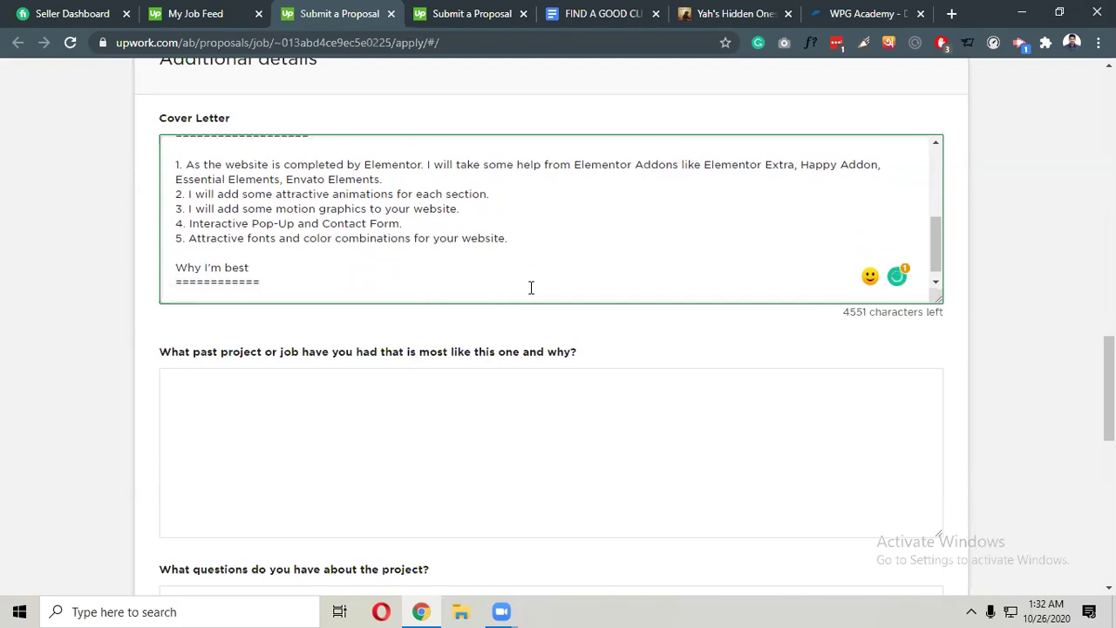
Add "1. Strong communication skills in English." under the "Why I'm best" heading after a blank line, accepting the suggested plural "skills".
key(Return)
text(1. Strong )
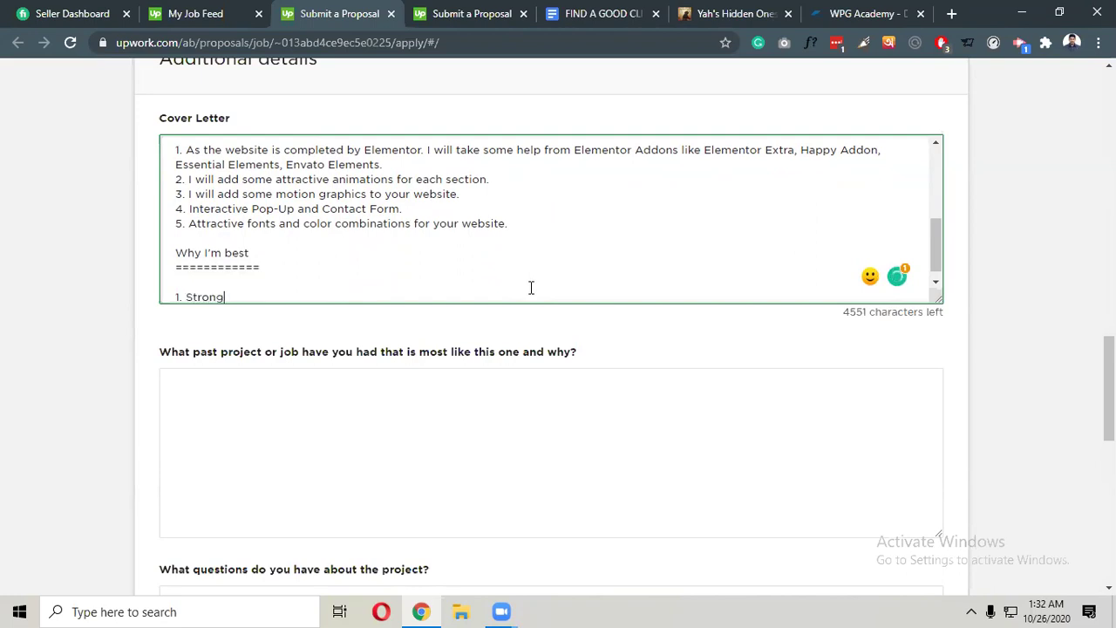
text(communication sk)
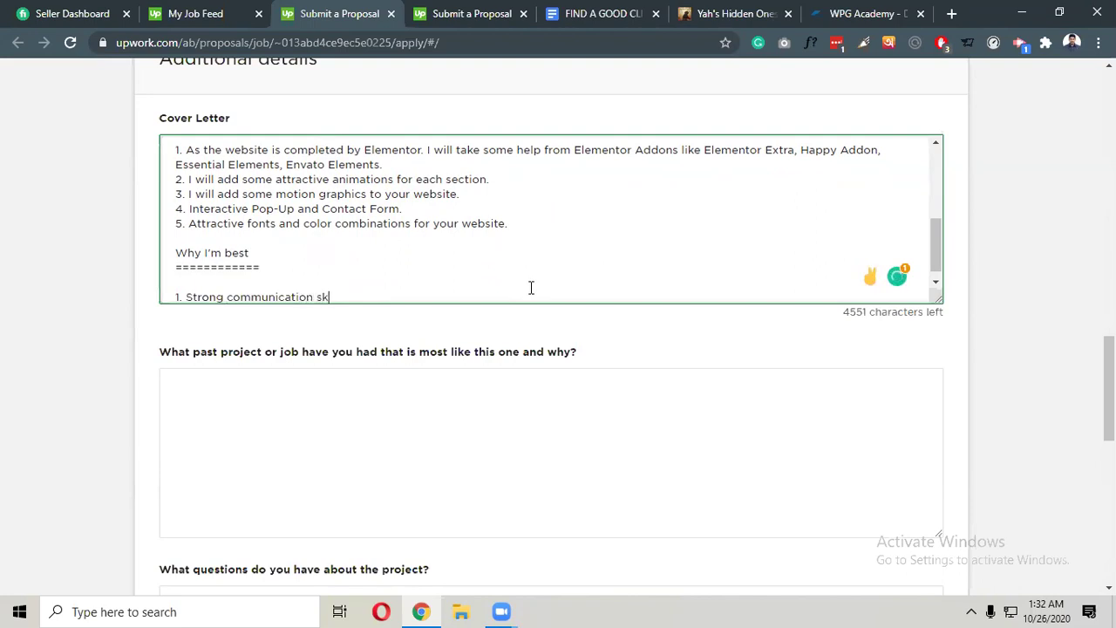
text(ill in English.)
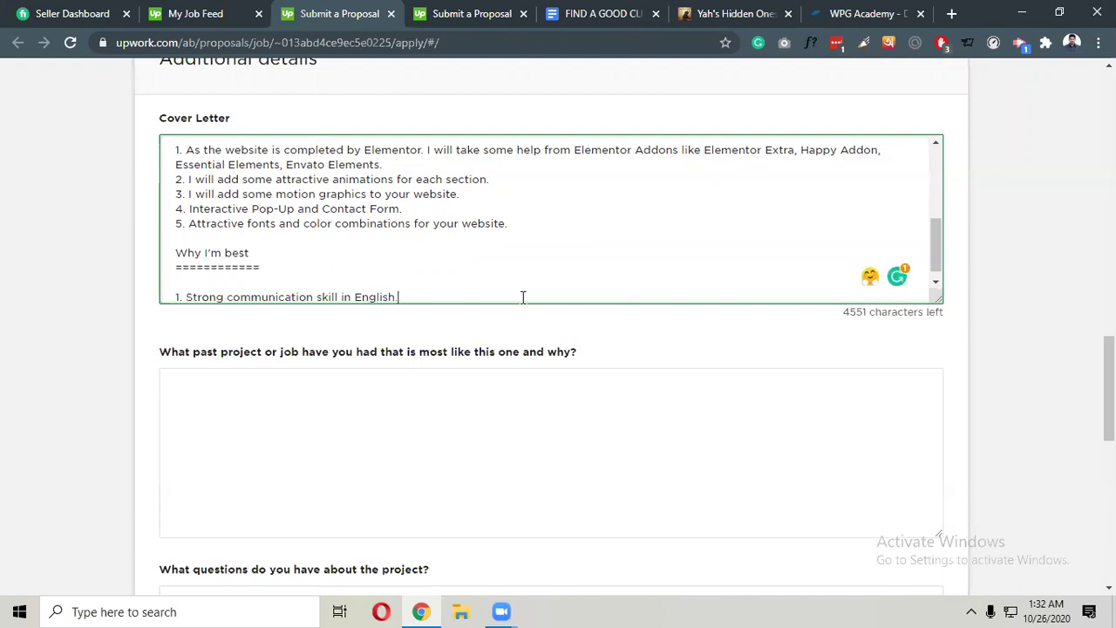
key(Return)
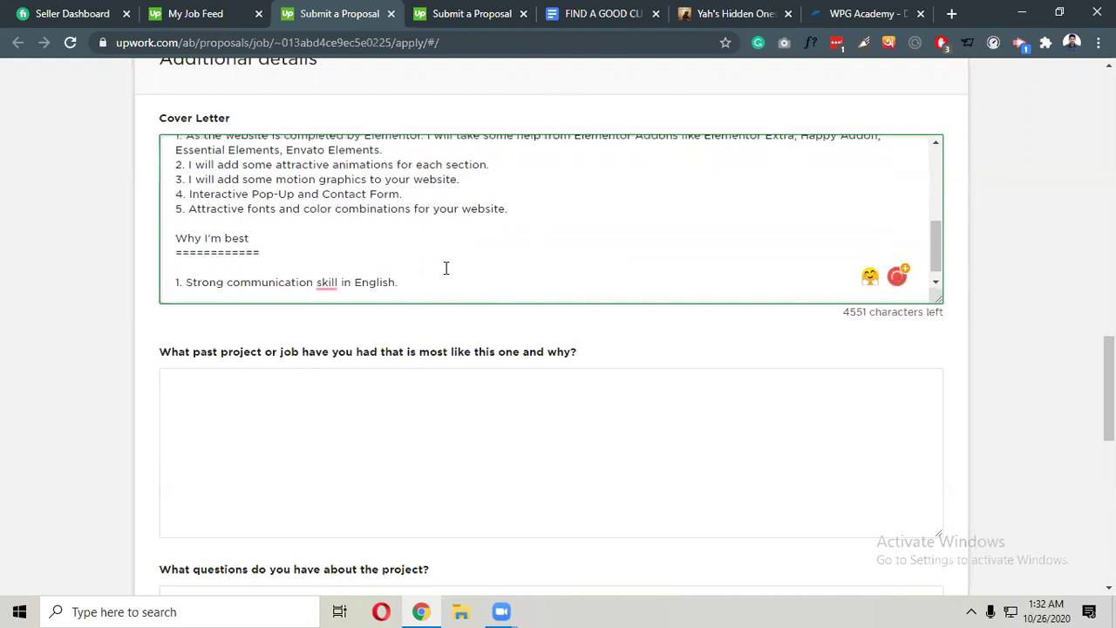
mouse_move(318, 287)
click(333, 324)
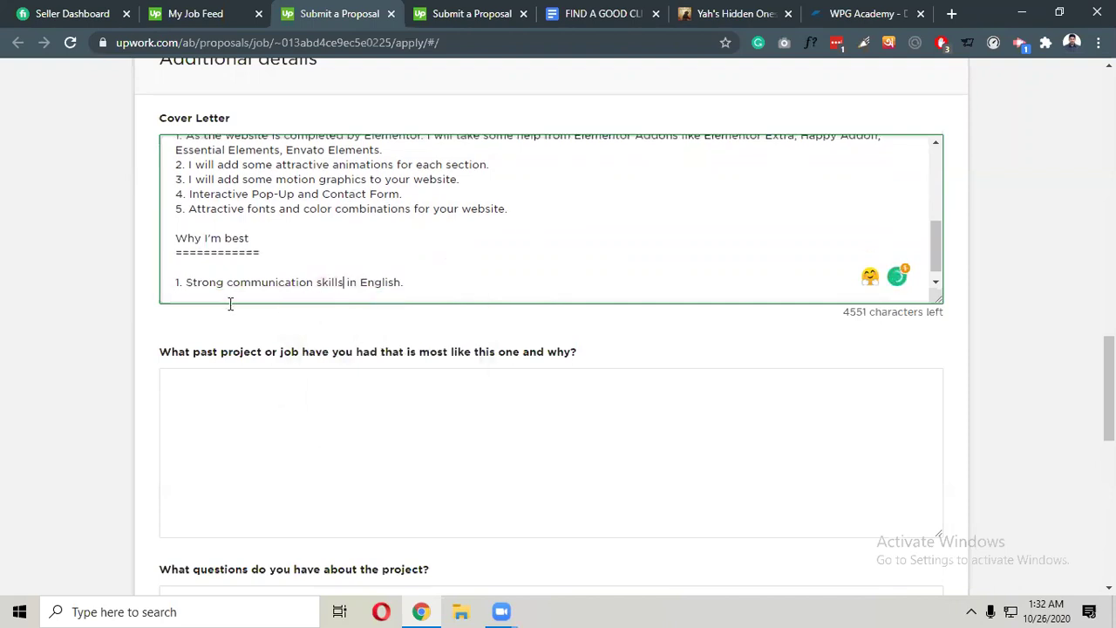
Add "2. Lots of revisions will be allowed." to the "Why I'm best" list, accepting the suggested spelling "Lots".
click(217, 295)
text(2. Lot's of revisions will be allowed.)
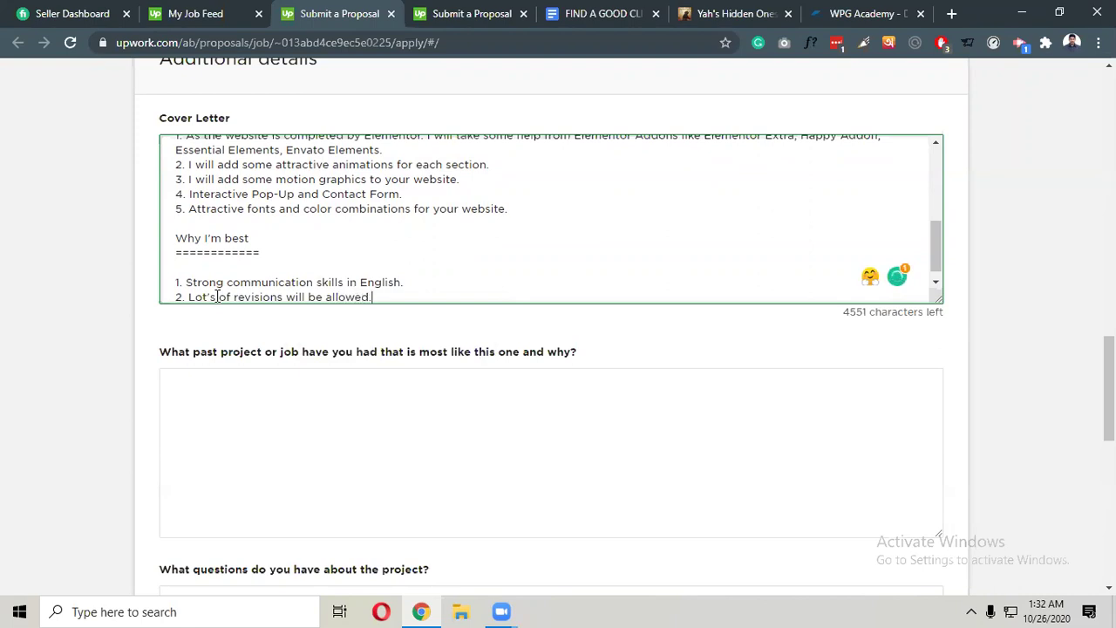
key(Return)
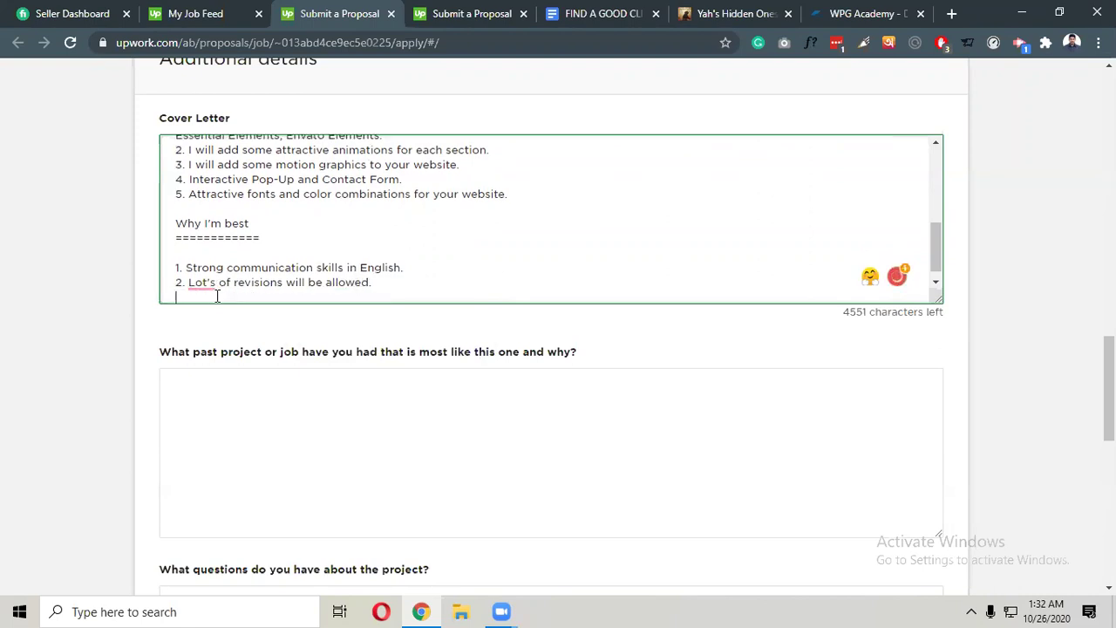
mouse_move(206, 281)
click(197, 323)
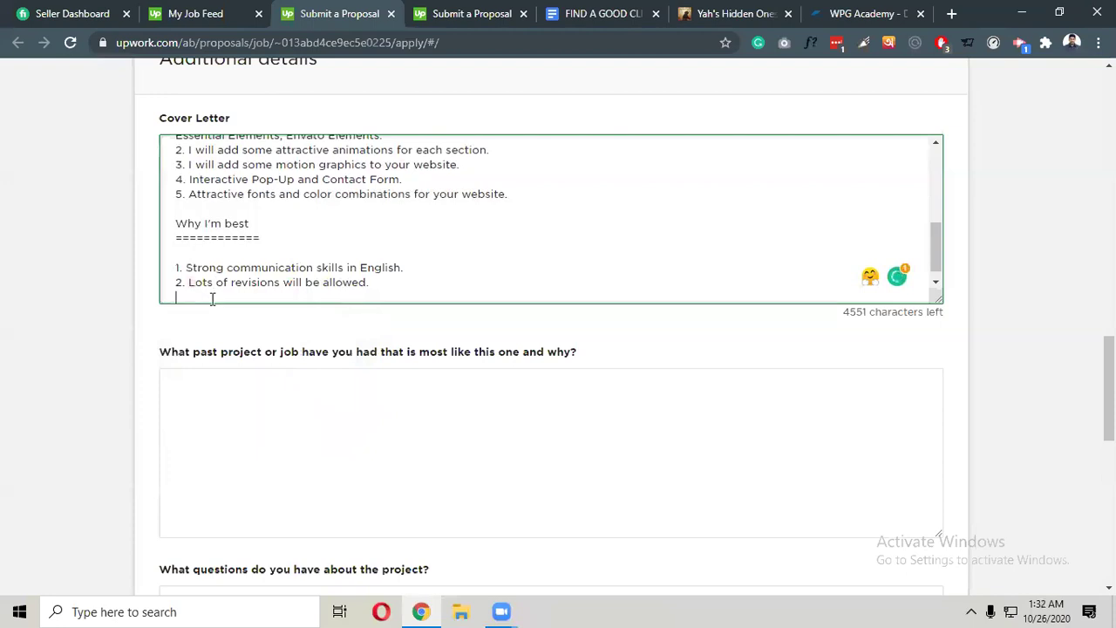
Add "3. If you are not satisfied you will get FULL REFUND!" to the "Why I'm best" list.
text(3. If you are not satisfied you wi)
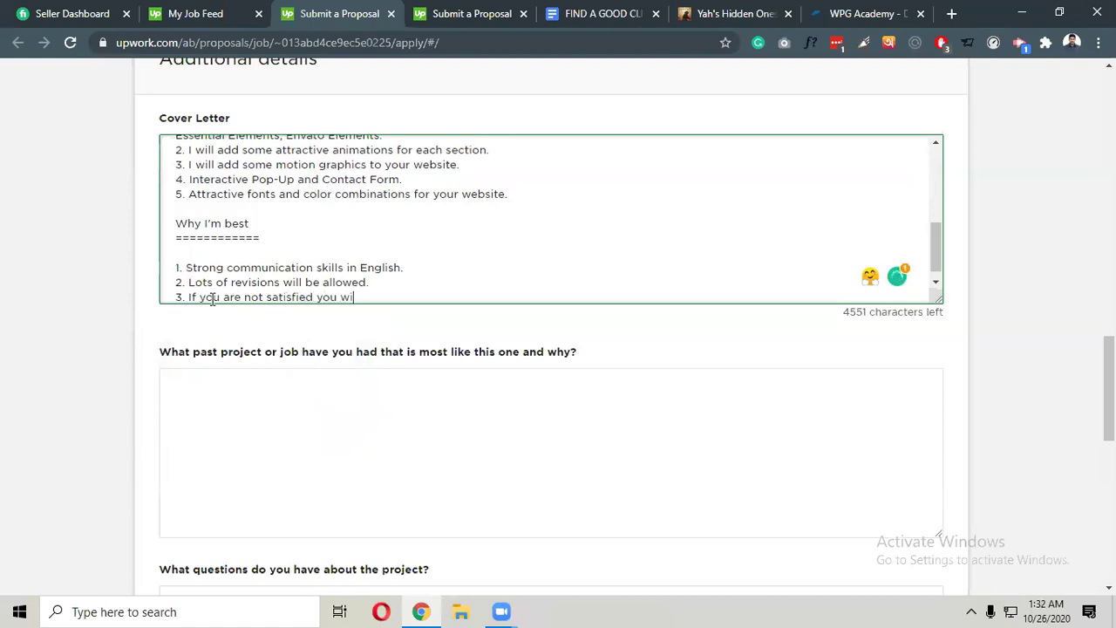
text(ll get FULL REFUND!)
key(Return)
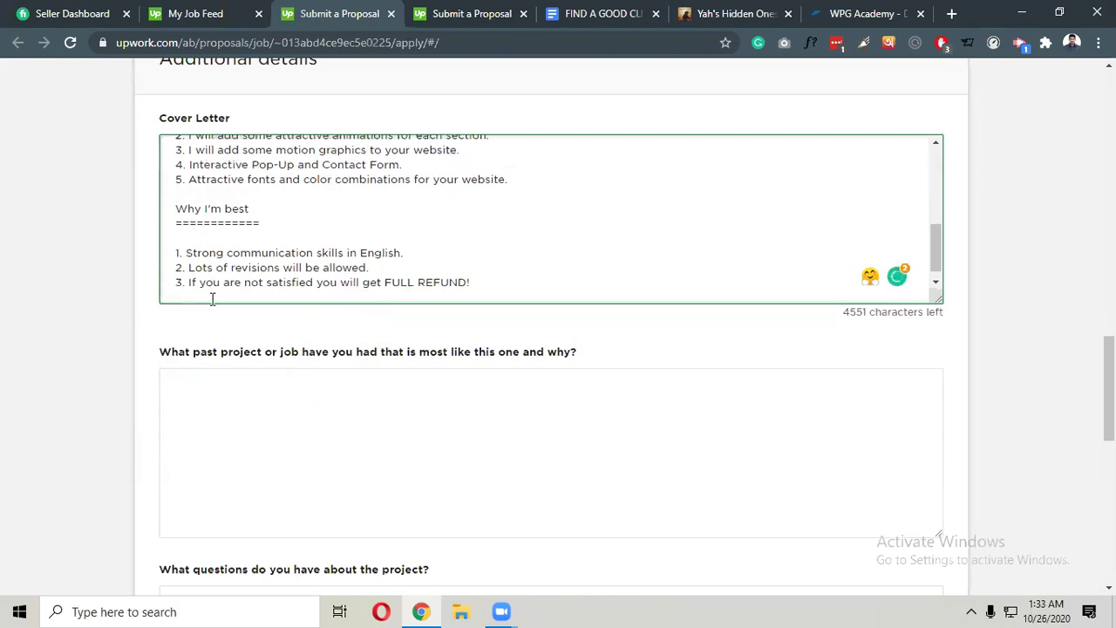
Add "4. I'm a client oriented freelancer." to the "Why I'm best" list, accepting the suggested article "a".
text(4. I'm)
text( I)
text(lient ori)
text(ented )
text(freelancer)
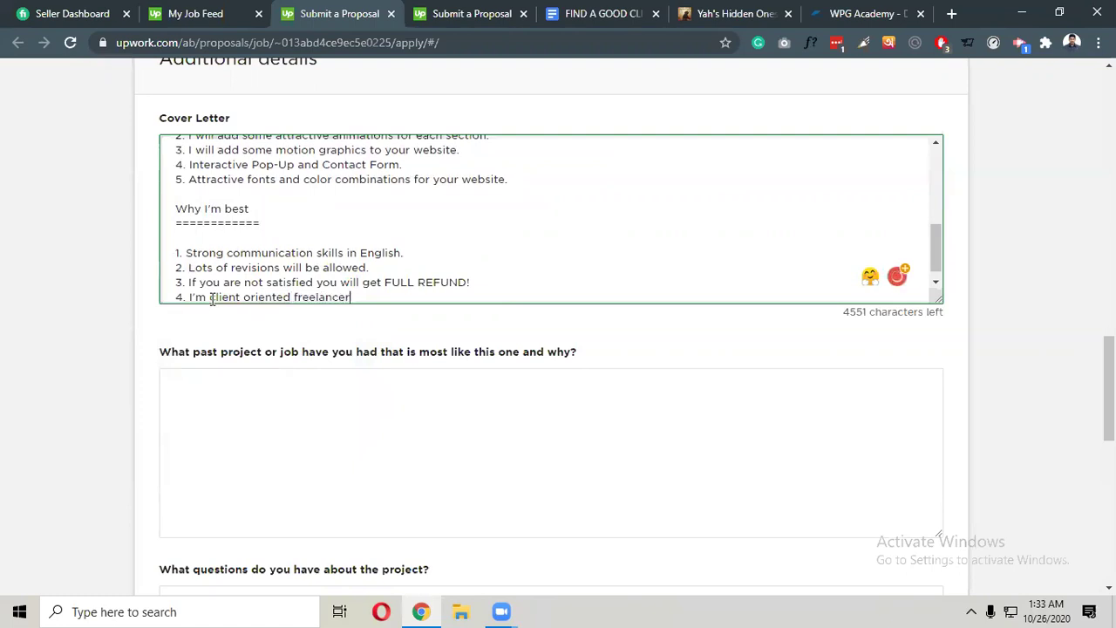
text(.)
scroll(298, 253, down, 1)
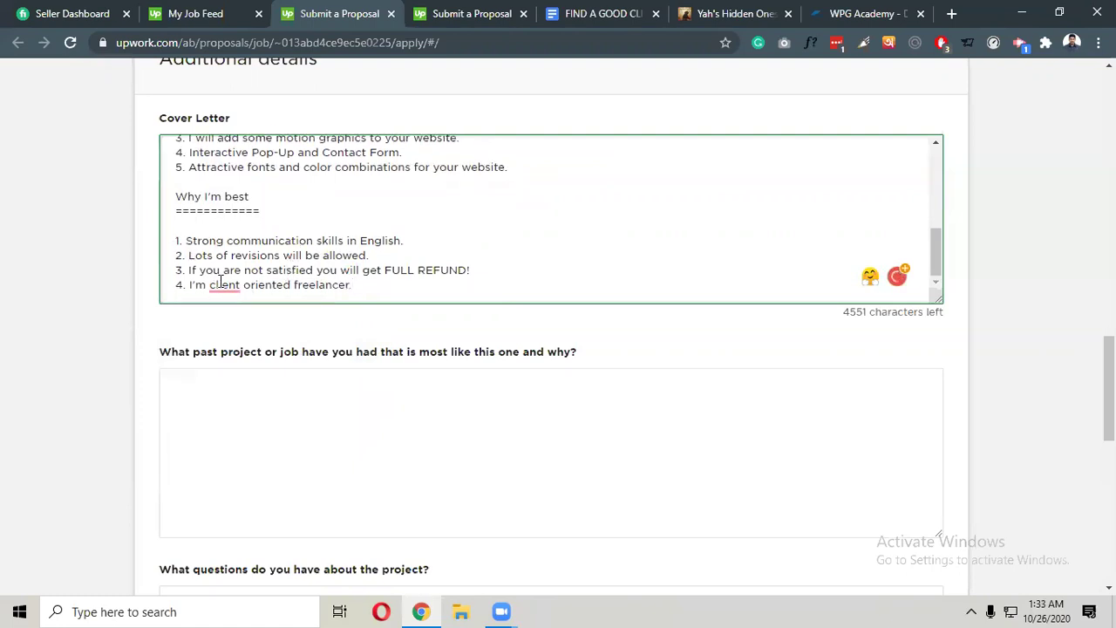
mouse_move(224, 286)
click(249, 321)
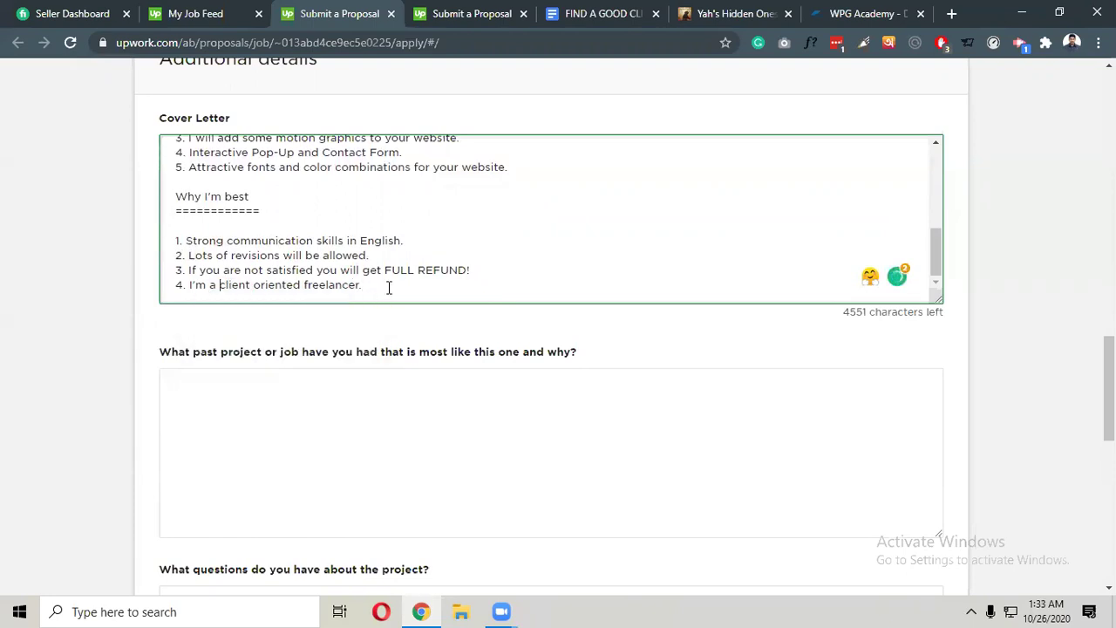
Add "5. I don't take lots of works at a time." to the "Why I'm best" list and accept the suggested hyphenation "client-oriented" in item 4.
key(Return)
text(5. )
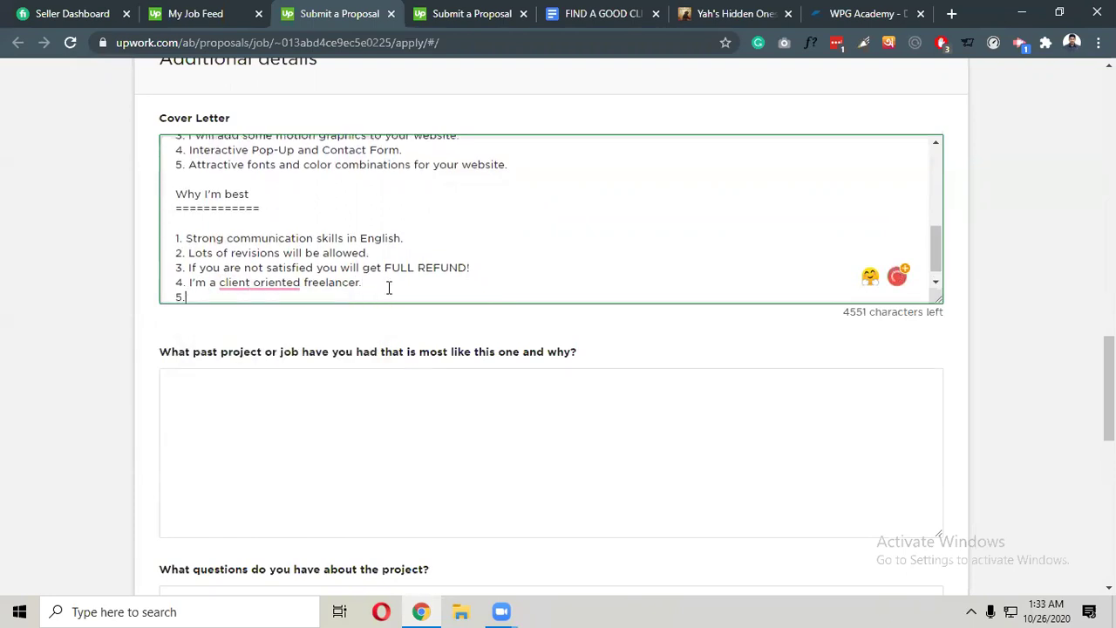
text(I don't)
mouse_move(264, 287)
click(277, 323)
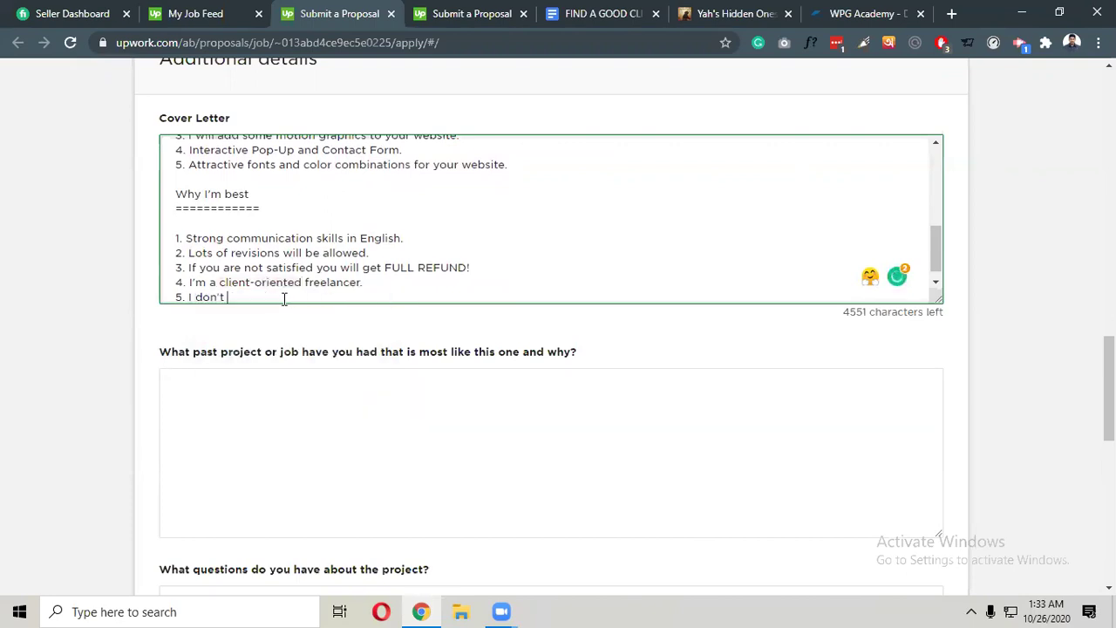
text(take lot s of works at a time.)
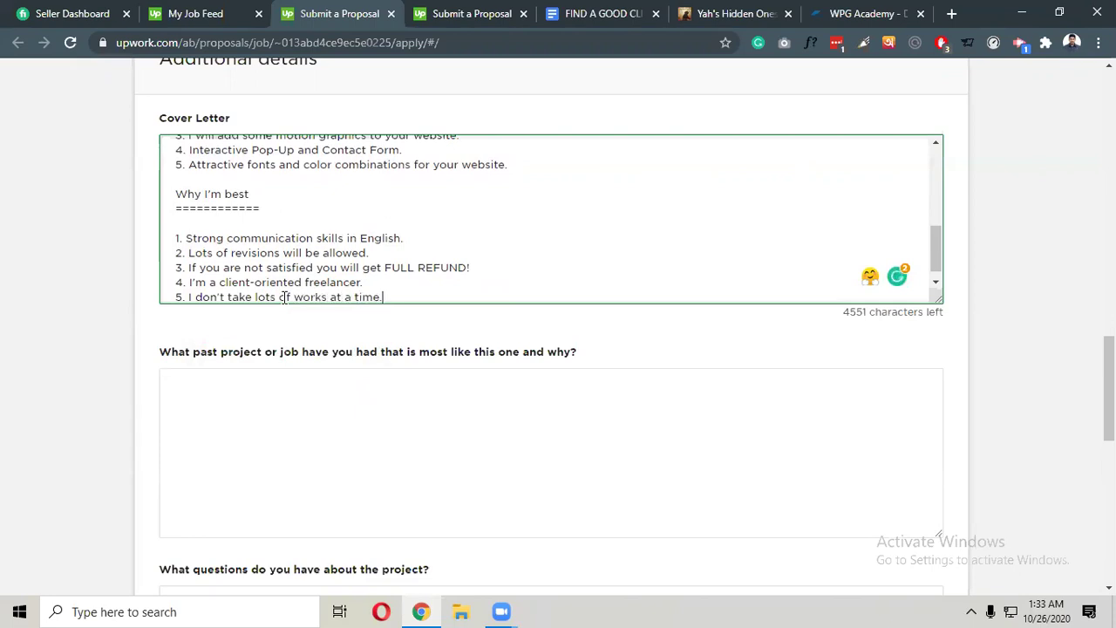
scroll(418, 253, down, 1)
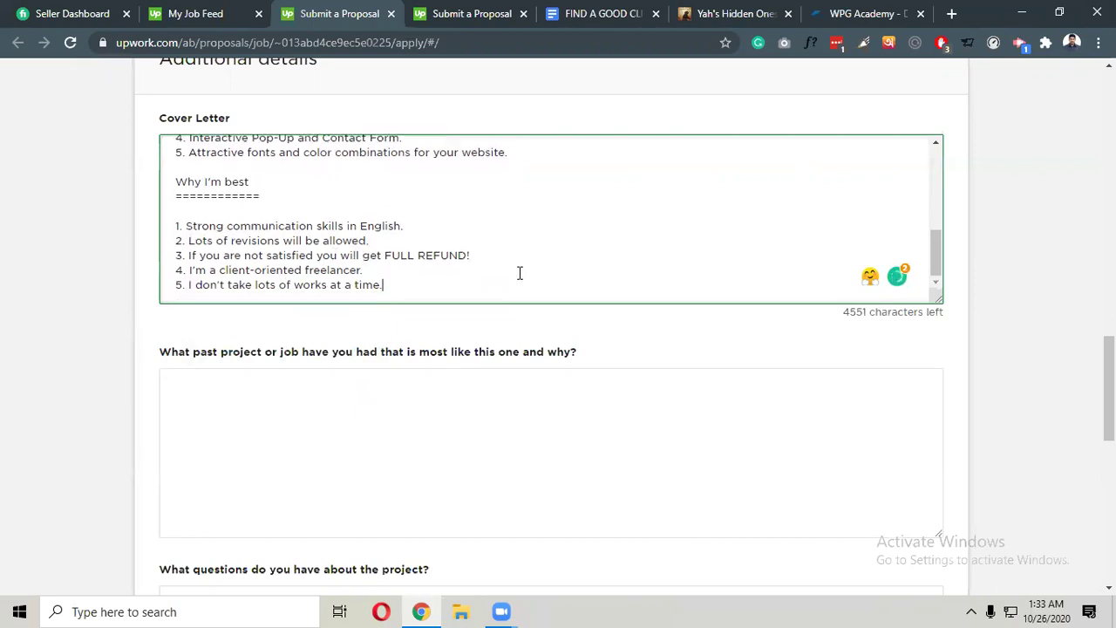
Copy the "My recent projects" heading and its four links from the cover letter into the past project question's answer.
scroll(518, 272, down, 2)
click(518, 269)
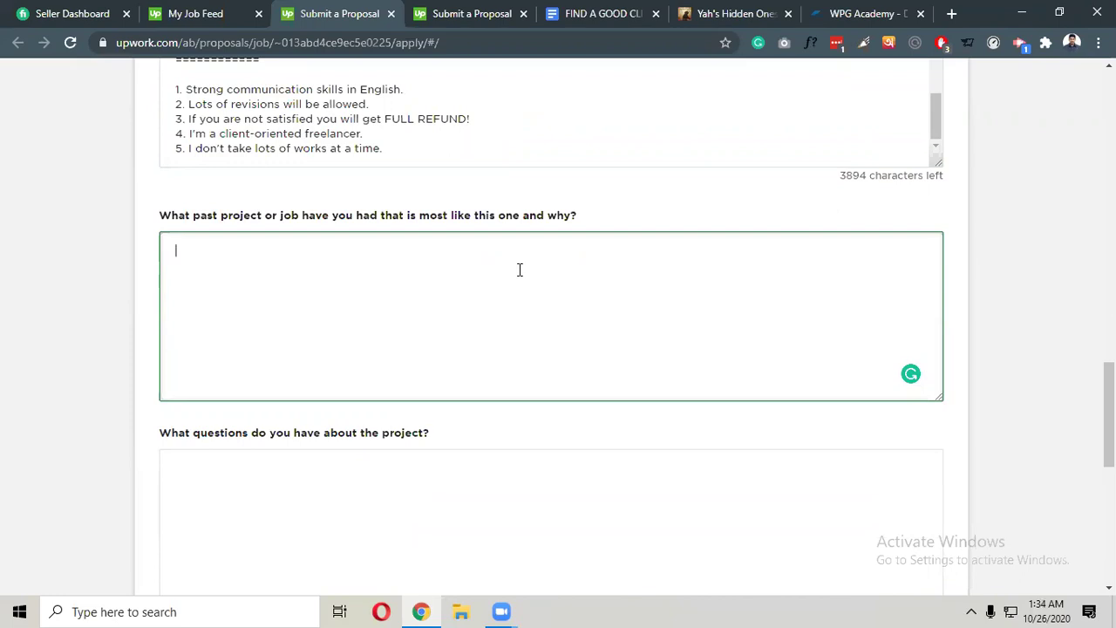
scroll(519, 269, up, 2)
scroll(518, 270, up, 2)
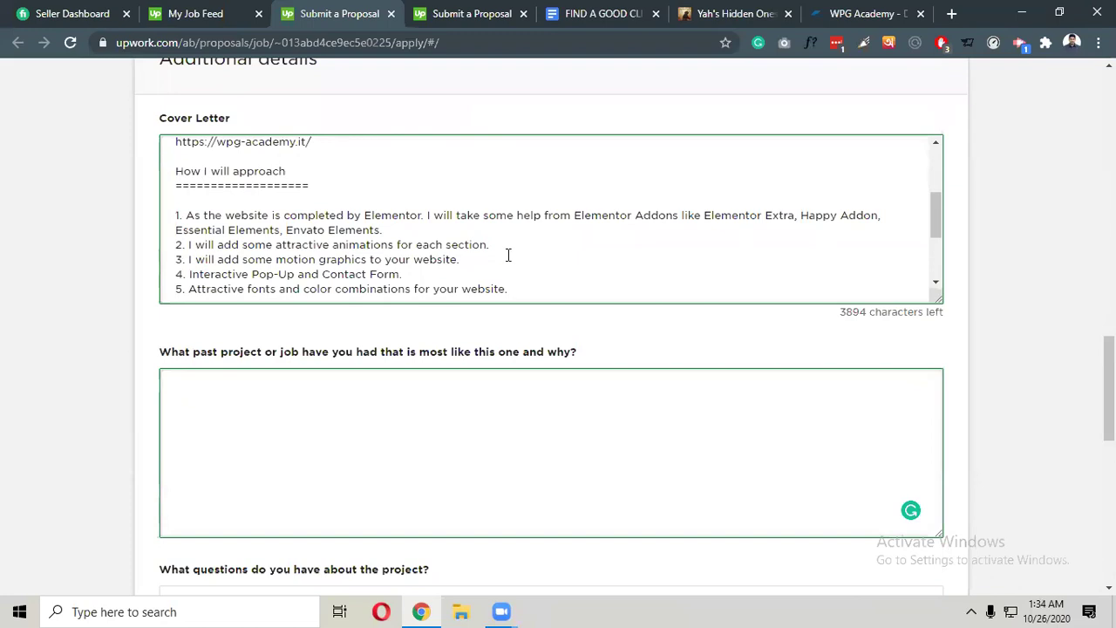
scroll(508, 254, down, 2)
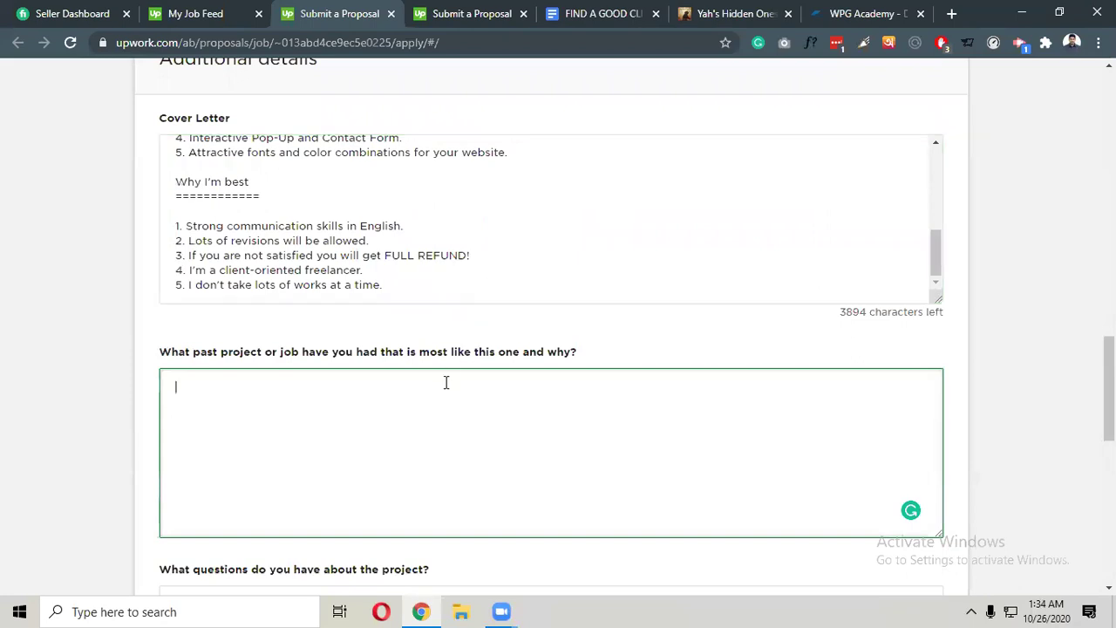
scroll(413, 219, up, 3)
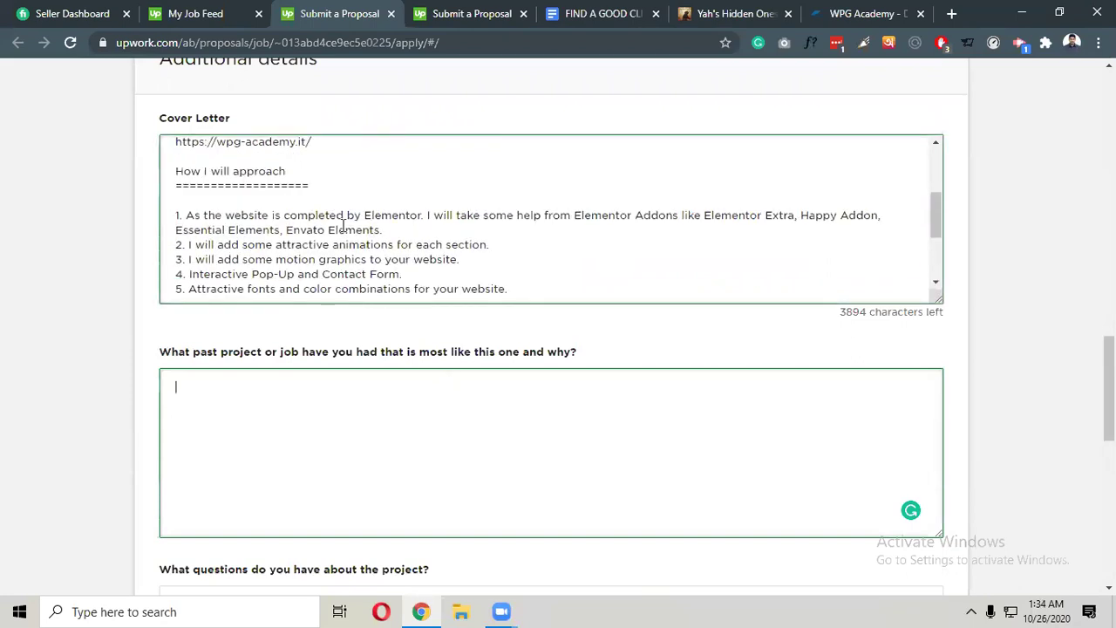
scroll(289, 152, up, 3)
drag(319, 276, 175, 204)
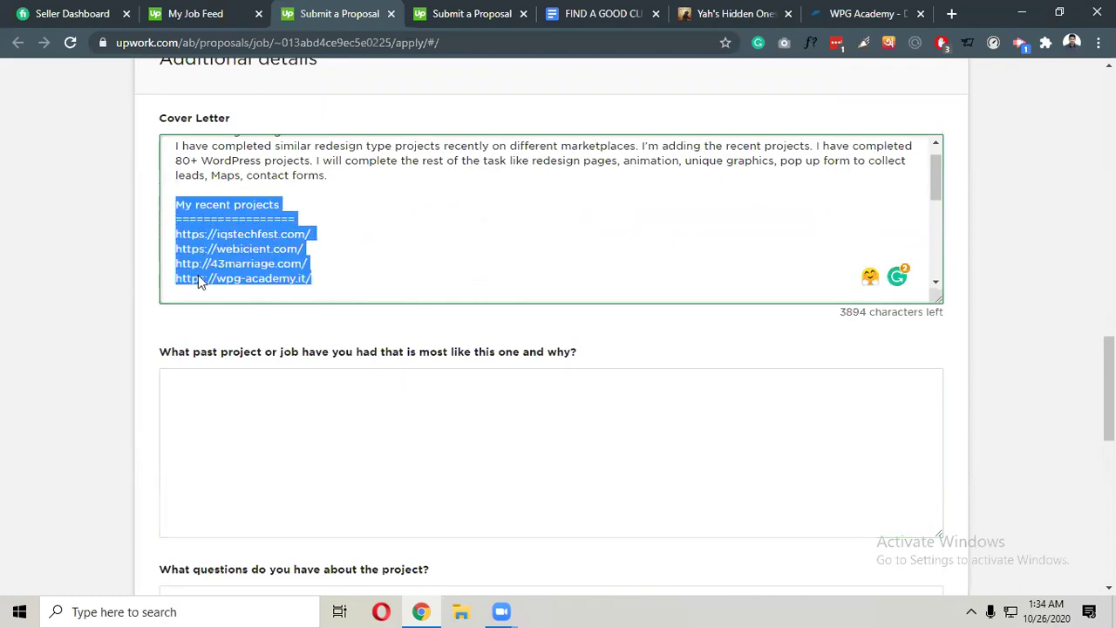
click(215, 392)
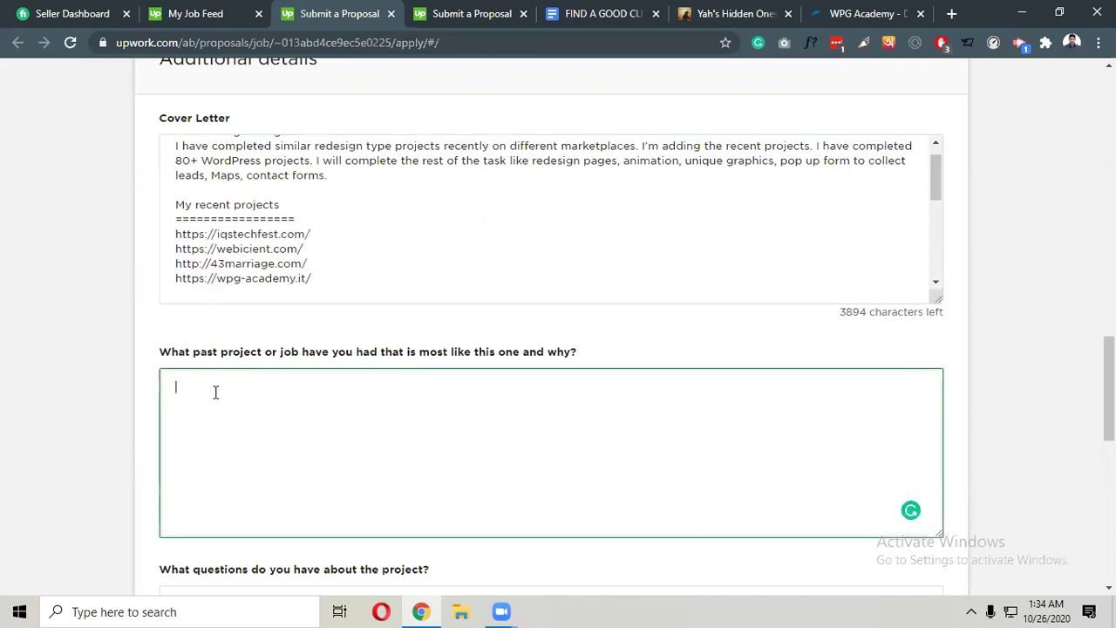
text(My recent projects ================= https://iqstechfest.com/ https://webicient.com/ http://43marriage.com/ https://wpg-academy.it/)
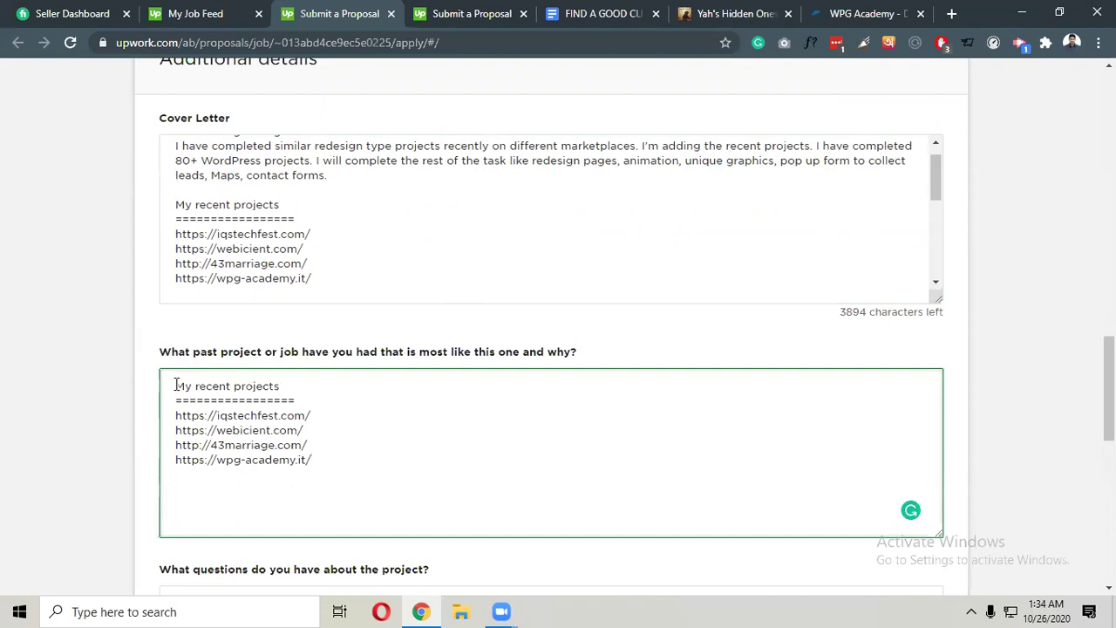
Copy the cover letter's introductory paragraph above "My recent projects" in the past project answer, separated by a blank line.
scroll(288, 270, up, 1)
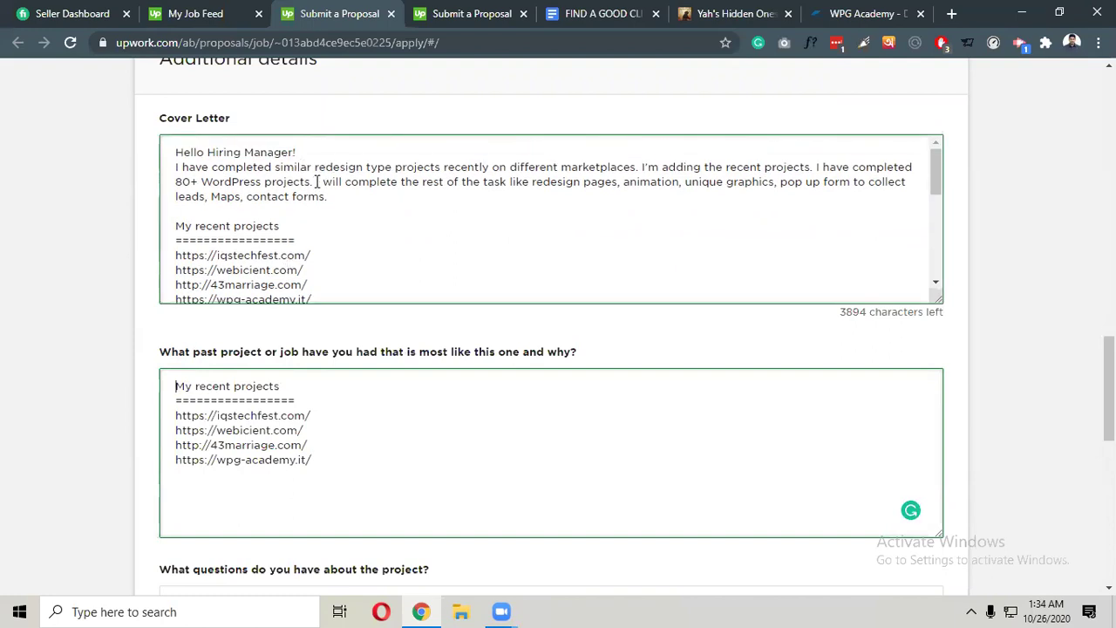
drag(315, 181, 343, 181)
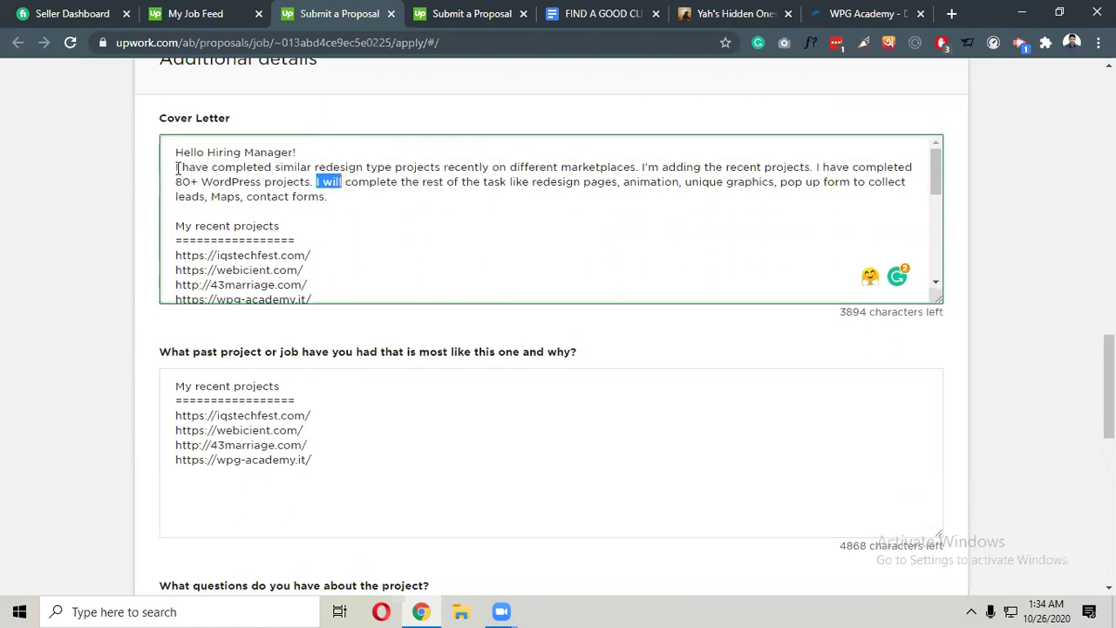
drag(176, 167, 326, 195)
key(ctrl+c)
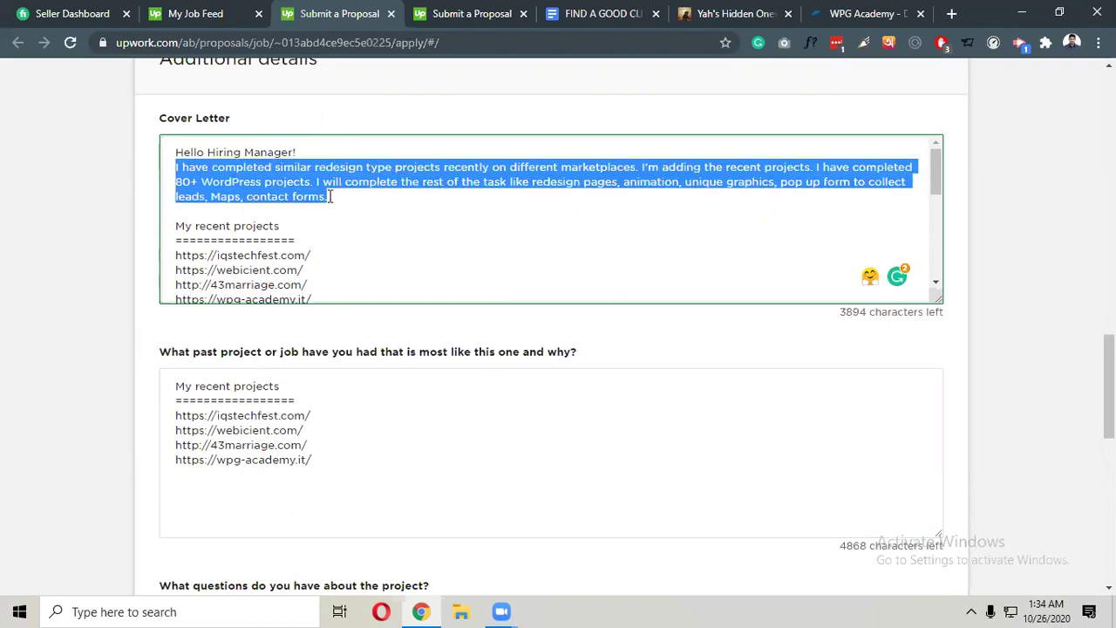
click(177, 386)
key(Return)
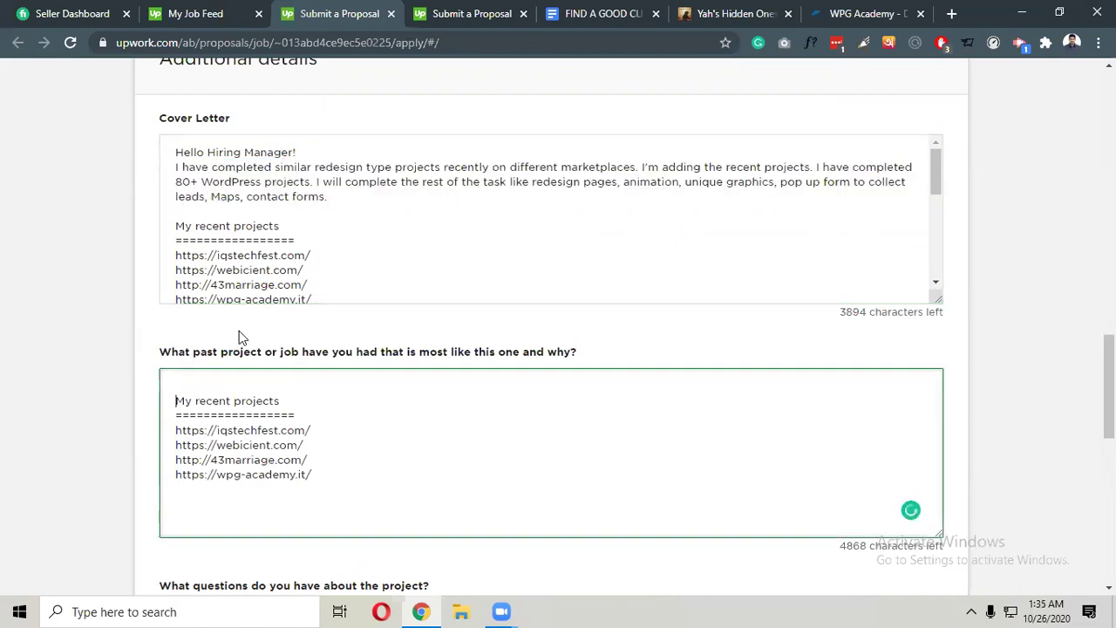
key(ctrl+v)
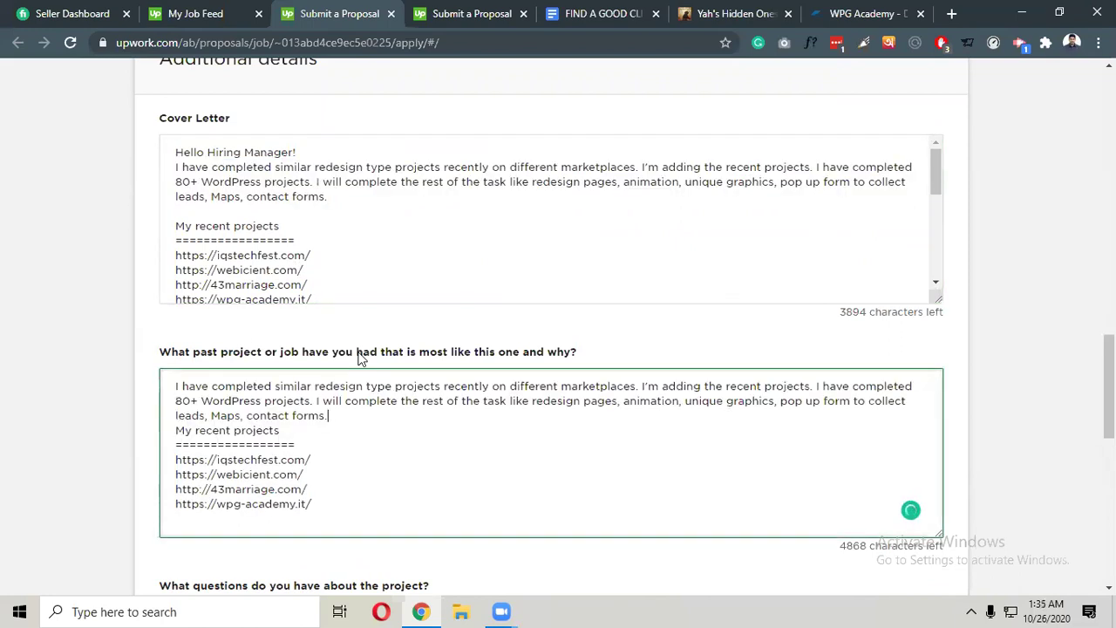
key(Return)
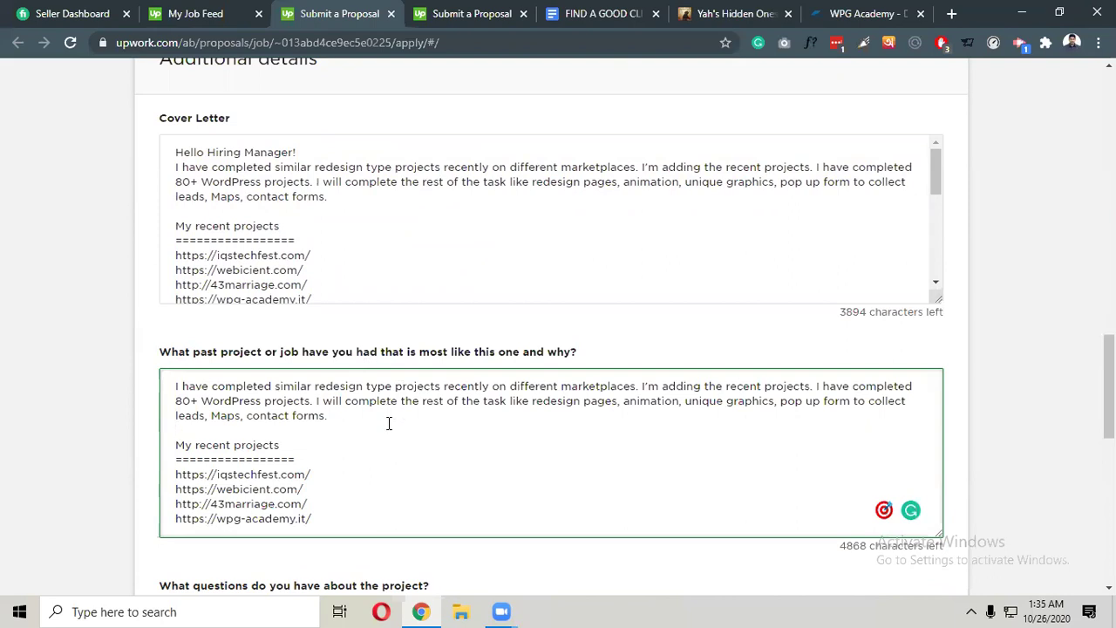
Begin the project questions answer with "I don't have any questions about the project. But I need", accepting the suggested plural "questions".
scroll(389, 423, down, 2)
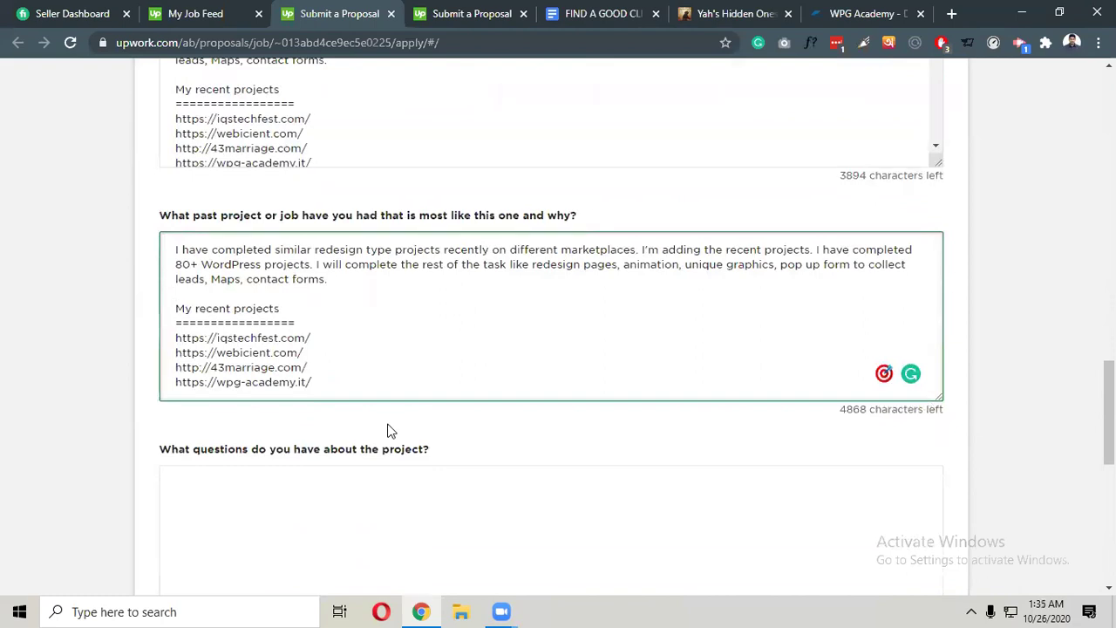
scroll(389, 430, down, 2)
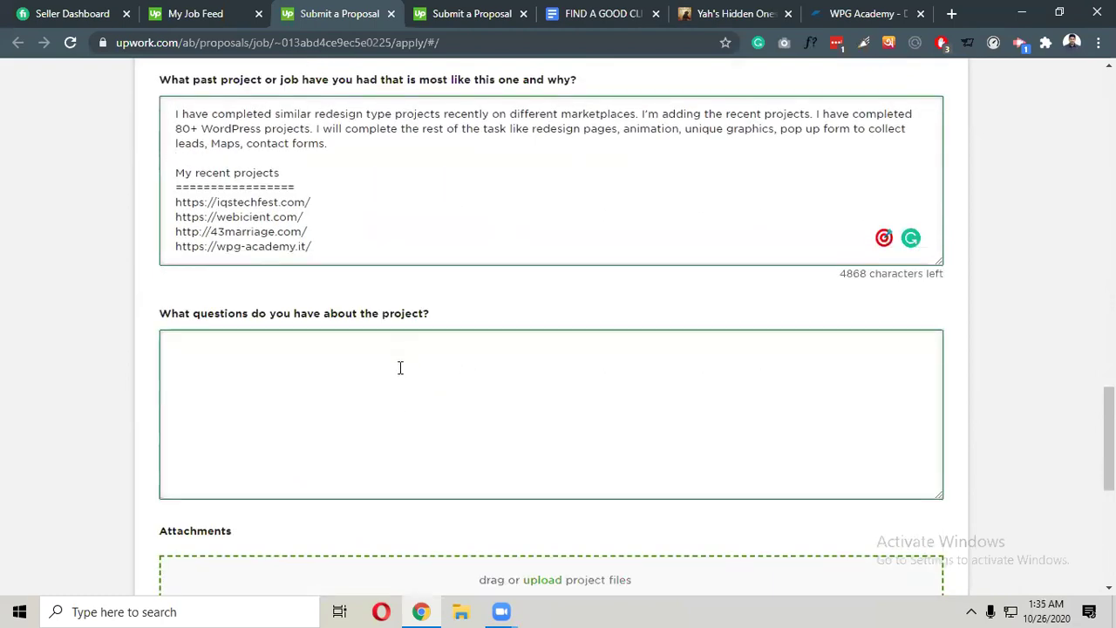
scroll(400, 367, up, 2)
scroll(400, 370, down, 3)
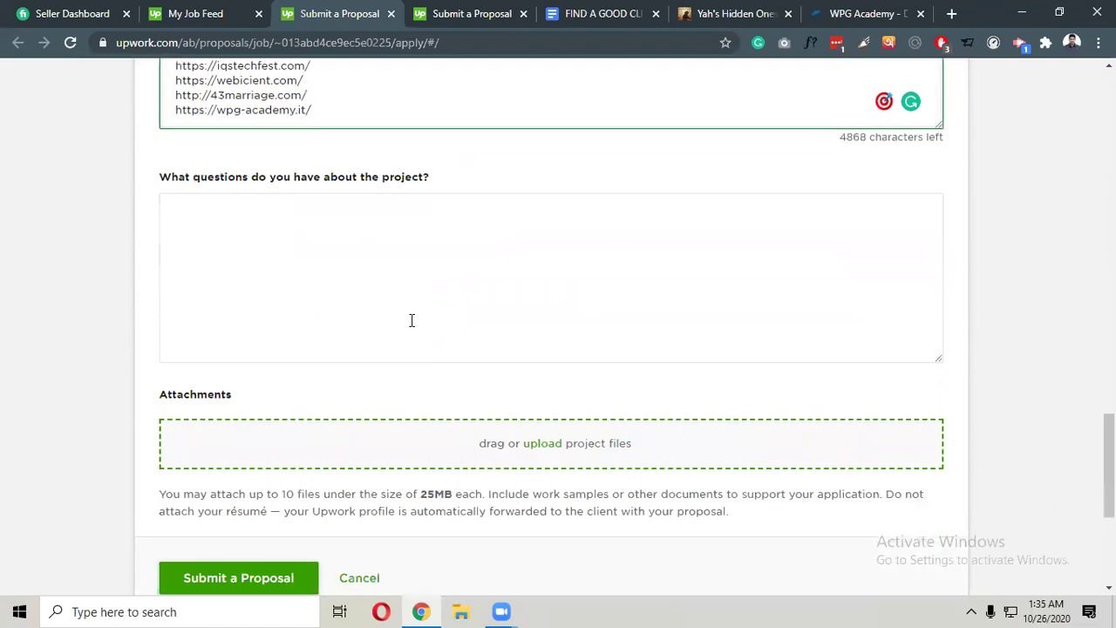
click(424, 295)
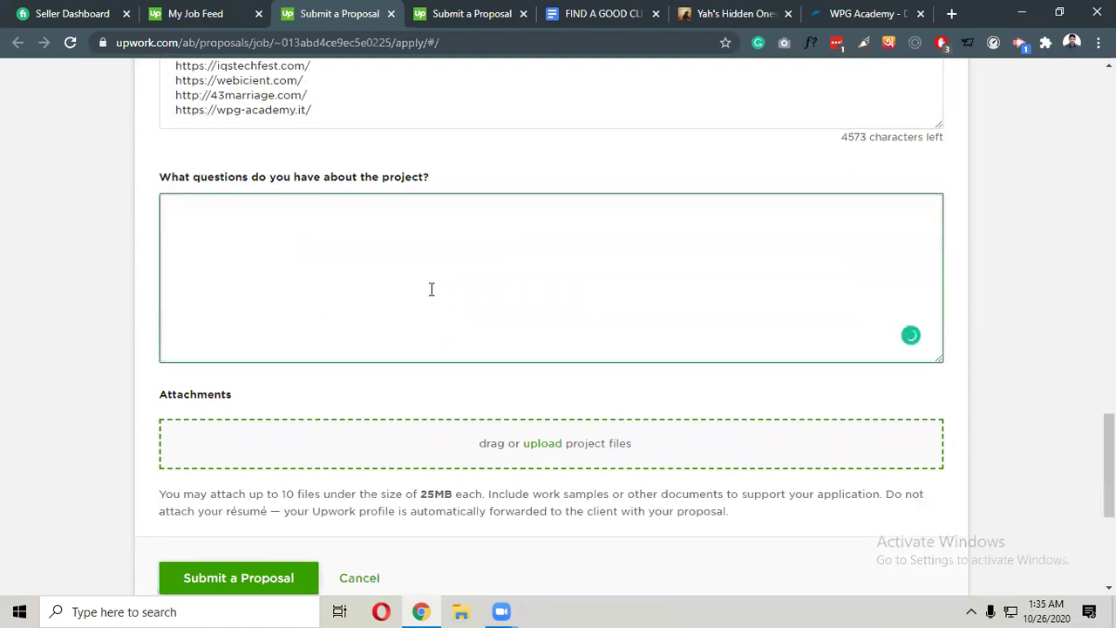
text(I don't have any question about the projects)
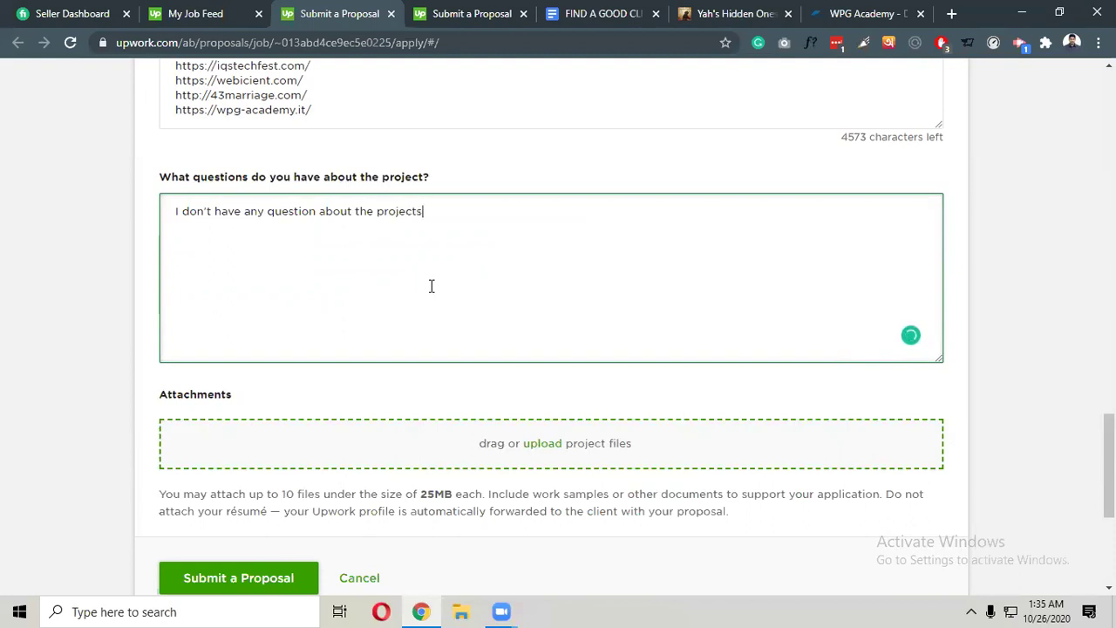
text(. B)
key(BackSpace)
key(BackSpace)
text(. But I need)
mouse_move(288, 214)
click(314, 255)
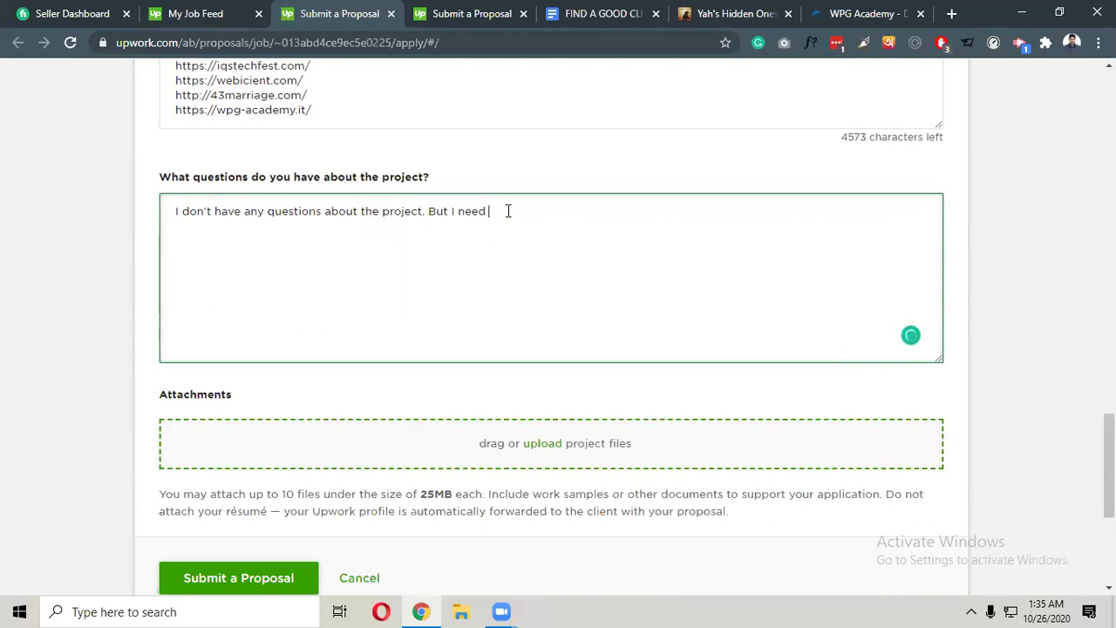
Complete the sentence with "some graphics, texts for redesigning the site.", accepting the suggested spelling "redesigning".
text(some graphics, texts for rede)
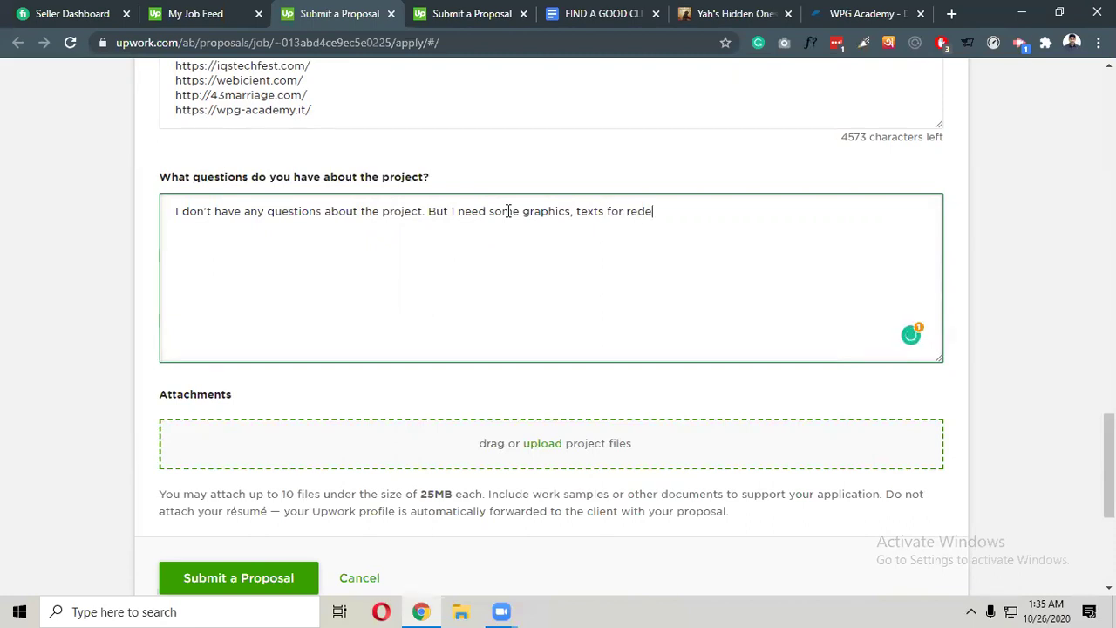
text(sgining the site.)
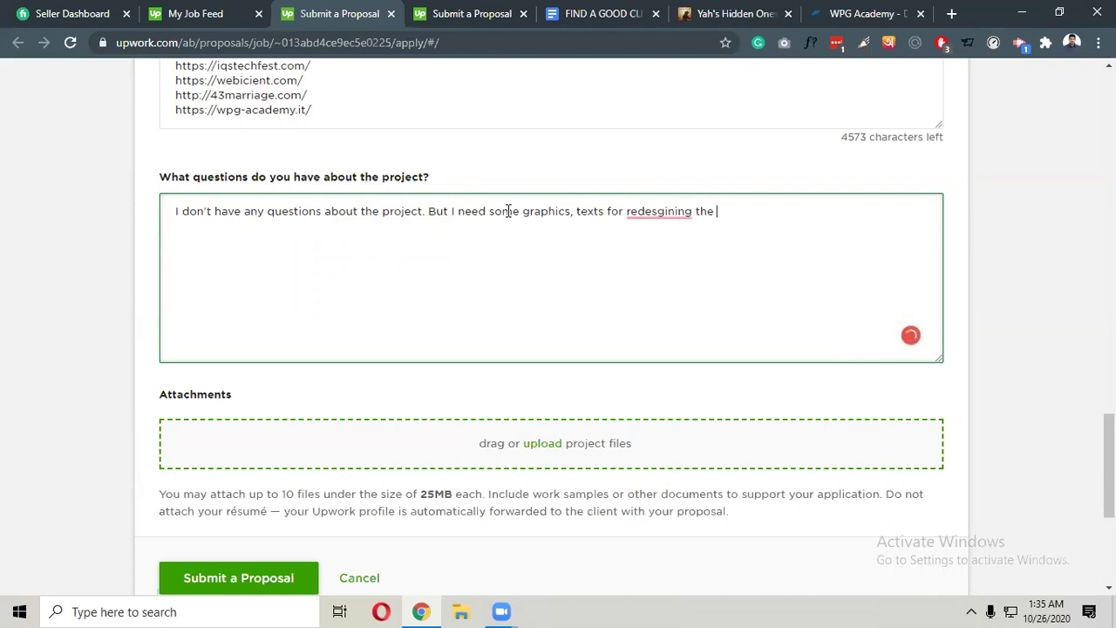
mouse_move(662, 213)
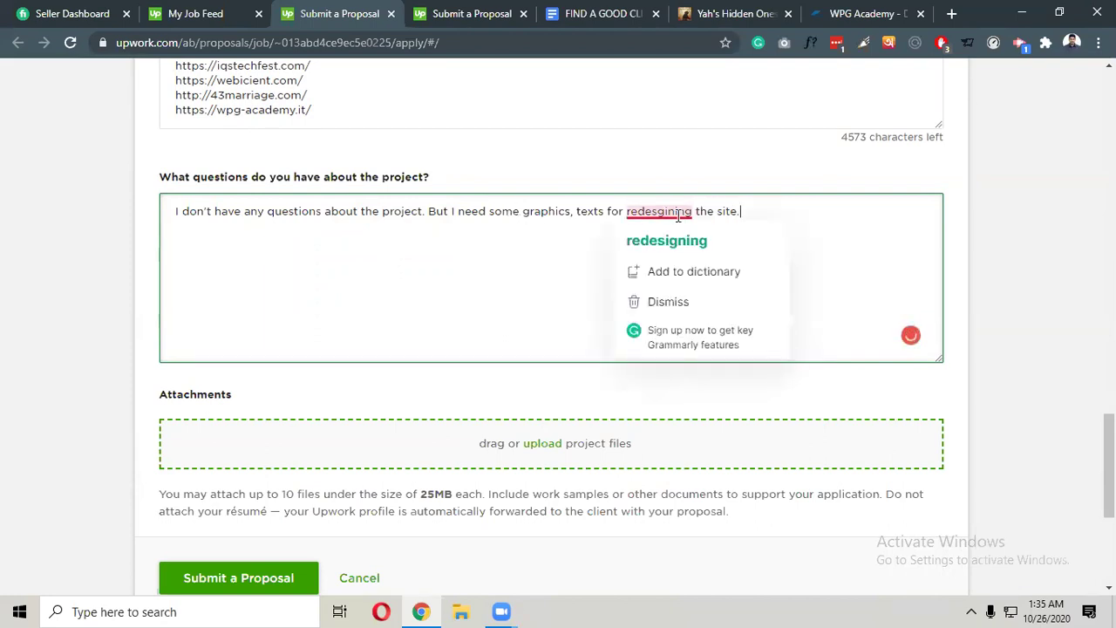
click(674, 249)
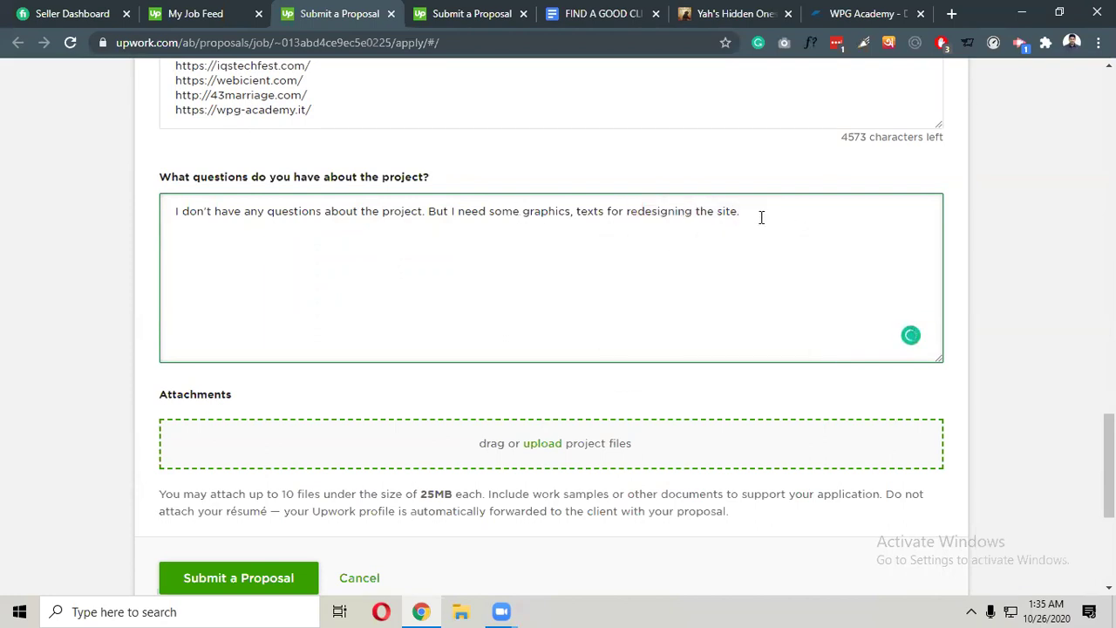
Add "If you stay with me during working that would be most helpful for me to give you best output." to the project questions answer.
text(If you)
key(BackSpace)
key(BackSpace)
text(ay with me)
key(BackSpace)
text(during working i)
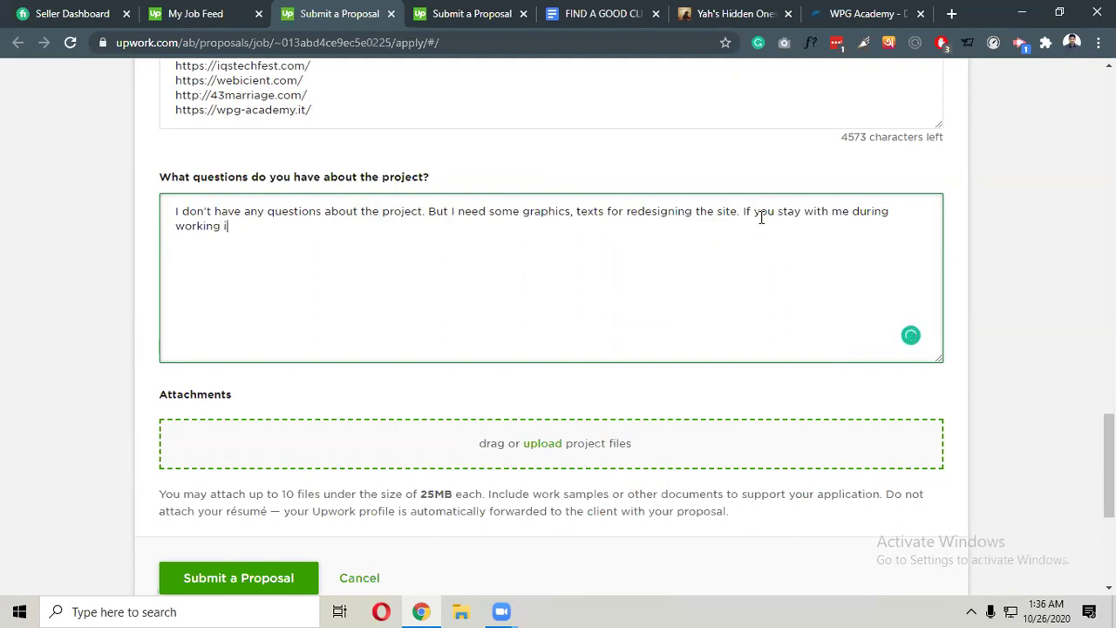
text( that would be most helpfu)
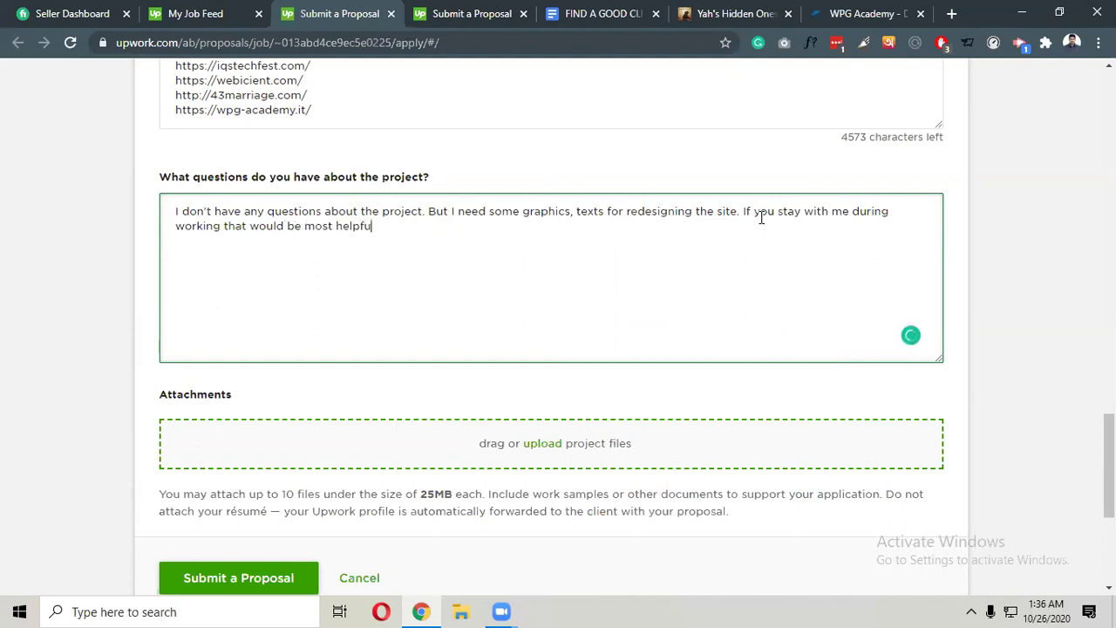
text(l fo)
key(BackSpace)
key(BackSpace)
key(BackSpace)
key(BackSpace)
text(for me to give you best output.)
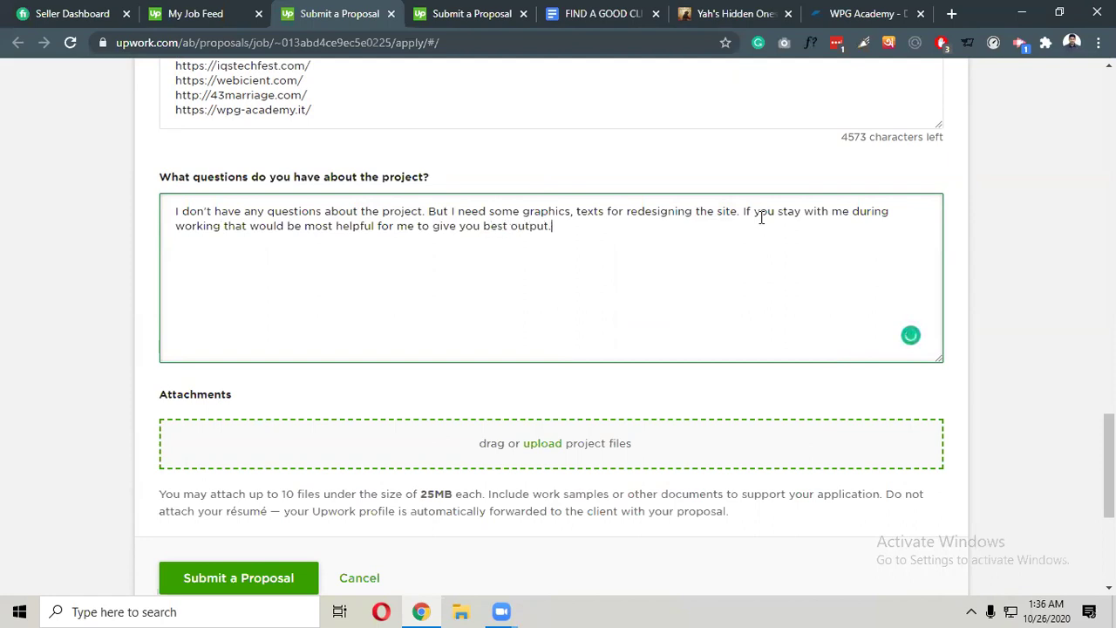
Accept the suggested article "the" before "best output" in the project questions answer.
scroll(632, 316, down, 2)
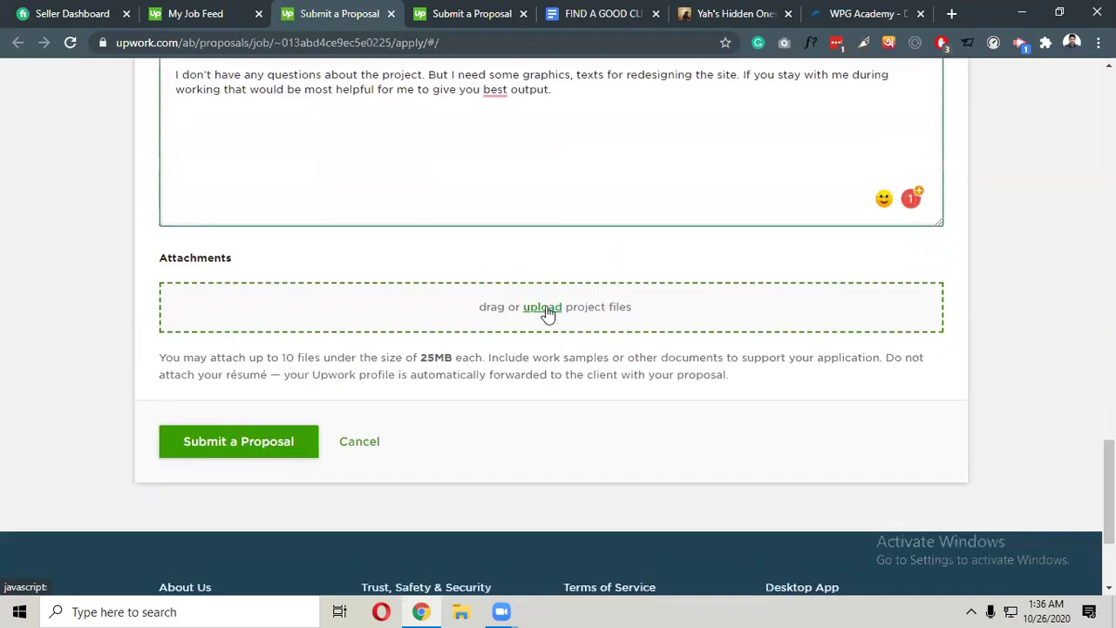
scroll(558, 227, up, 4)
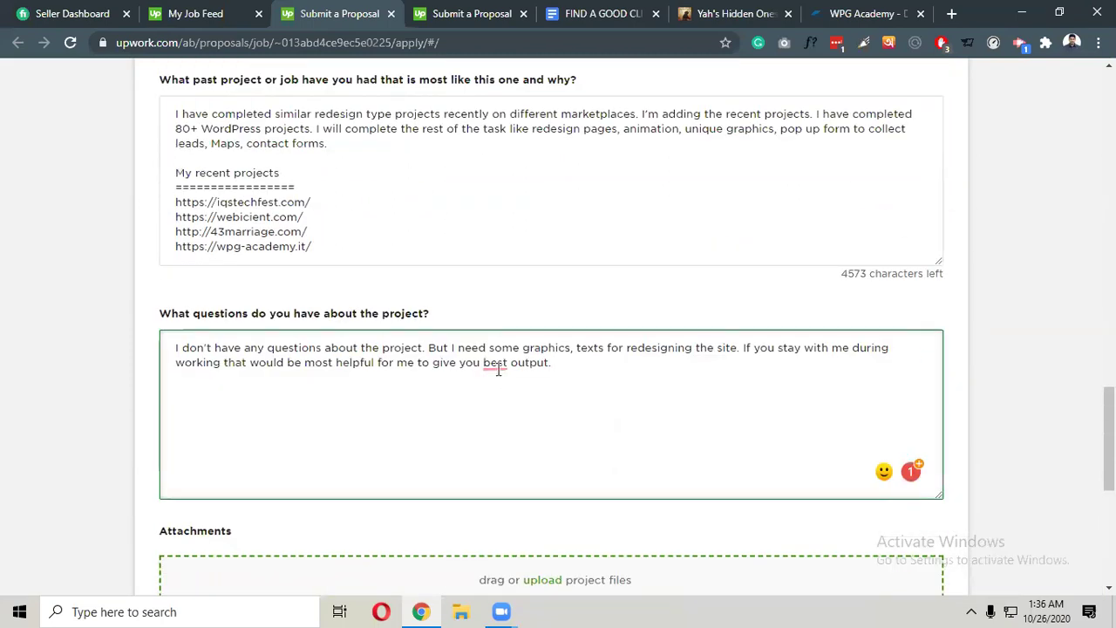
mouse_move(497, 367)
click(503, 406)
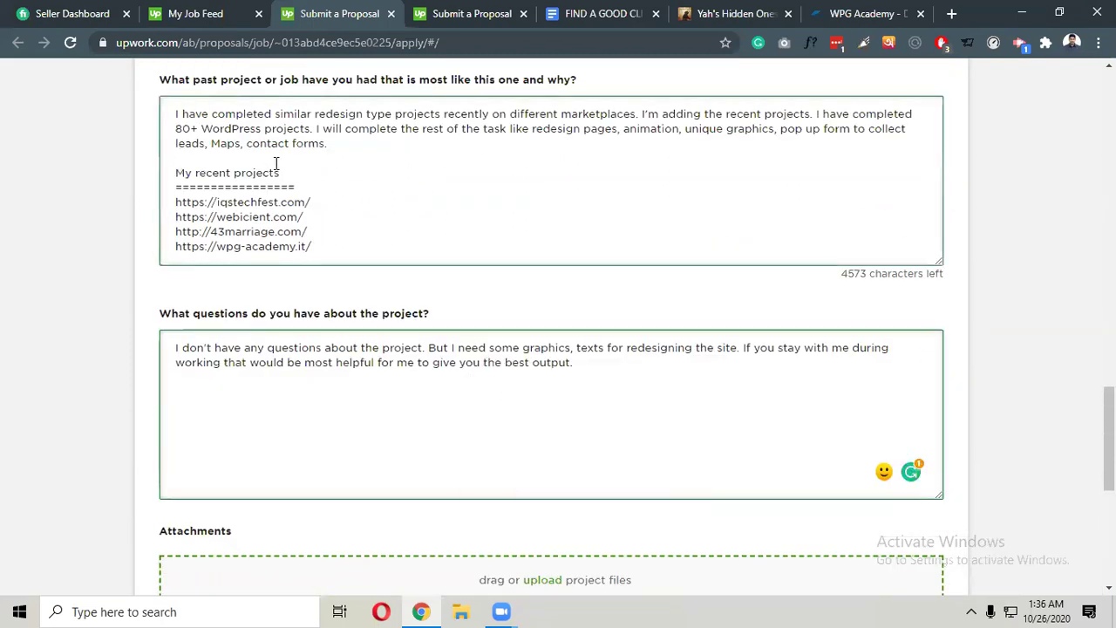
drag(317, 203, 178, 207)
key(ctrl+c)
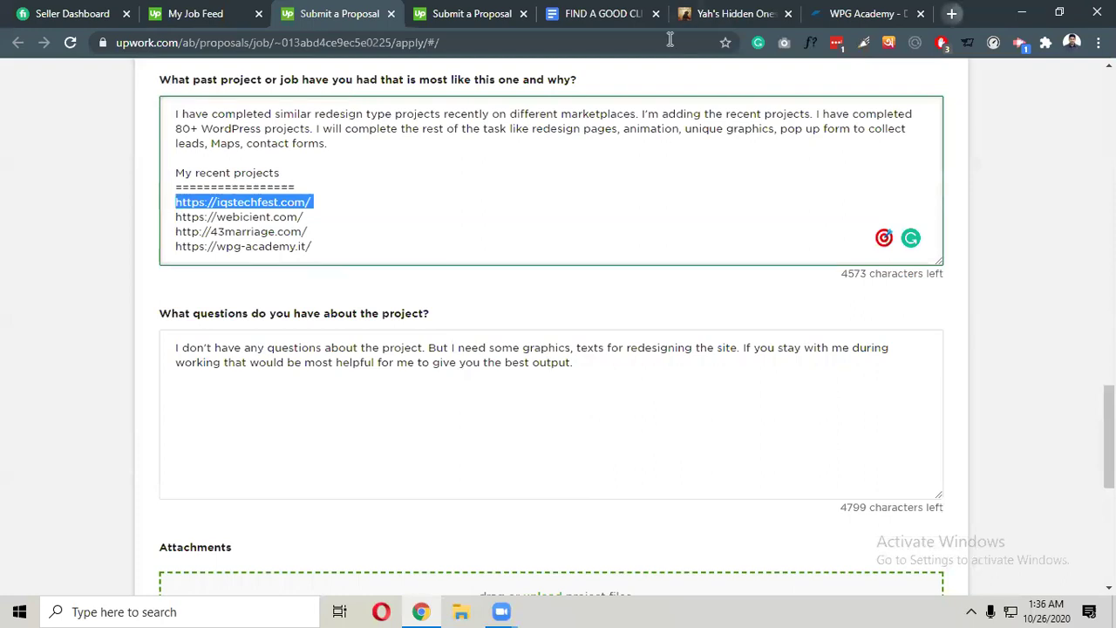
key(ctrl+t)
key(ctrl+v)
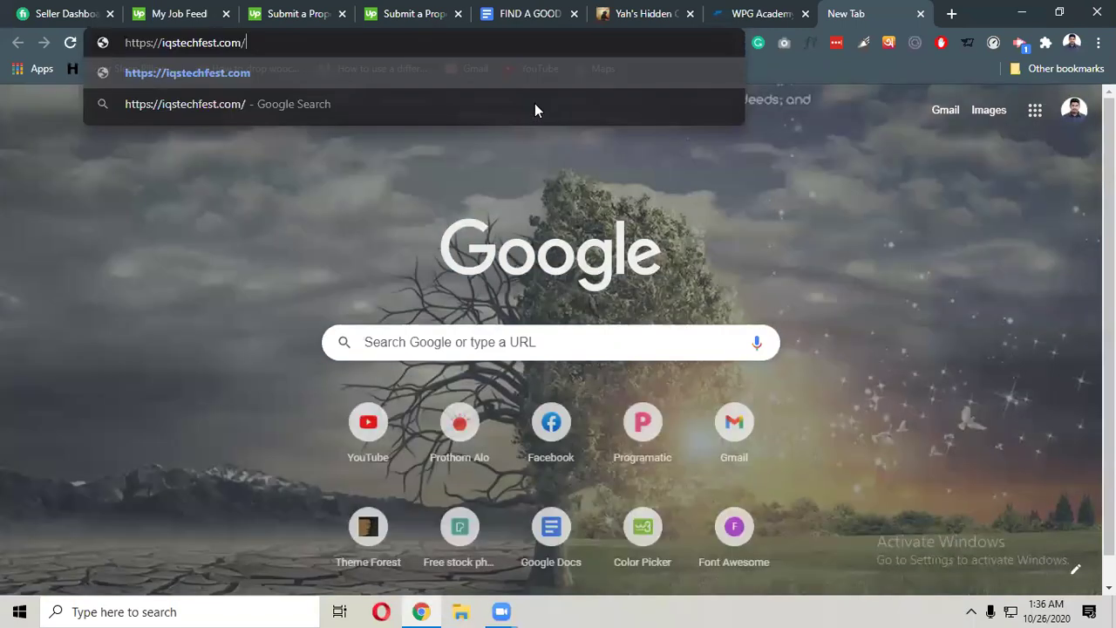
key(Return)
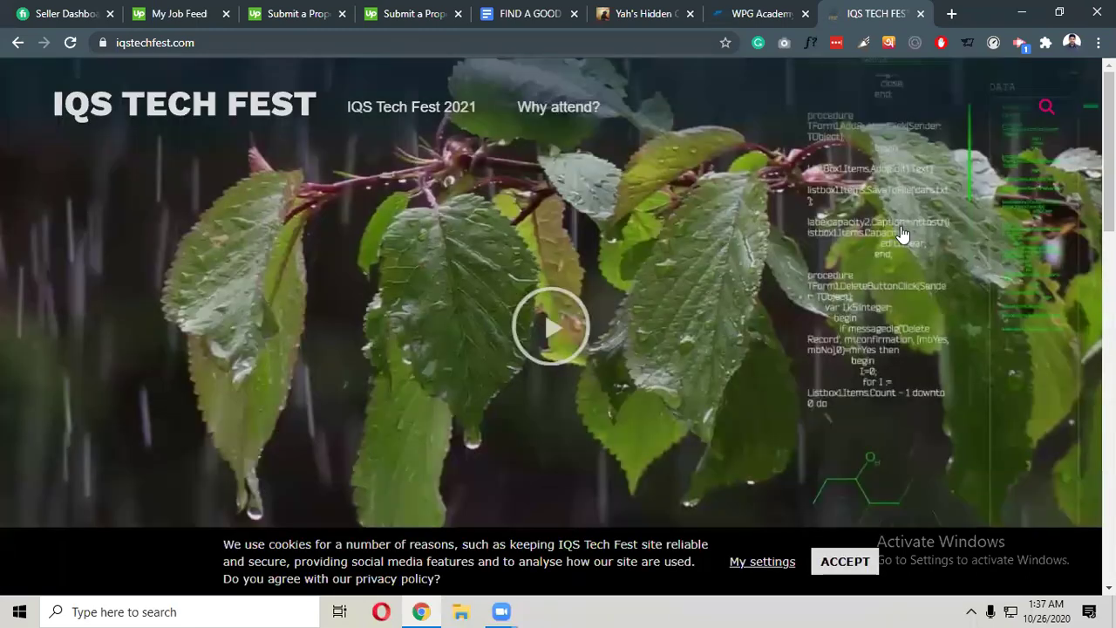
Look through the IQS Tech Fest homepage and accept its cookie notice.
scroll(567, 242, down, 8)
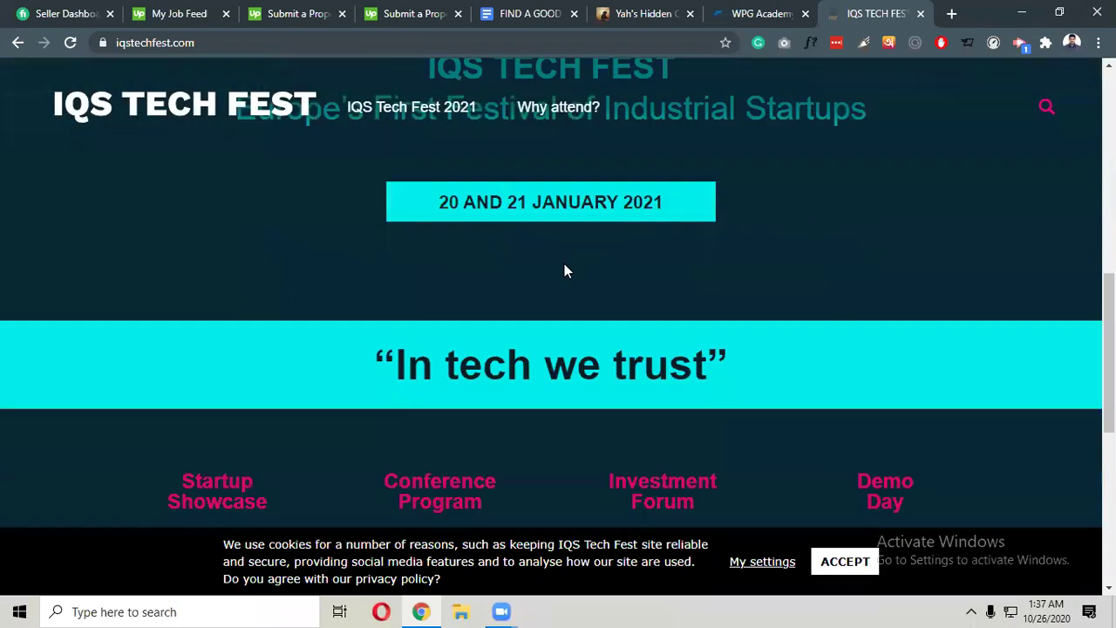
scroll(565, 270, down, 4)
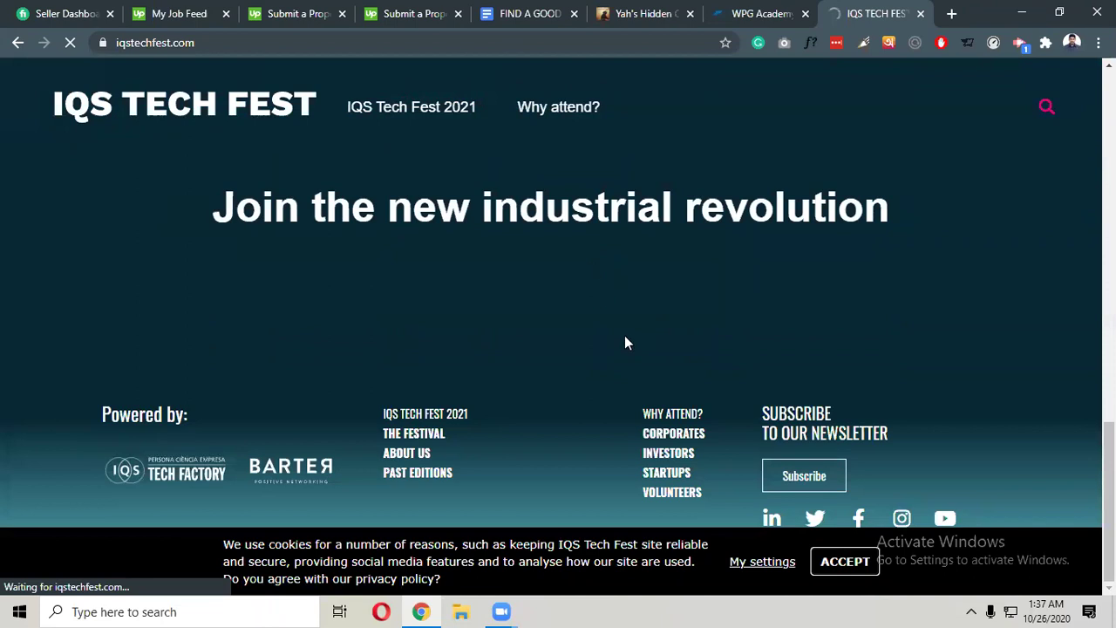
click(842, 561)
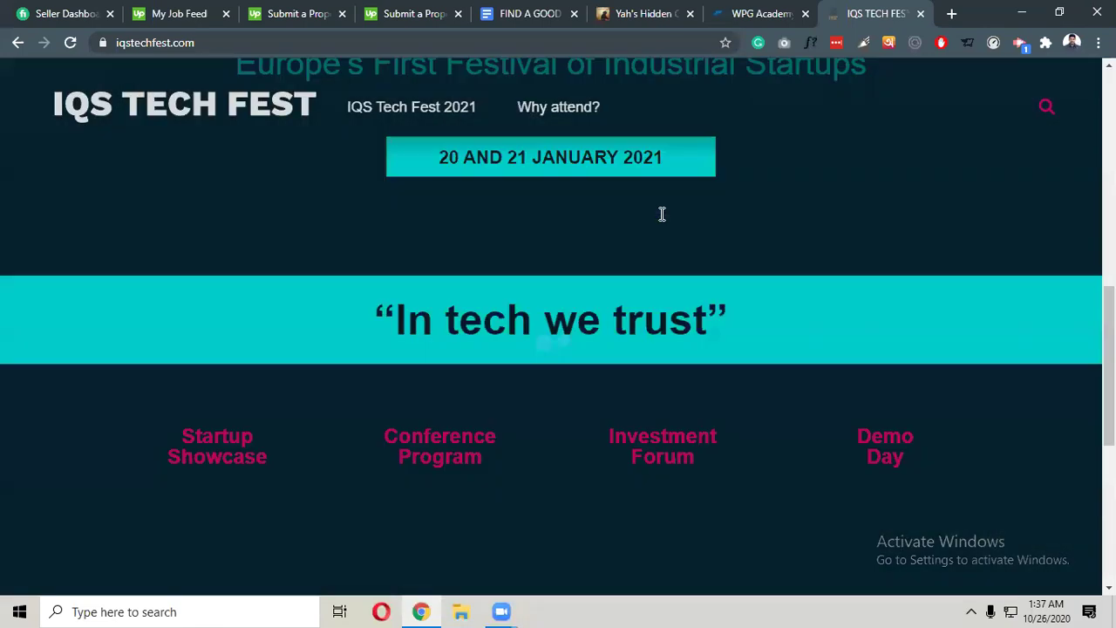
scroll(661, 214, down, 5)
scroll(662, 213, up, 3)
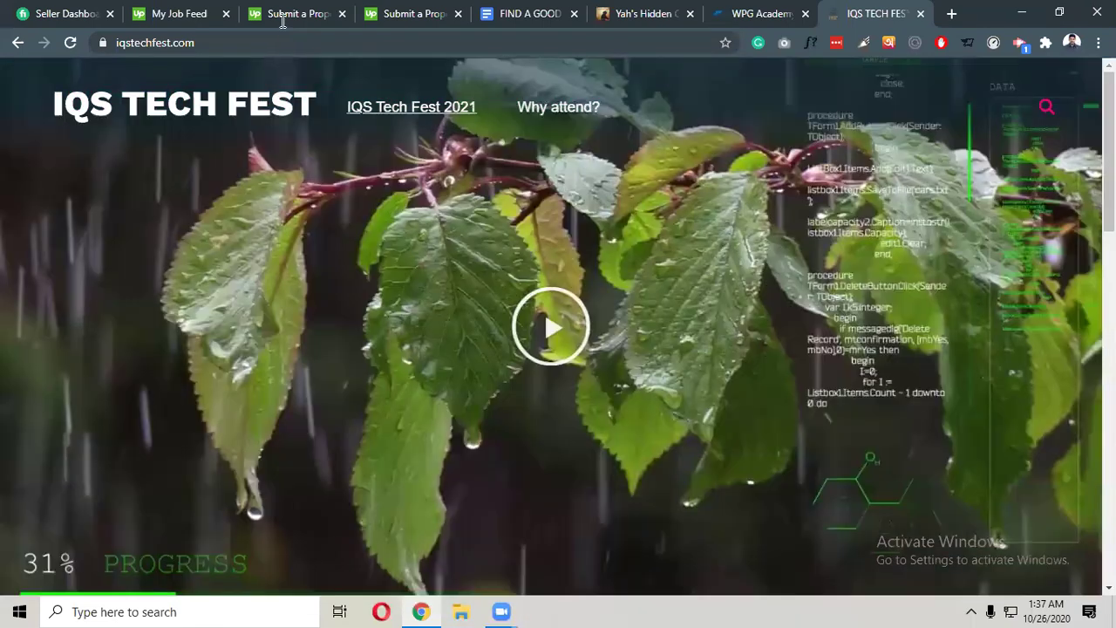
click(280, 21)
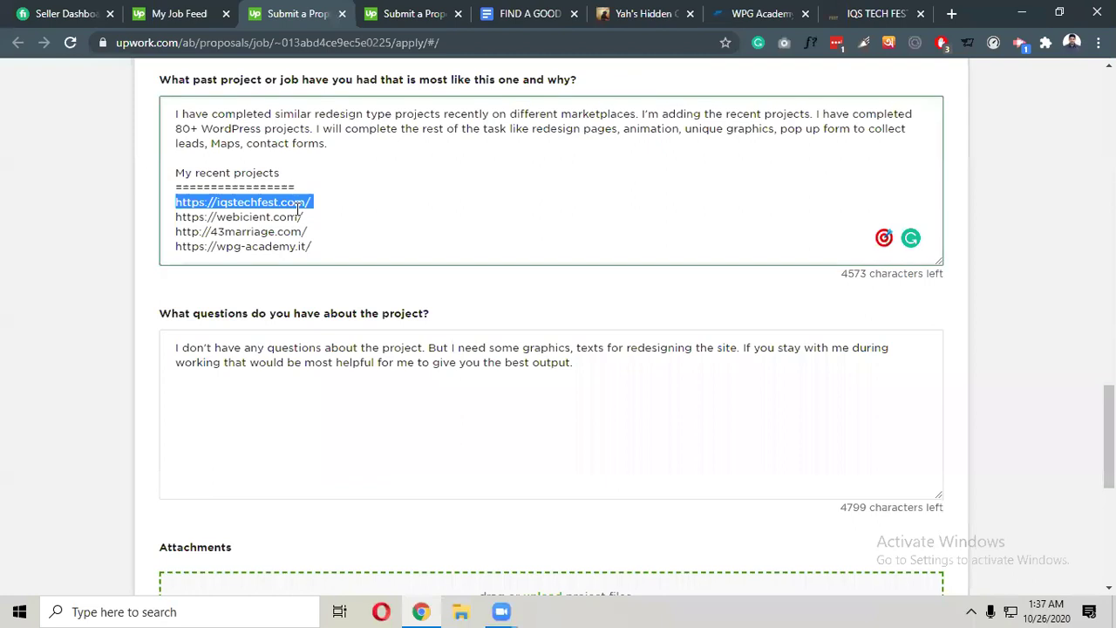
drag(306, 216, 175, 216)
key(ctrl+c)
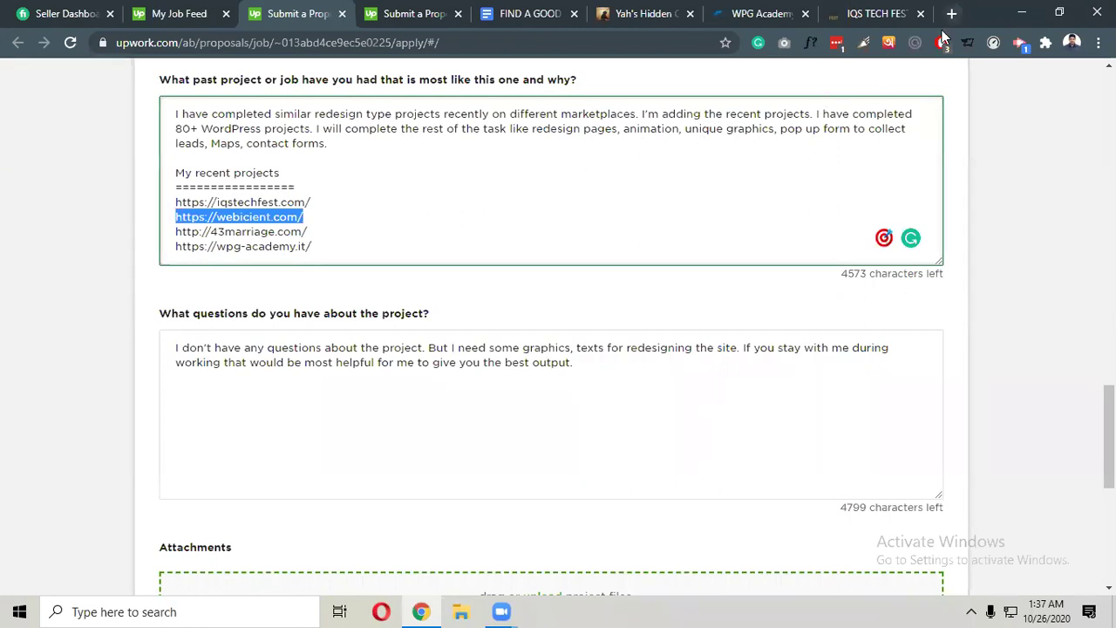
key(ctrl+t)
key(ctrl+v)
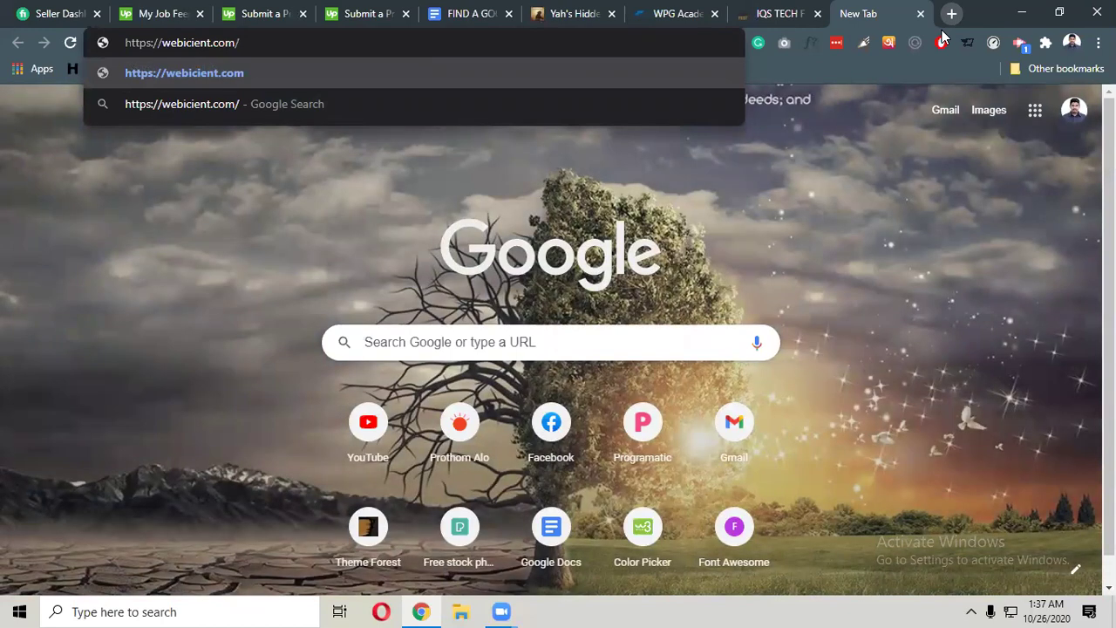
key(Return)
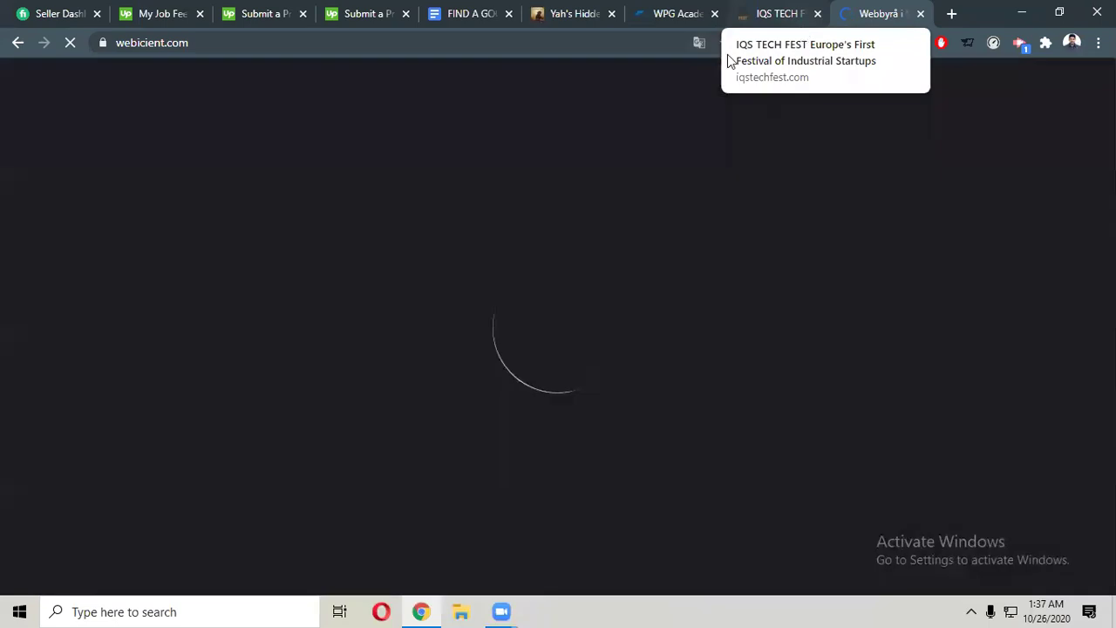
click(783, 14)
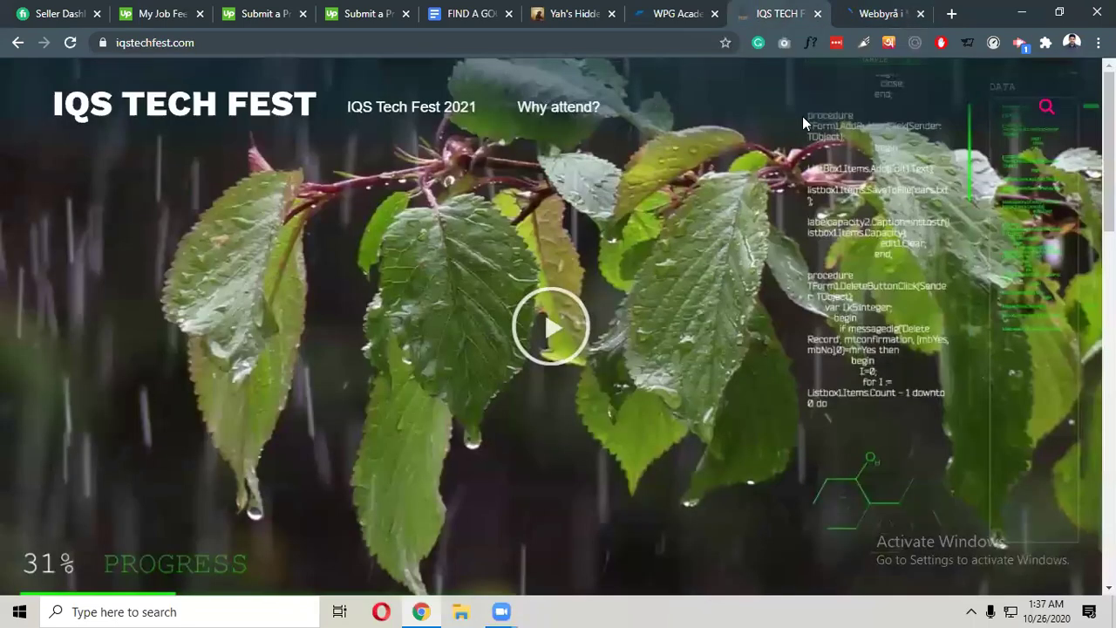
click(872, 16)
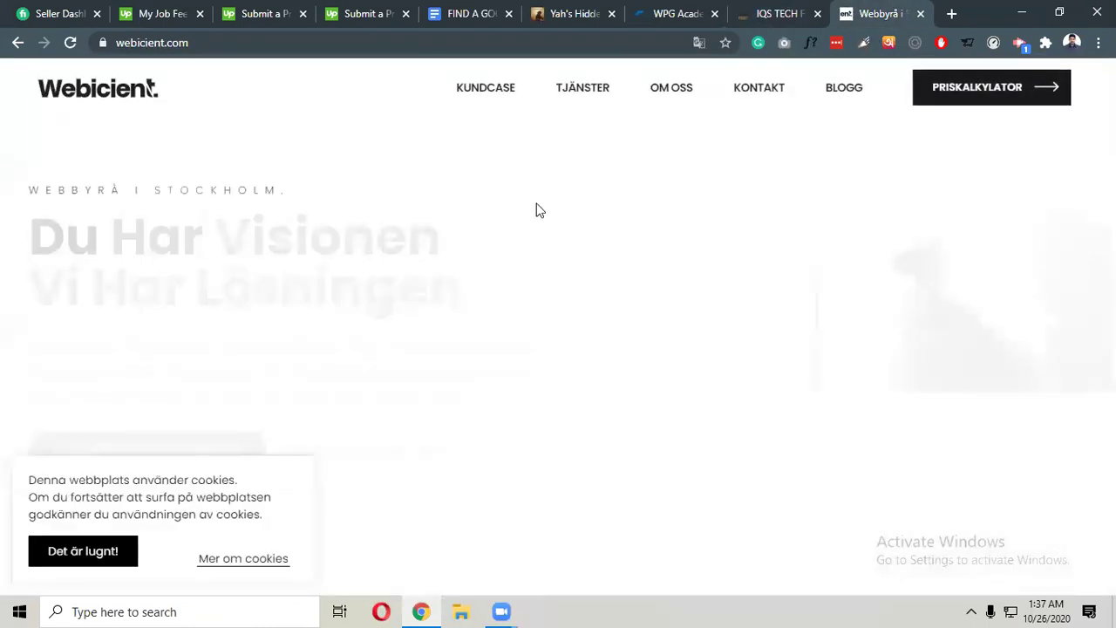
Dismiss the Webicient cookie notice and examine the homepage's sections from the hero banner down to the footer.
scroll(550, 409, down, 1)
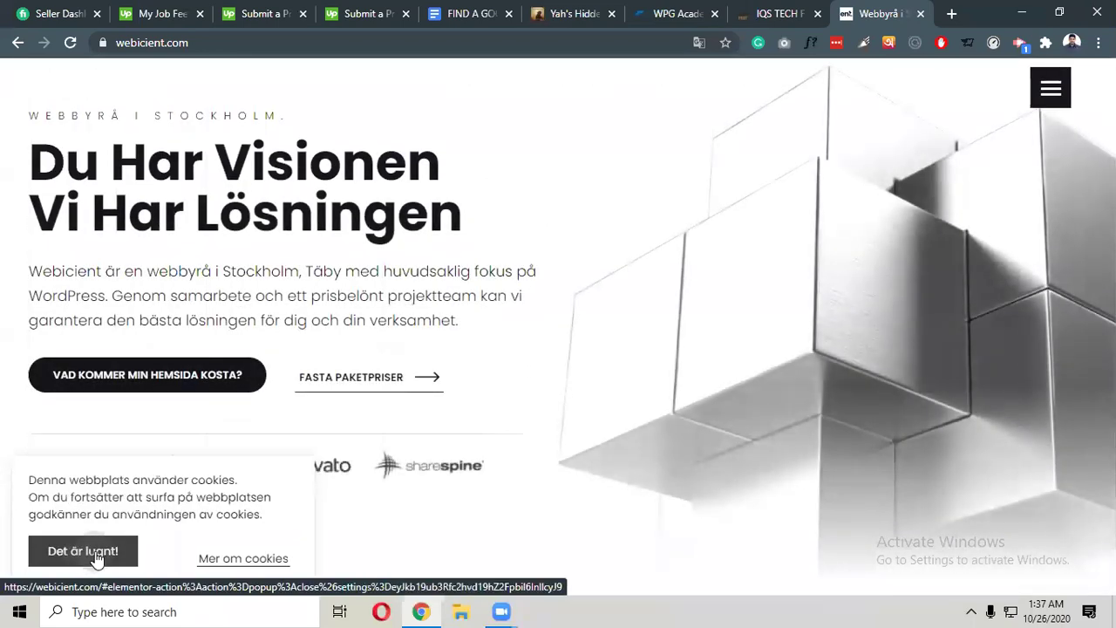
click(94, 556)
scroll(610, 374, up, 1)
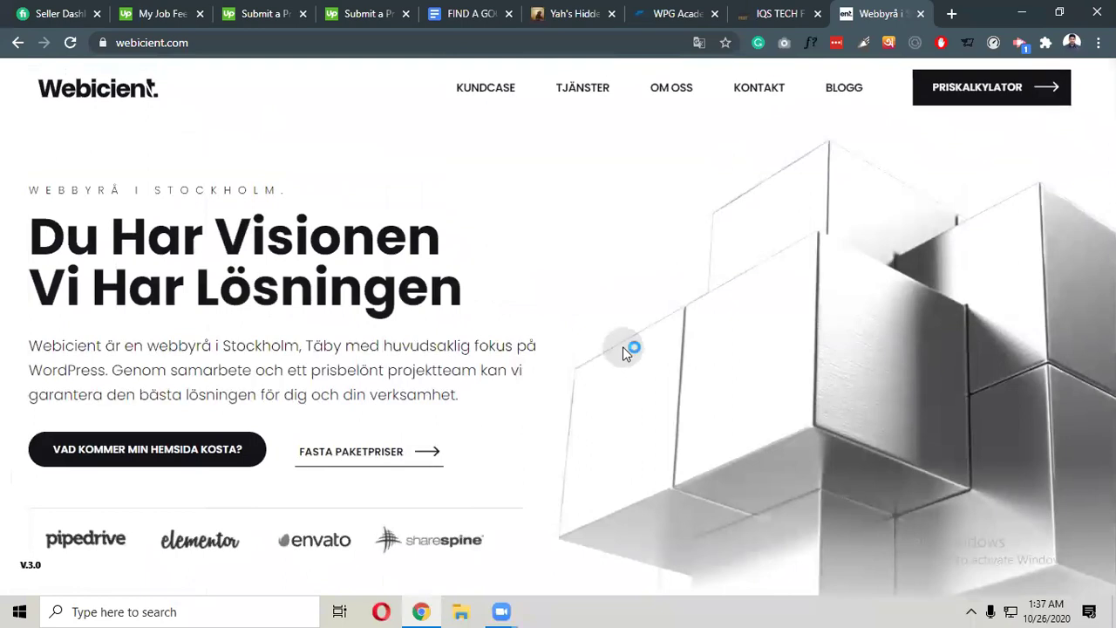
scroll(622, 349, down, 2)
scroll(598, 396, up, 1)
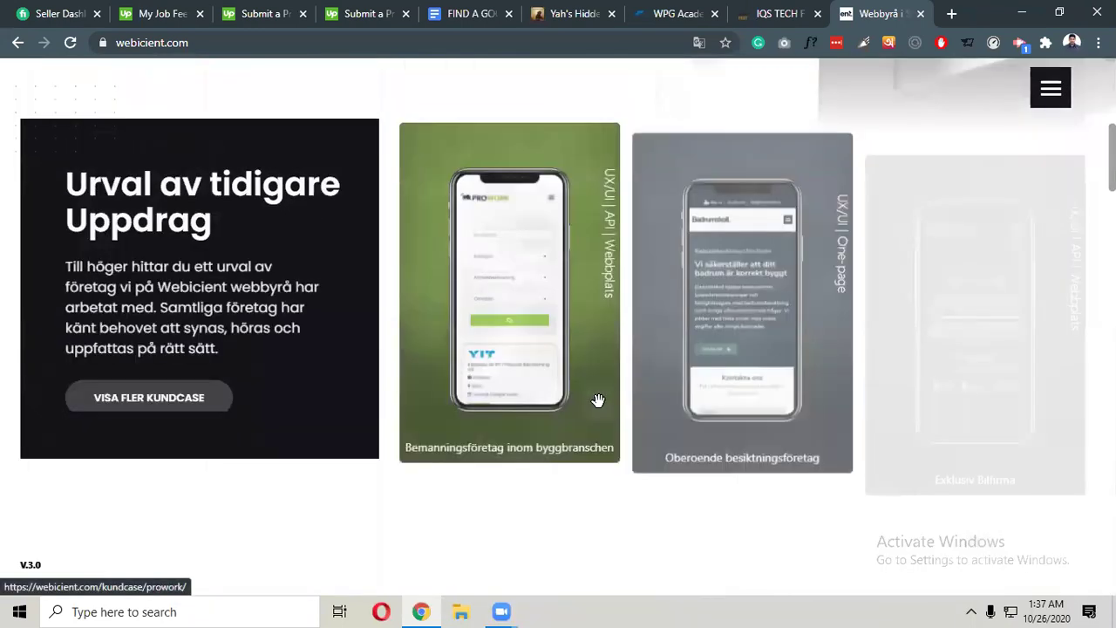
scroll(591, 394, down, 3)
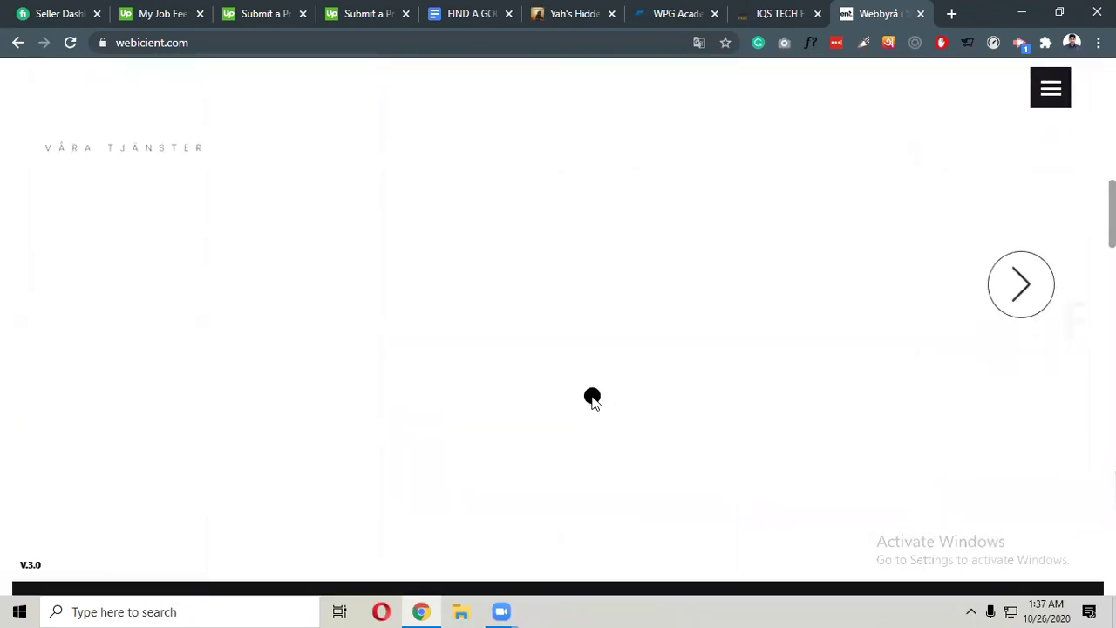
scroll(592, 398, down, 3)
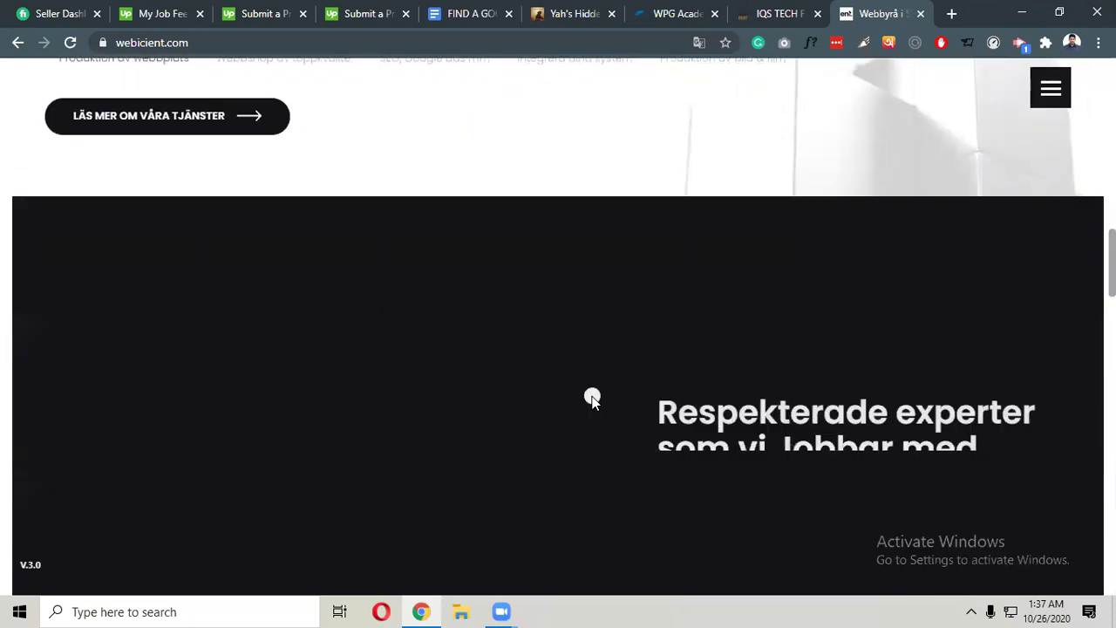
scroll(592, 398, down, 2)
scroll(592, 399, down, 10)
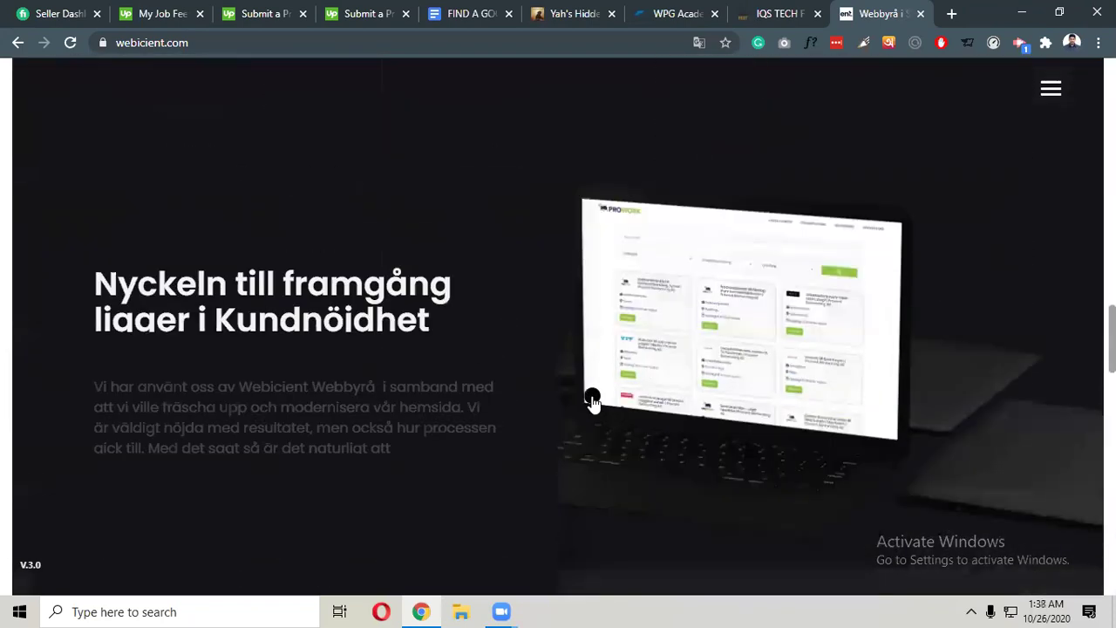
scroll(592, 401, down, 5)
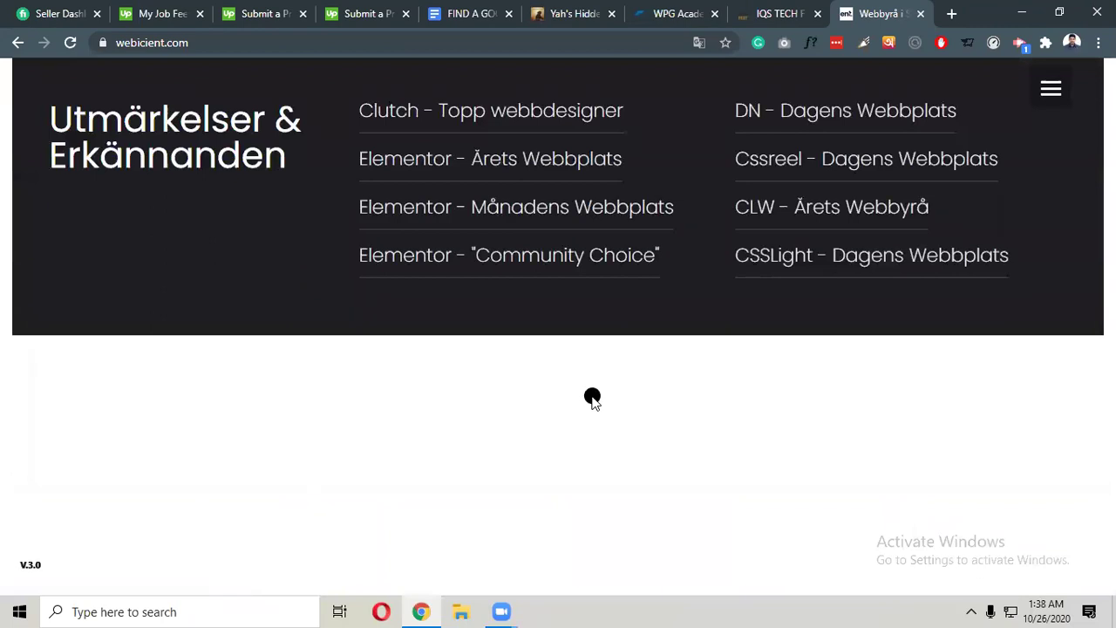
scroll(592, 397, down, 6)
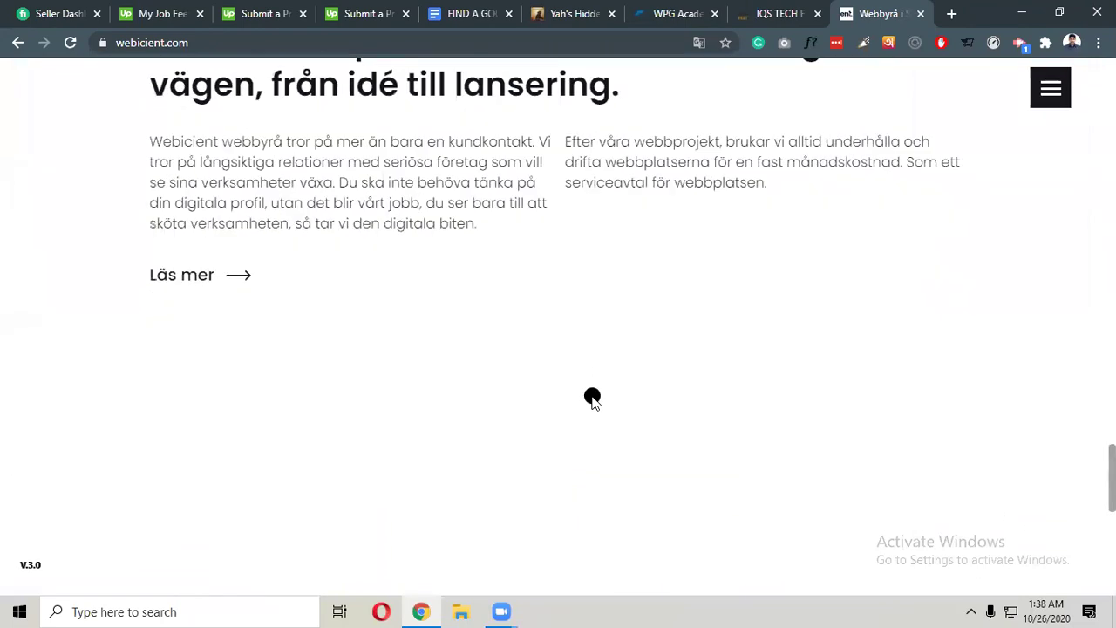
scroll(592, 399, down, 5)
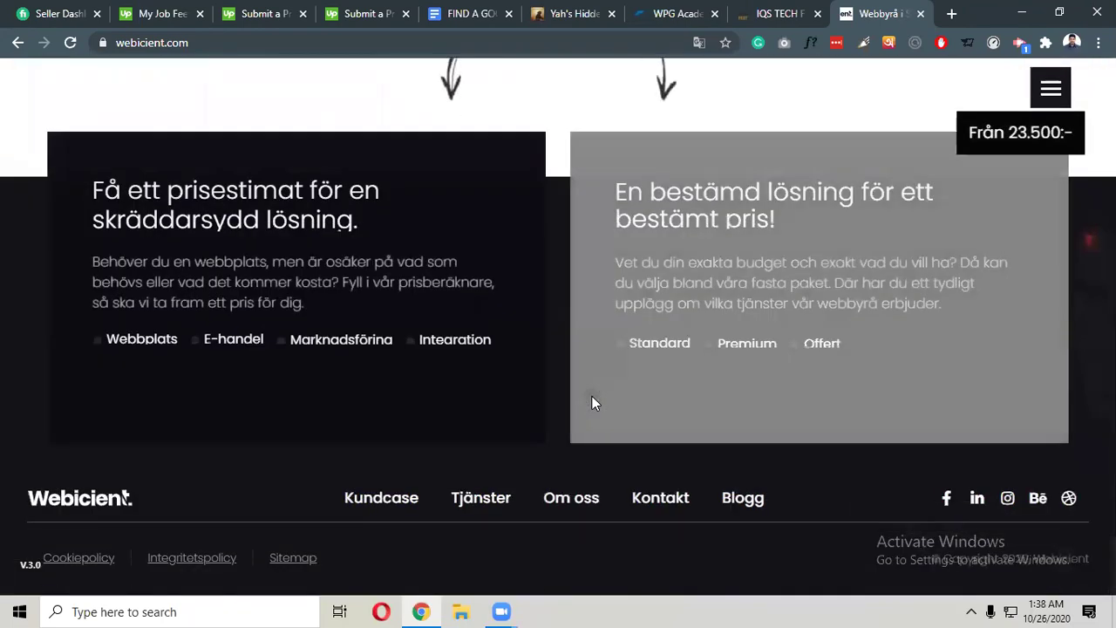
scroll(592, 398, up, 1)
scroll(593, 403, up, 15)
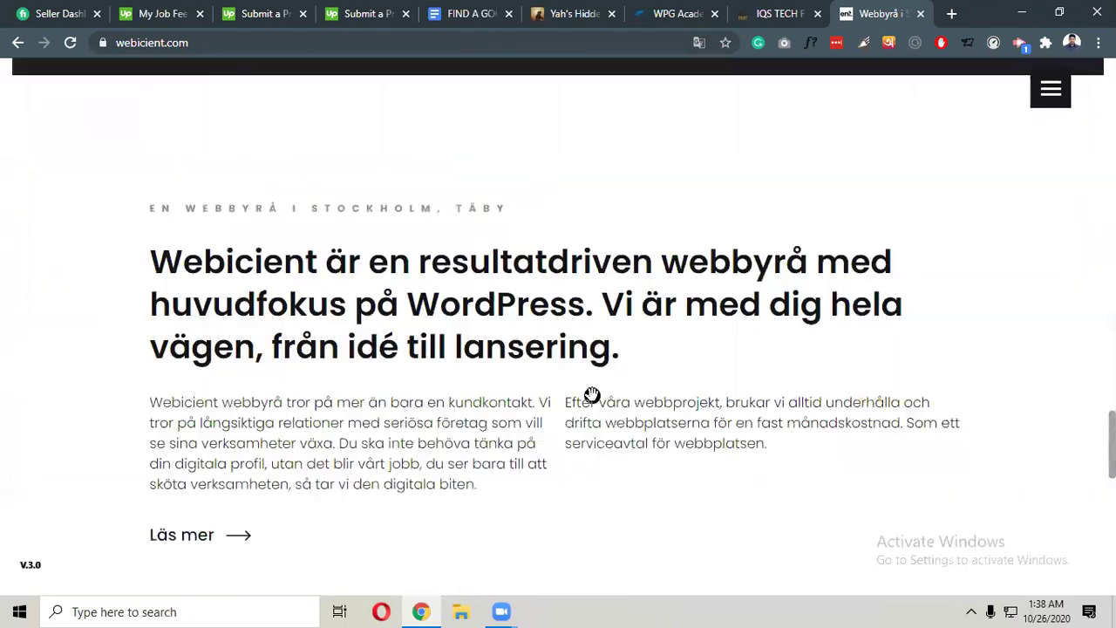
scroll(592, 396, up, 4)
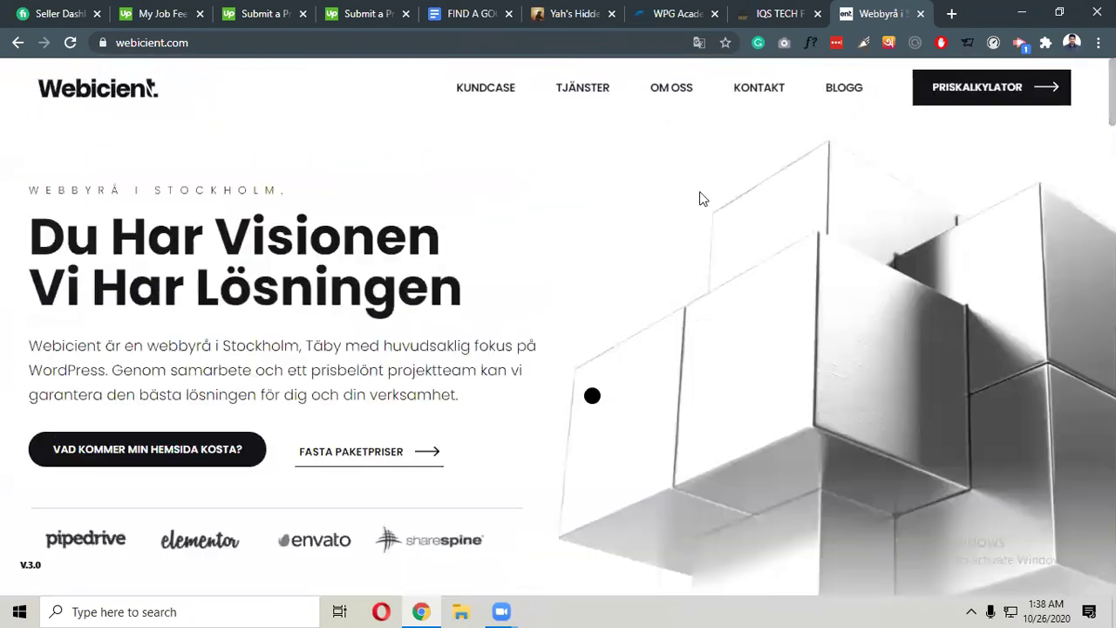
Capture the Webicient homepage as a full-page PNG with GoFullPage and attach the downloaded image to the Upwork proposal.
click(783, 43)
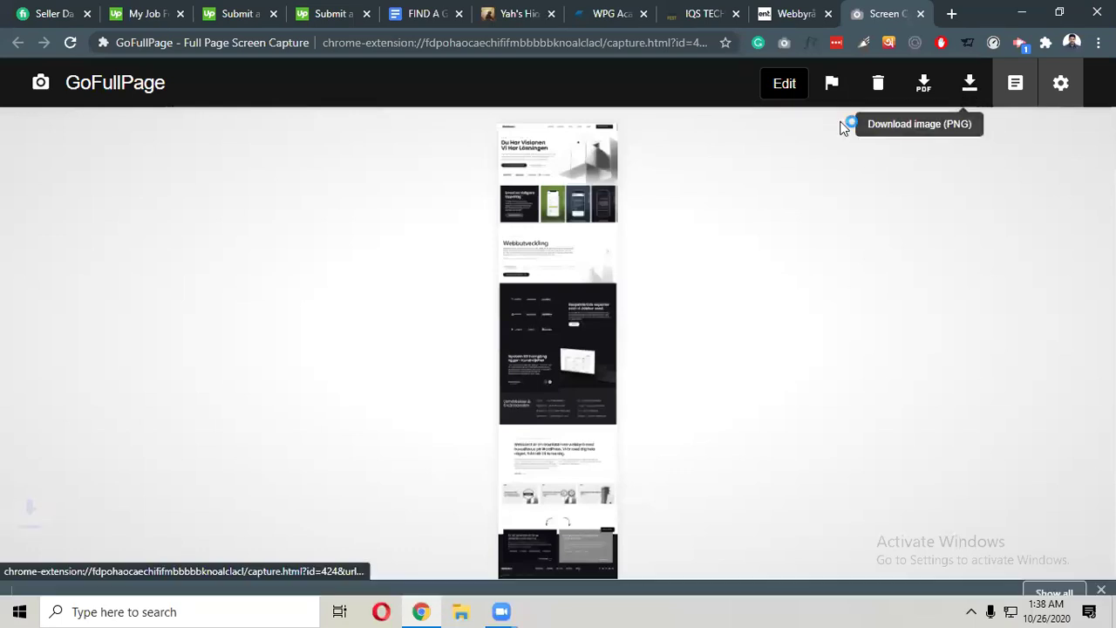
click(969, 84)
click(247, 13)
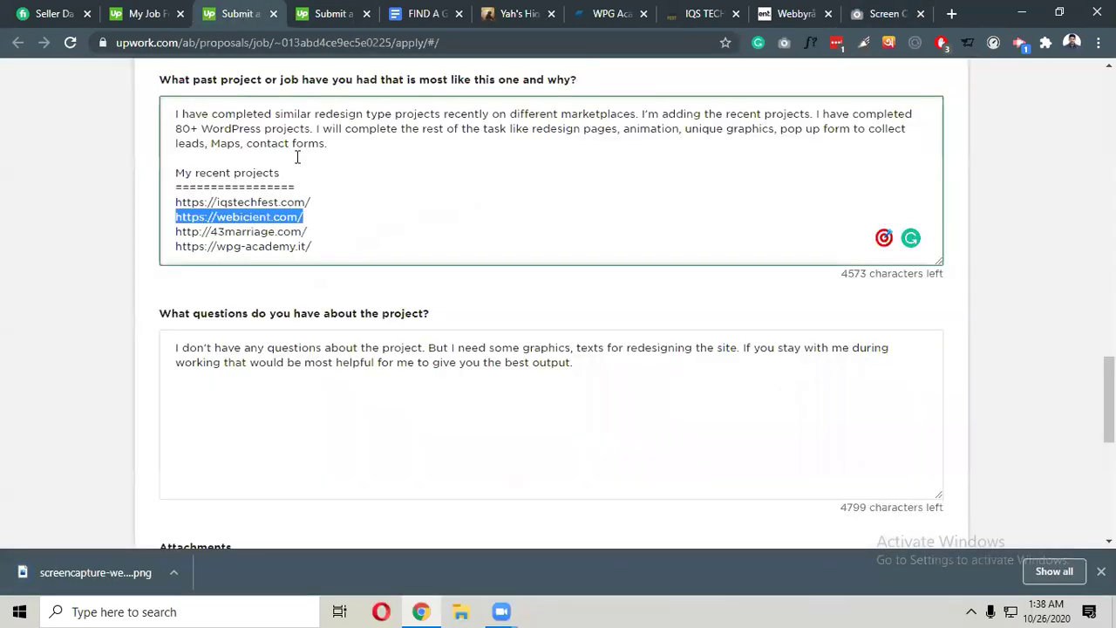
scroll(305, 308, down, 3)
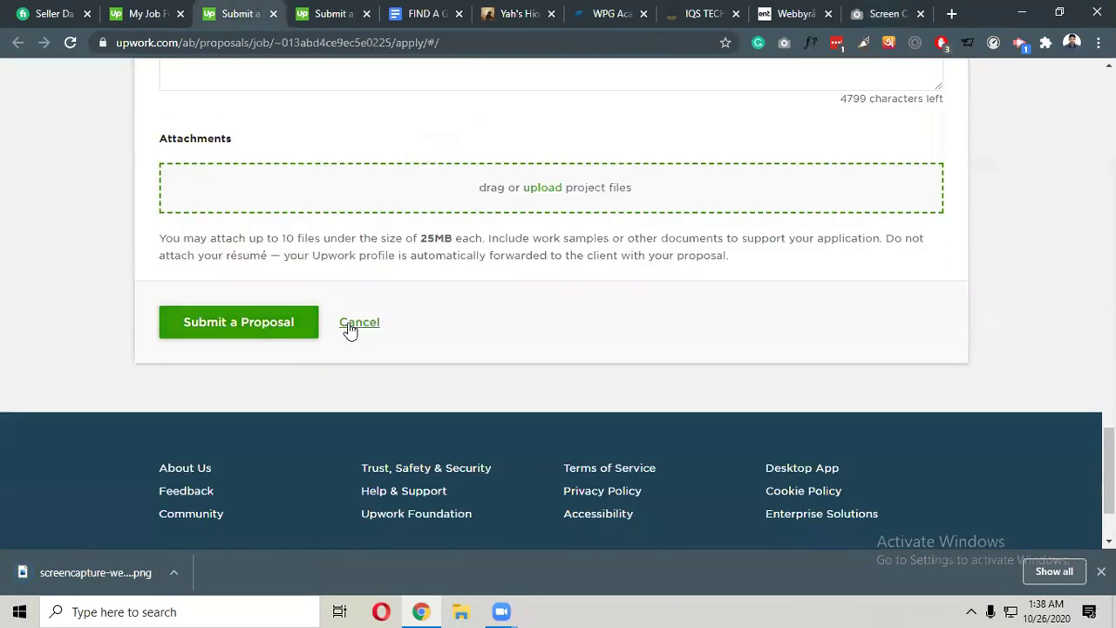
drag(304, 429, 545, 206)
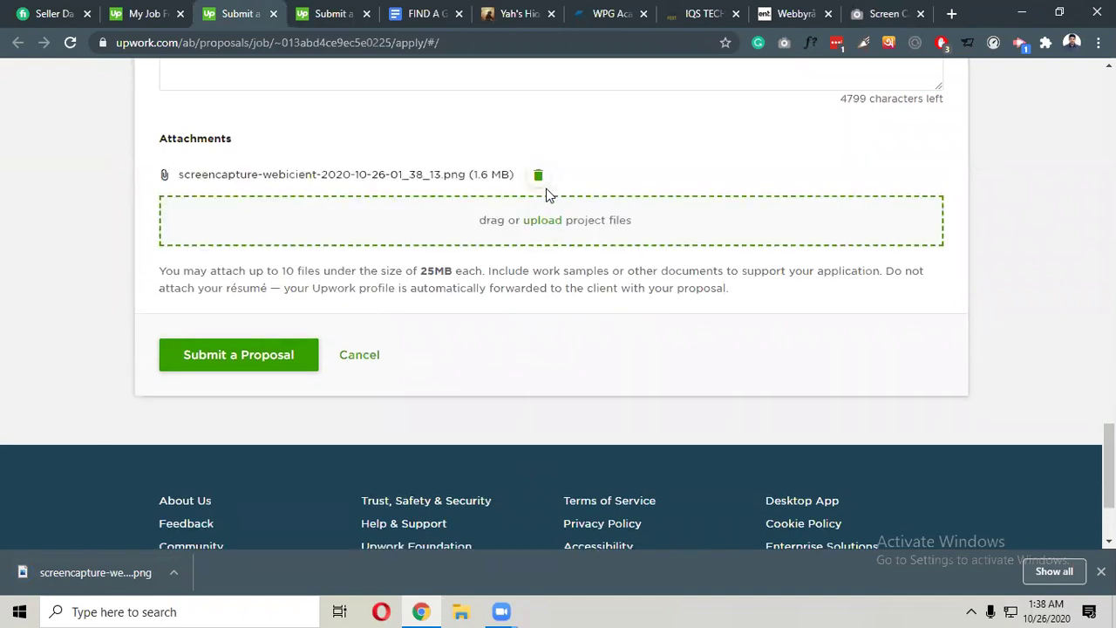
Submit the proposal, confirming the statement "I understand Upwork's policies.".
click(237, 352)
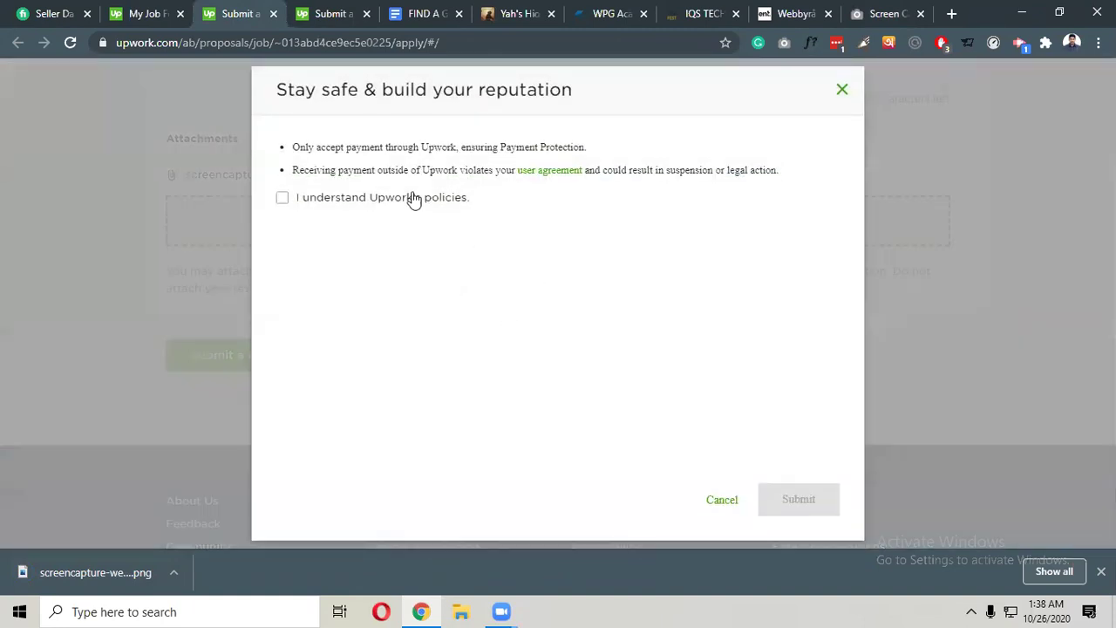
click(346, 201)
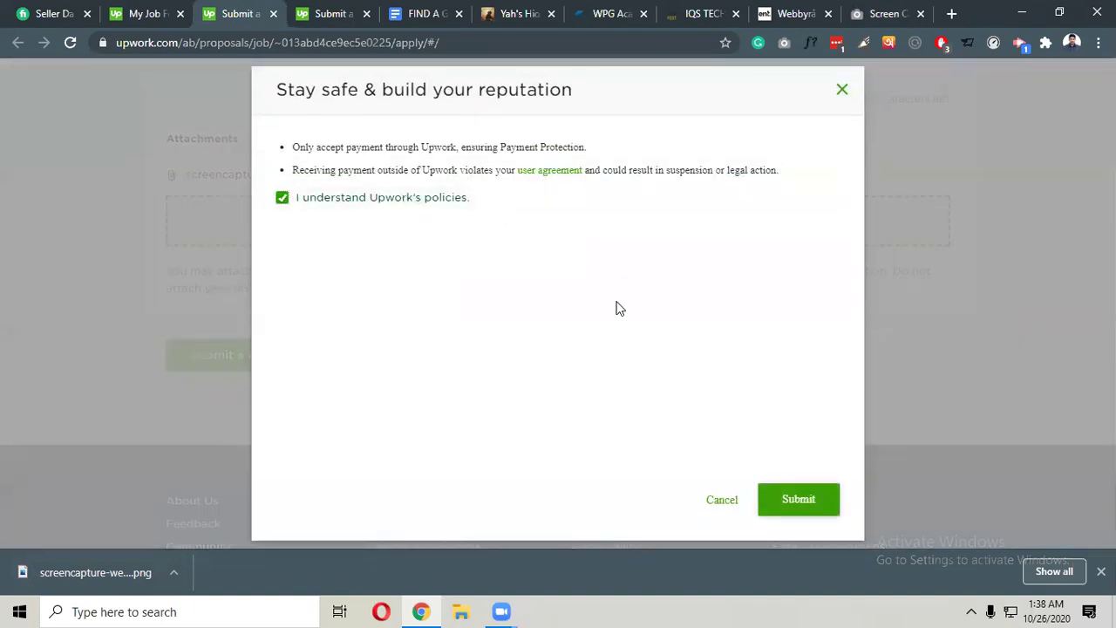
click(771, 504)
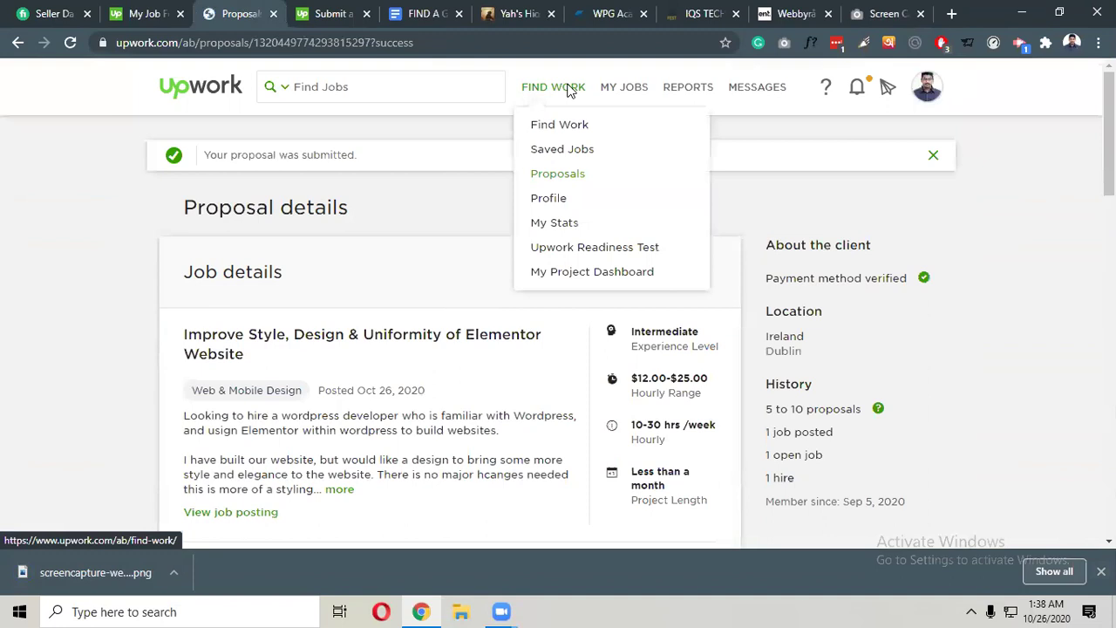
Open the My Jobs page to check the active contracts.
mouse_move(643, 92)
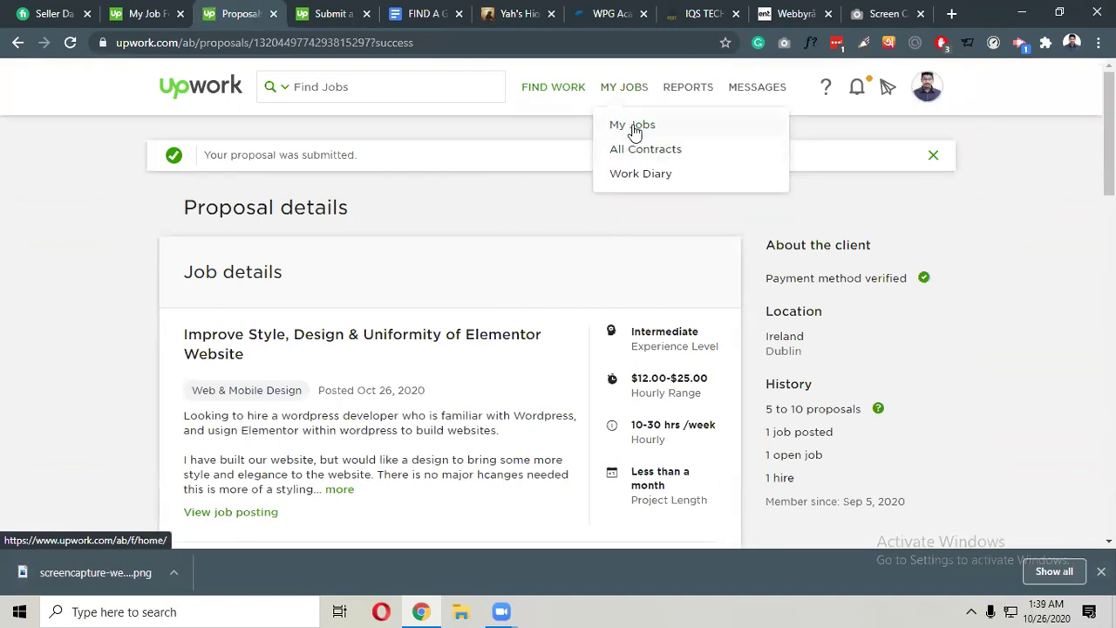
mouse_move(567, 93)
click(628, 127)
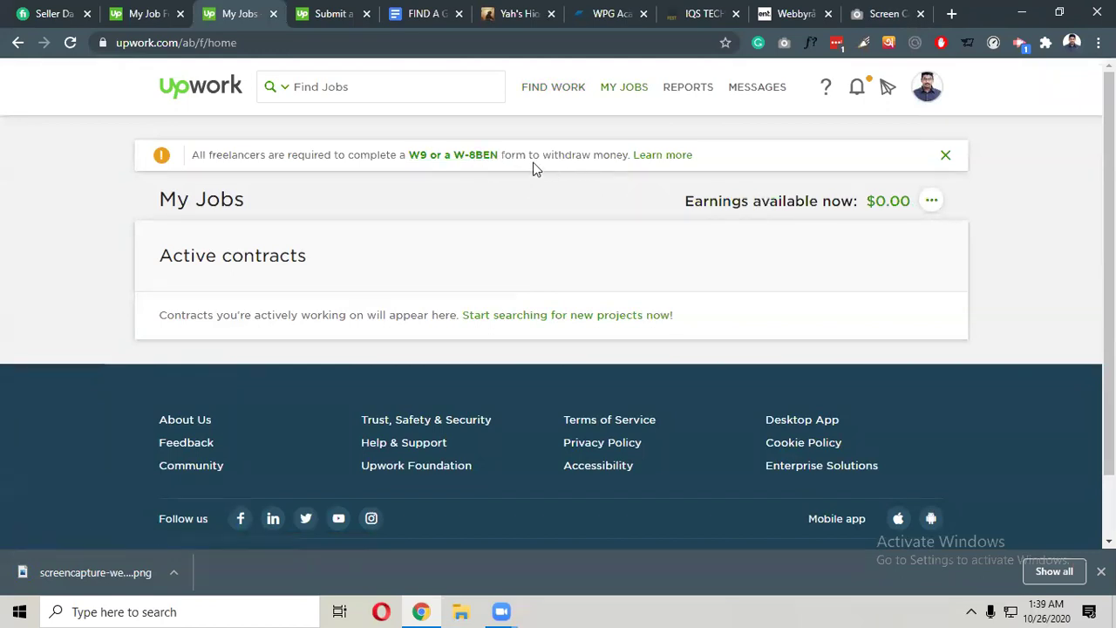
Follow the W9 or W-8BEN form link in the withdrawal notice and re-enter the account password to continue.
click(489, 160)
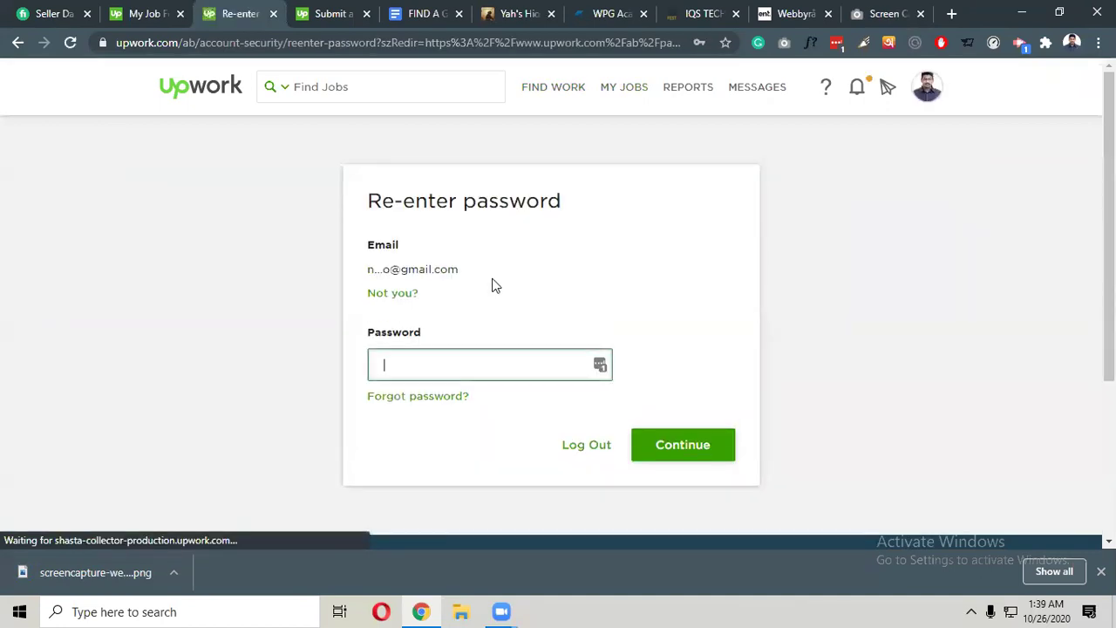
click(428, 359)
click(467, 412)
click(695, 447)
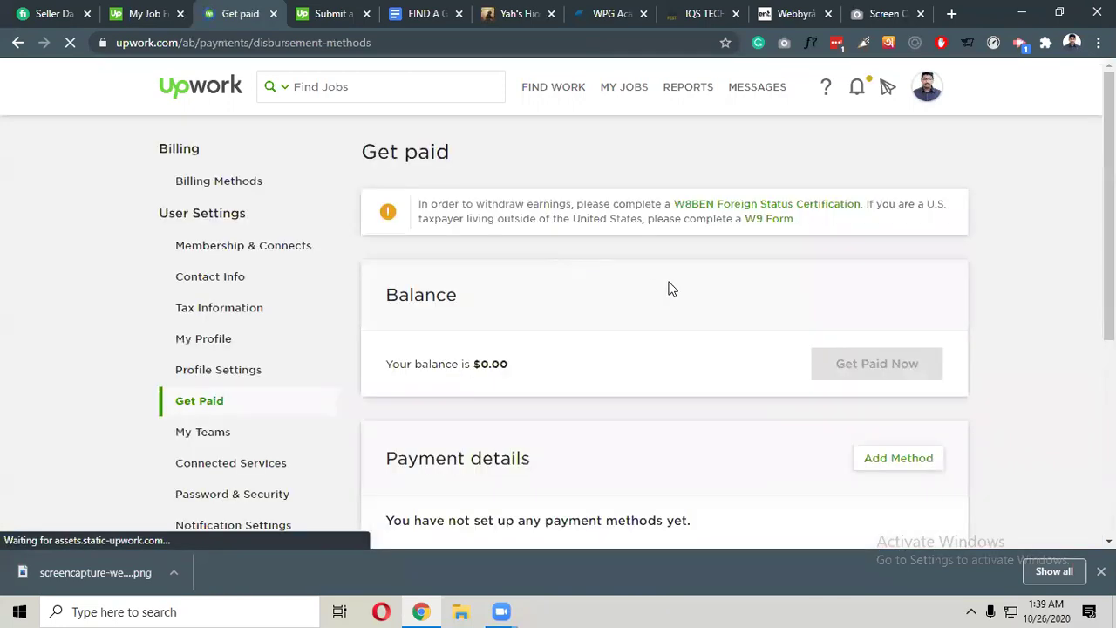
Open the W8BEN Foreign Status Certification from the withdrawal notice and look over the tax information sections.
click(737, 206)
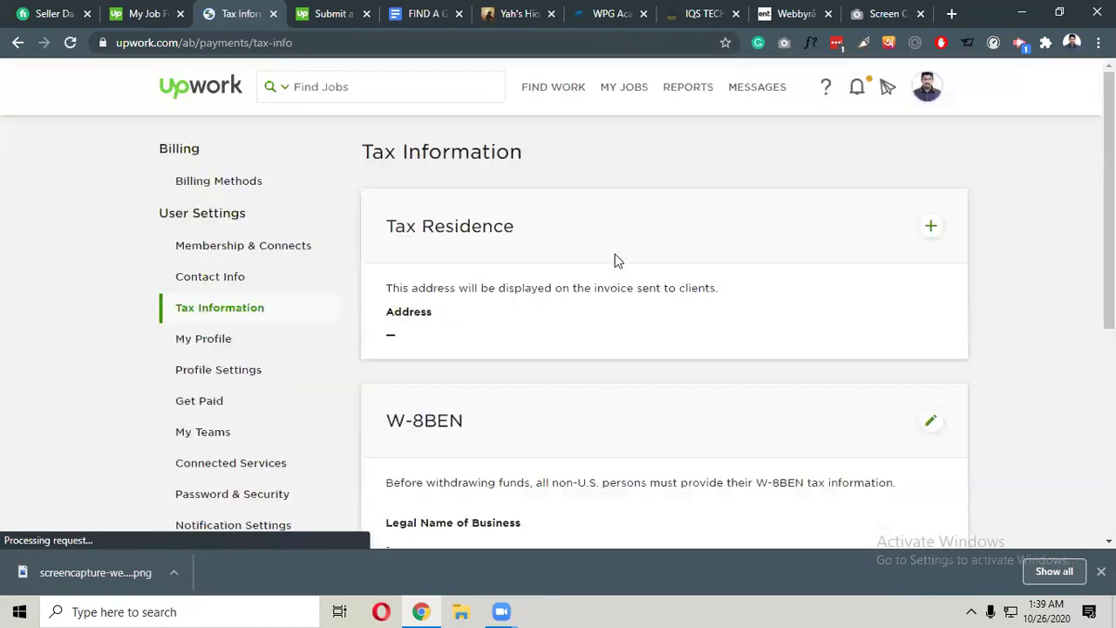
scroll(614, 255, down, 3)
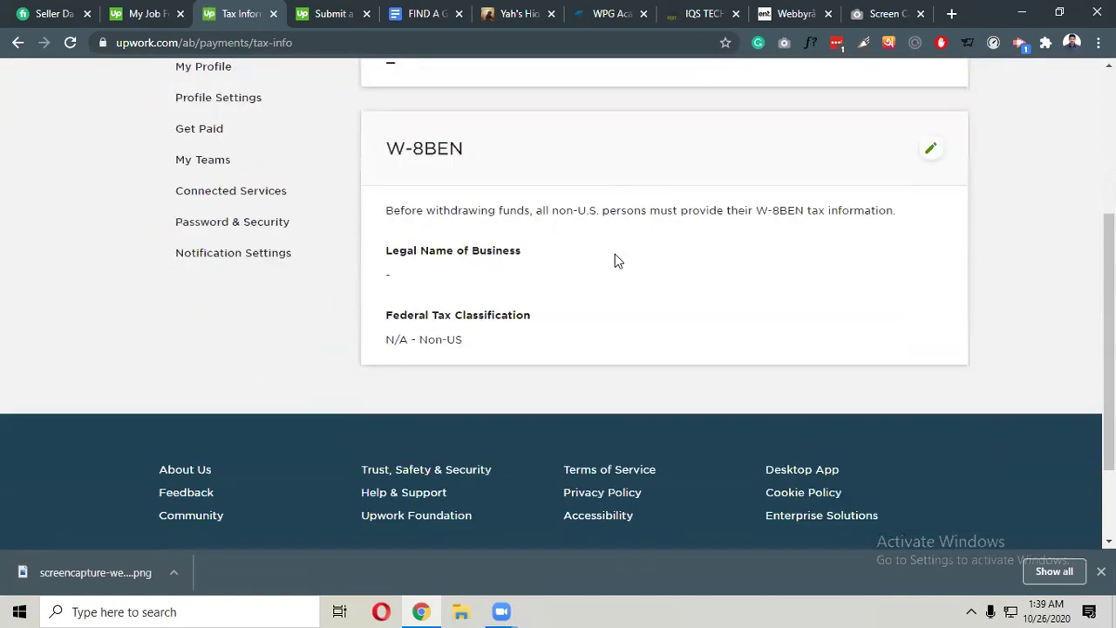
scroll(508, 298, up, 3)
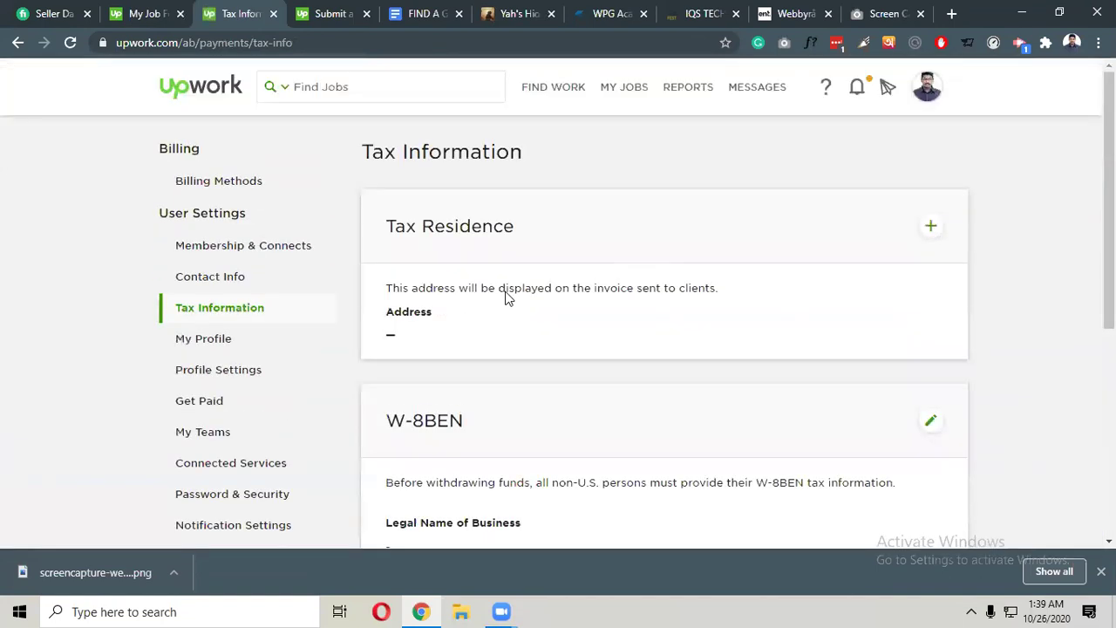
Add a tax residence using the existing location address, save it, and confirm using this address.
click(929, 229)
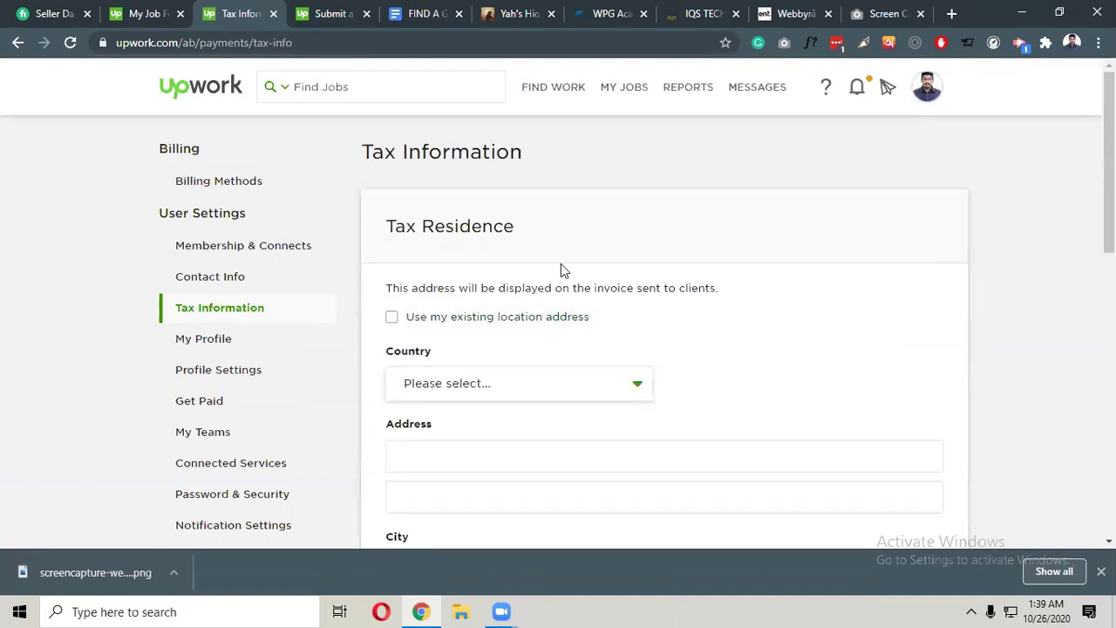
scroll(561, 265, down, 2)
click(534, 181)
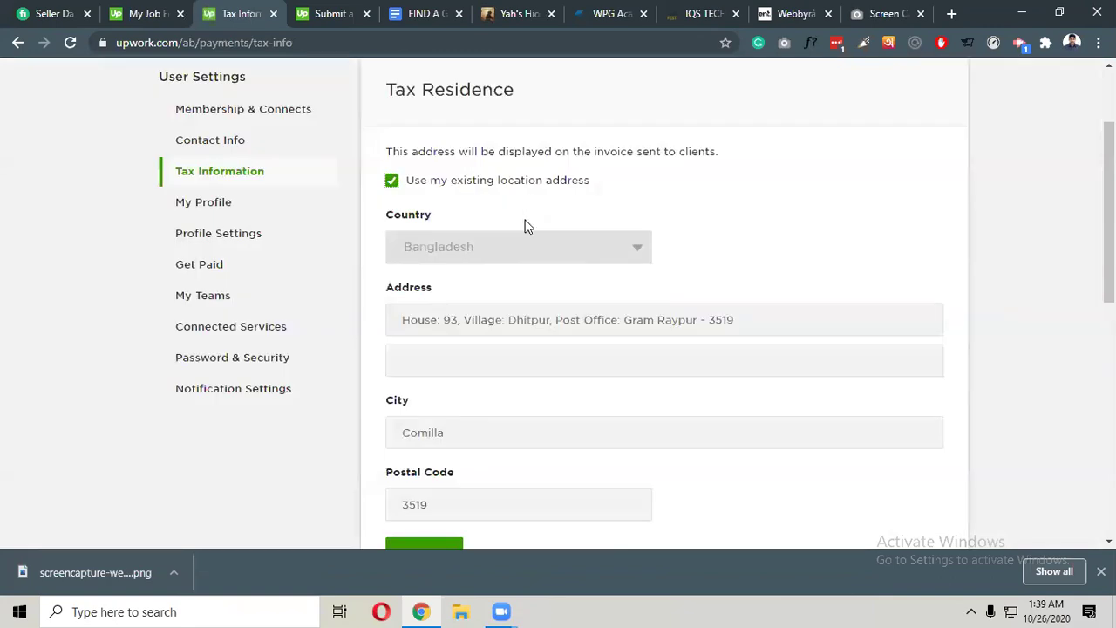
scroll(526, 226, down, 2)
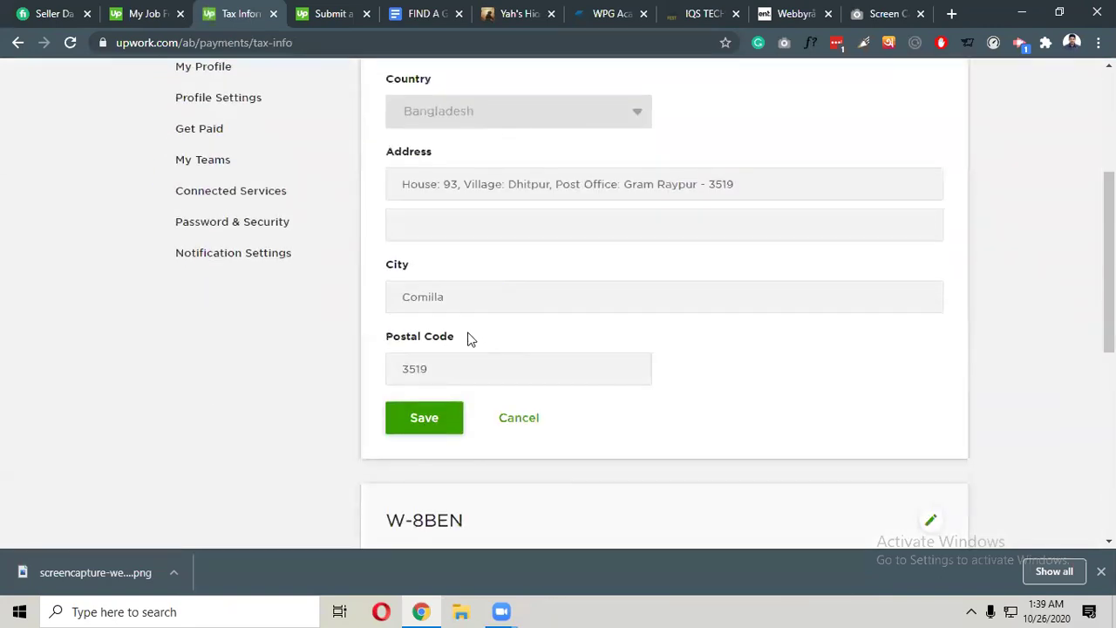
scroll(470, 338, down, 2)
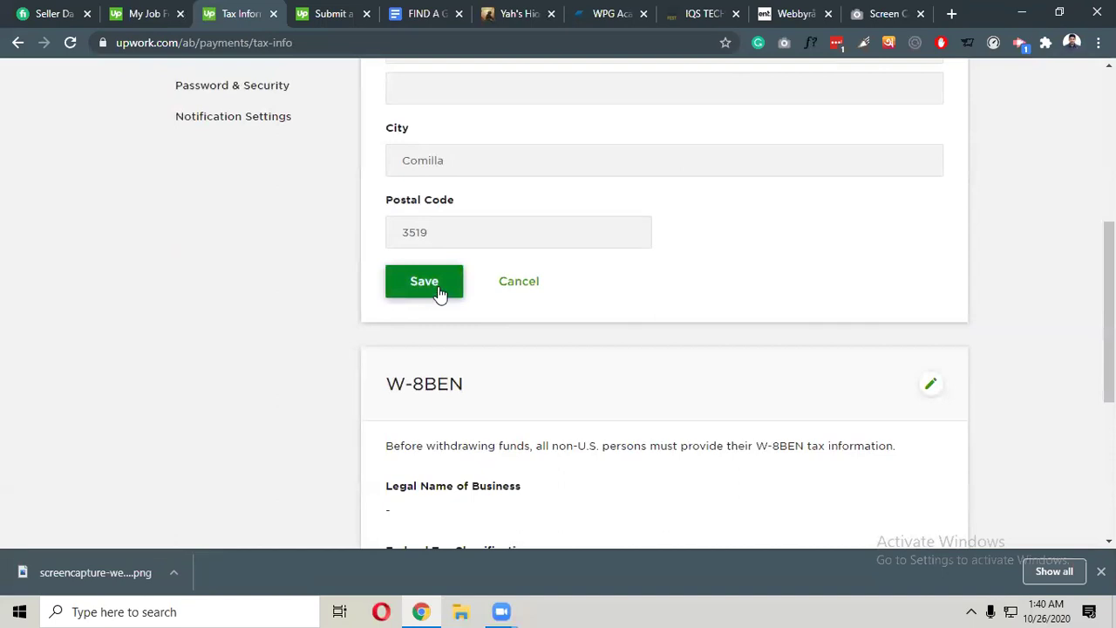
click(440, 289)
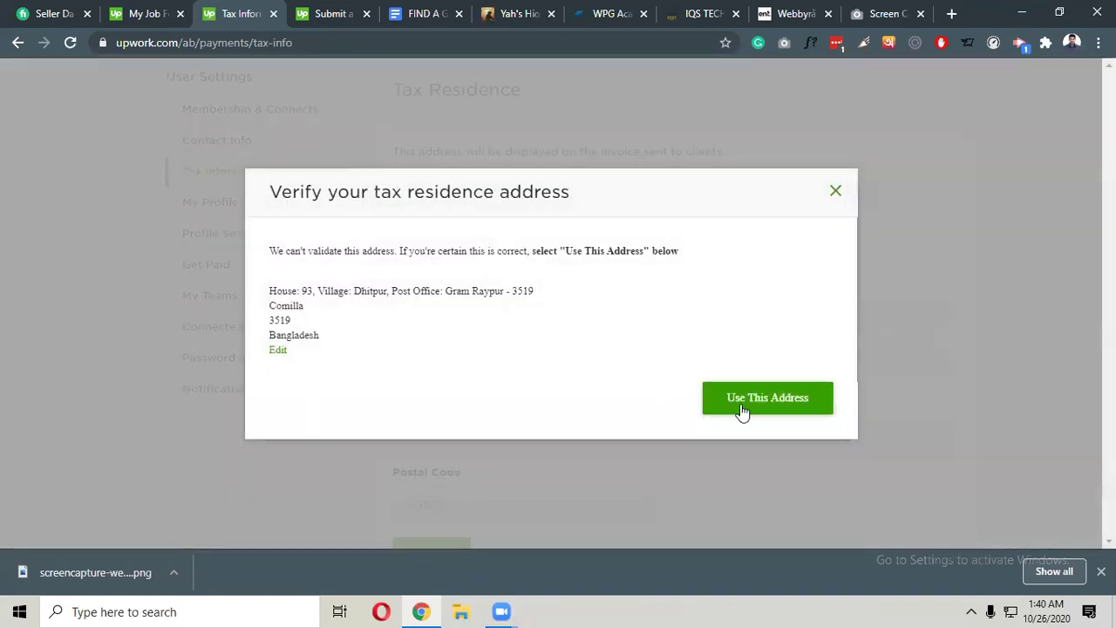
click(767, 398)
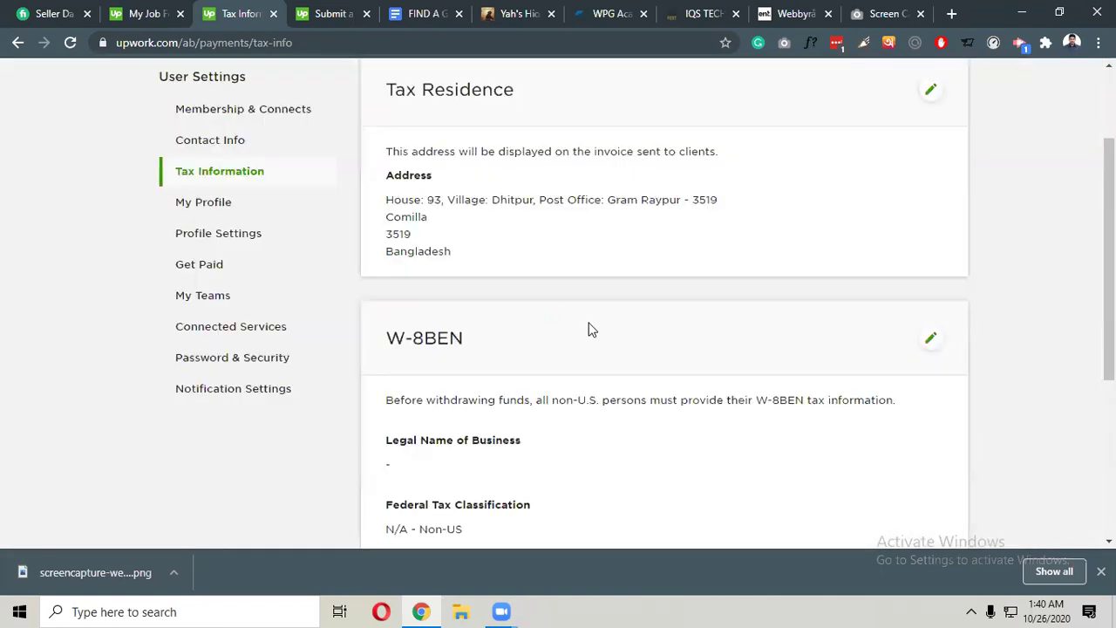
Complete the W-8BEN form as a non-U.S. person with the legal name of business, certify the representations, and save.
scroll(587, 329, down, 3)
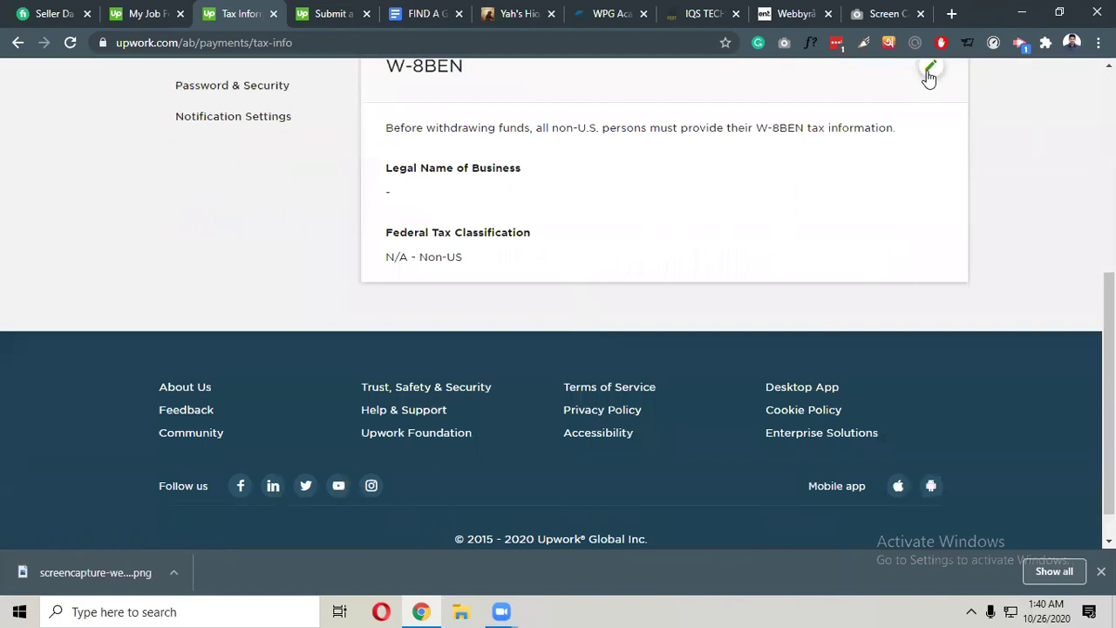
click(930, 68)
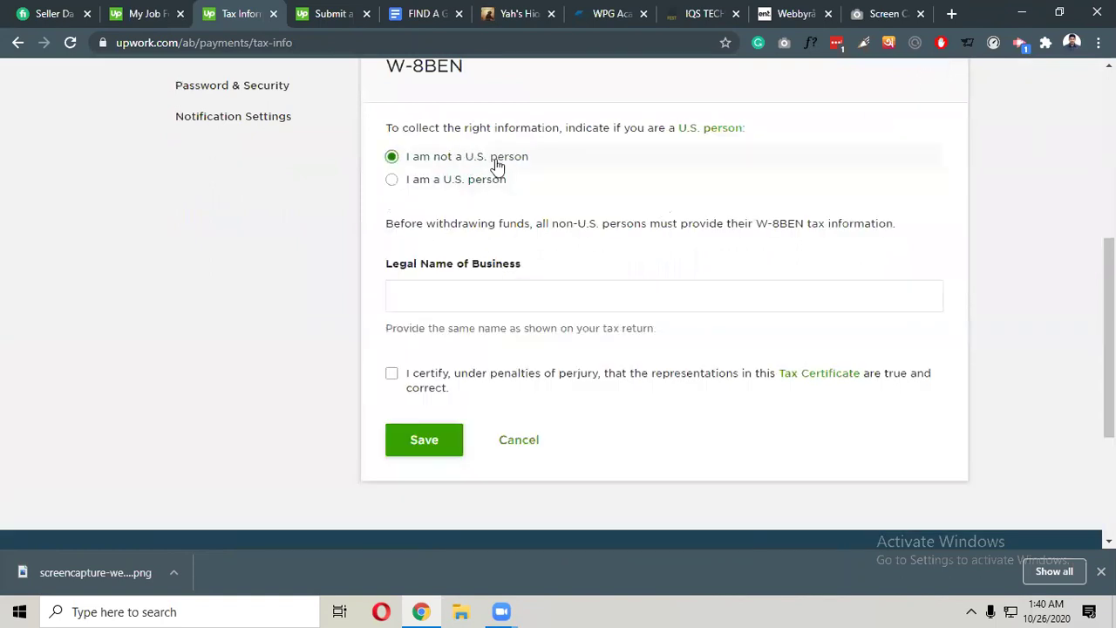
click(449, 301)
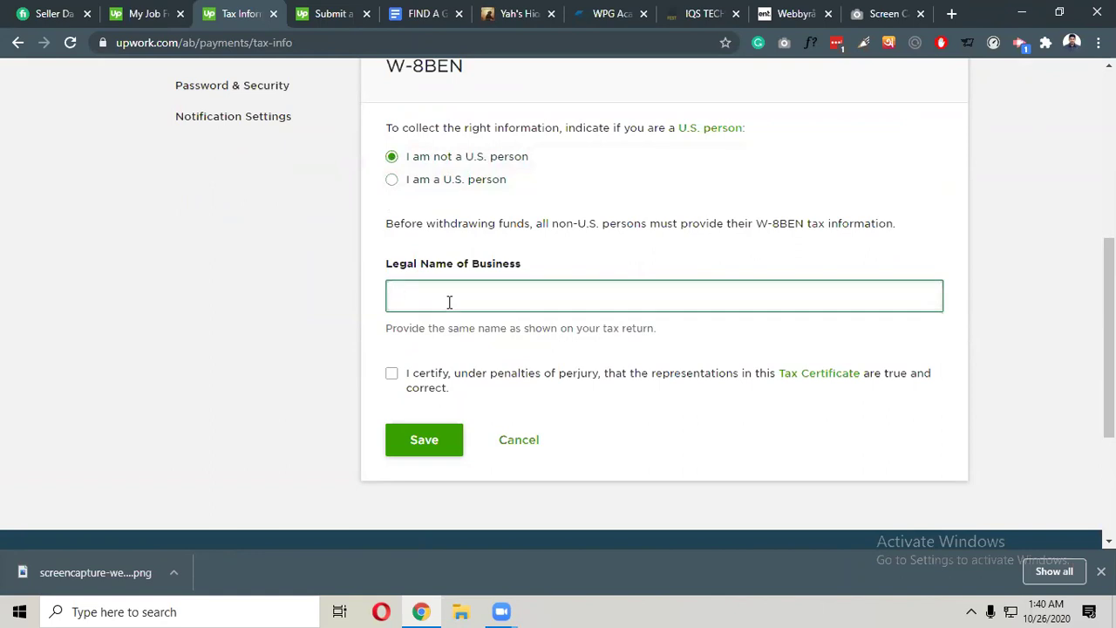
click(446, 375)
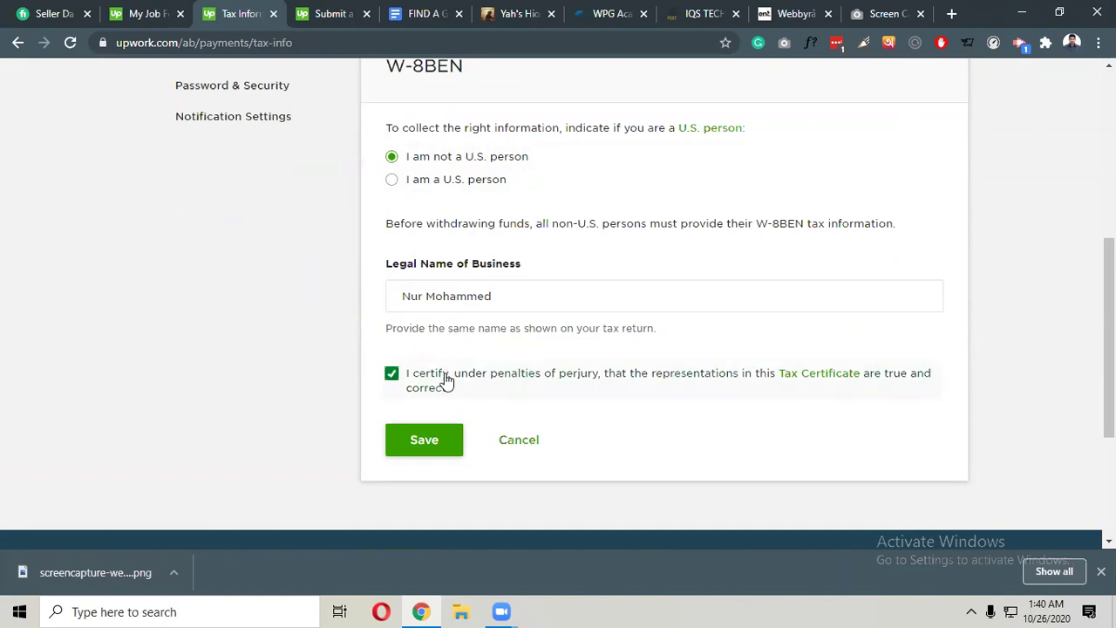
click(424, 440)
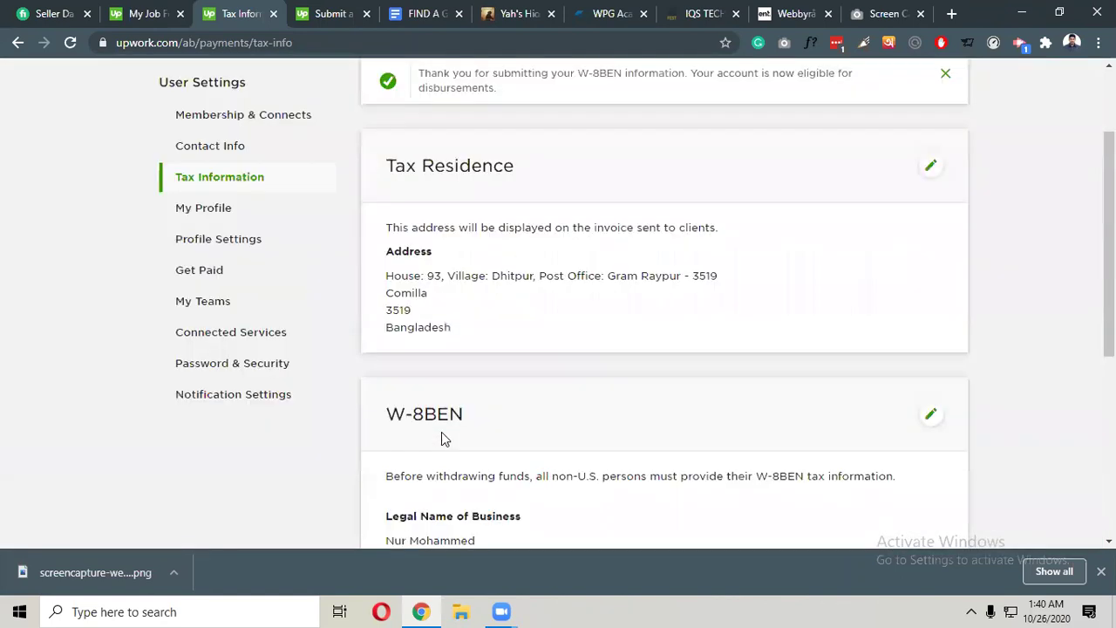
scroll(441, 434, down, 3)
scroll(441, 428, up, 3)
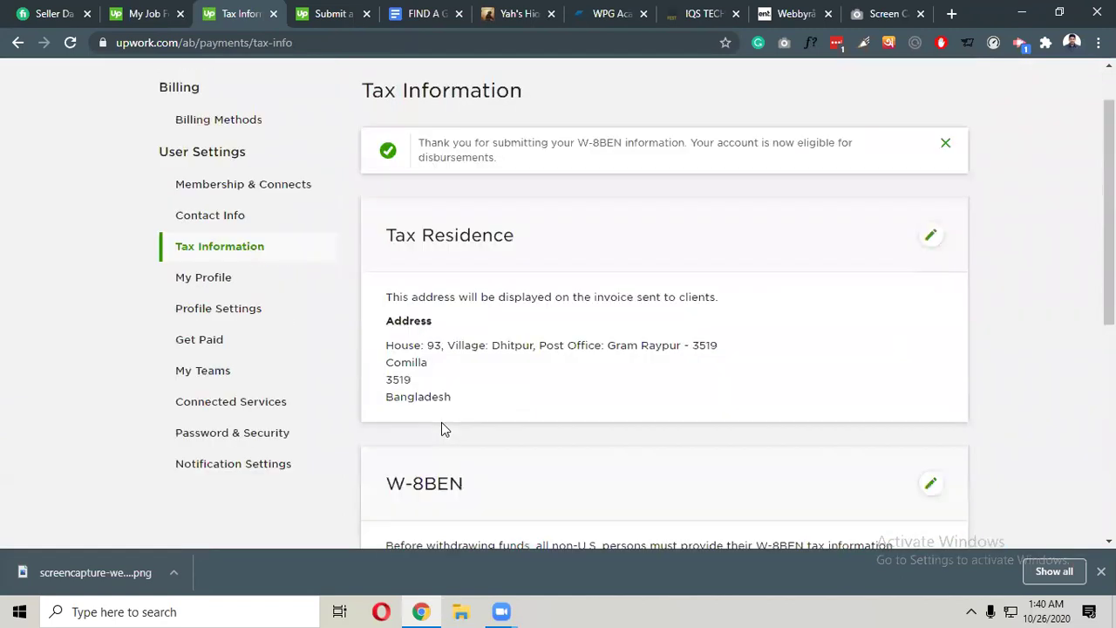
scroll(441, 428, up, 1)
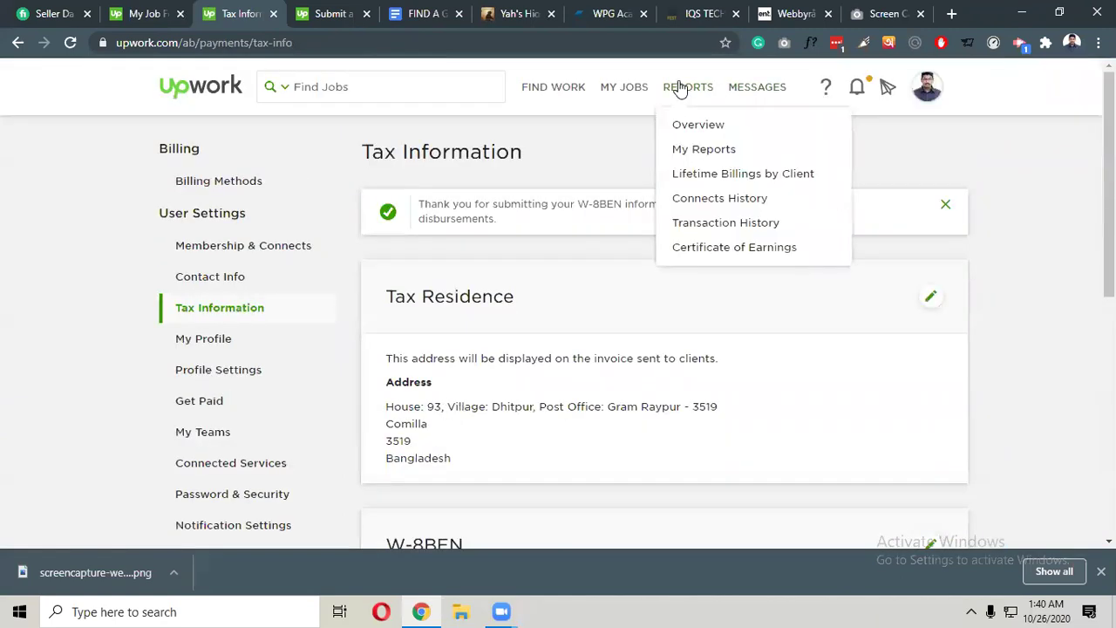
Check the account's recent notifications from the tax information page.
mouse_move(622, 92)
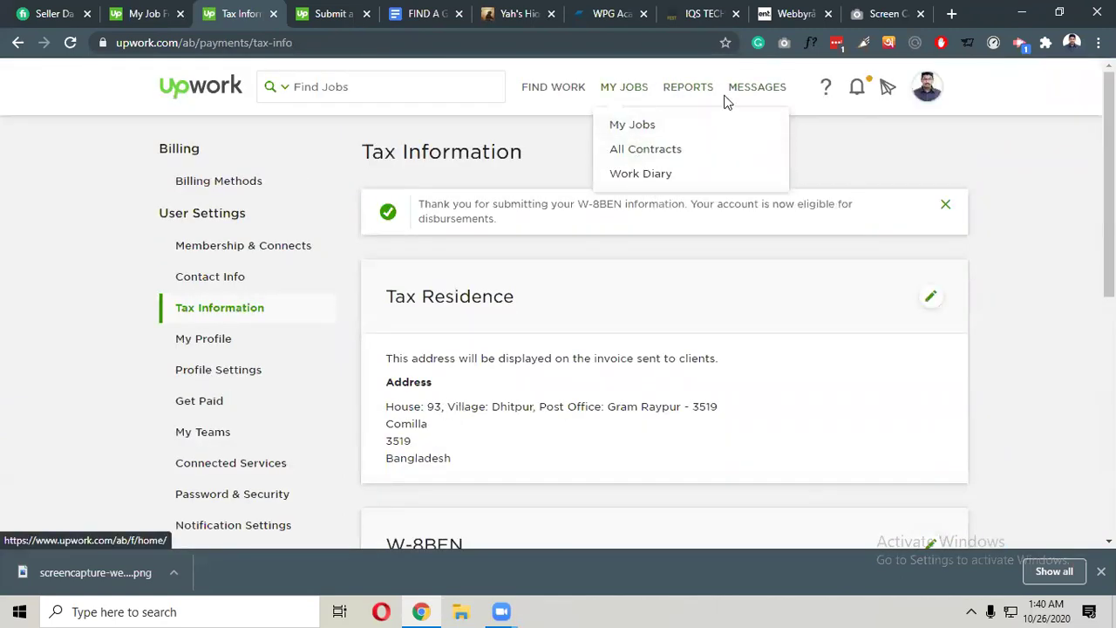
click(858, 90)
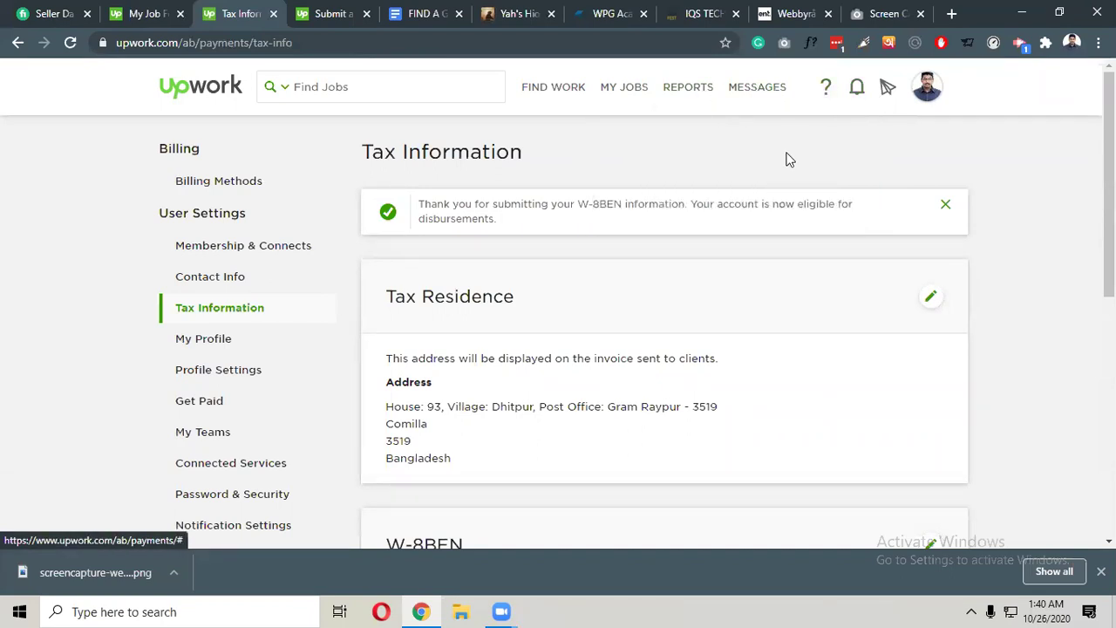
click(855, 91)
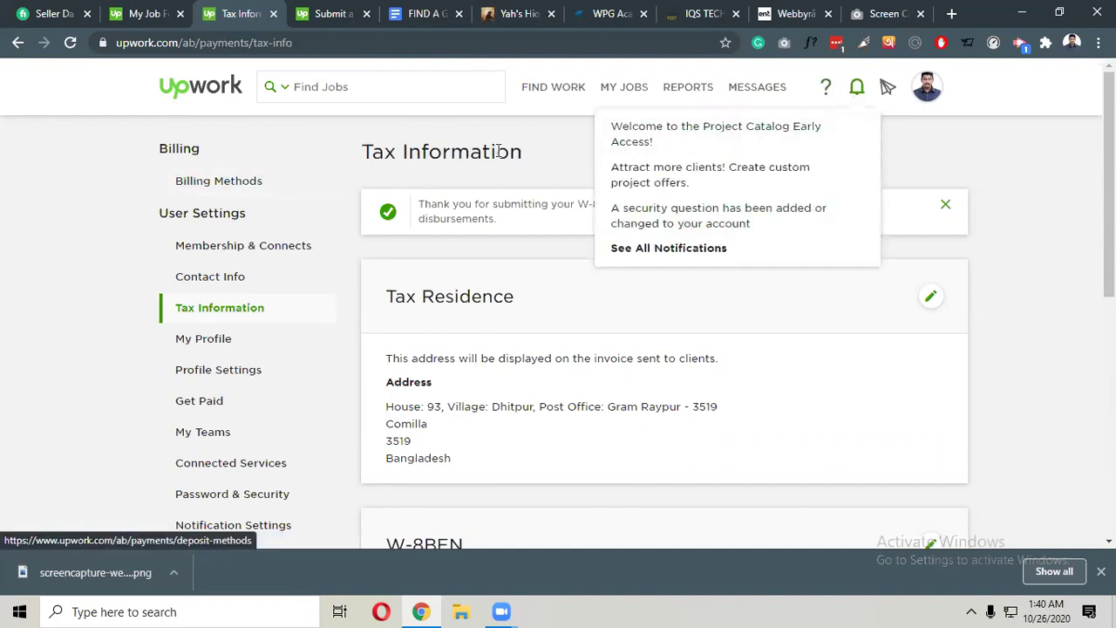
click(492, 68)
scroll(809, 68, down, 2)
scroll(845, 130, up, 2)
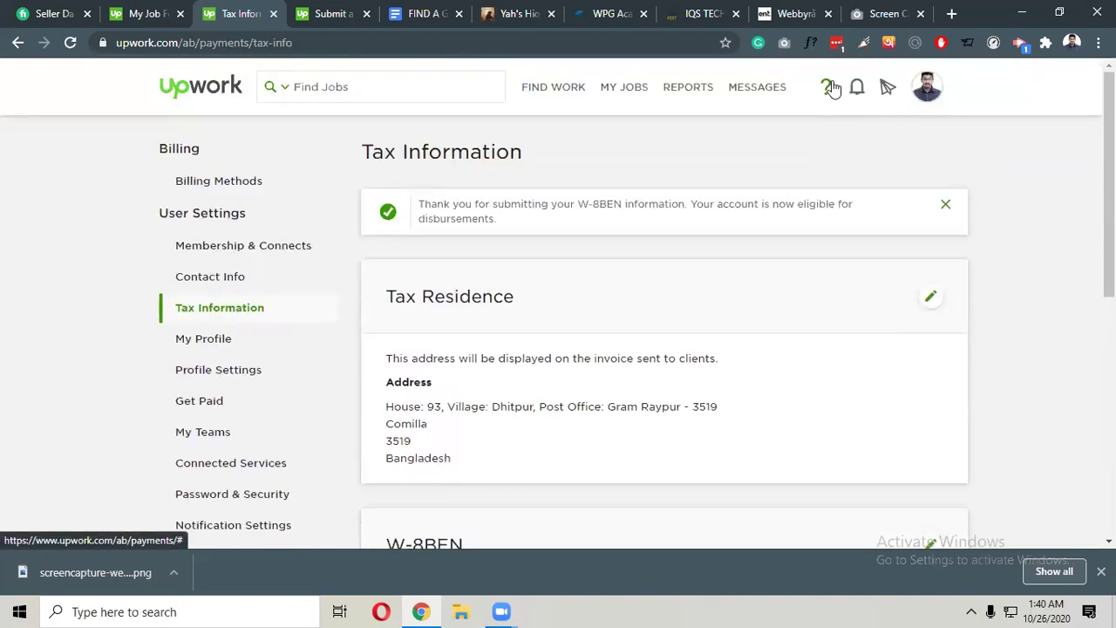
Switch to the open proposal form, look over its required Connects and job details, and dismiss the browser's downloads bar.
click(310, 19)
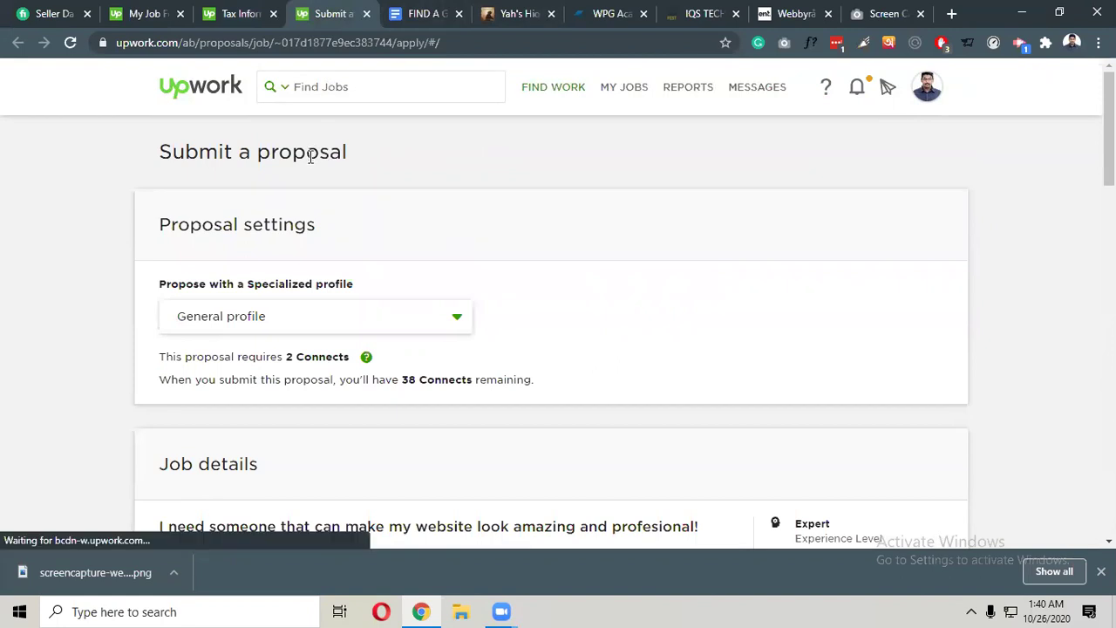
scroll(312, 207, down, 2)
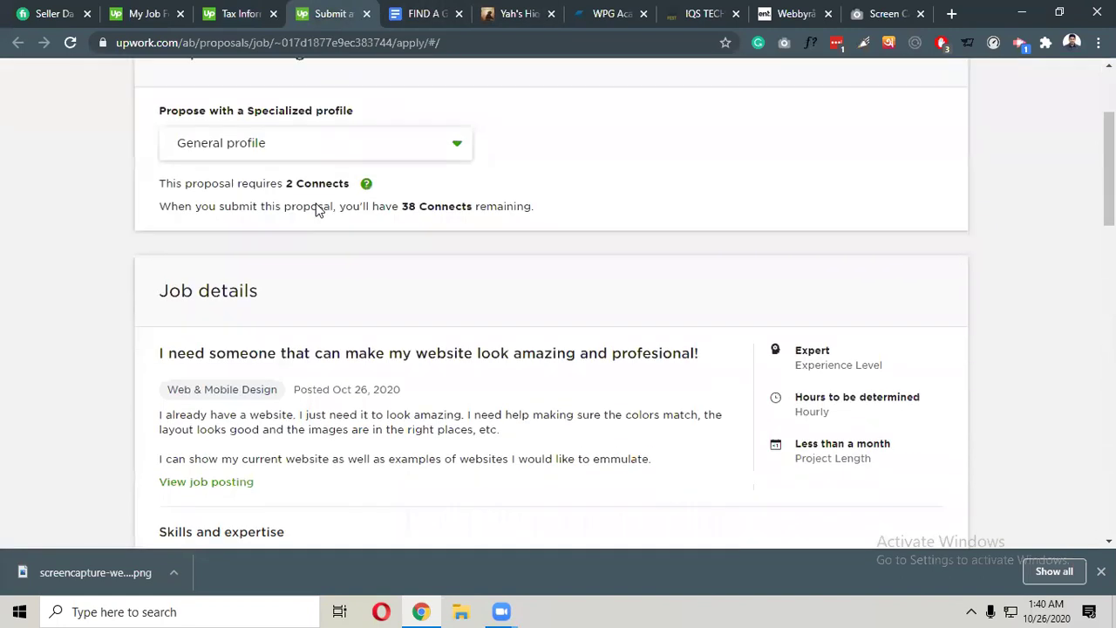
scroll(317, 210, down, 1)
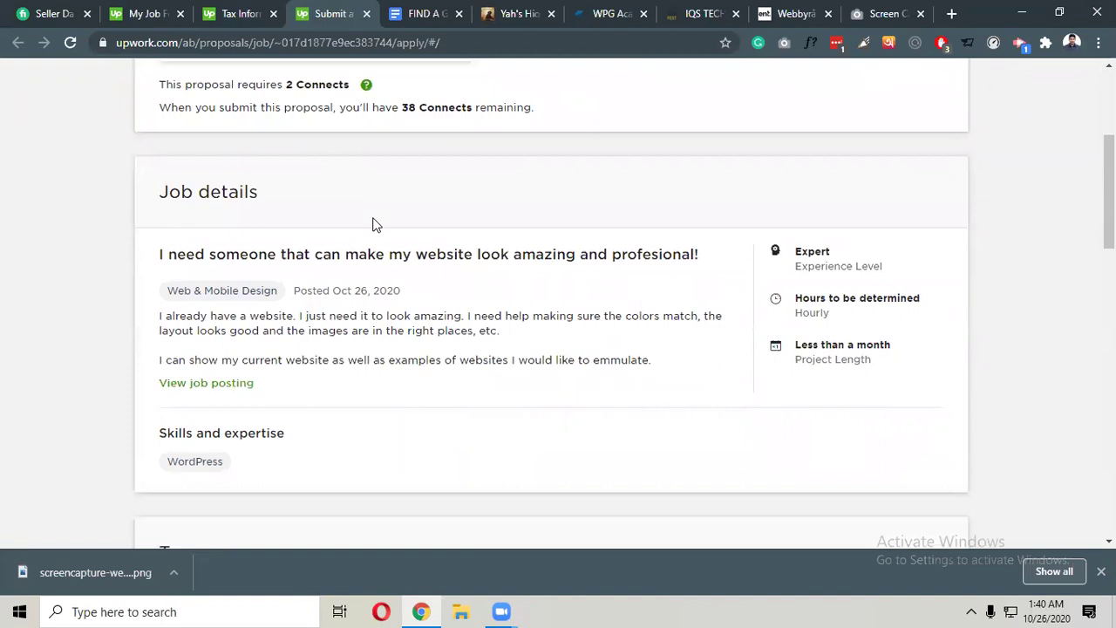
click(1100, 571)
scroll(465, 262, up, 3)
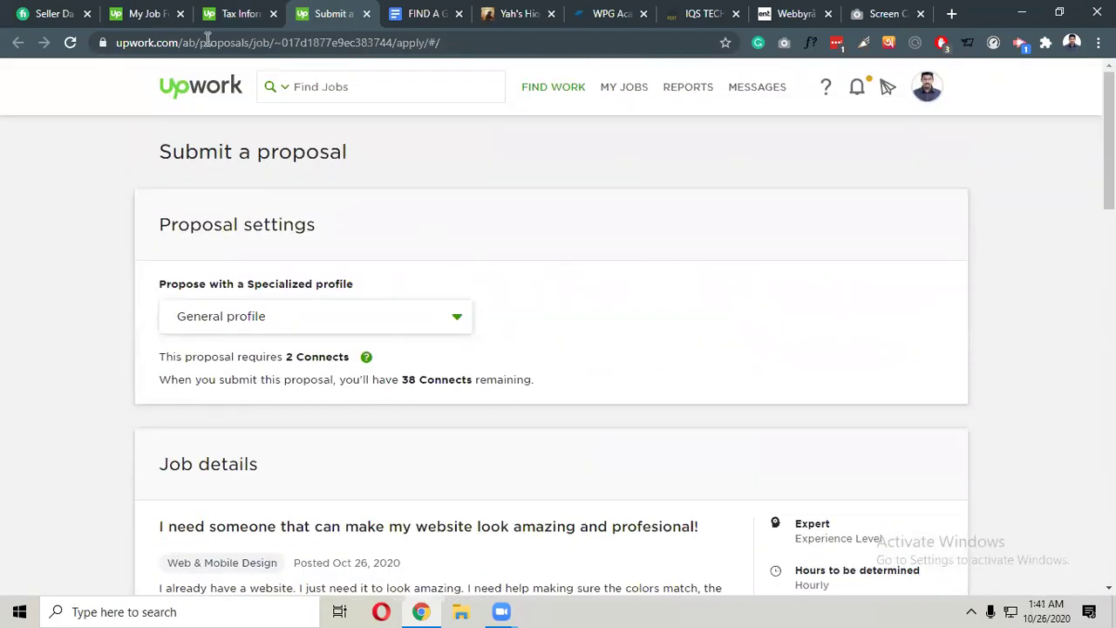
Check the active contracts on the My Jobs page and look through the Find Work job feed.
mouse_move(627, 87)
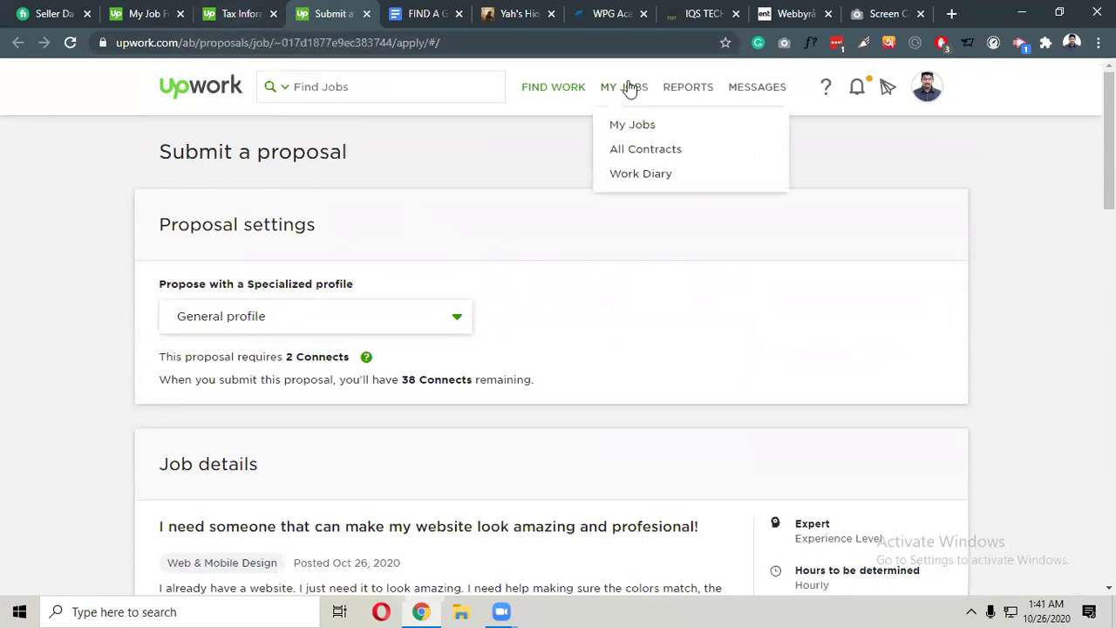
click(627, 87)
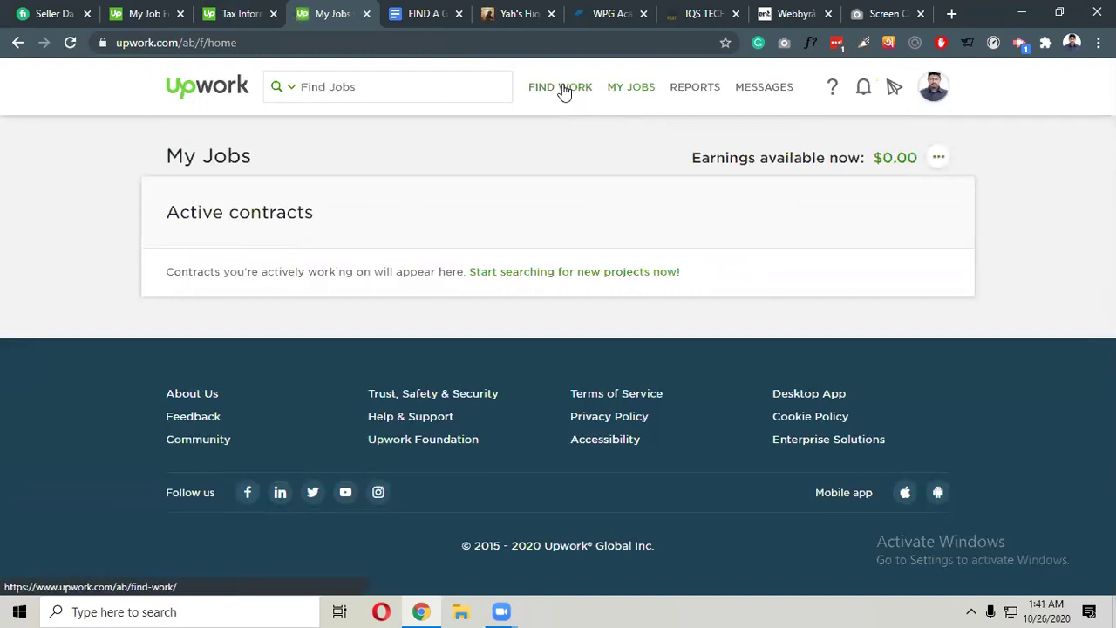
click(563, 87)
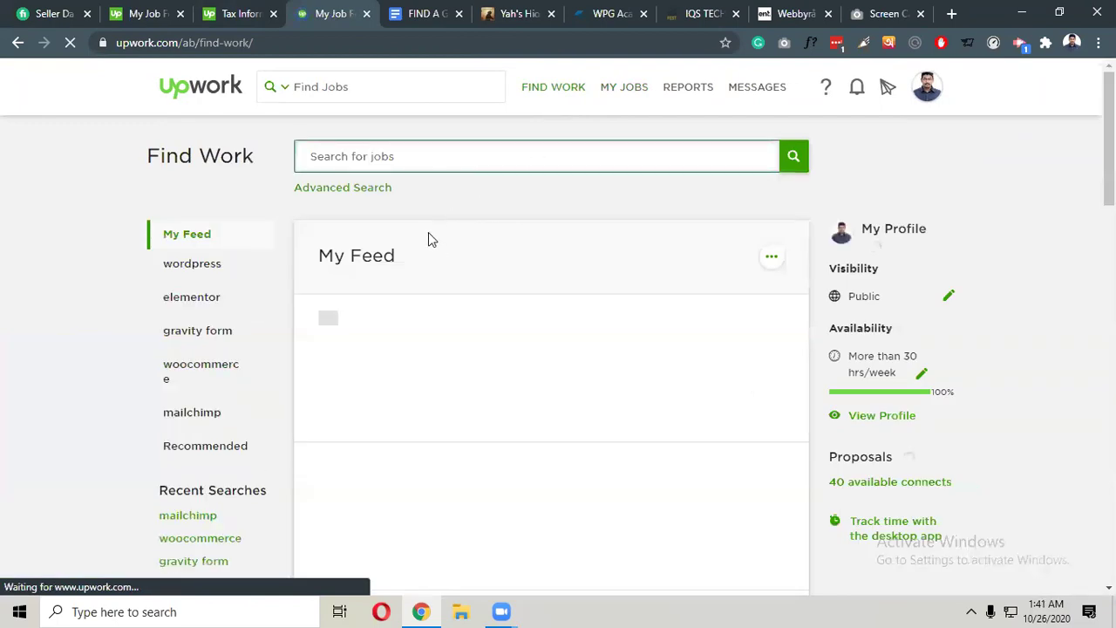
scroll(428, 232, down, 3)
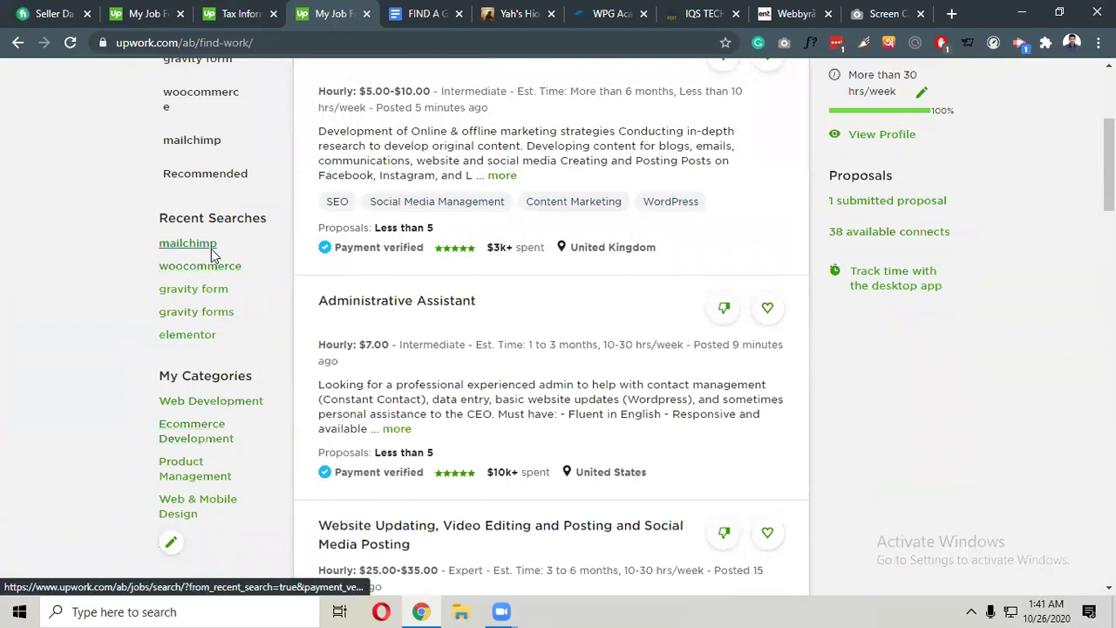
scroll(212, 250, up, 3)
Open the My proposals page and review the offers, invitations, active proposals and submitted proposals.
mouse_move(565, 98)
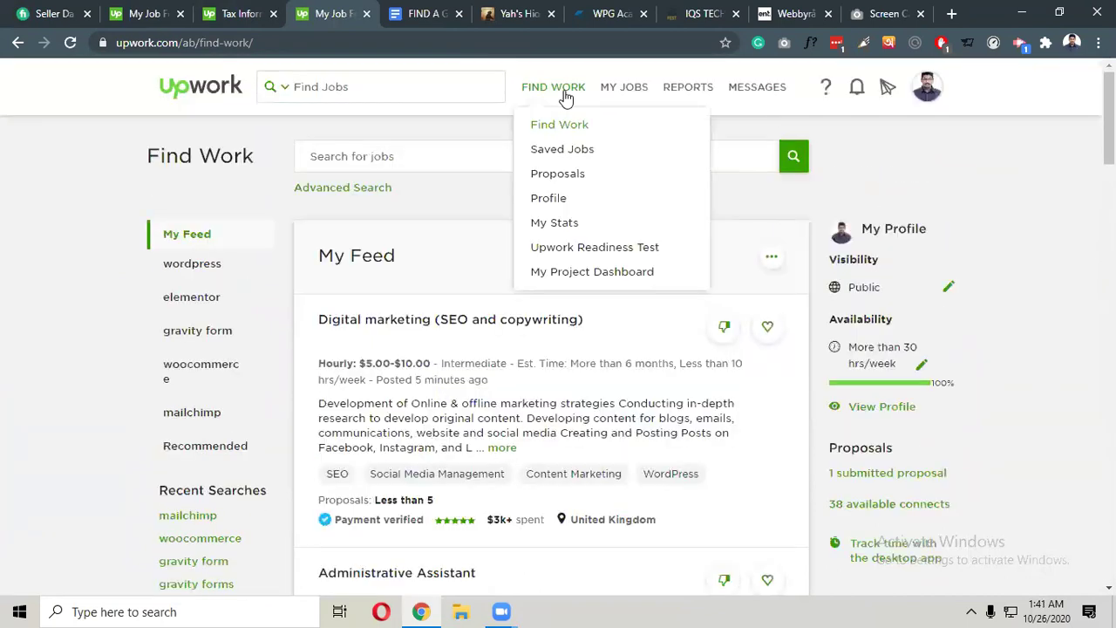
click(566, 176)
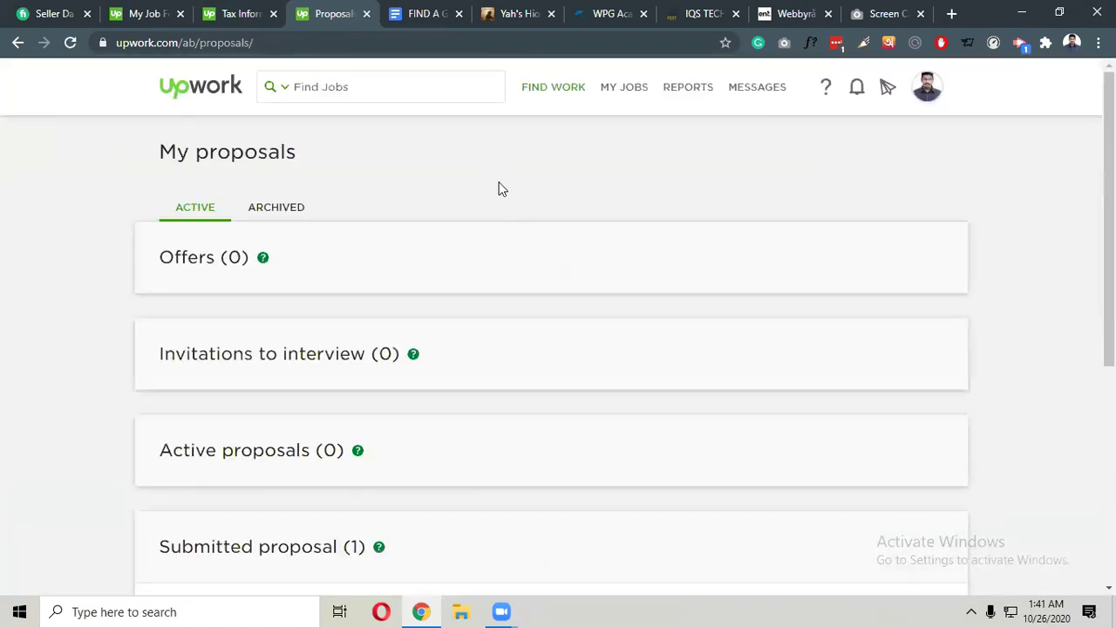
scroll(499, 187, down, 2)
scroll(403, 383, down, 1)
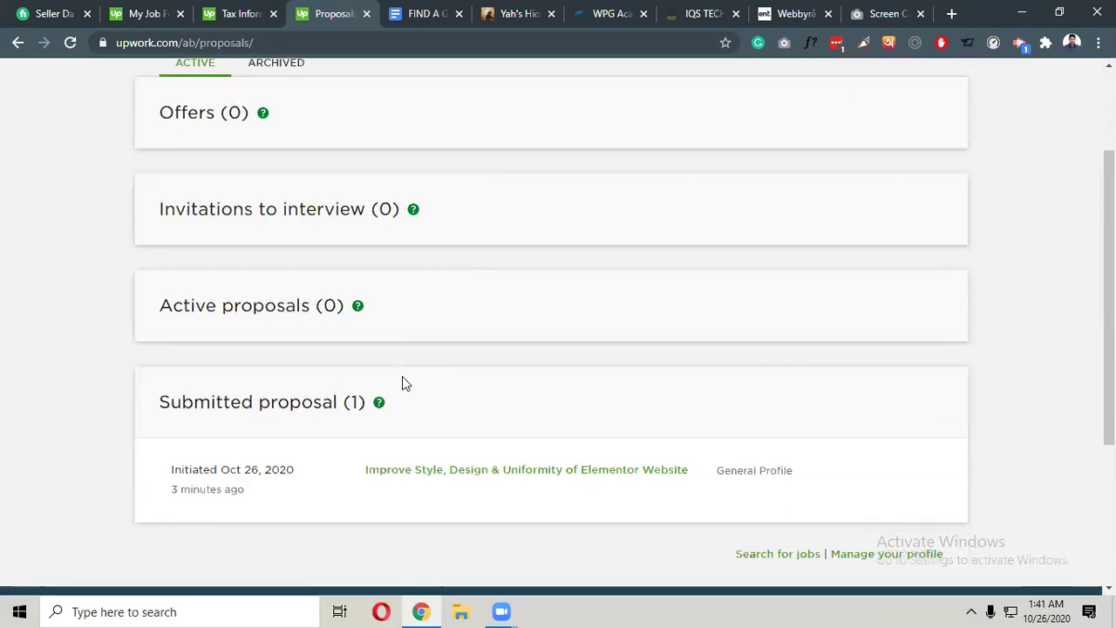
scroll(404, 381, down, 2)
Open the submitted proposal "Improve Style, Design & Uniformity of Elementor Website" and review its job details, cover letter and attachment.
click(436, 345)
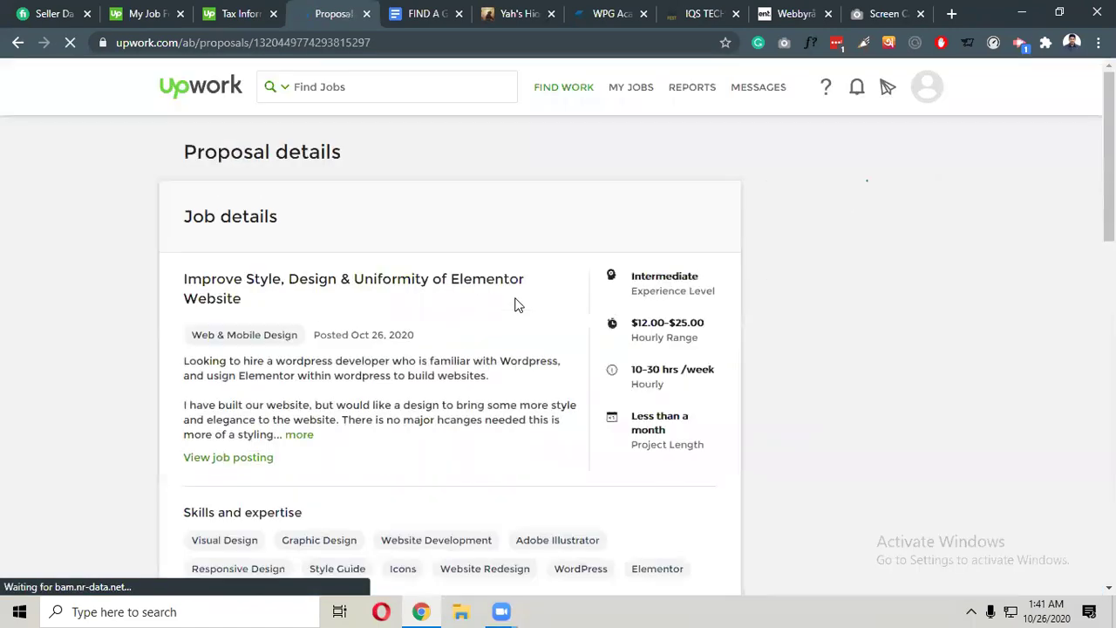
scroll(514, 305, down, 3)
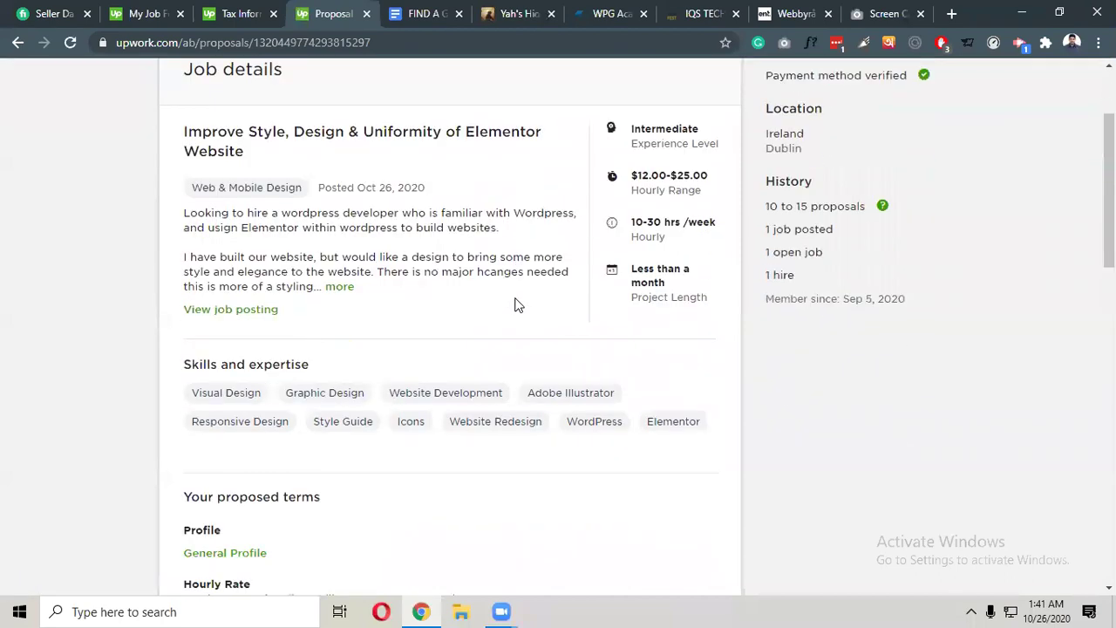
scroll(740, 301, up, 3)
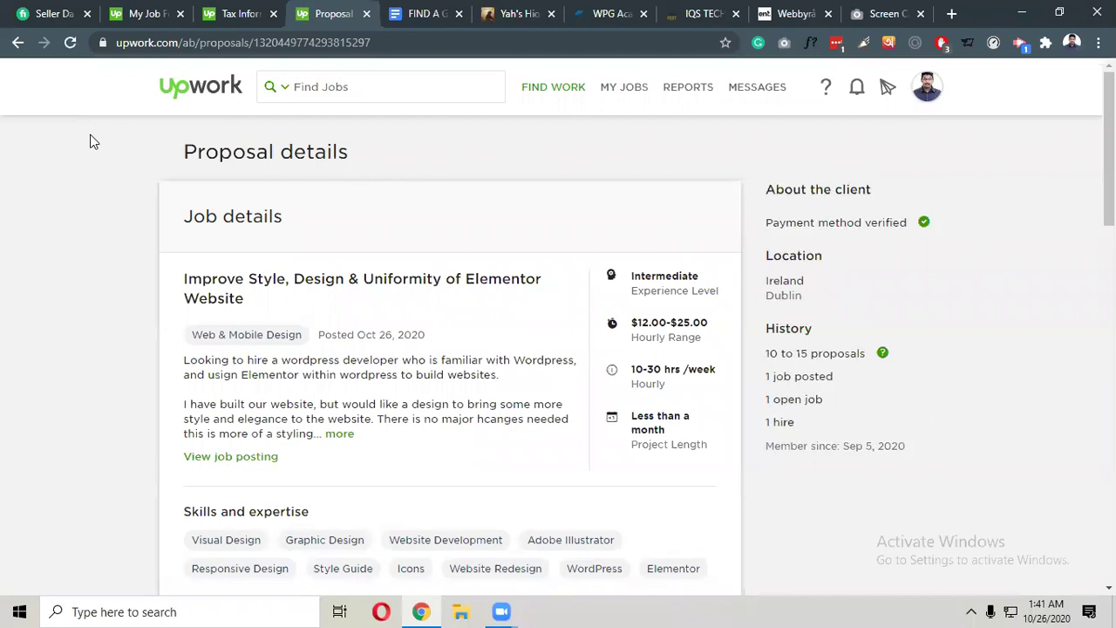
scroll(443, 301, down, 12)
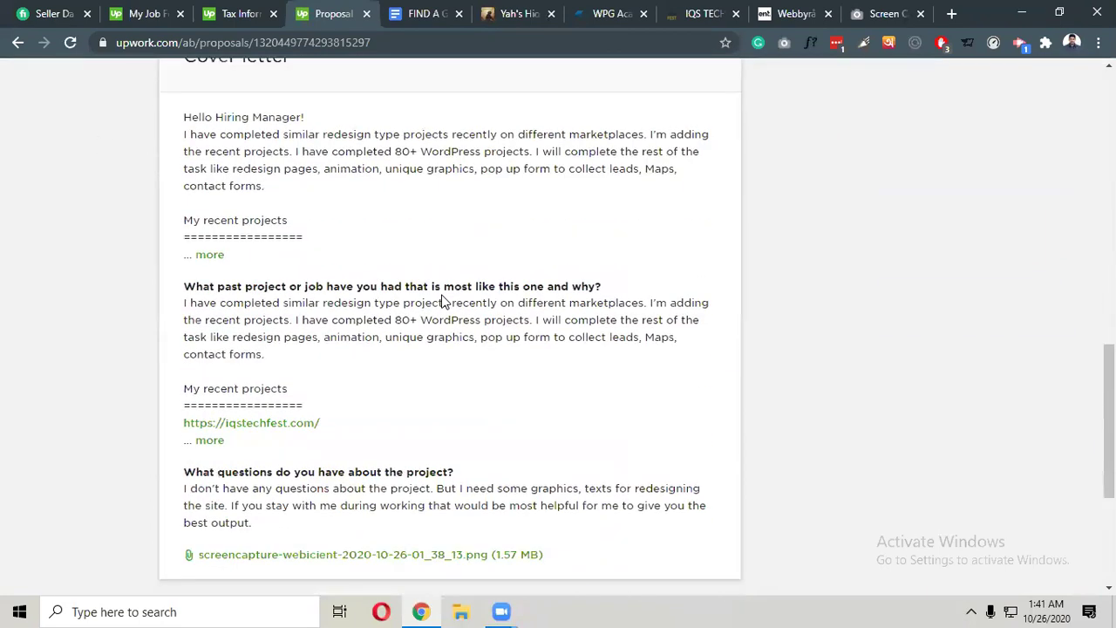
Expand the full cover letter and the full answer about the most similar past project, and read through both.
click(210, 256)
scroll(445, 268, down, 2)
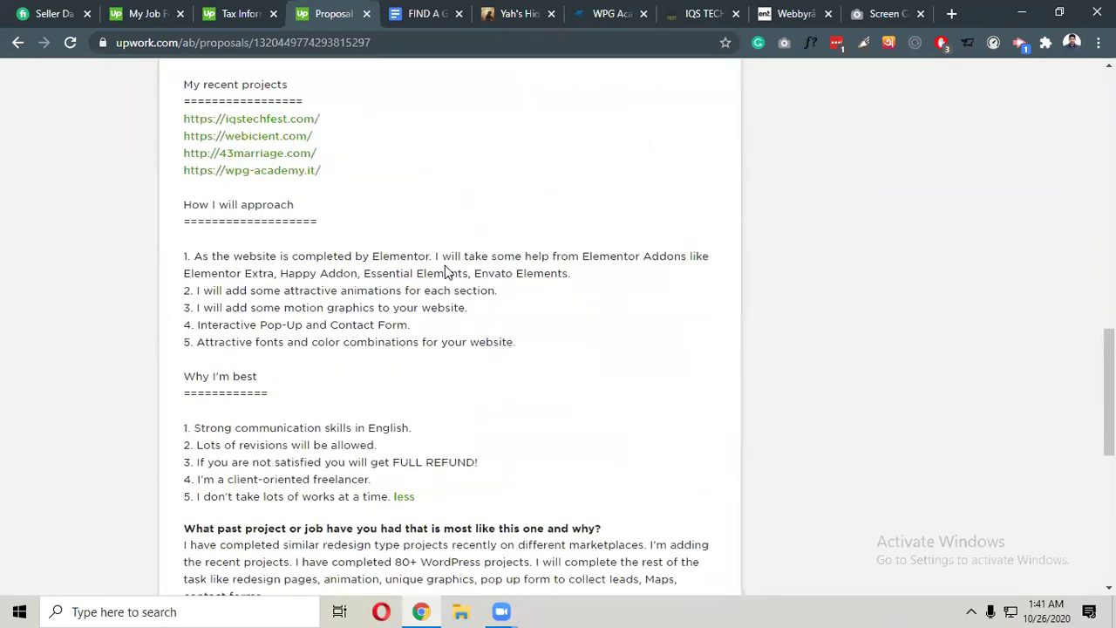
scroll(444, 273, down, 5)
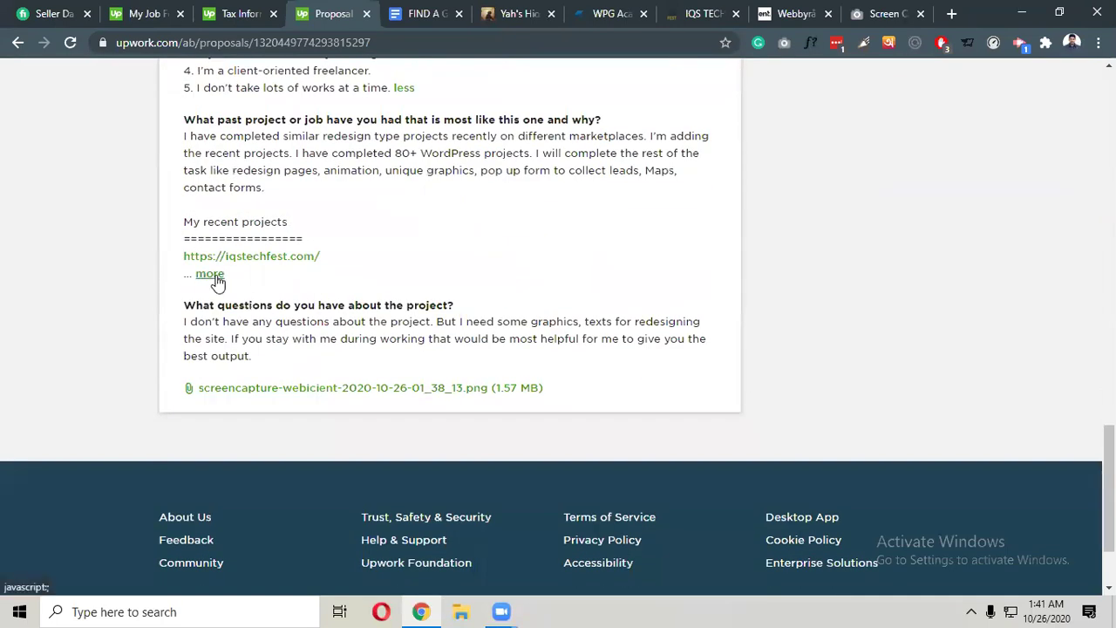
click(210, 274)
scroll(645, 277, up, 8)
scroll(663, 265, down, 10)
scroll(791, 87, up, 7)
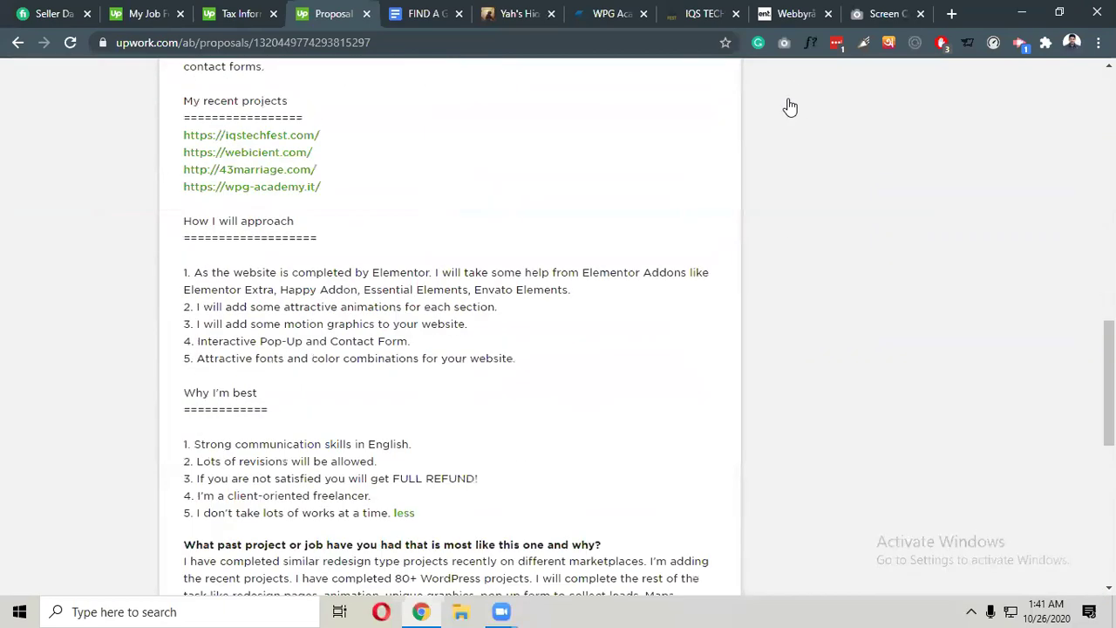
Take a full-page GoFullPage capture of the proposal details and download it as a PNG image, closing the capture when done.
scroll(791, 107, up, 10)
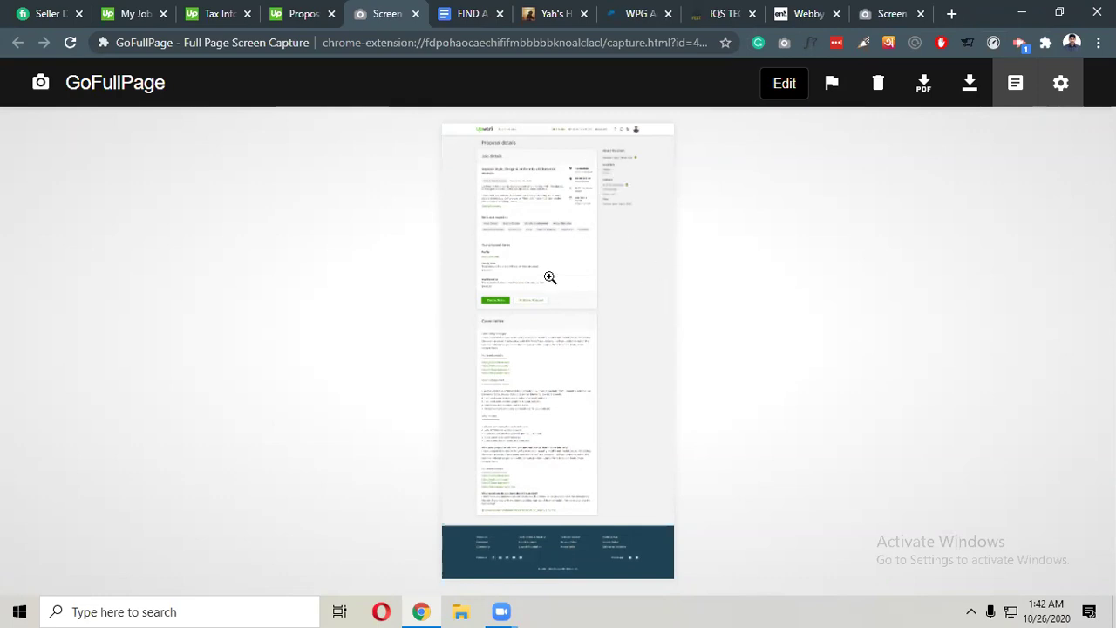
click(968, 83)
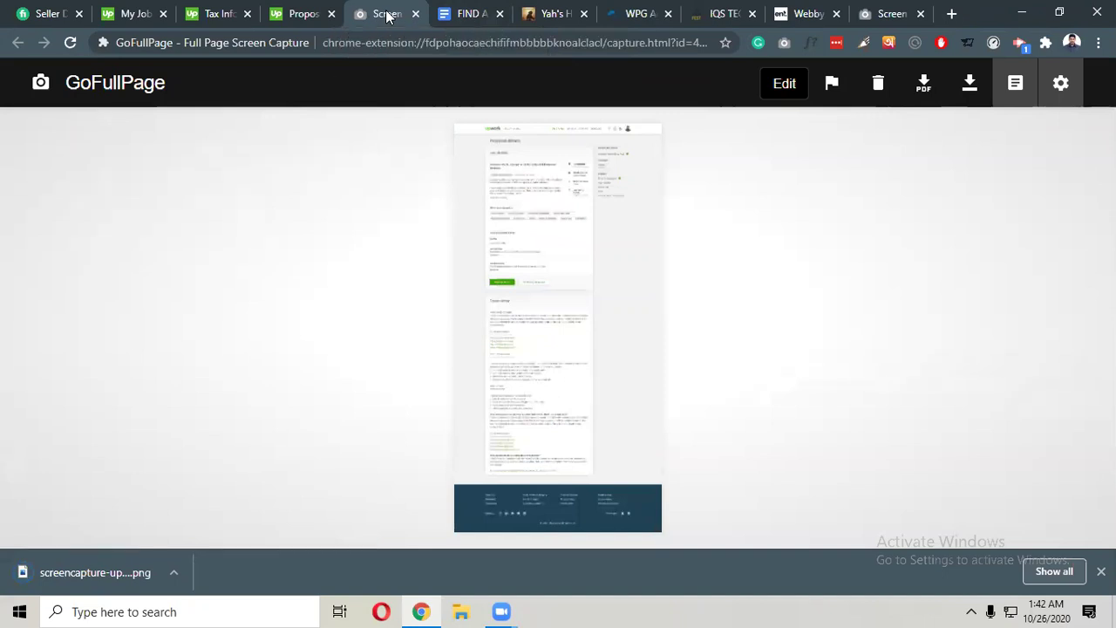
click(415, 14)
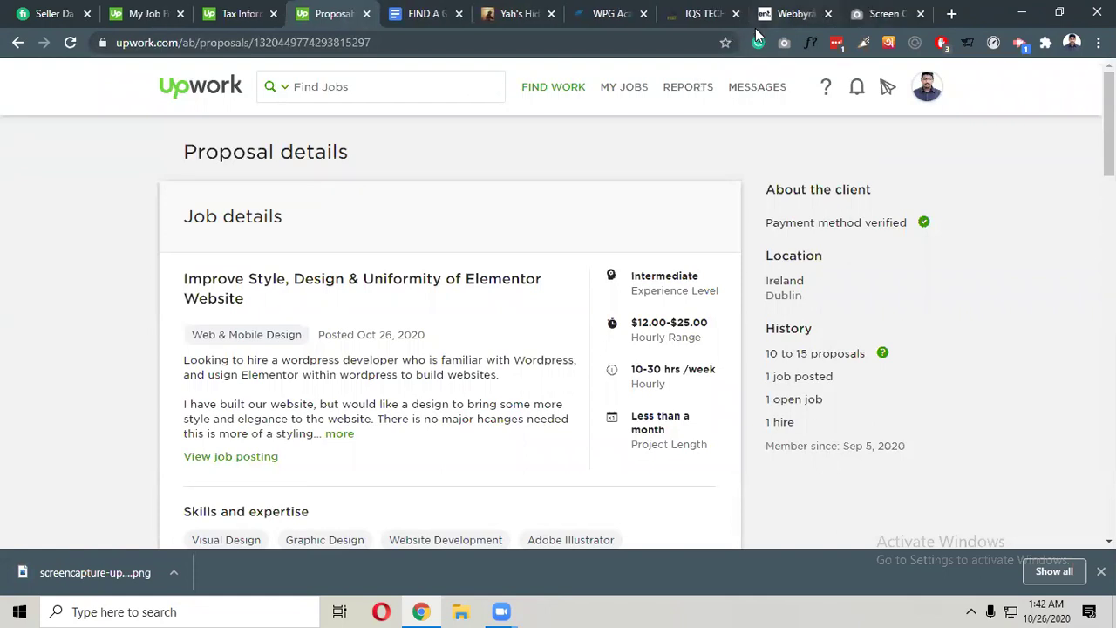
Close the Webicient, older screen capture and IQS Tech Fest pages, and bring up the "FIND A GOOD CLIENT AT UPWORK BEFORE BIDDING FOR A JOB" document.
click(732, 14)
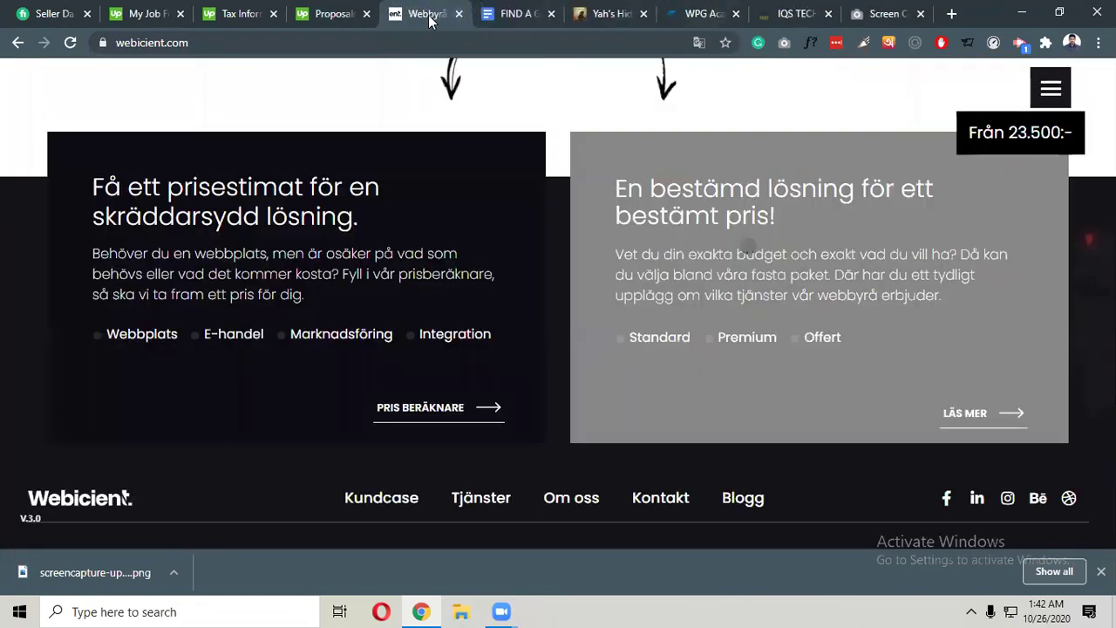
click(463, 14)
drag(771, 16, 412, 16)
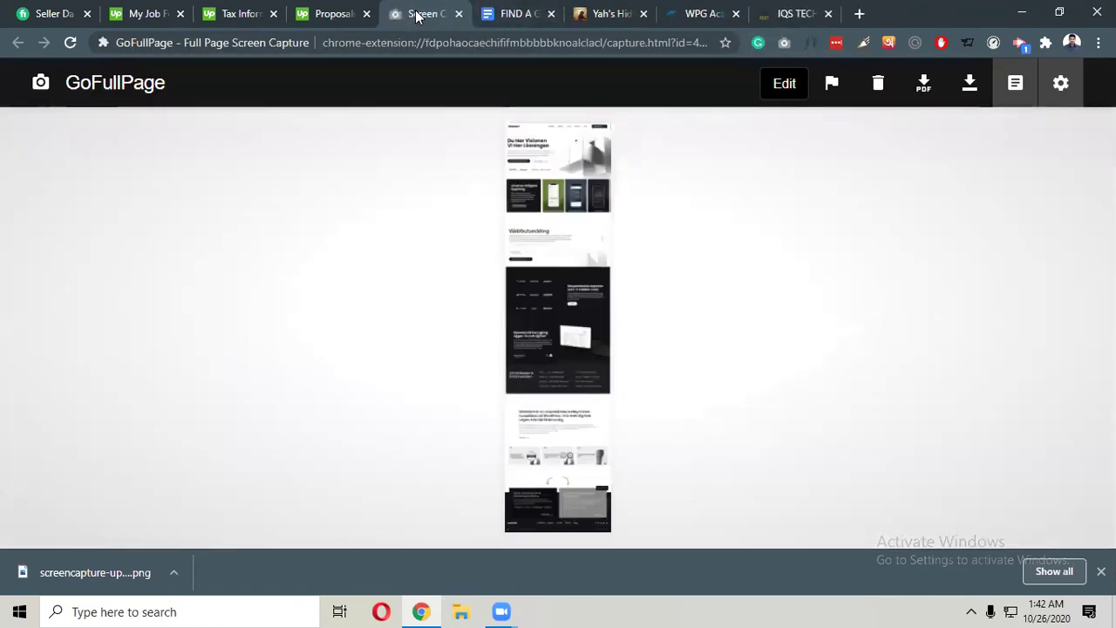
click(417, 14)
click(708, 26)
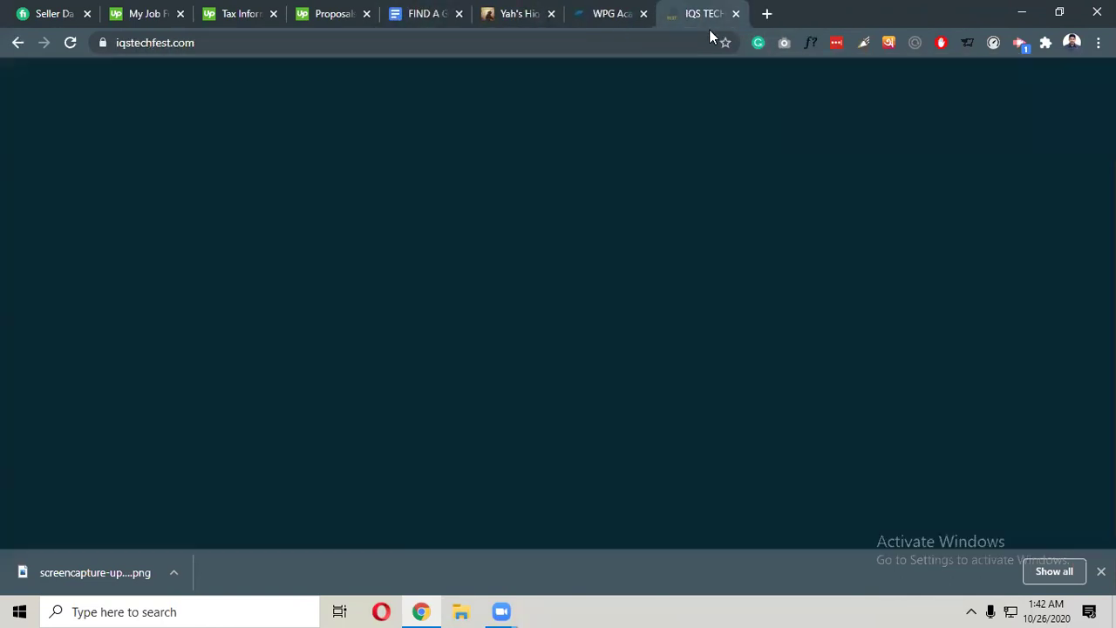
drag(709, 29, 439, 17)
key(ctrl+w)
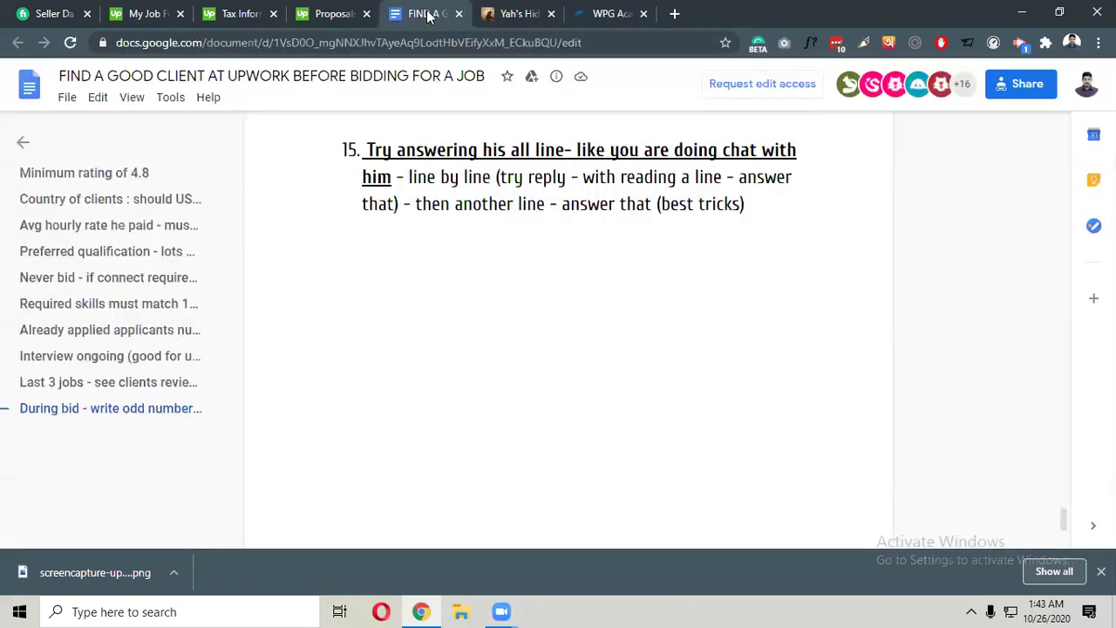